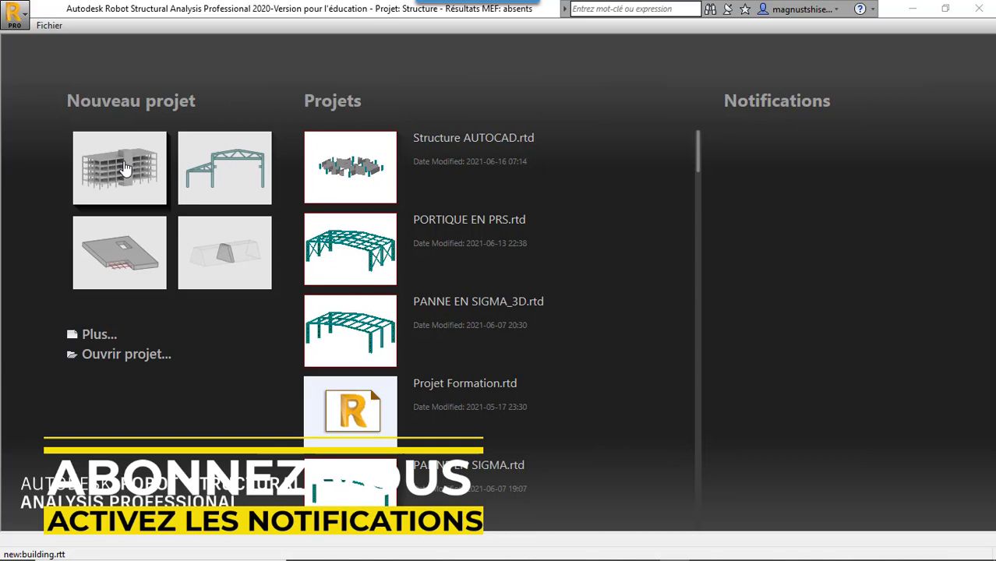
- Create a new building project from the building template under Nouveau projet
left_click(125, 168)
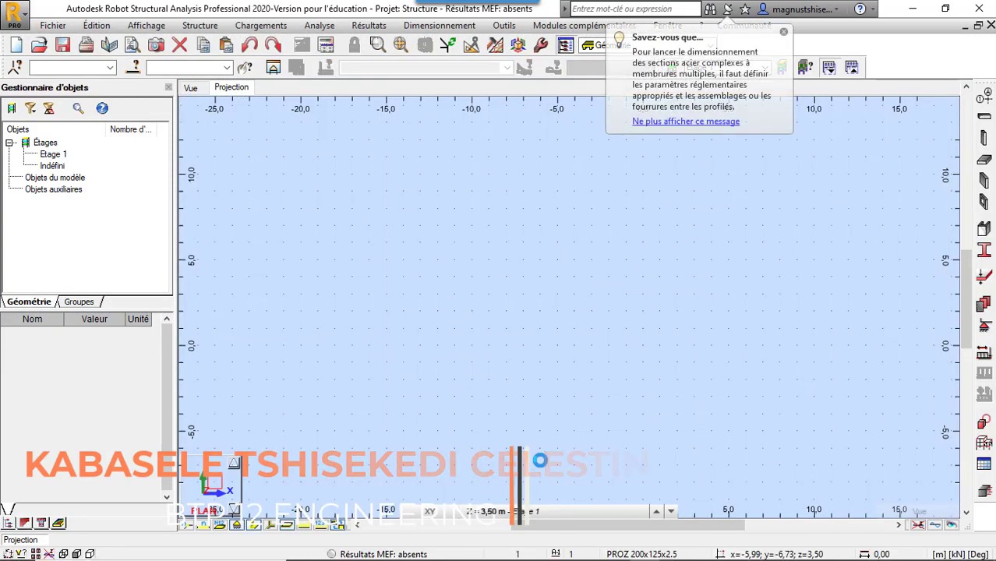
- Close the 'Savez-vous que...' tip balloon and look through the Édition menu
left_click(783, 32)
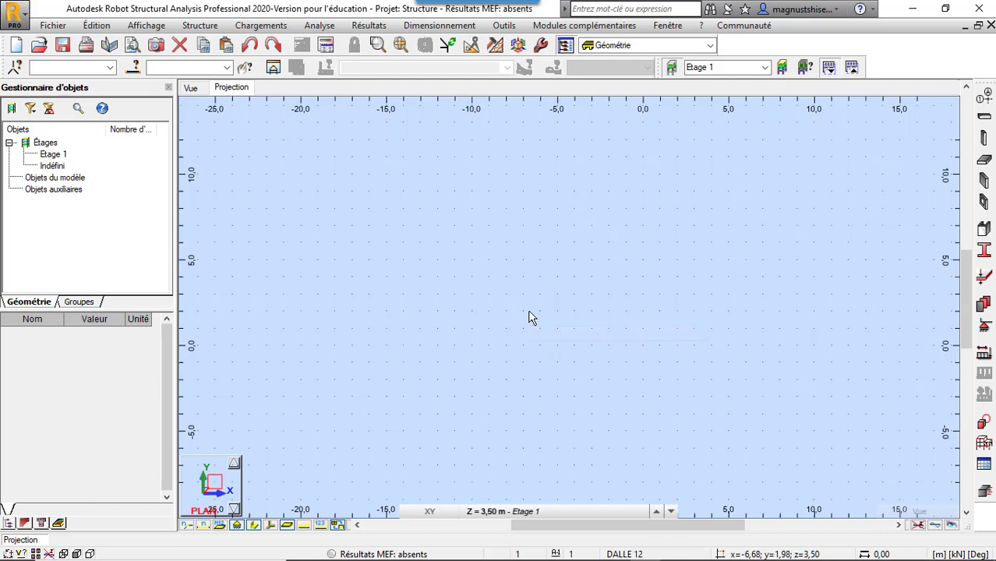
left_click(54, 28)
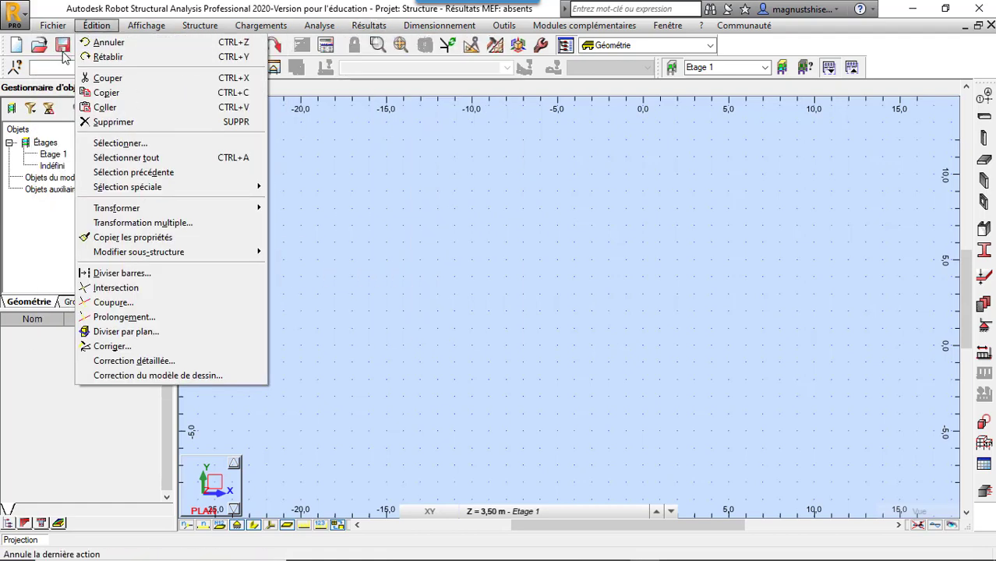
- Browse the Ouvrir dialog filtered to DXF files, close it unopened, then open Outils
left_click(39, 46)
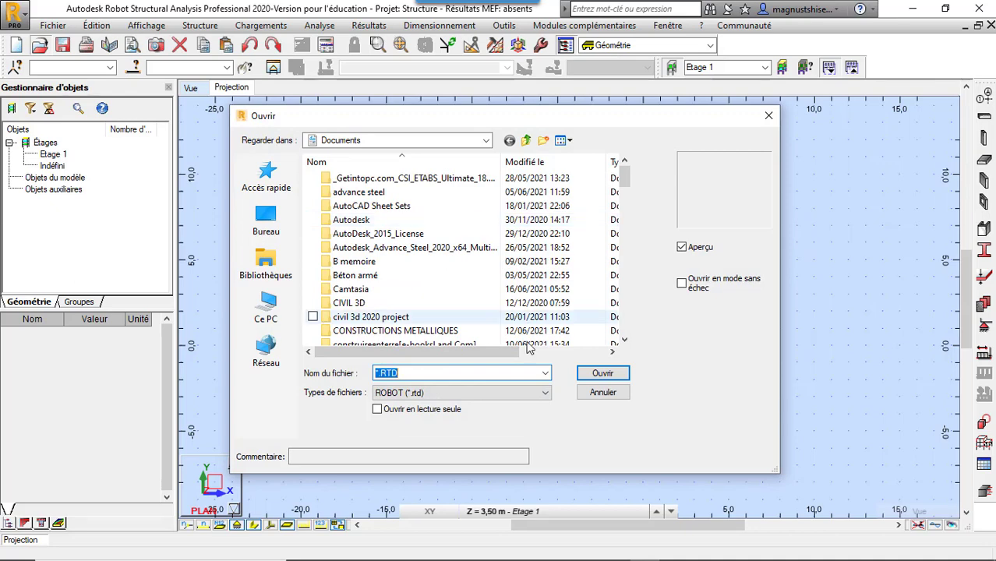
left_click(543, 394)
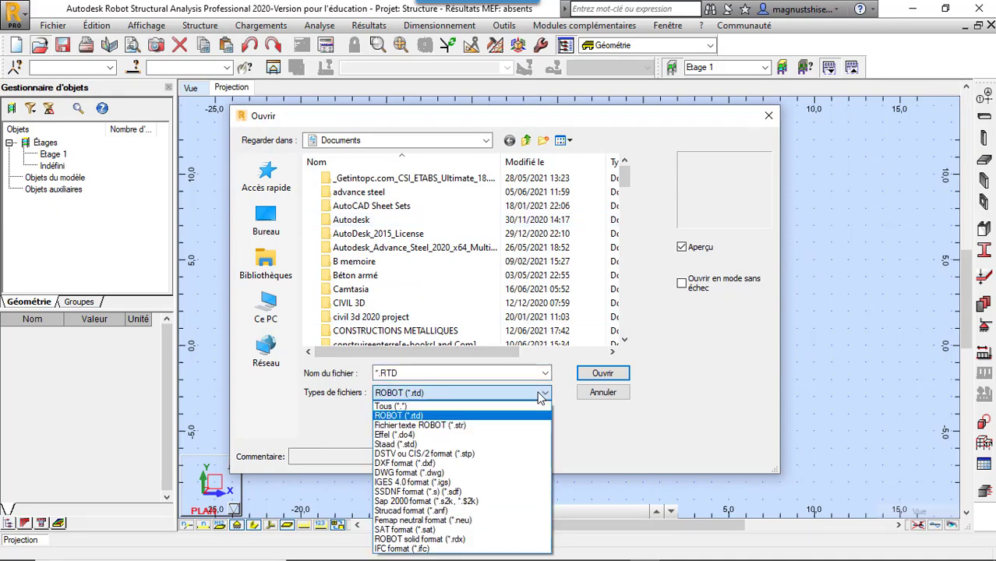
left_click(483, 463)
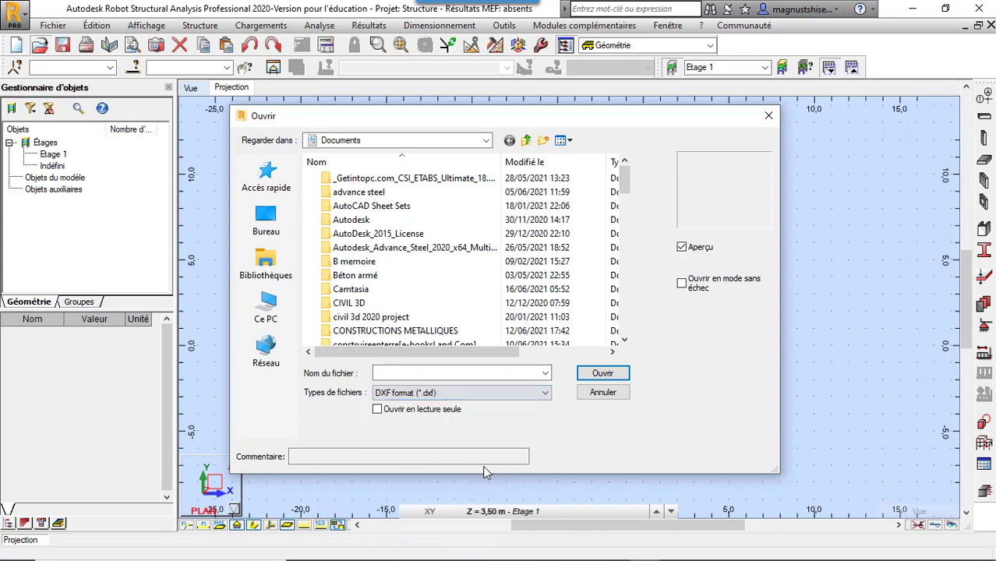
left_click_drag(624, 178, 607, 344)
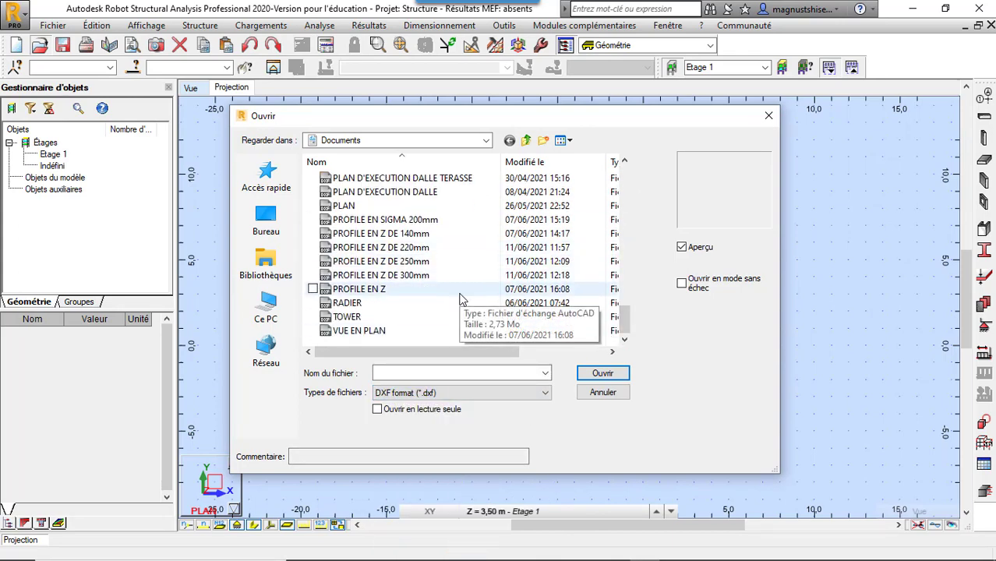
left_click(770, 113)
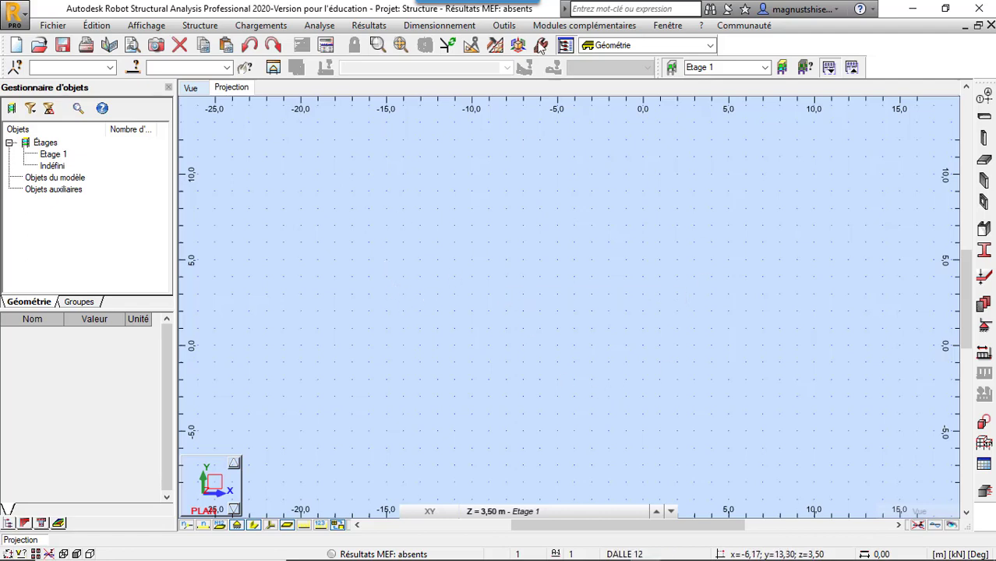
left_click(504, 25)
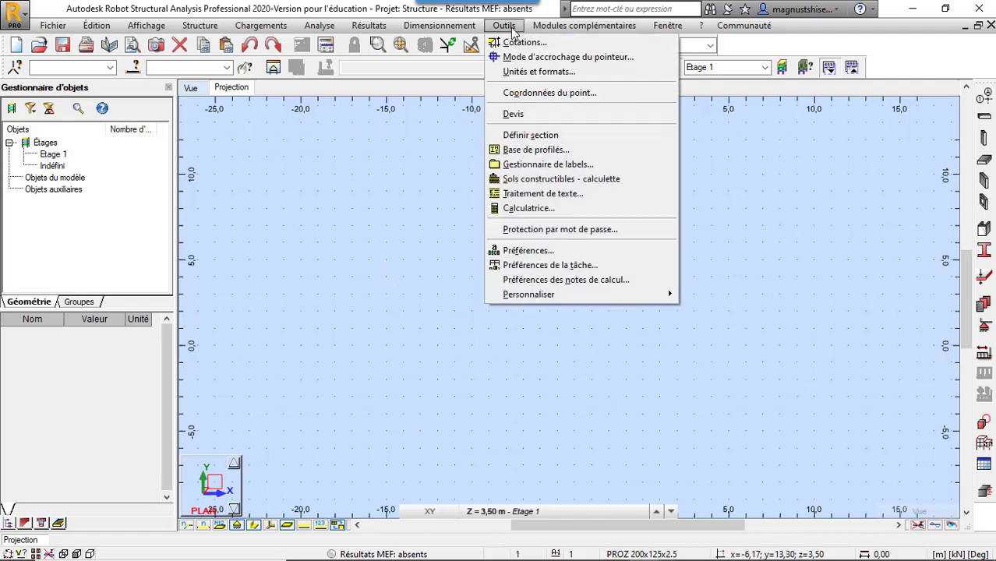
- Review design codes, units and materials in task preferences, keeping S 275 and C25/30, and confirm
left_click(574, 266)
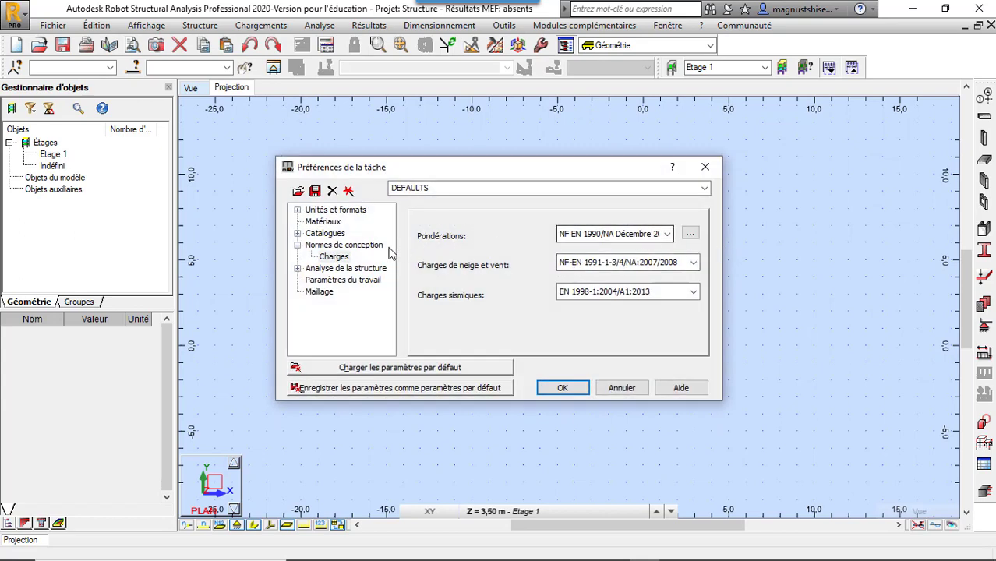
left_click(346, 247)
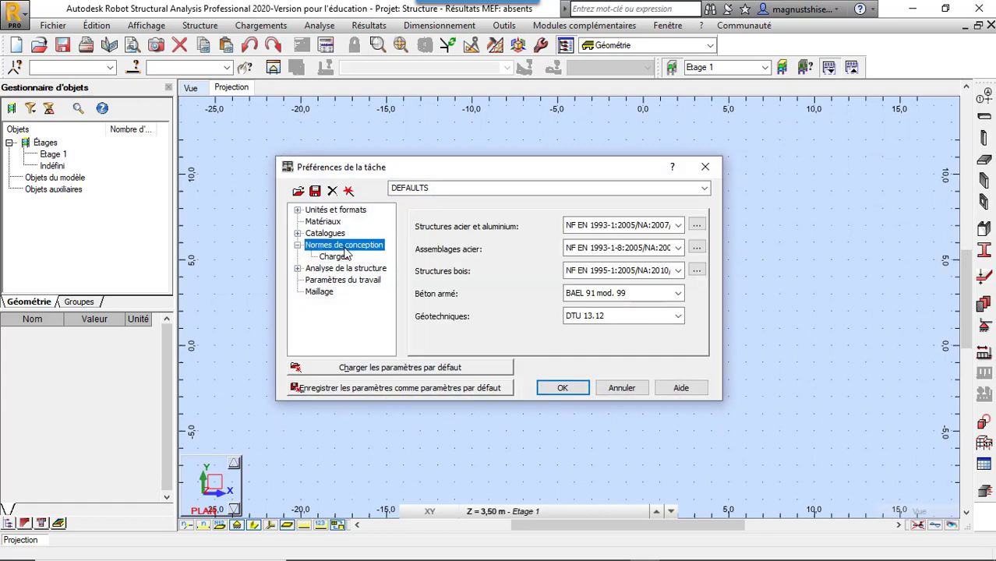
left_click(321, 211)
left_click(297, 210)
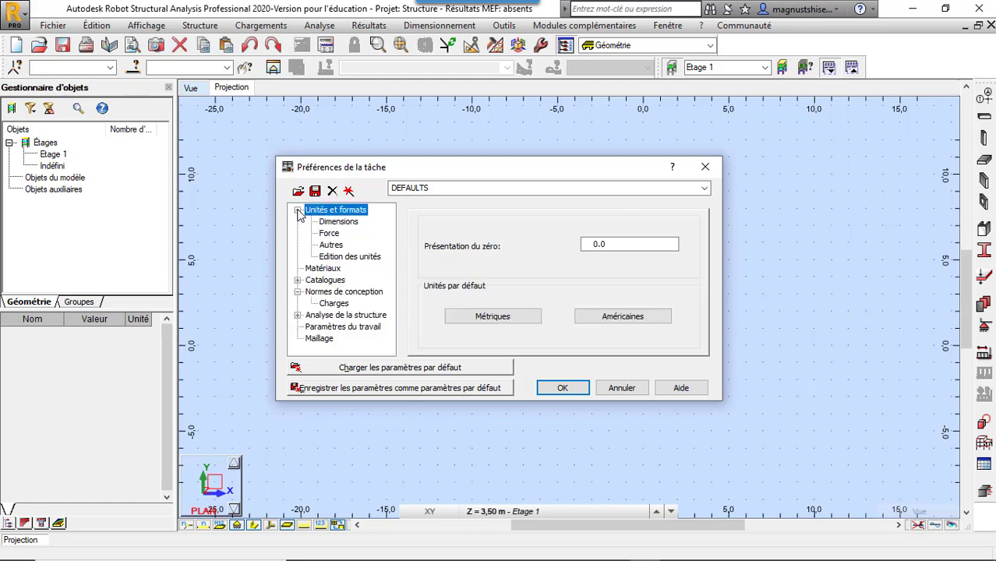
left_click(335, 224)
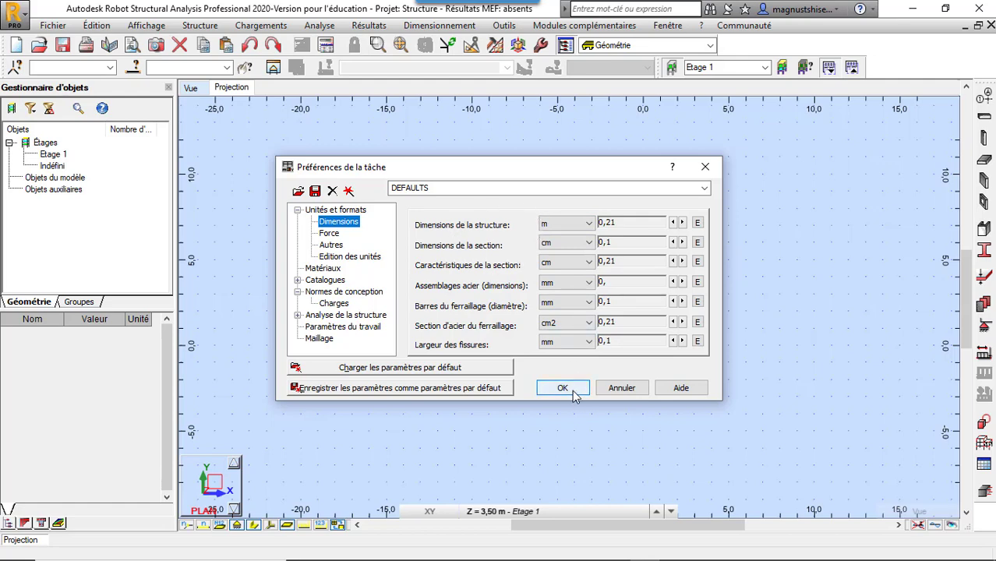
left_click(333, 272)
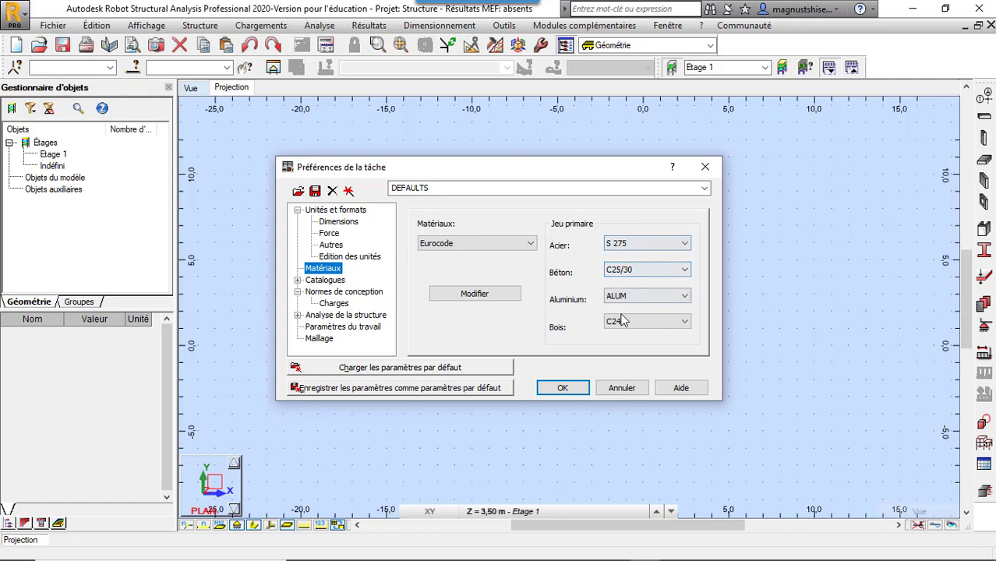
left_click(577, 392)
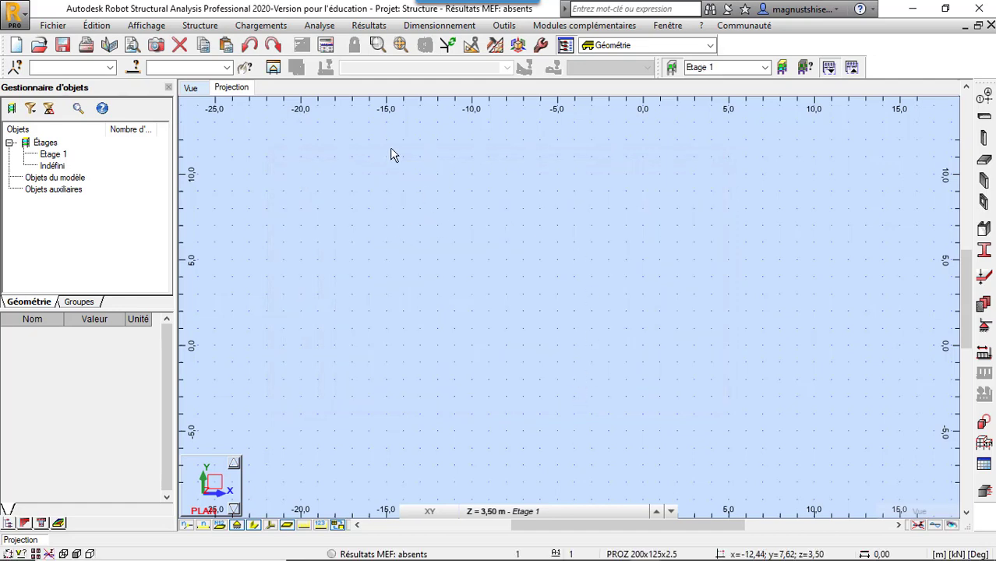
- Import the TOWER drawing as a background via Fichier > Importer > Fonds DXF, DWG
left_click(69, 26)
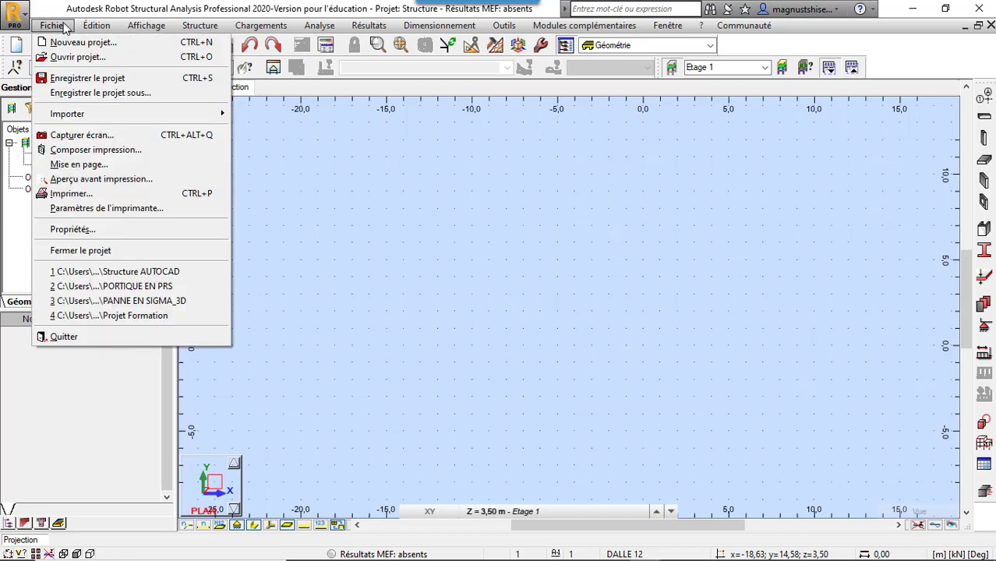
mouse_move(128, 114)
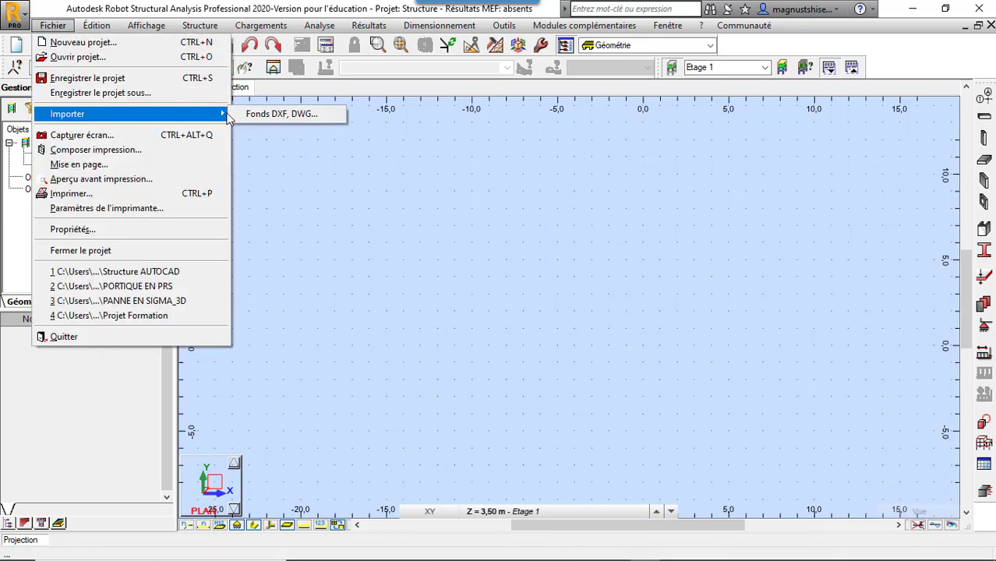
left_click(247, 116)
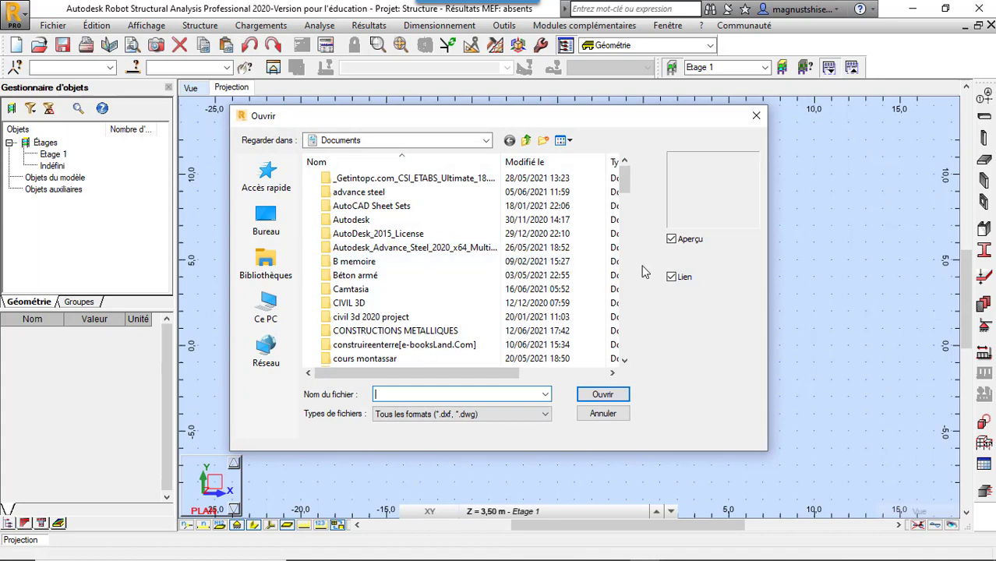
left_click_drag(621, 181, 624, 373)
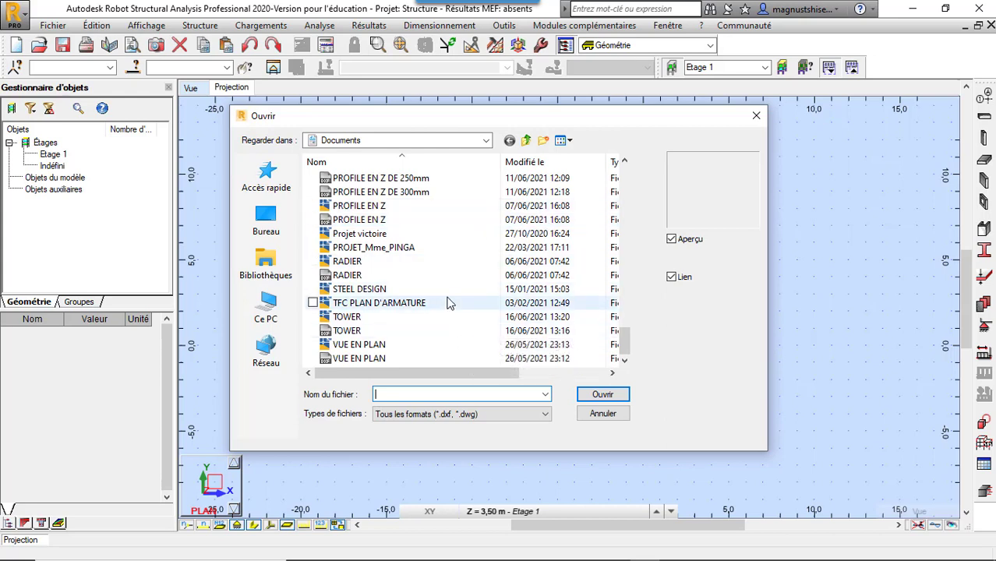
left_click(388, 335)
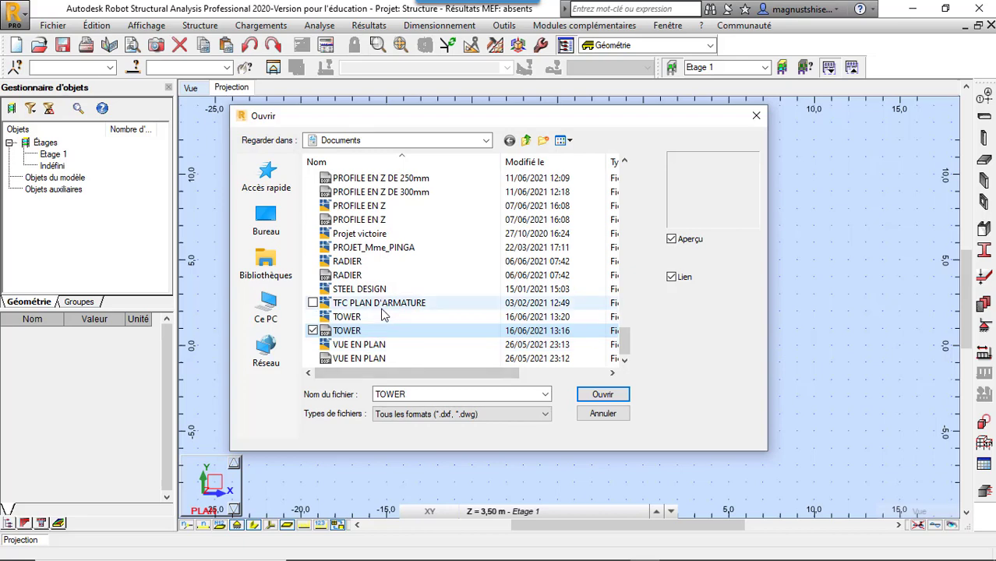
left_click(606, 398)
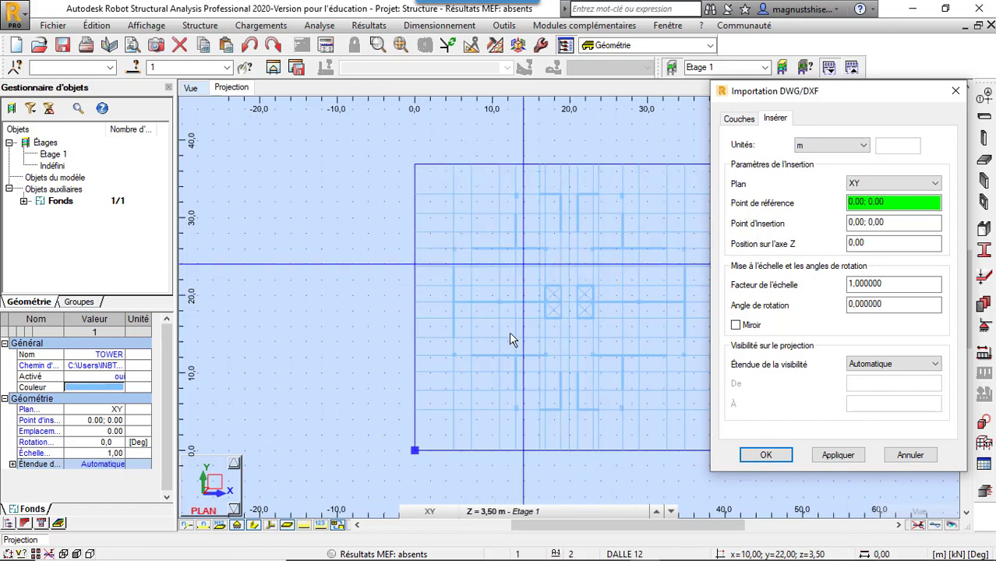
- Keep import in metres at 0,0, scale 1, no rotation, Automatique visibility, then view the layers
left_click(863, 145)
left_click(851, 203)
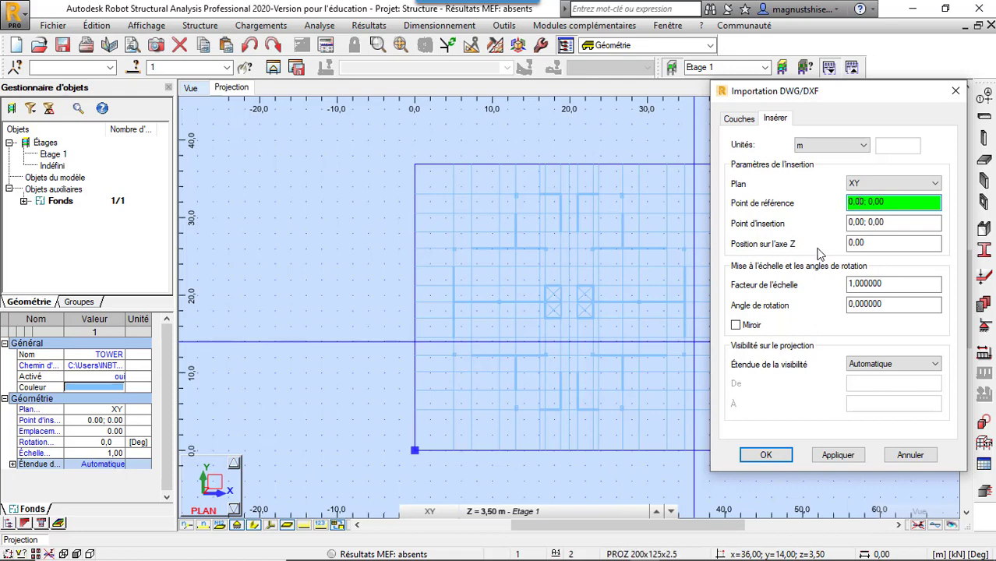
left_click(864, 243)
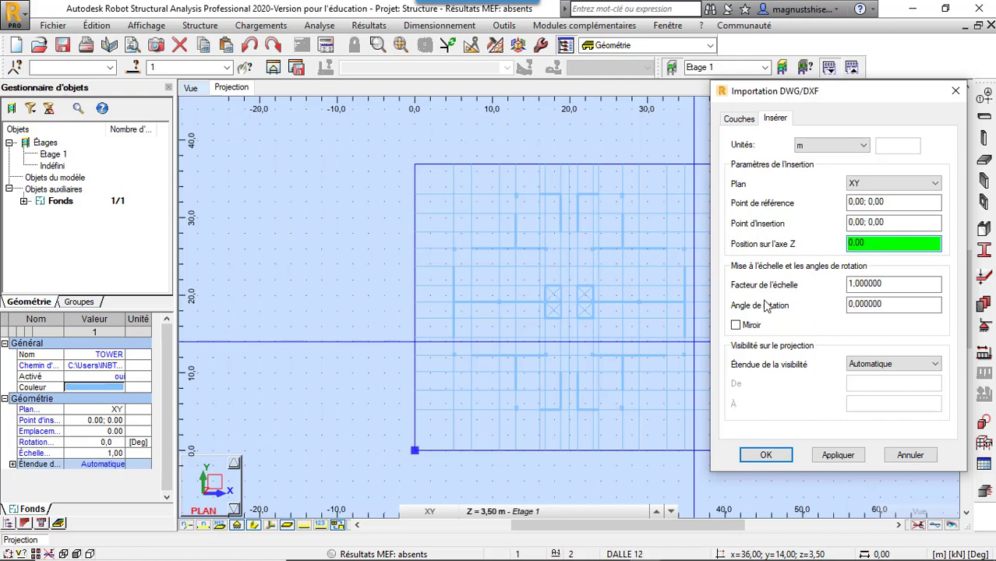
left_click(895, 285)
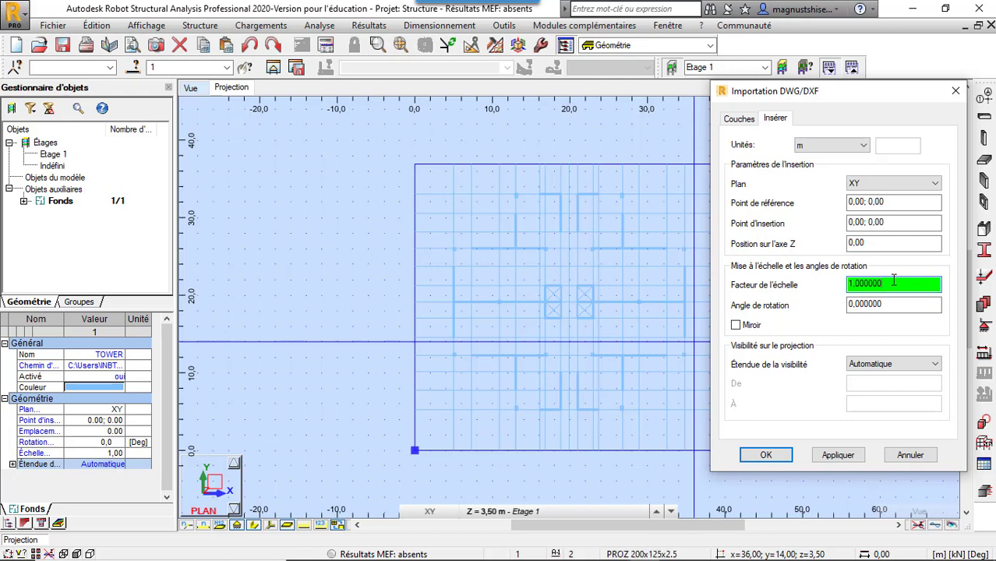
left_click(895, 304)
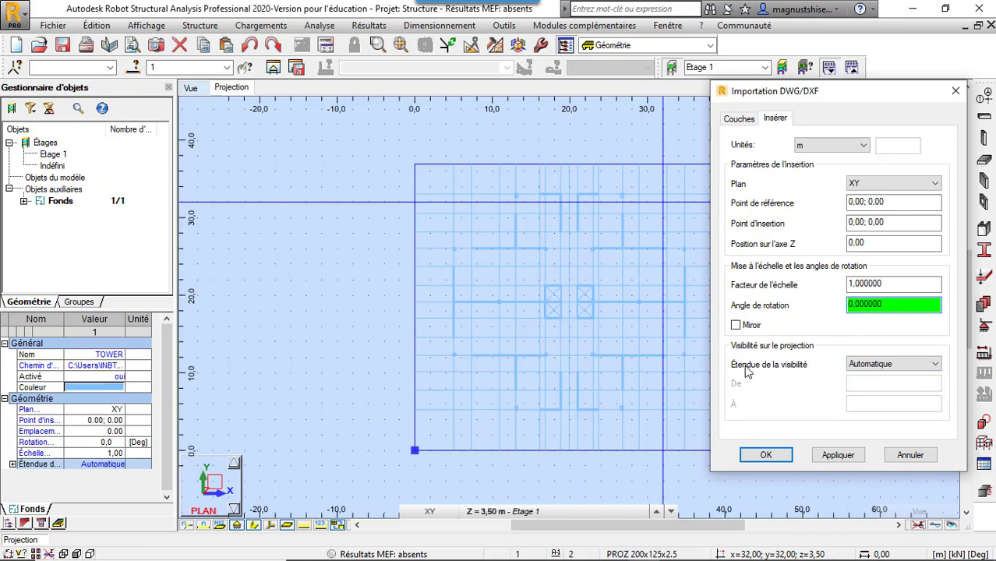
left_click(895, 366)
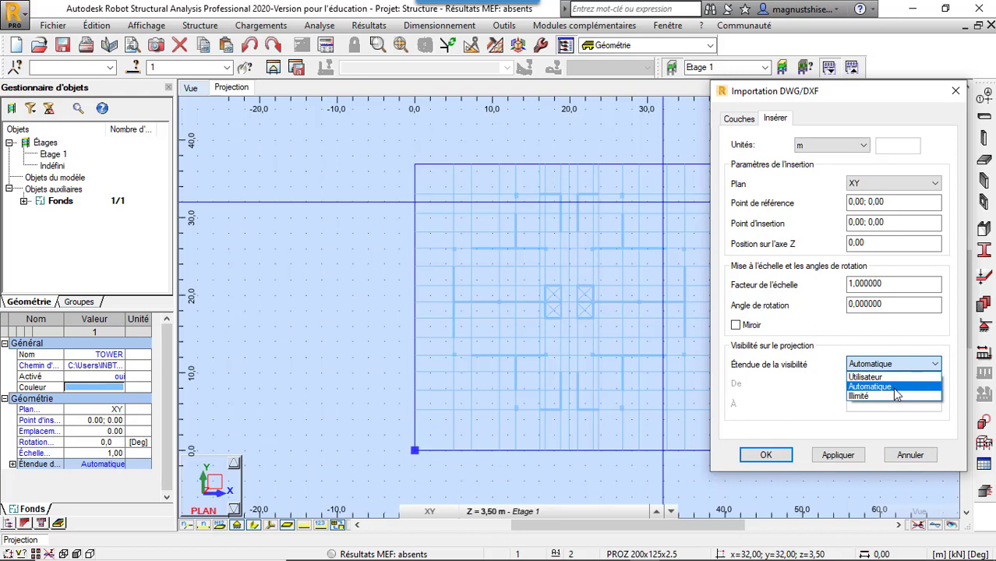
left_click(894, 389)
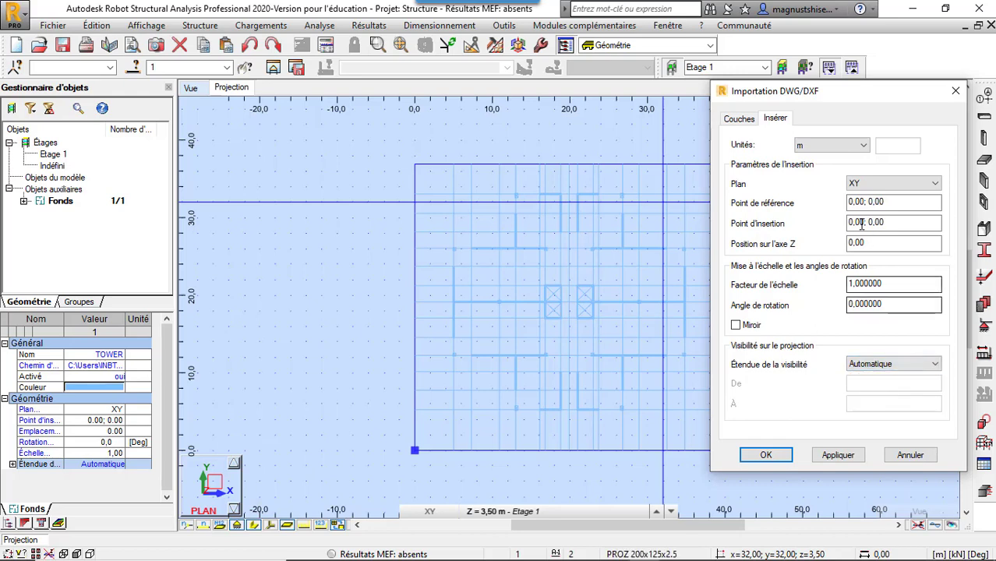
left_click(753, 125)
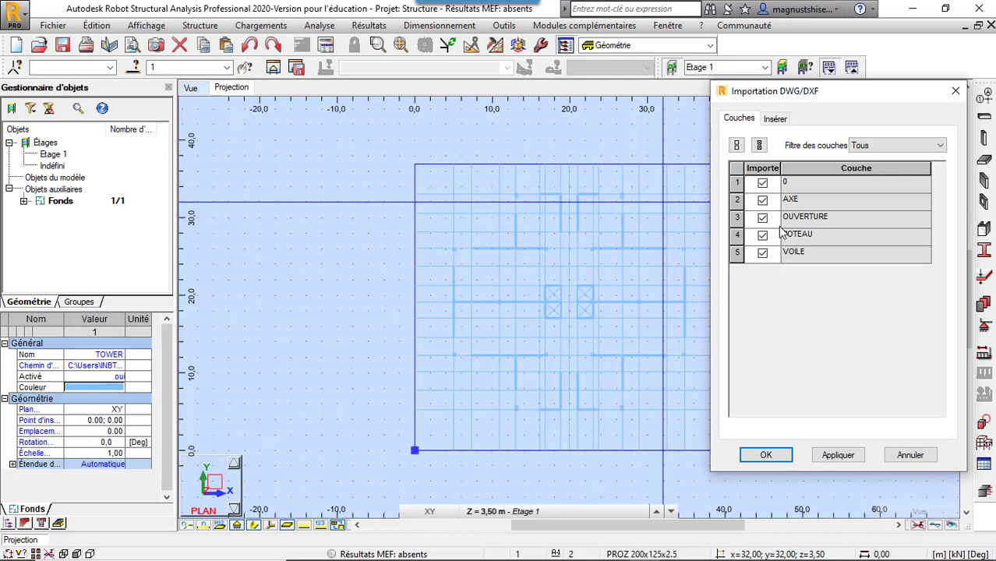
- Exclude layers 0, AXE and OUVERTURE so only POTEAU and VOILE are imported
left_click(765, 184)
left_click(767, 201)
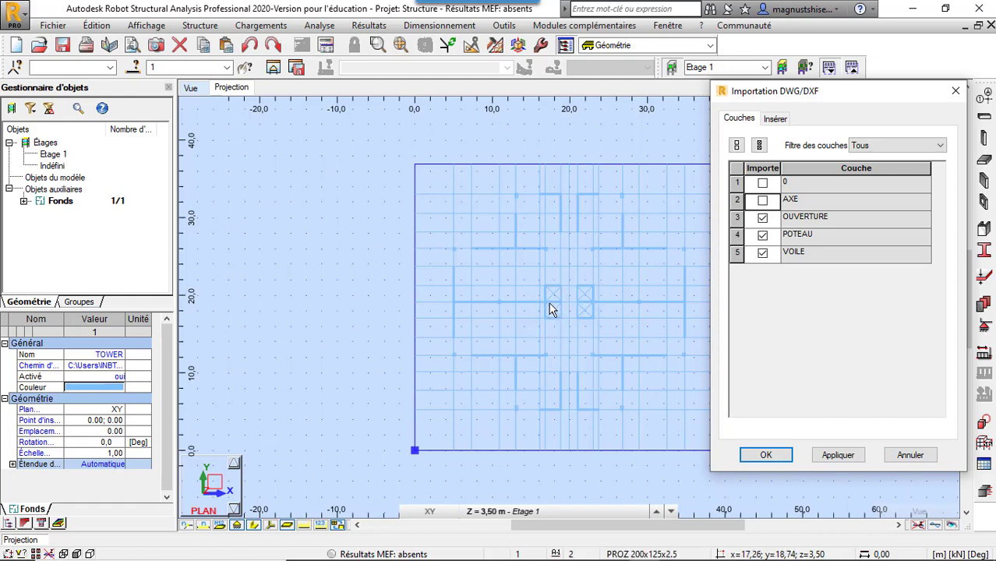
left_click(764, 218)
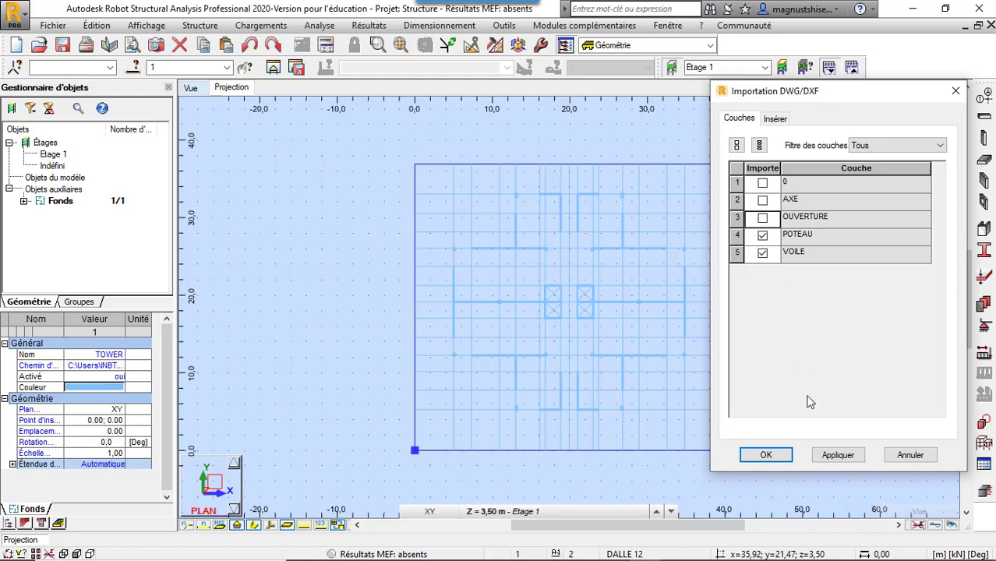
left_click(832, 460)
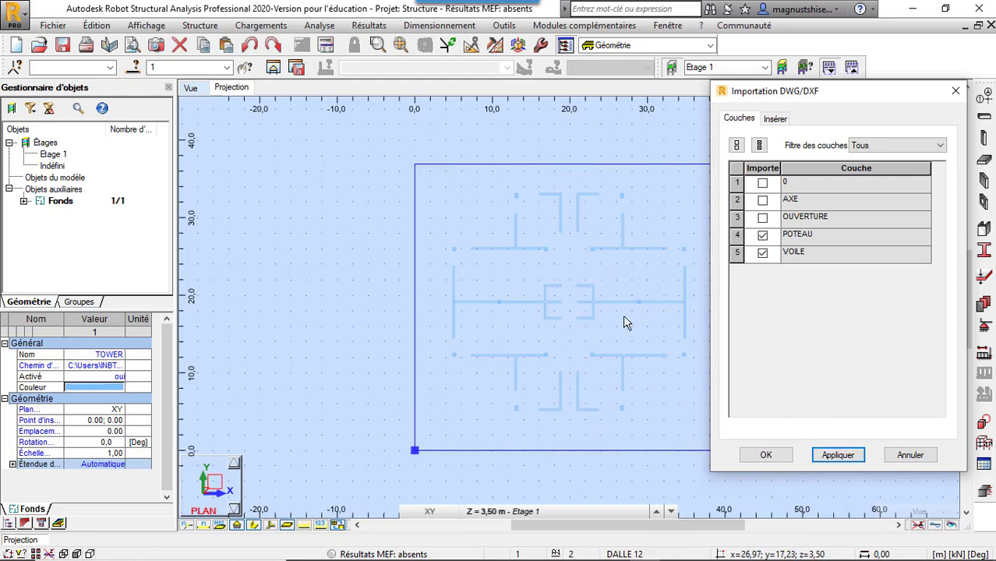
left_click(766, 455)
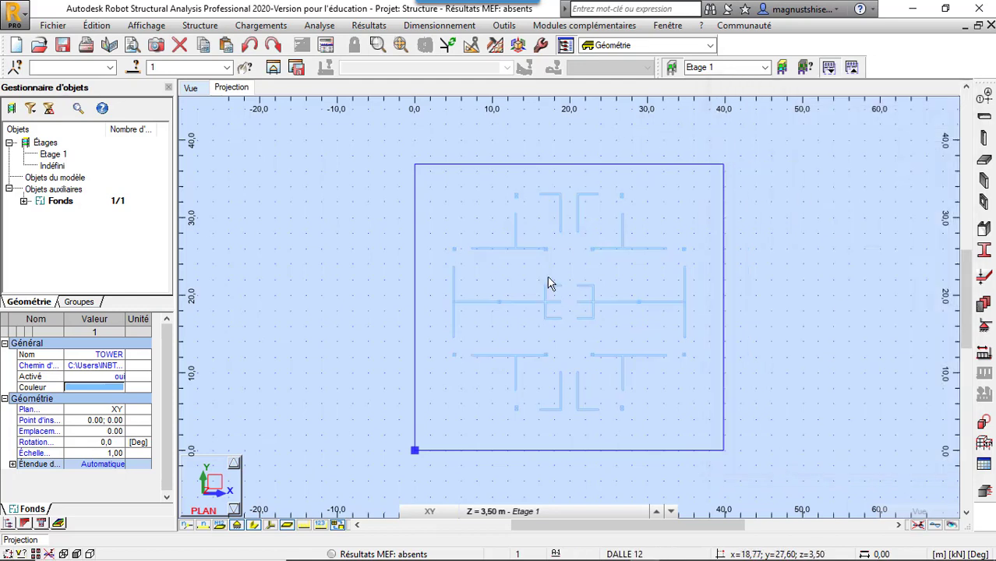
- Turn off the grid via Affichage > Grille and expand Fonds to show the TOWER background
scroll(540, 320, "up", 1)
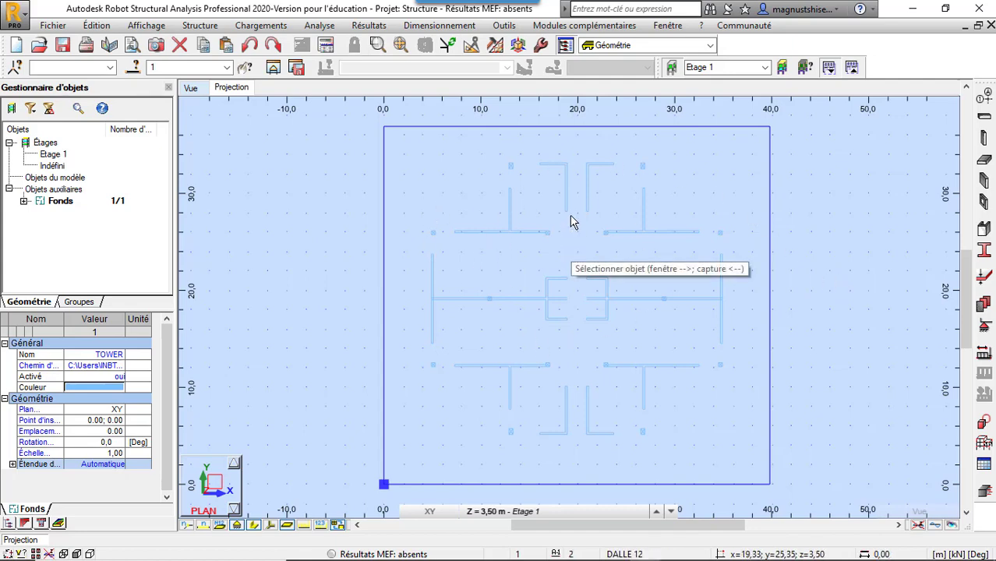
left_click(200, 25)
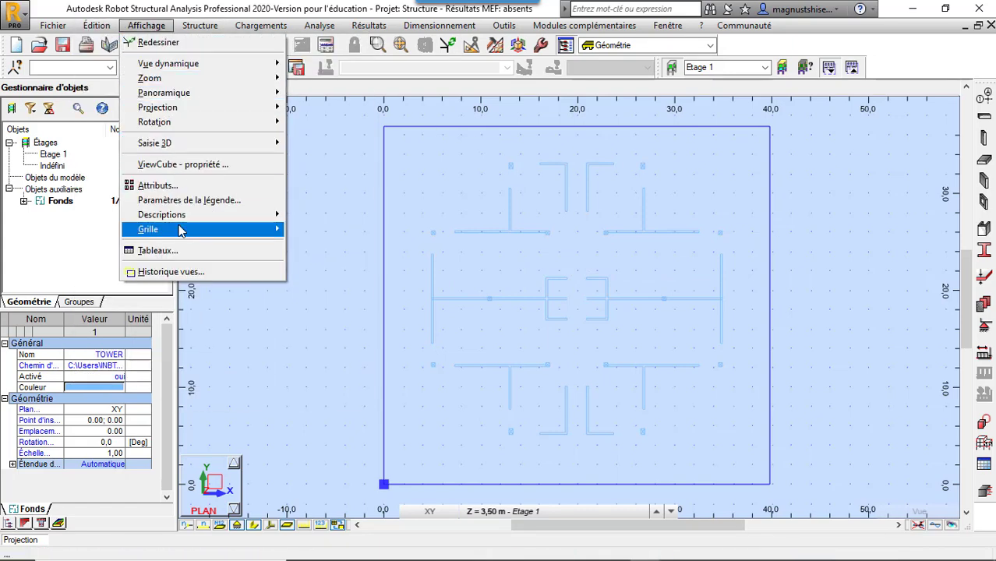
mouse_move(148, 229)
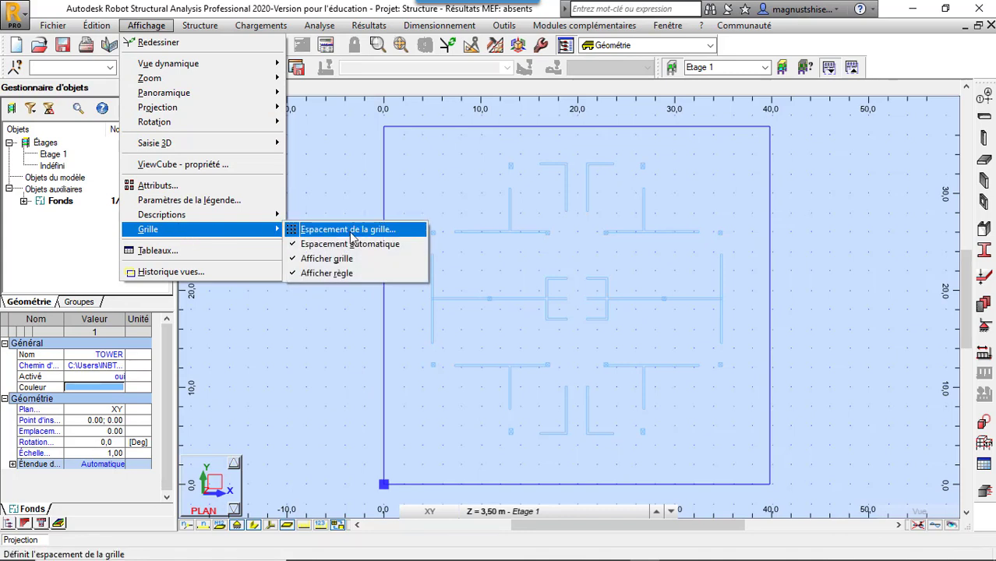
left_click(352, 261)
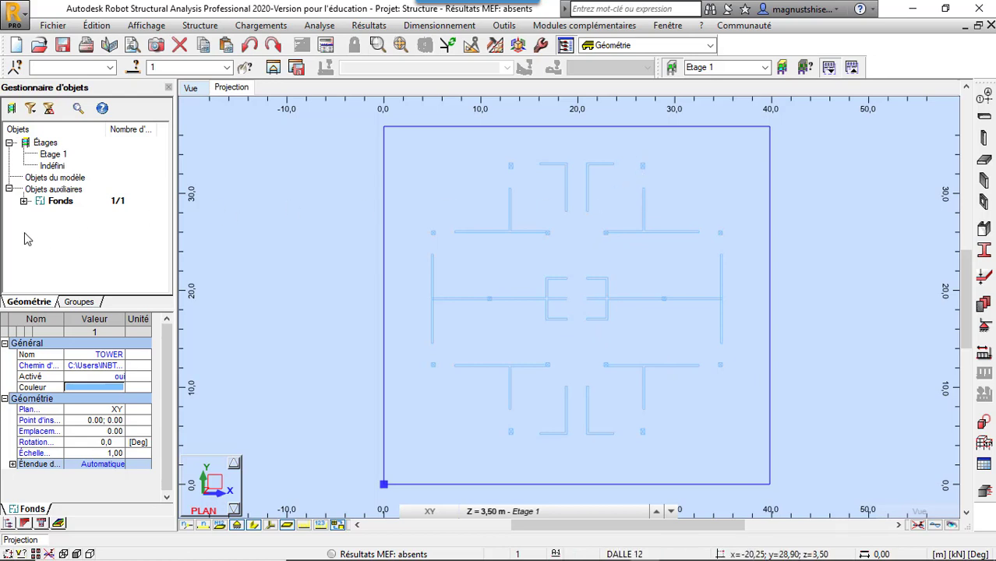
left_click(23, 202)
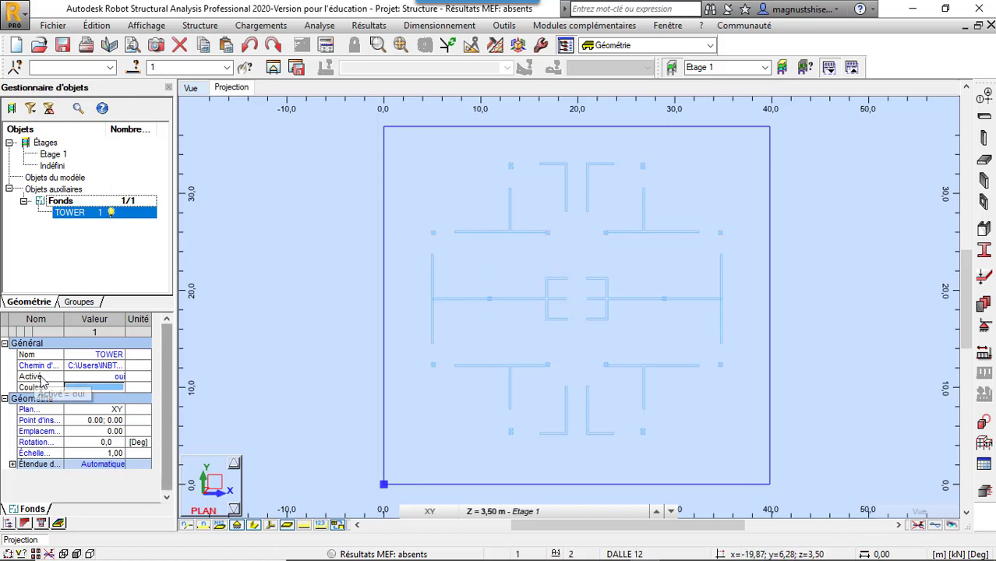
- Set the TOWER background's colour to reddish-brown
left_click(98, 389)
left_click(99, 391)
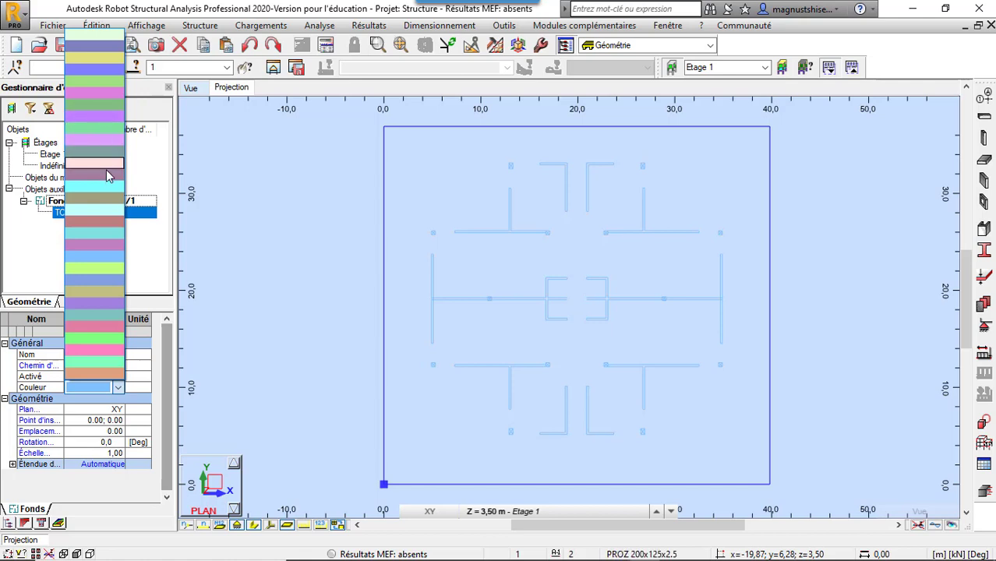
left_click(83, 227)
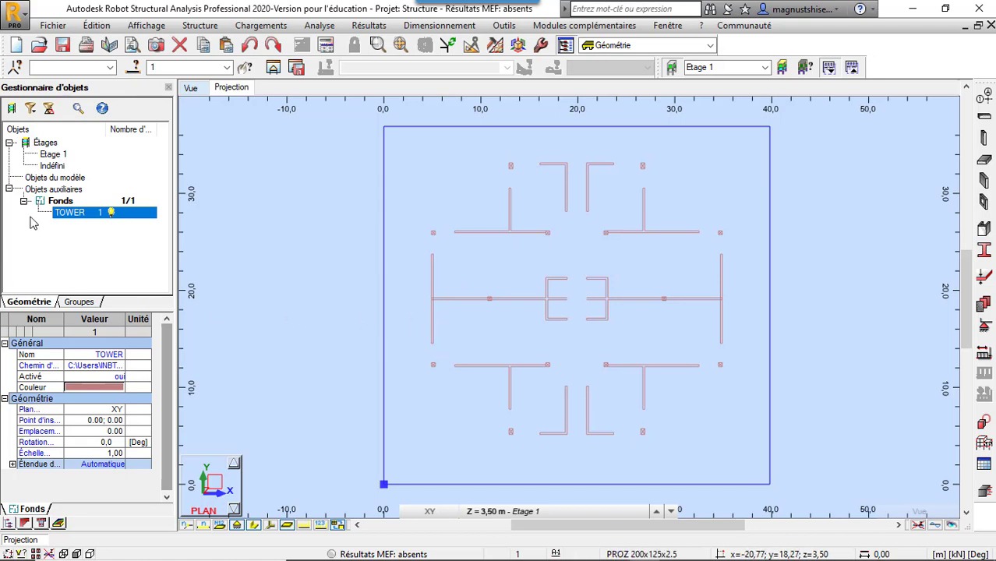
- Switch the TOWER background's Activé setting to non and back to oui
left_click(121, 379)
left_click(105, 389)
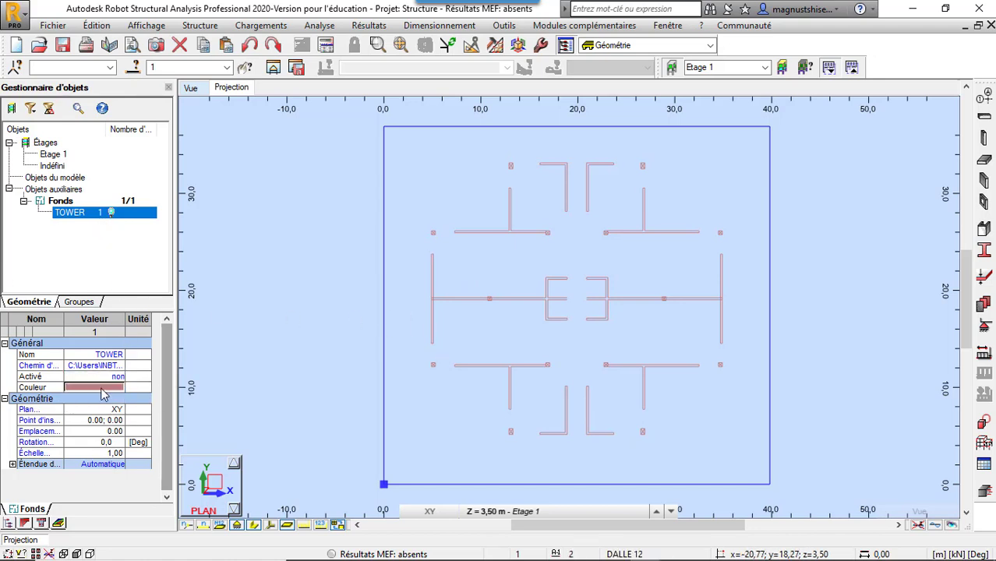
left_click(117, 377)
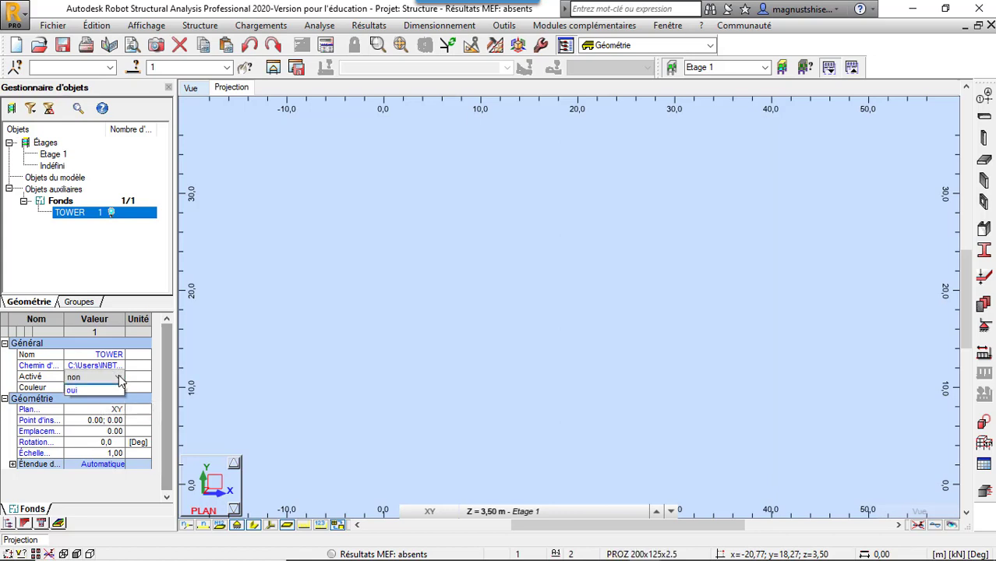
left_click(110, 400)
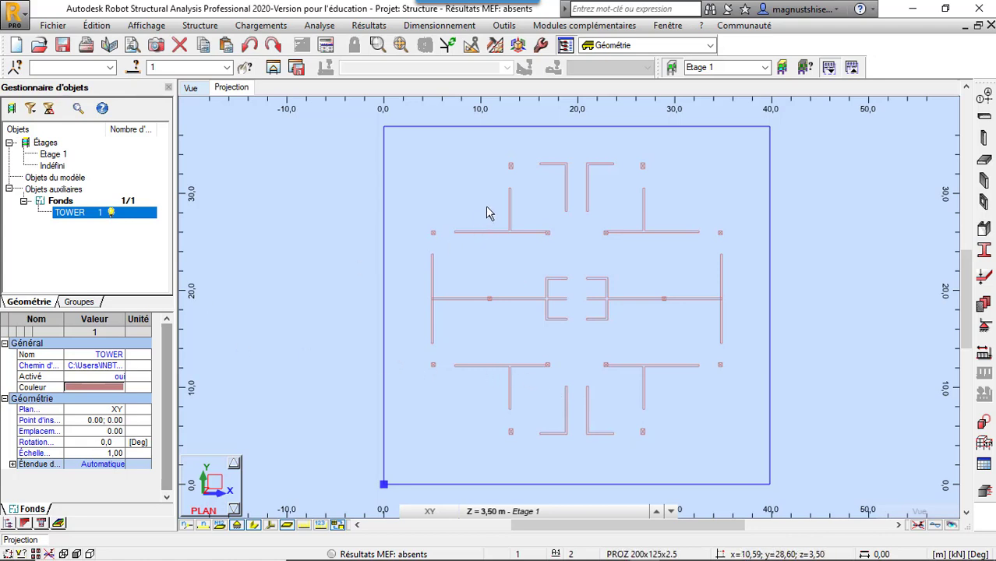
left_click(782, 68)
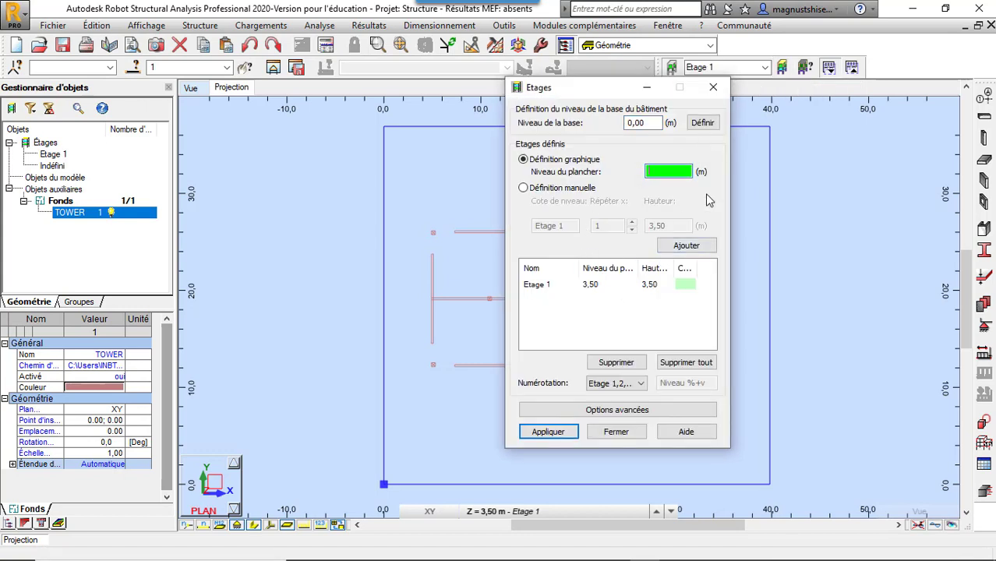
left_click(713, 88)
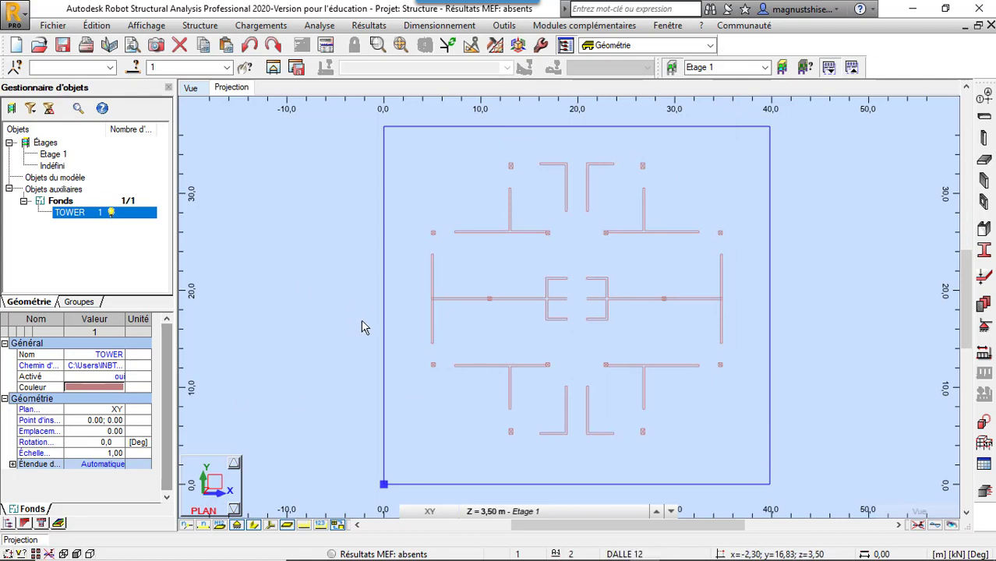
left_click(309, 147)
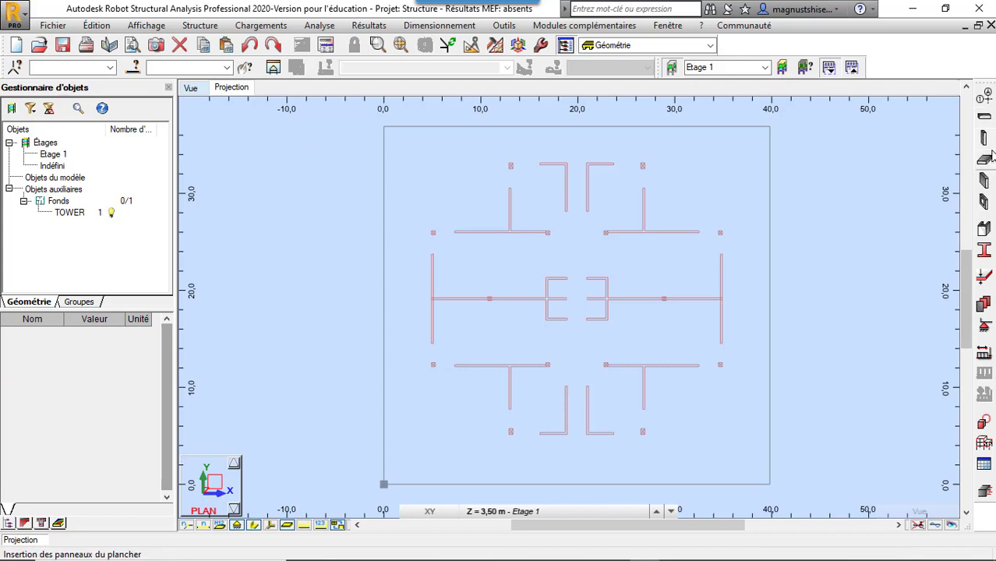
- Start a Voile wall with 'ajuster au fond' ticked on level Etage 1, ready to pick its origin
left_click(983, 181)
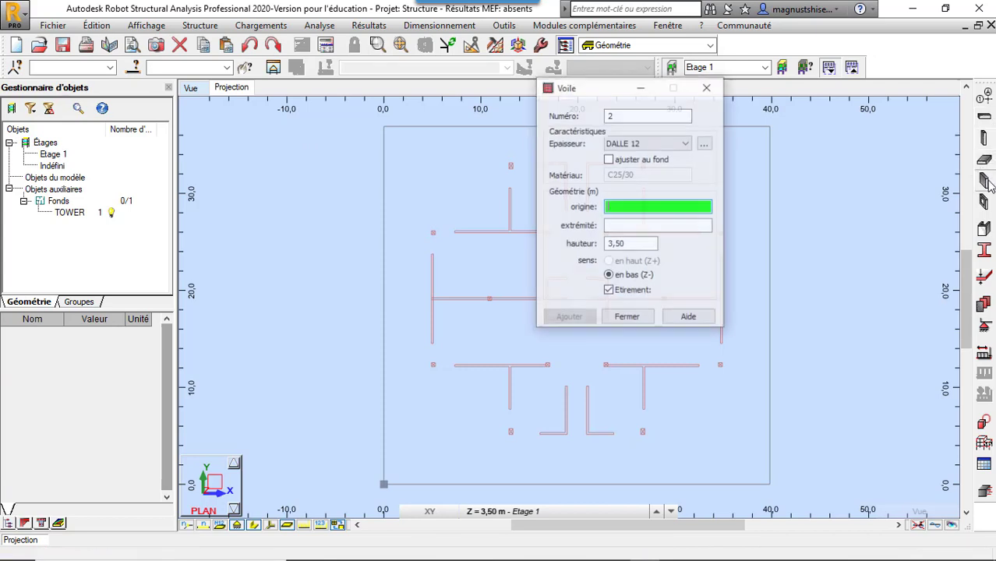
left_click_drag(588, 93, 177, 120)
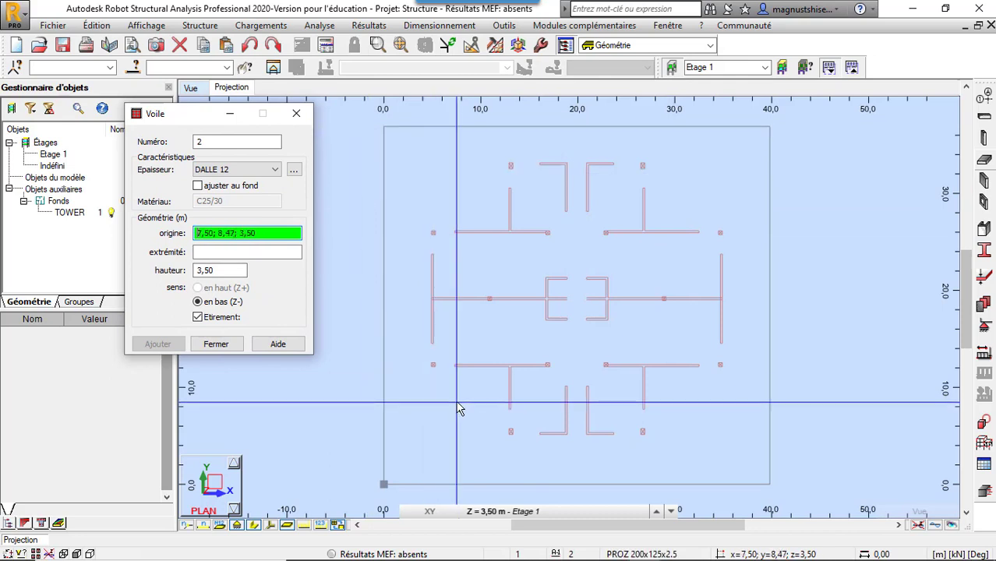
scroll(457, 303, "up", 4)
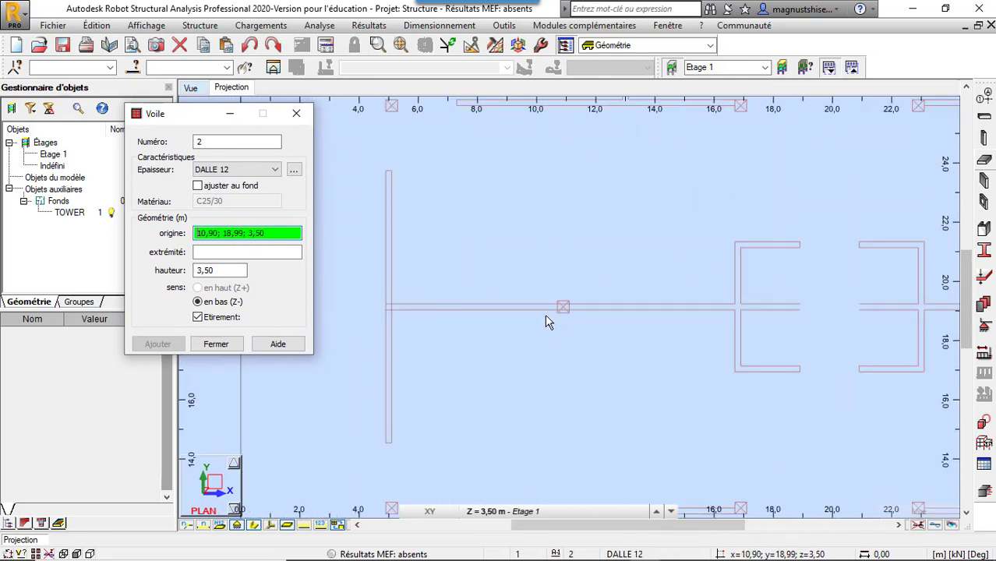
scroll(481, 272, "down", 1)
scroll(483, 281, "down", 1)
scroll(483, 281, "down", 1)
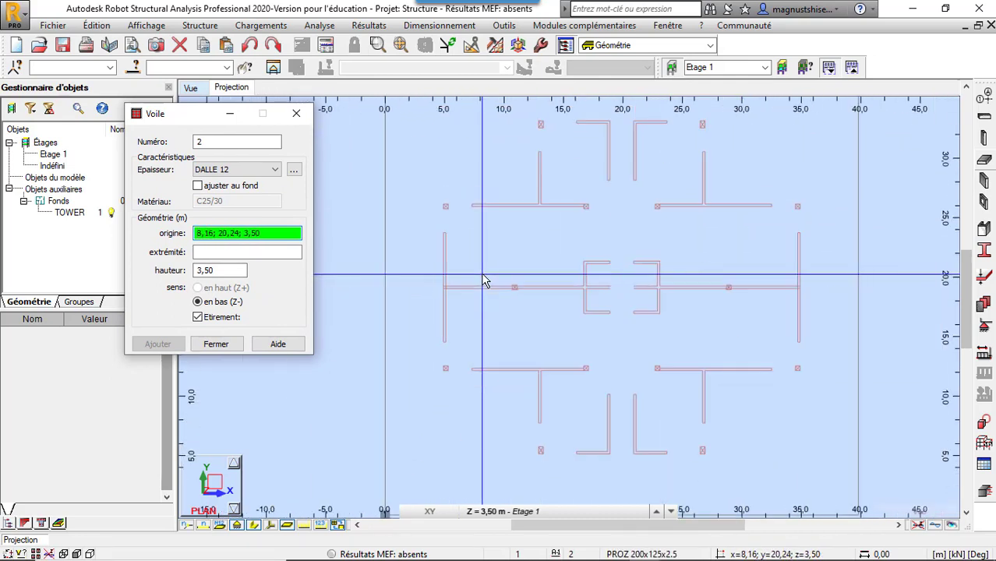
left_click(198, 187)
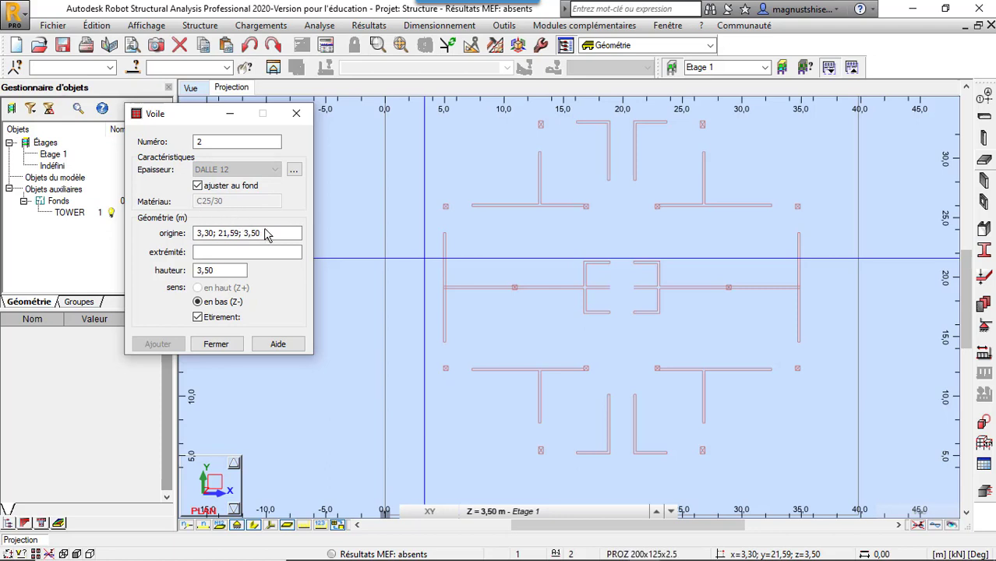
left_click(251, 236)
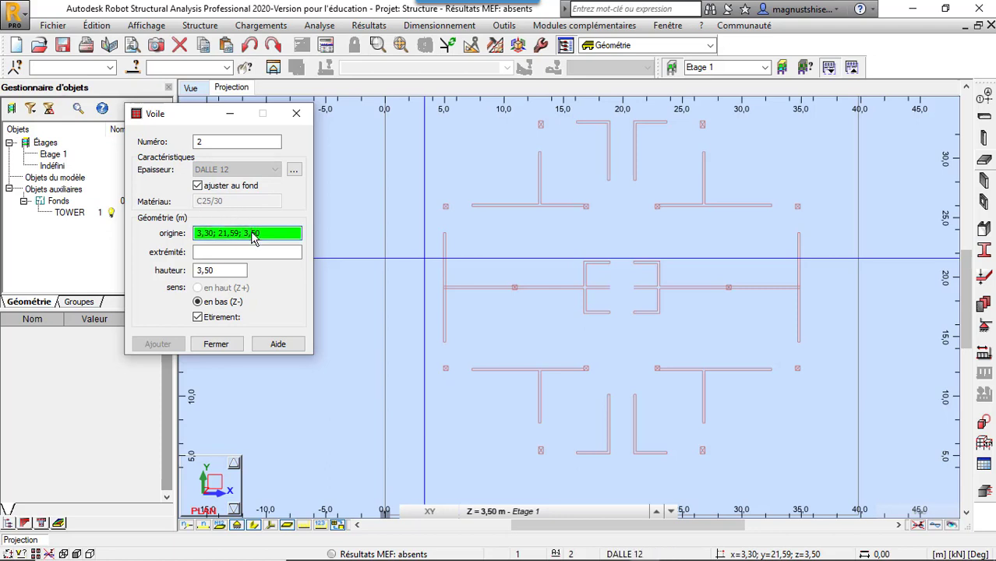
left_click(486, 515)
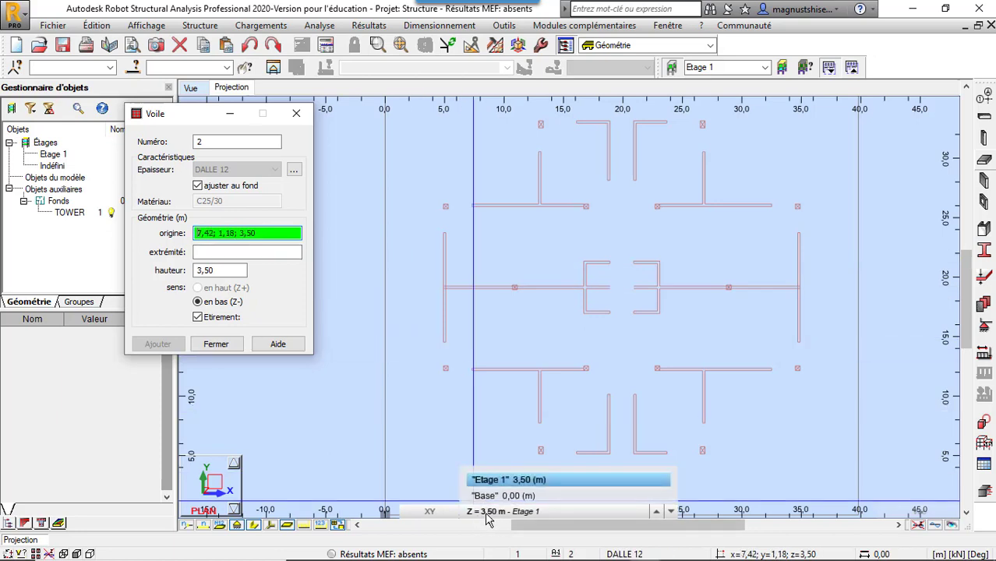
- Draw the wall along y 19,14 ending at 16,80; 19,14 on Etage 1
left_click(551, 525)
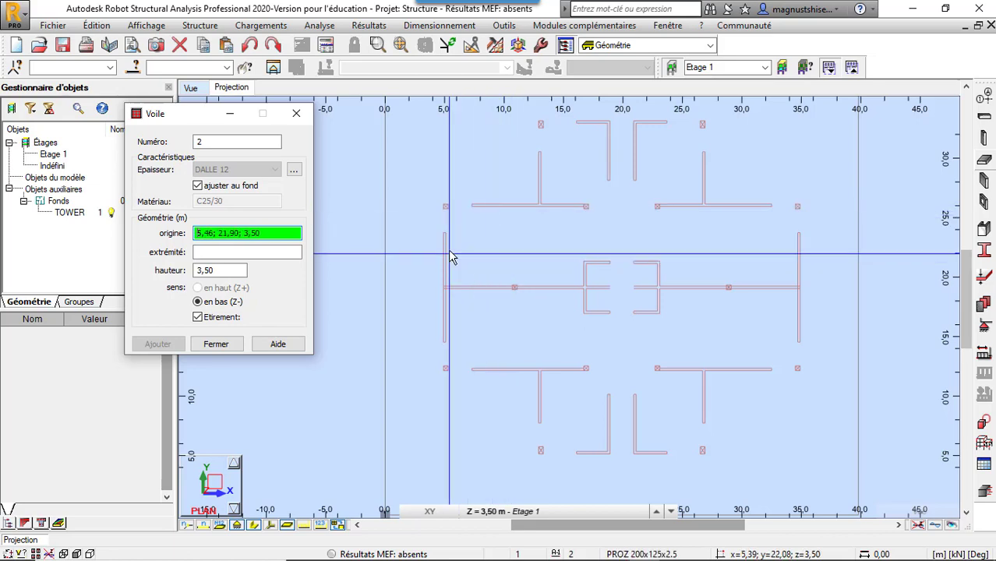
scroll(450, 254, "up", 3)
scroll(445, 311, "up", 2)
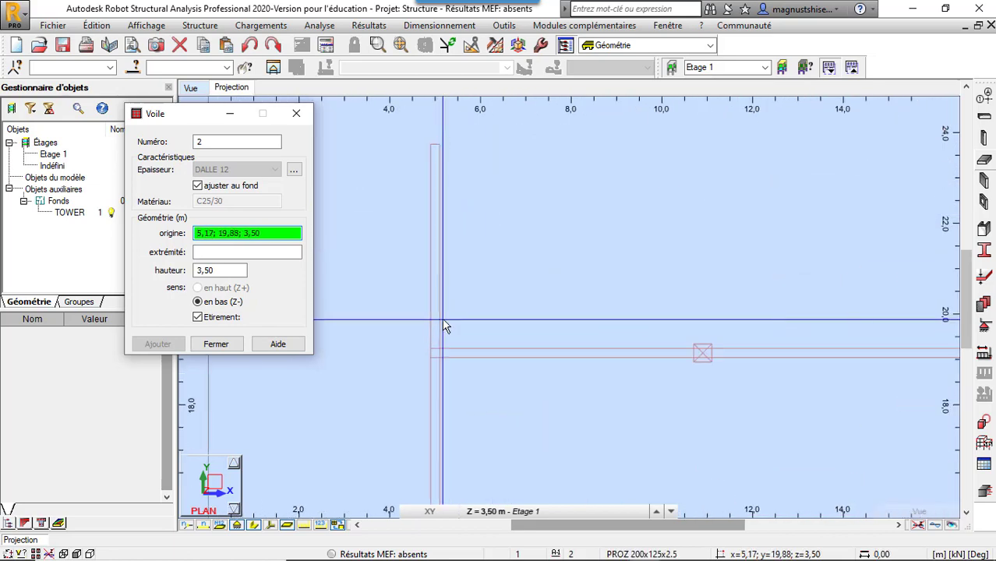
scroll(460, 351, "up", 1)
scroll(436, 387, "up", 1)
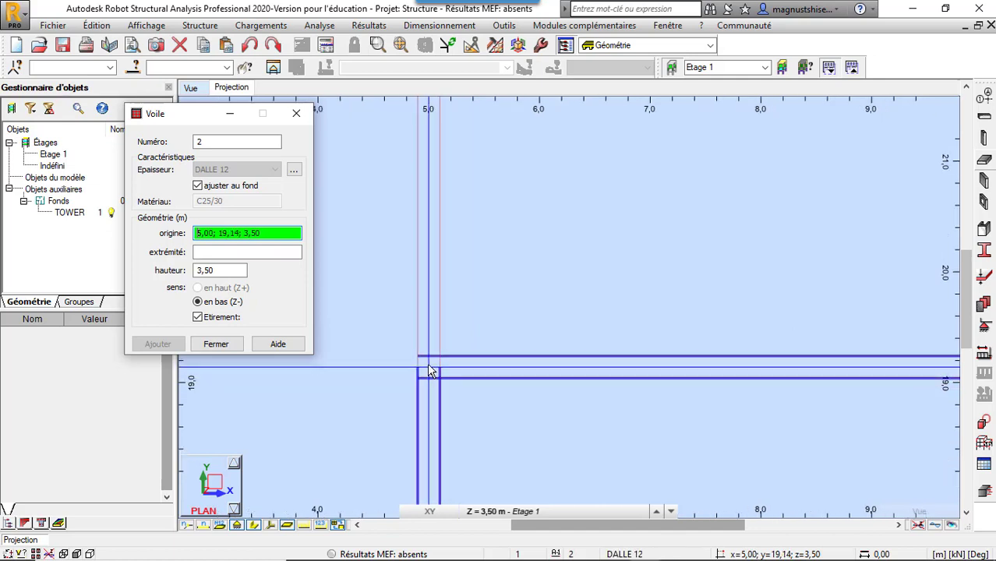
scroll(427, 366, "up", 2)
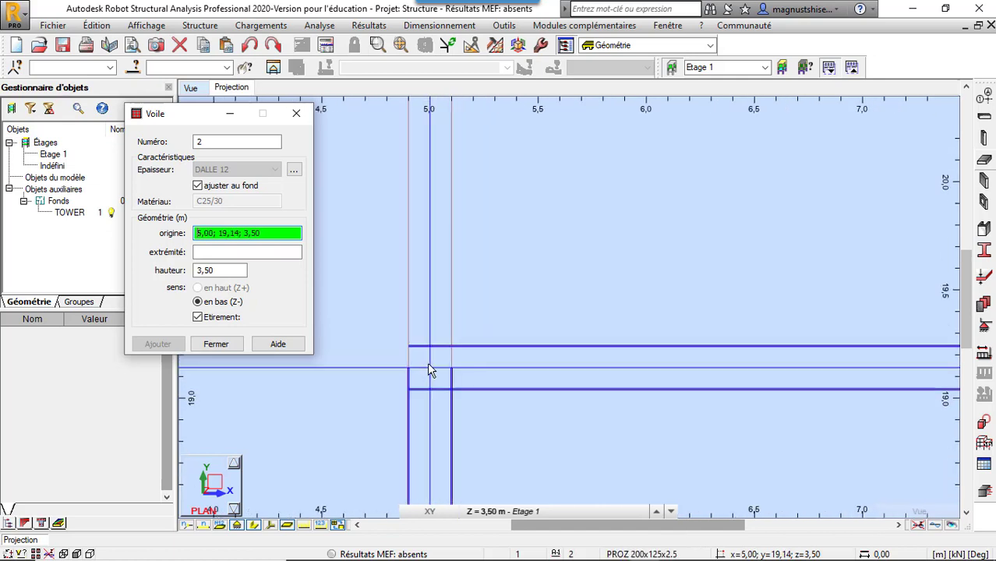
left_click(430, 371)
scroll(429, 371, "down", 2)
scroll(468, 372, "down", 1)
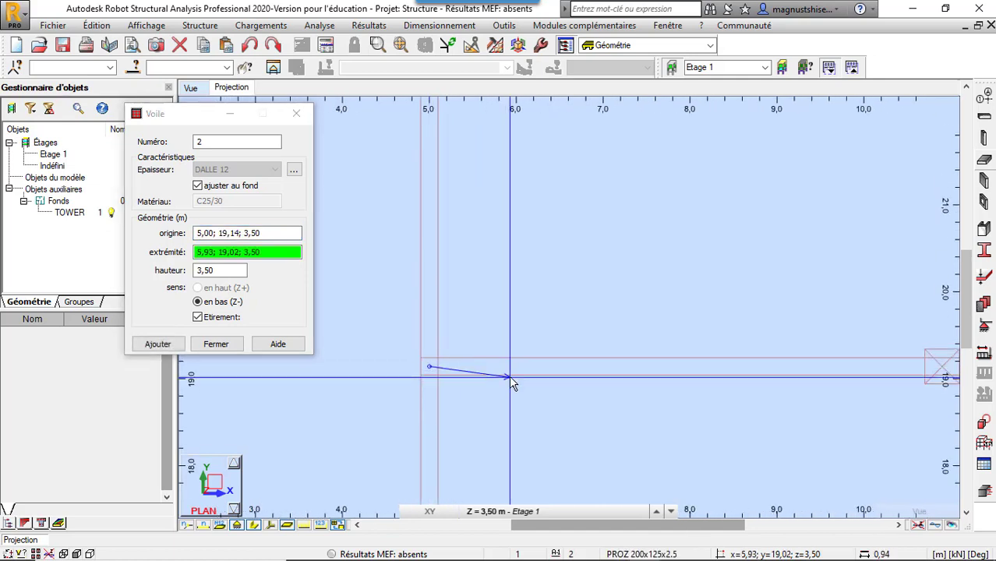
scroll(509, 375, "down", 2)
scroll(663, 375, "up", 4)
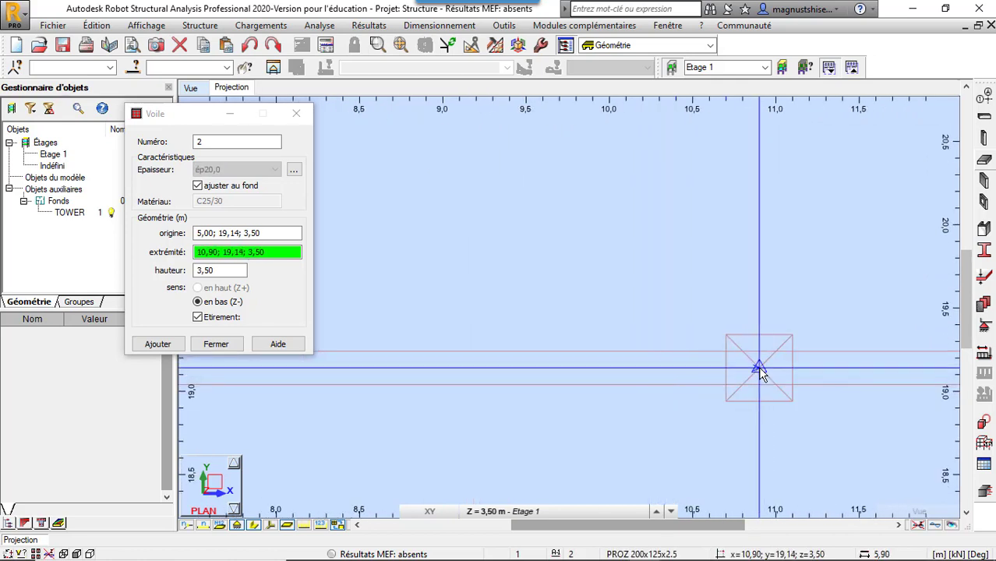
scroll(312, 279, "down", 2)
scroll(363, 278, "down", 3)
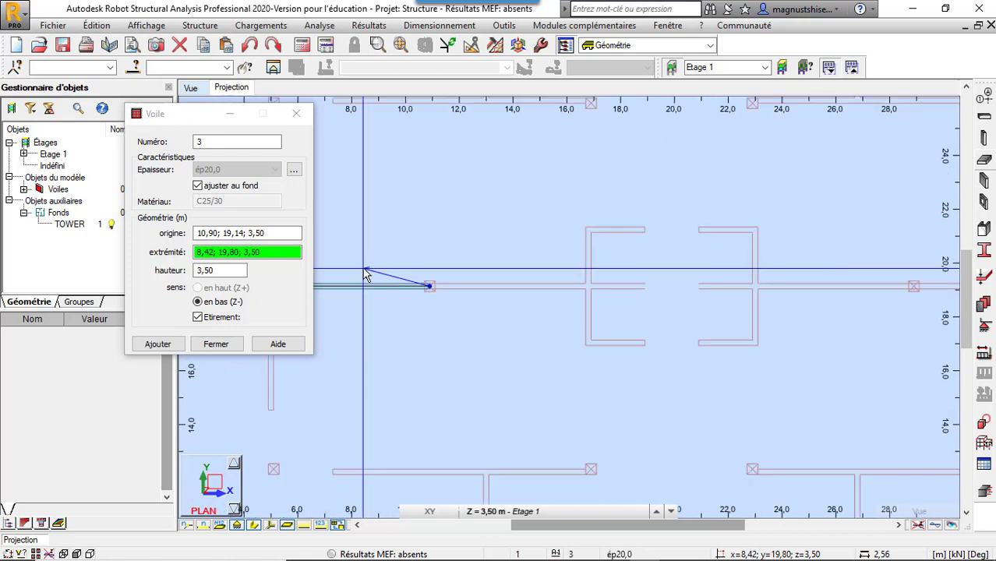
scroll(600, 294, "up", 3)
scroll(623, 308, "up", 2)
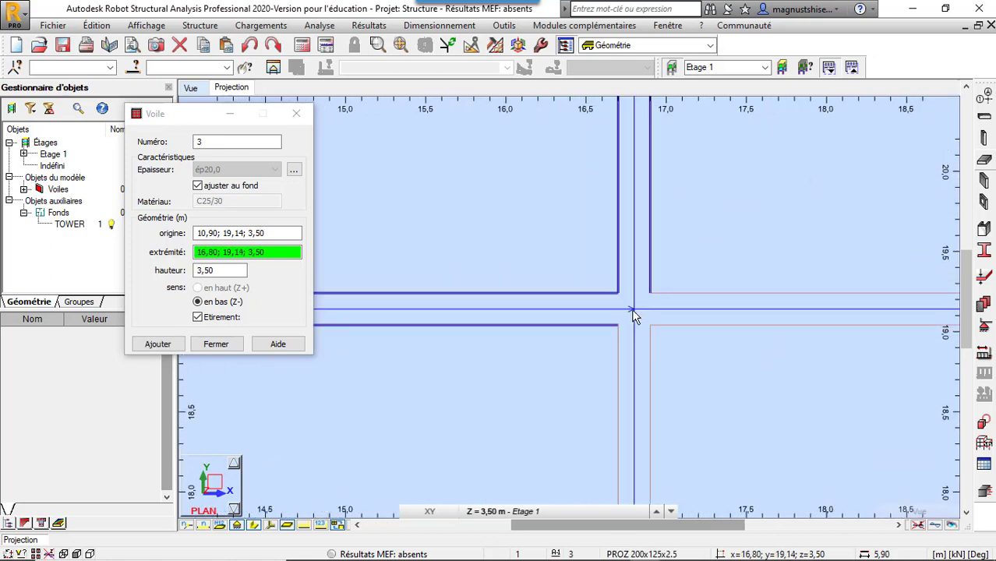
left_click(632, 314)
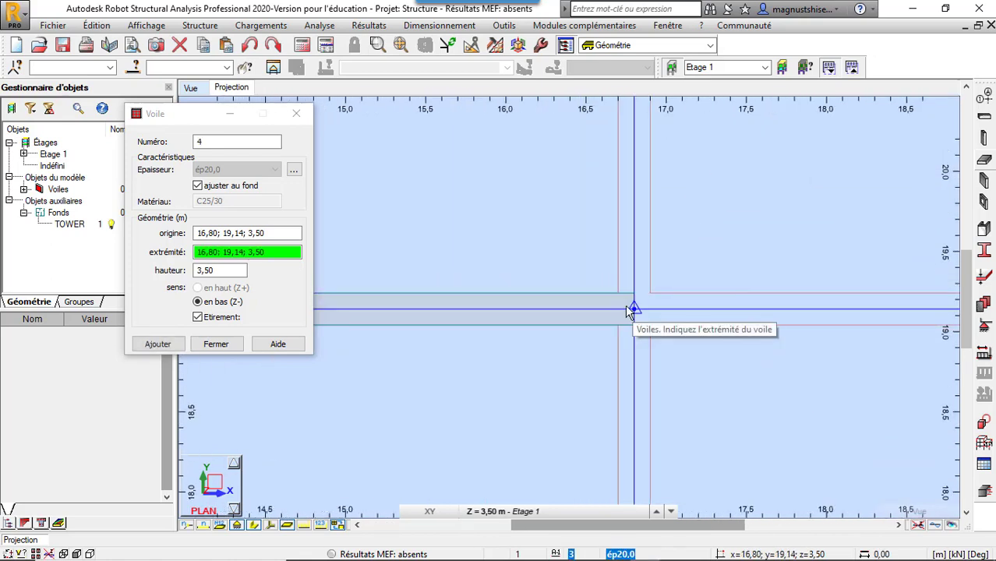
- Continue the wall vertically down to 16,80; 17,04
scroll(626, 305, "down", 2)
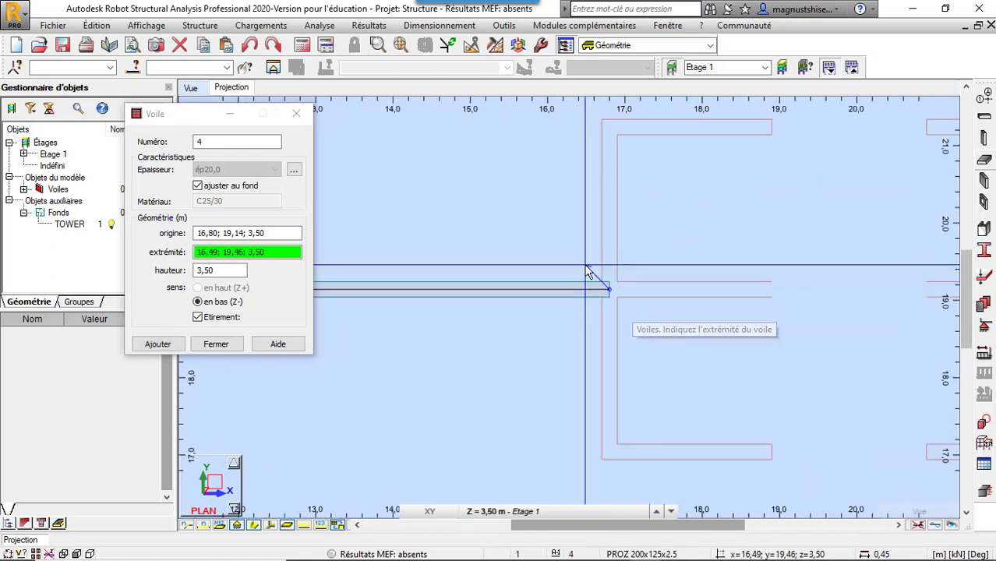
left_click(609, 450)
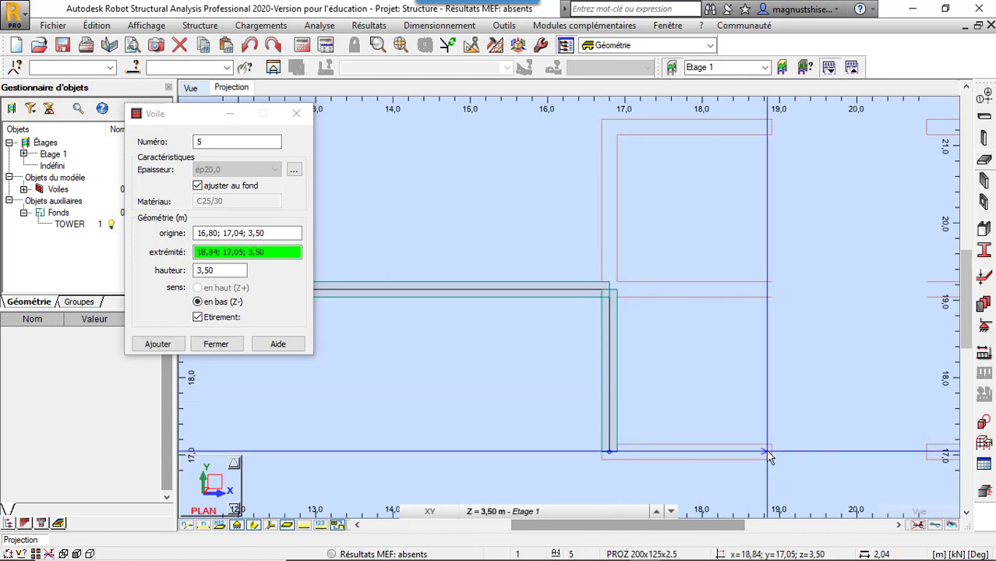
scroll(769, 457, "up", 2)
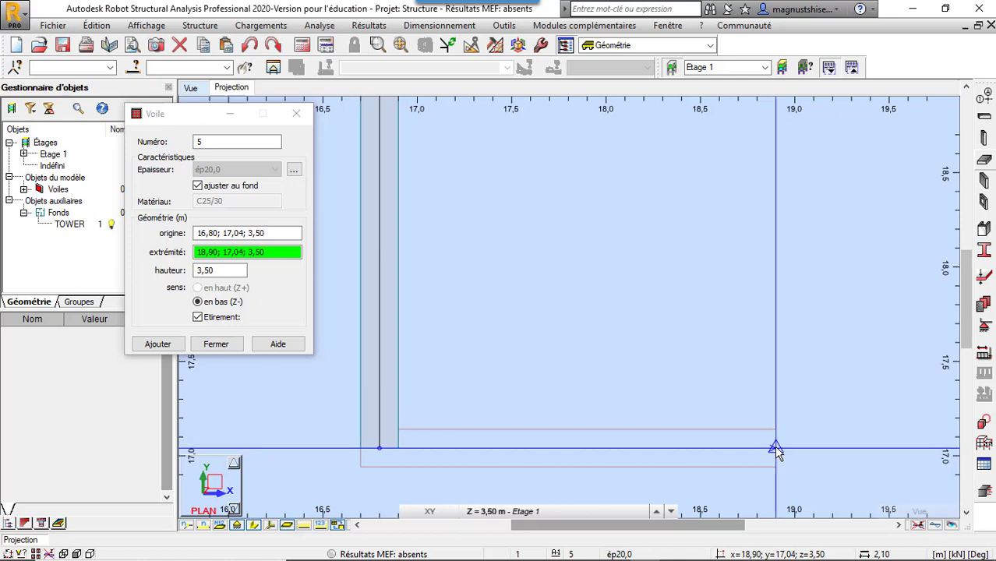
- Finish the bottom wall at 18,90; 17,04 and end the wall chain
left_click(773, 448)
scroll(707, 480, "down", 2)
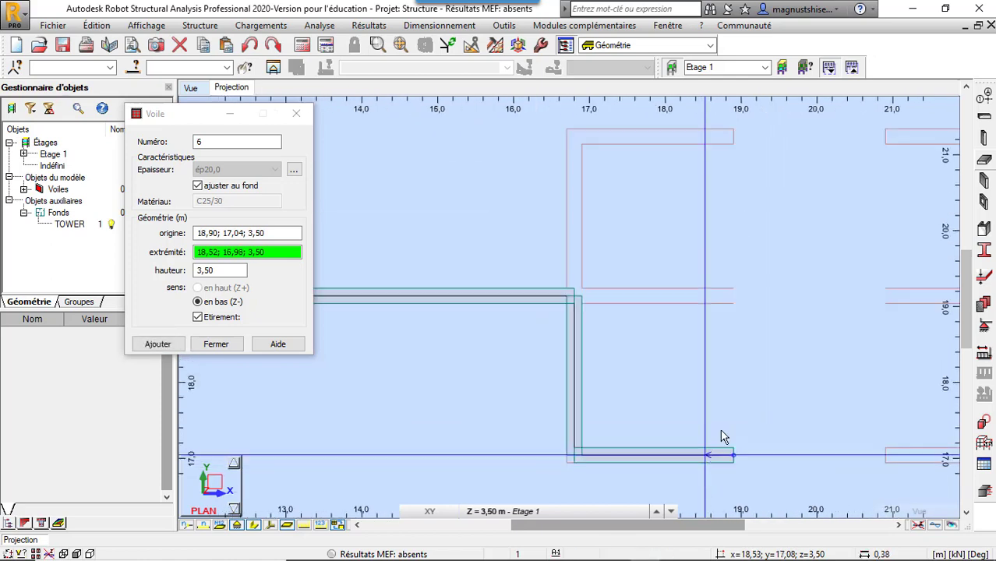
key("Escape")
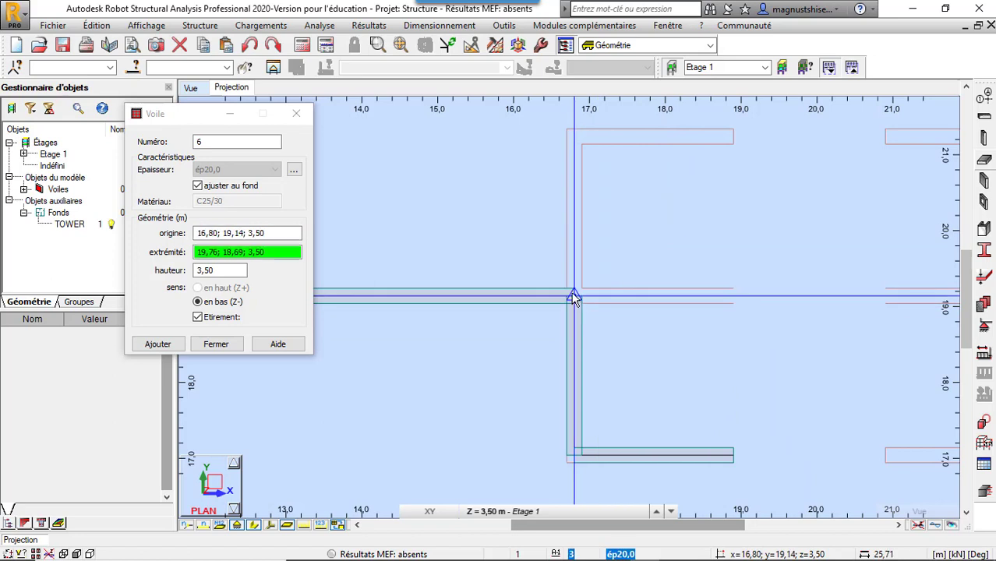
- Draw the middle wall along y 19,14 out to 18,86; 19,14
scroll(733, 302, "up", 3)
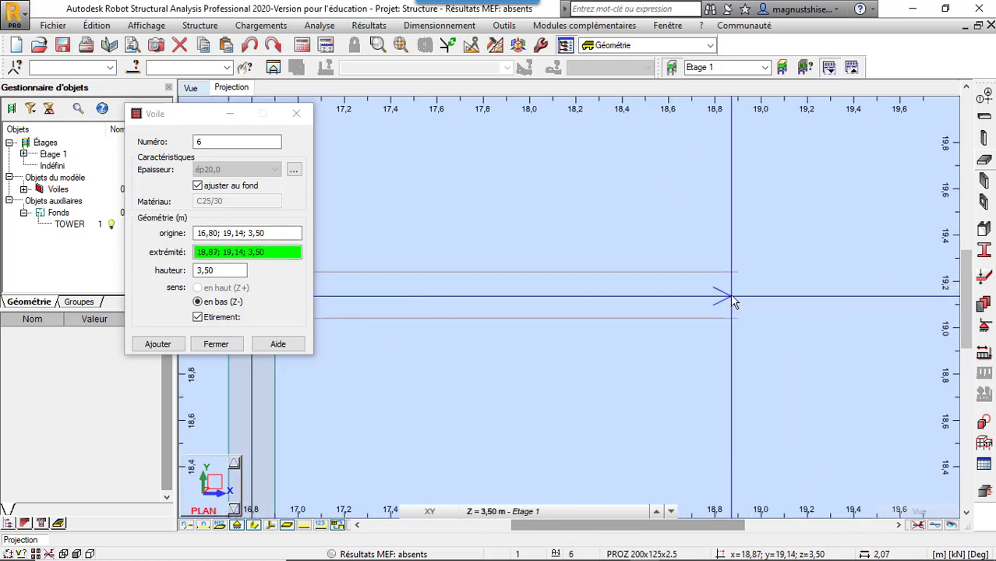
left_click(729, 297)
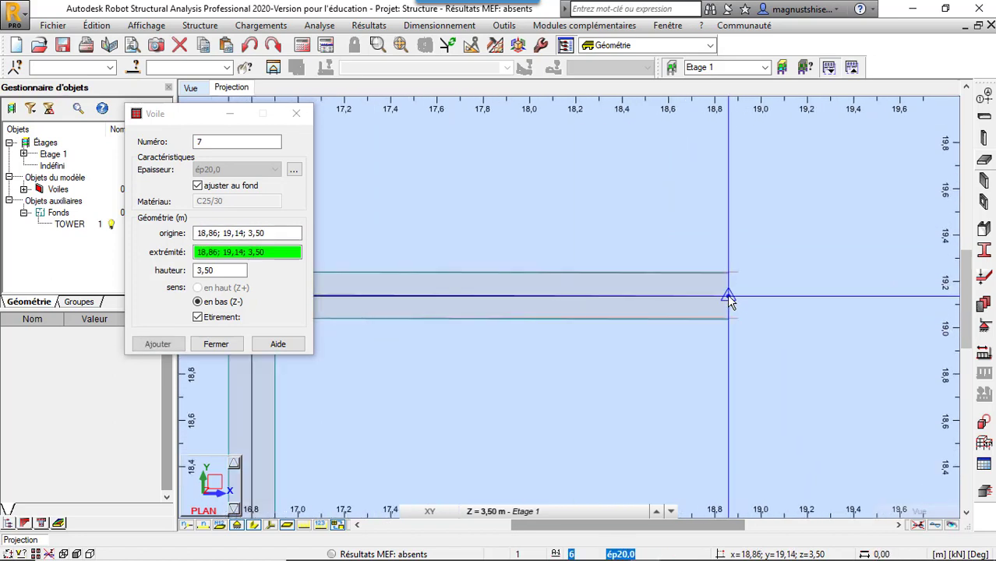
scroll(826, 318, "down", 2)
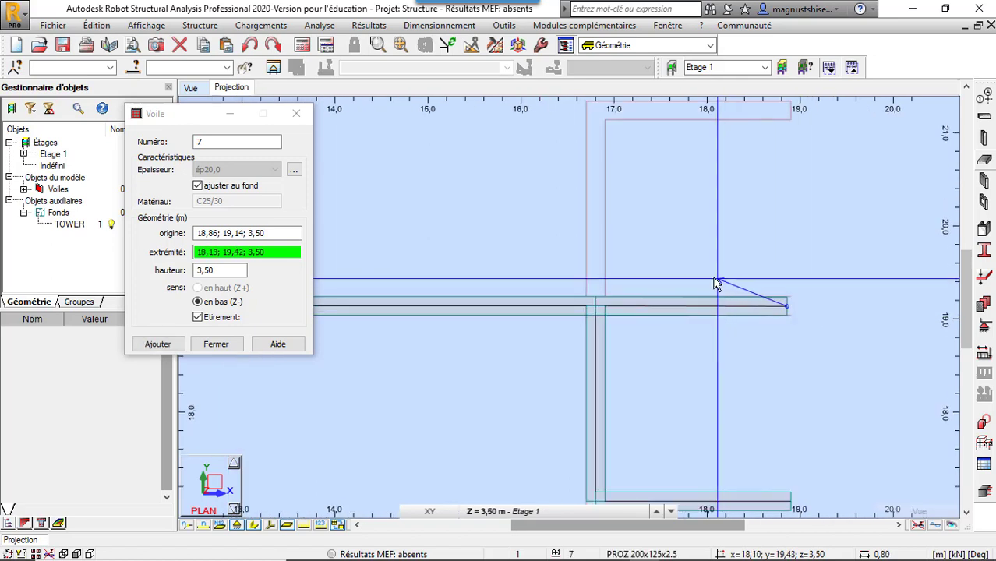
scroll(788, 317, "down", 2)
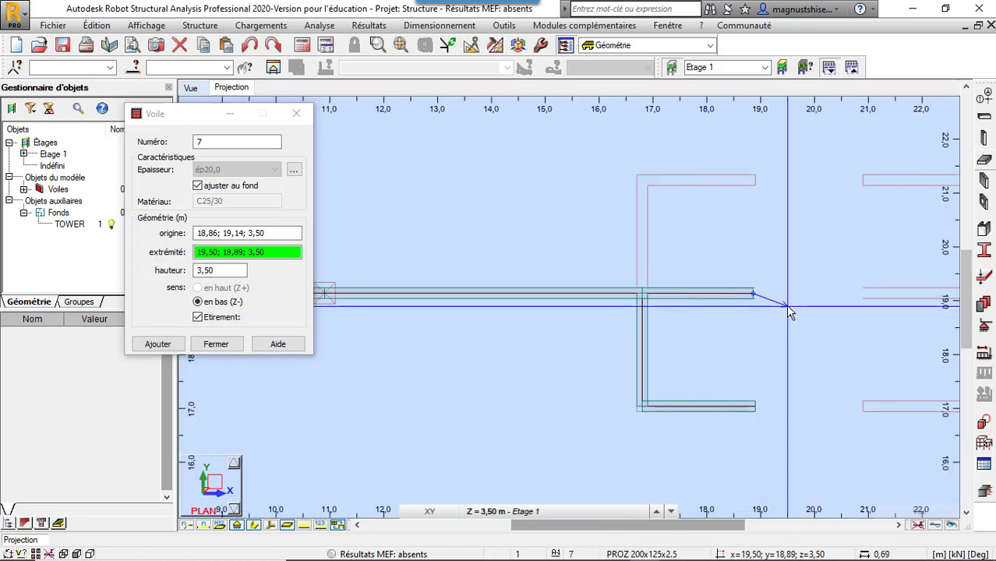
key("Escape")
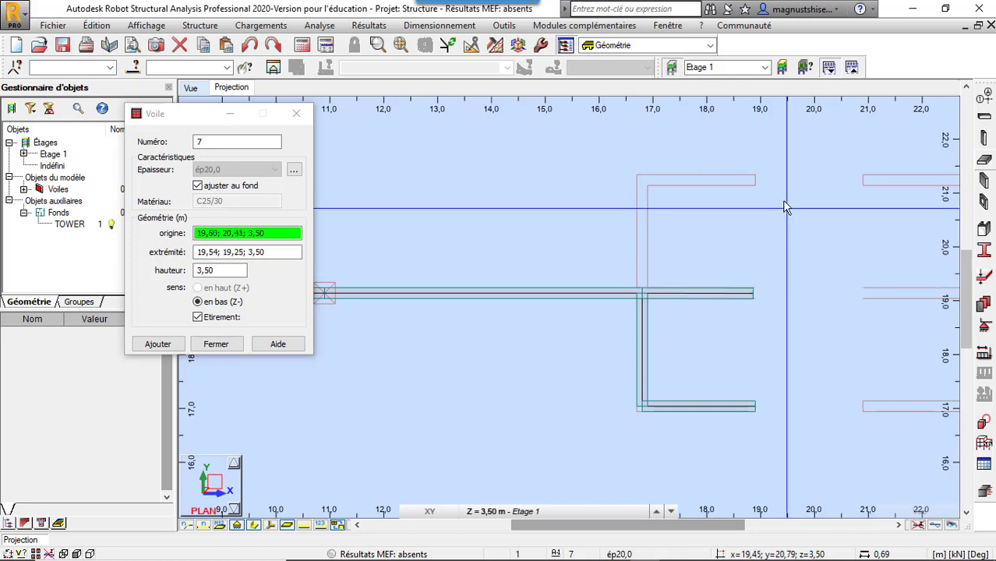
- Draw walls from 16,80; 19,14 up to 16,80; 21,24 and across to 18,90; 21,24
scroll(641, 290, "up", 2)
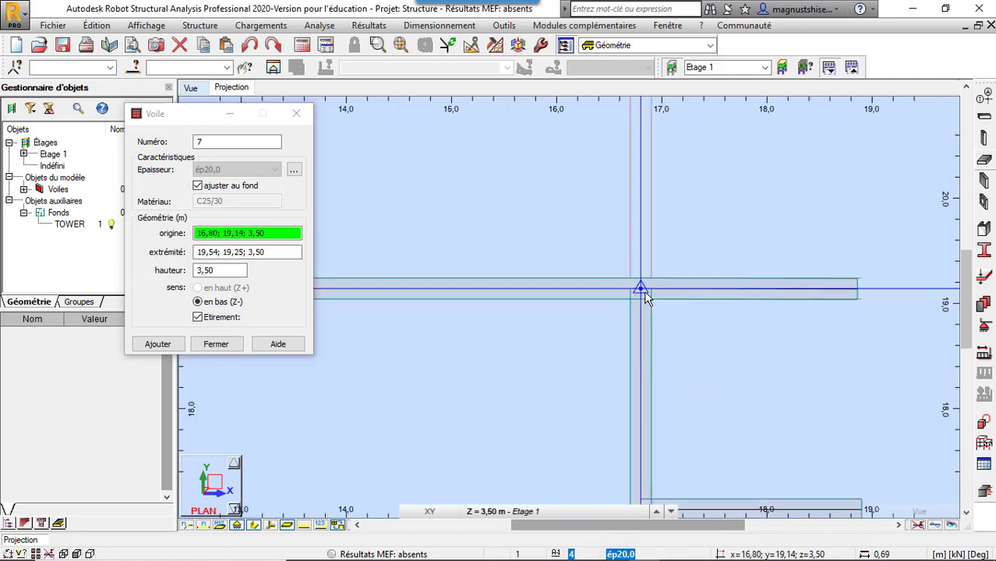
left_click(640, 290)
scroll(643, 193, "up", 1)
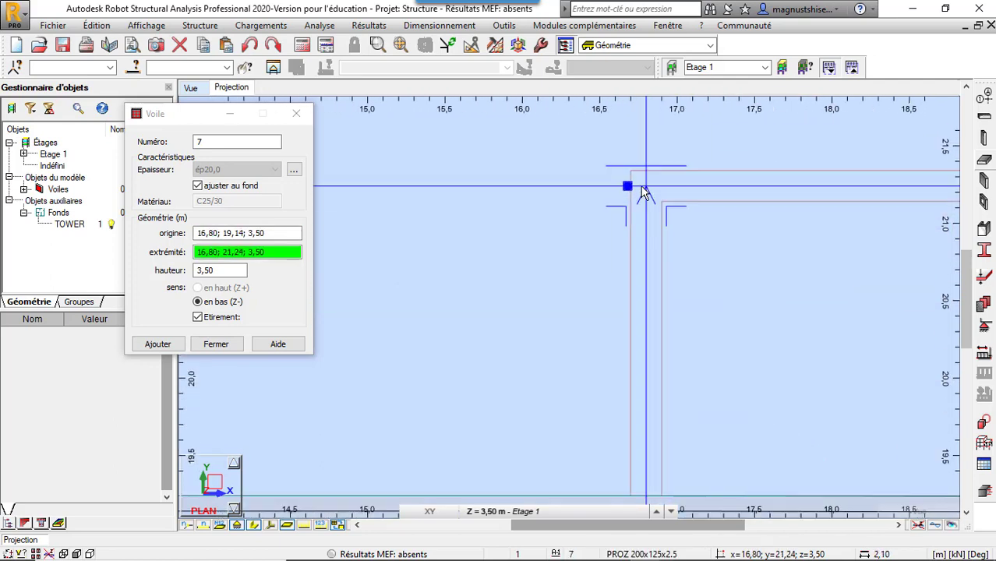
left_click(644, 189)
left_click(646, 187)
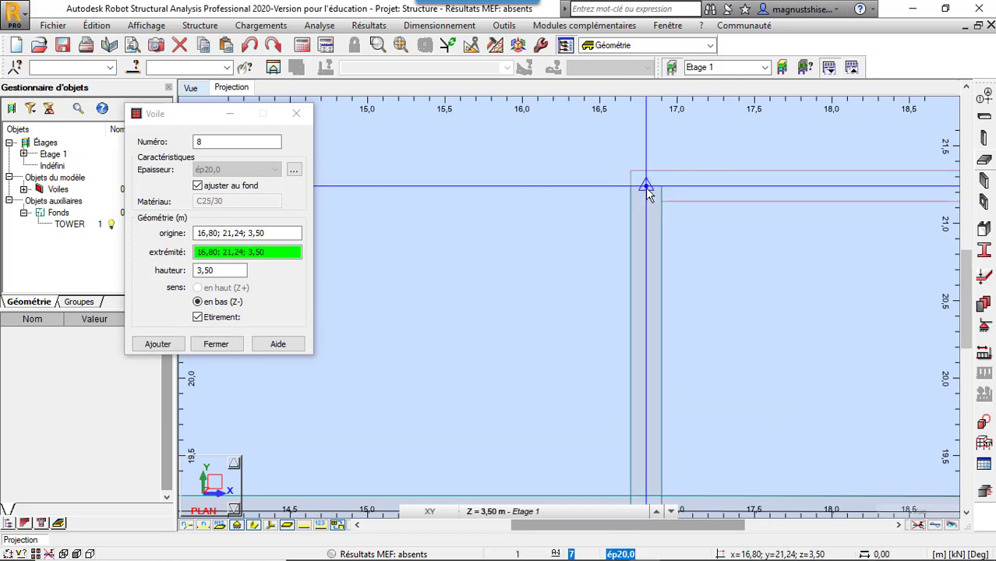
scroll(645, 190, "down", 1)
scroll(802, 190, "up", 2)
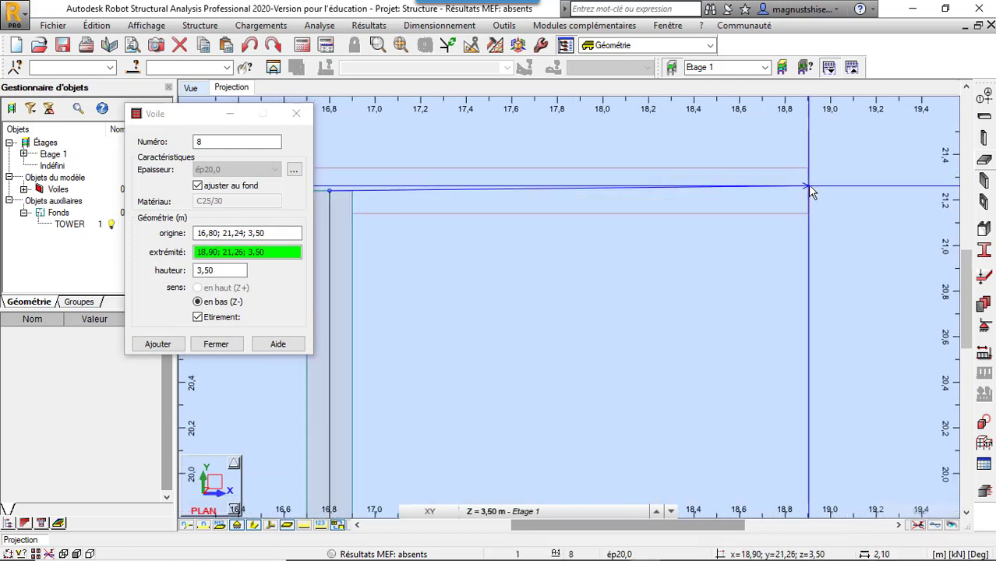
left_click(808, 188)
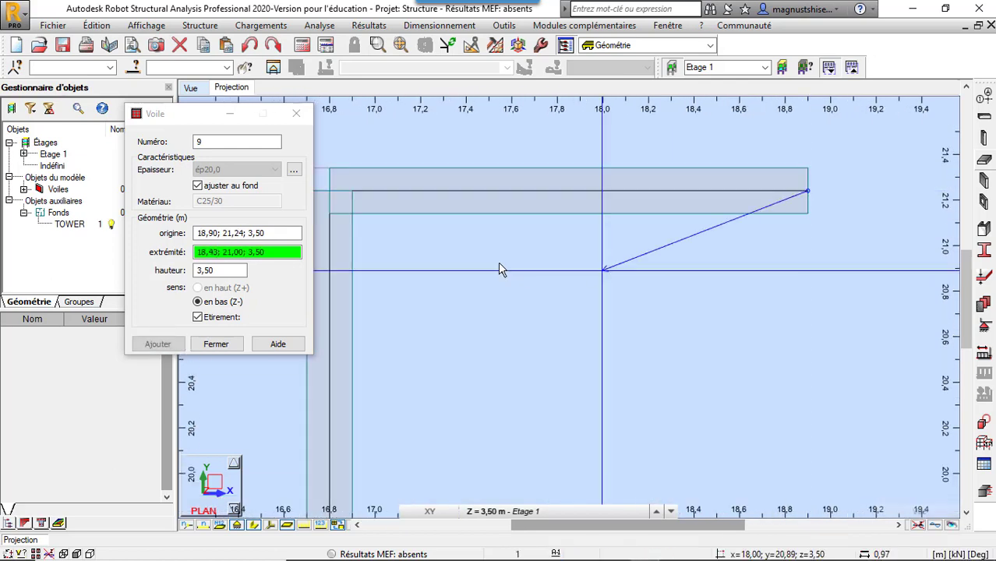
scroll(498, 265, "down", 2)
scroll(612, 314, "down", 1)
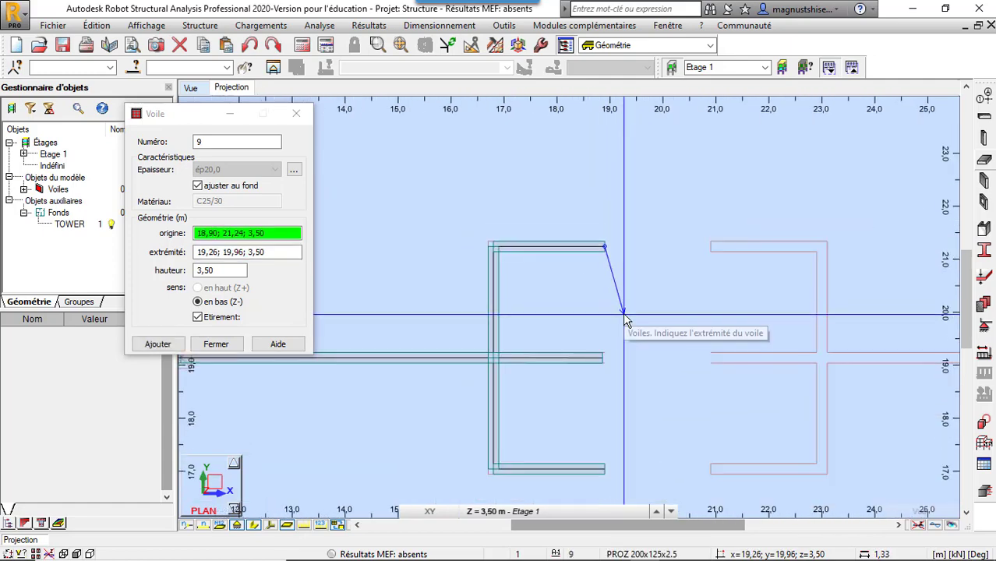
key("Escape")
scroll(623, 207, "down", 1)
scroll(653, 209, "down", 1)
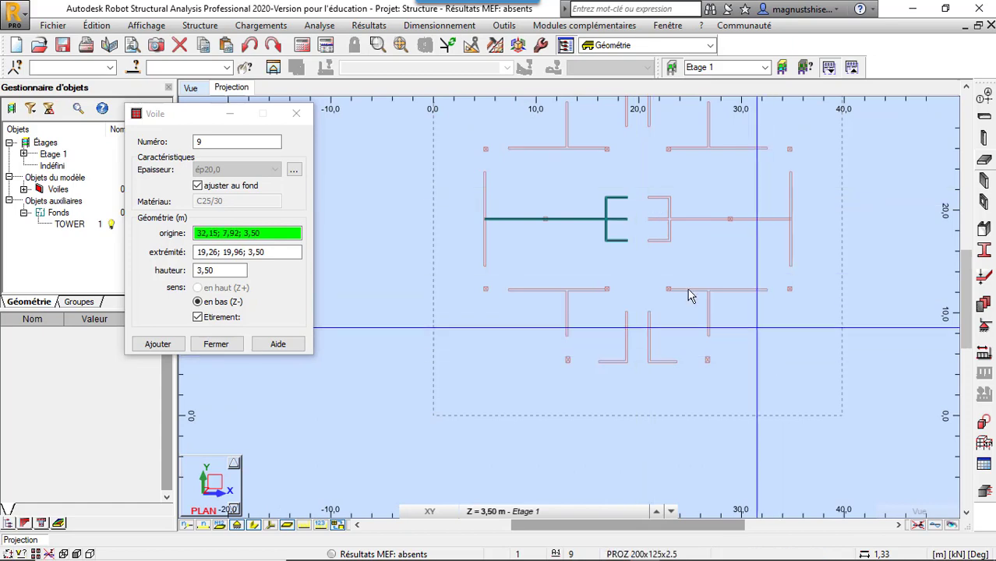
- Draw walls along x 5,00 down to 5,00; 19,14 and then 5,00; 14,54
scroll(686, 292, "down", 1)
scroll(662, 327, "down", 1)
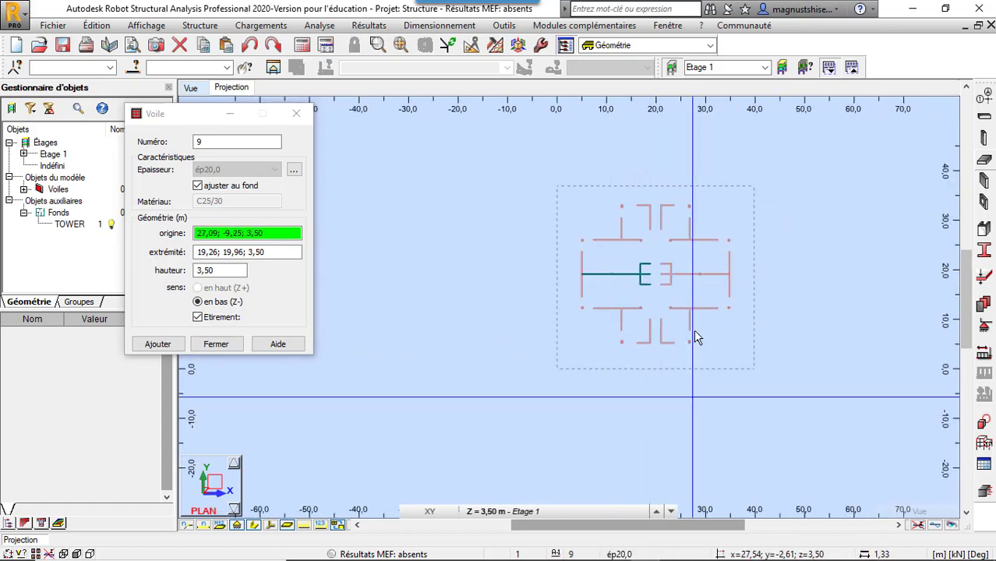
scroll(717, 215, "up", 1)
scroll(624, 253, "up", 1)
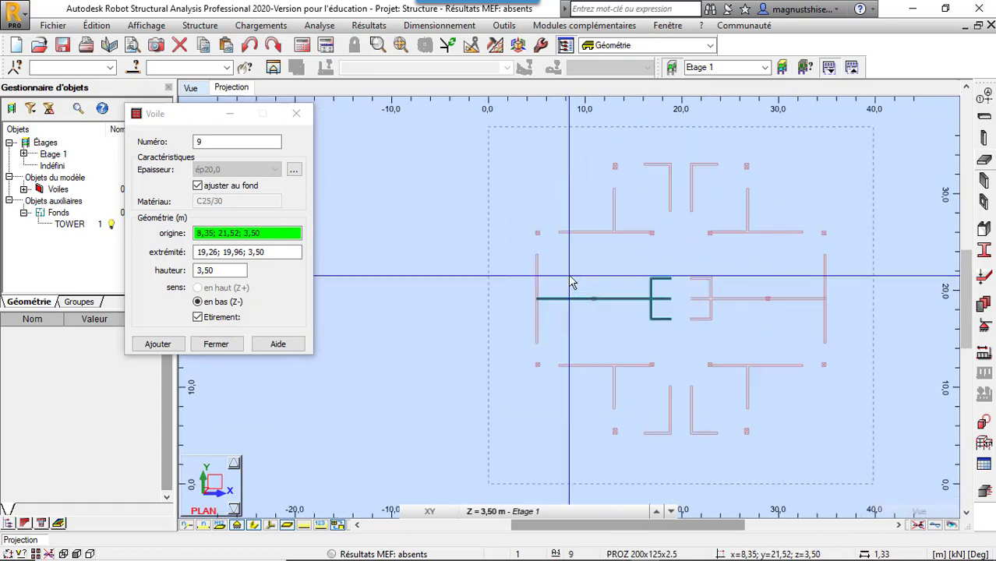
scroll(528, 261, "up", 4)
scroll(522, 263, "up", 2)
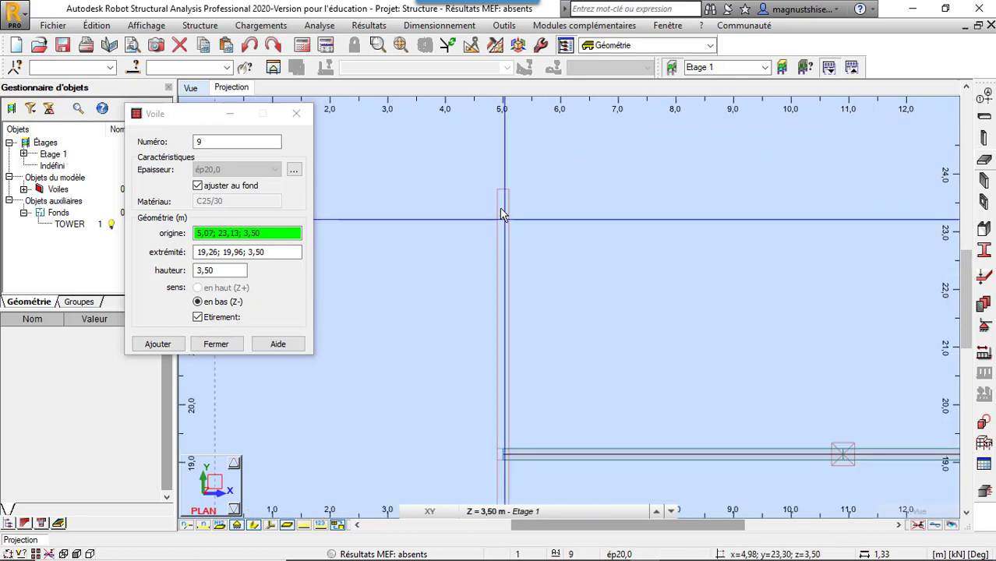
scroll(505, 199, "up", 2)
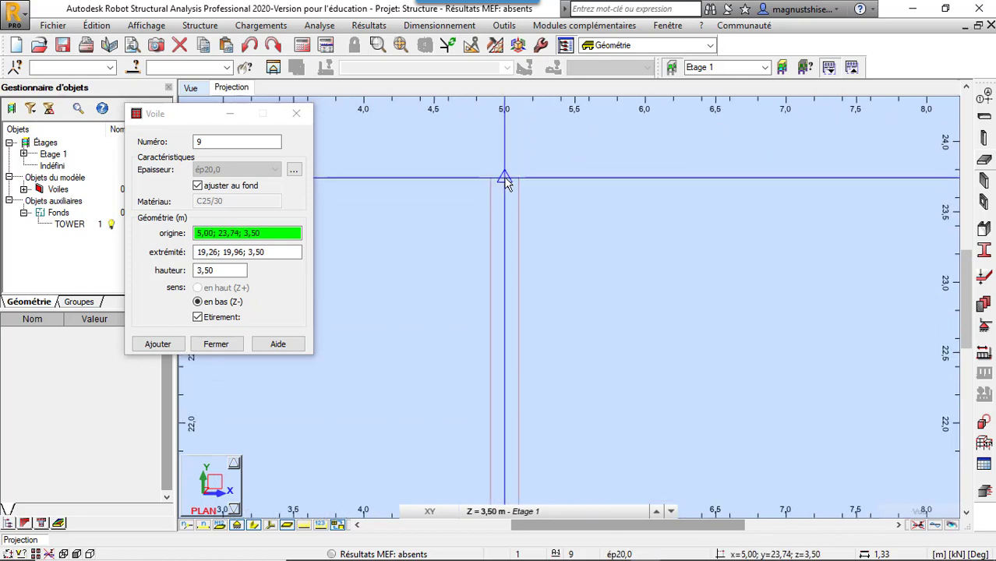
scroll(505, 180, "down", 2)
scroll(505, 181, "down", 3)
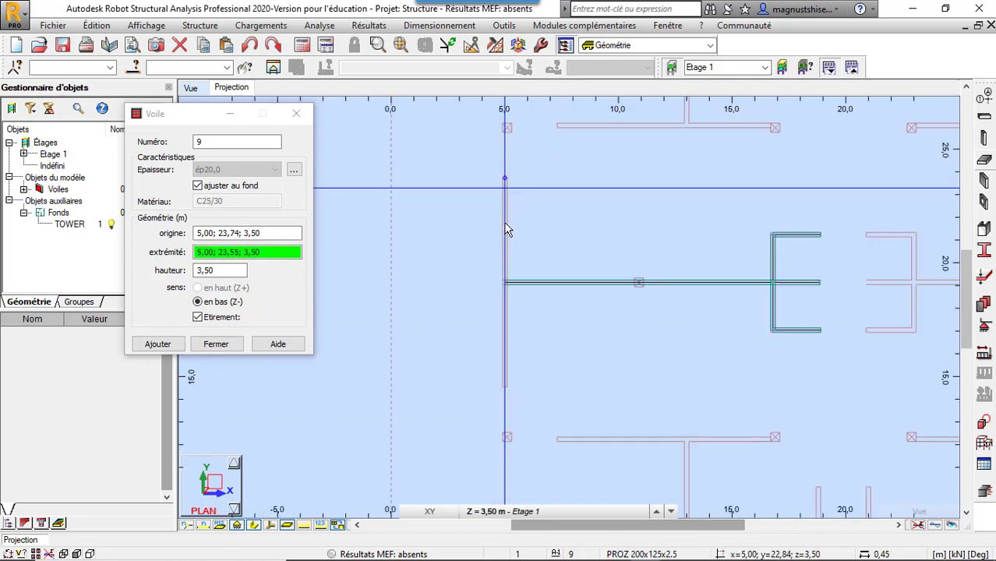
scroll(505, 288, "up", 3)
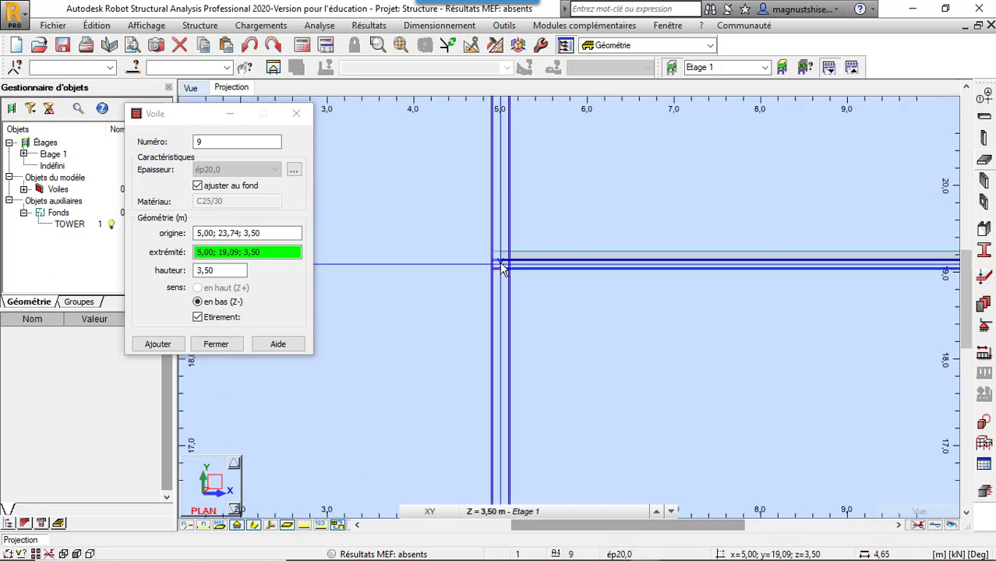
scroll(502, 269, "up", 1)
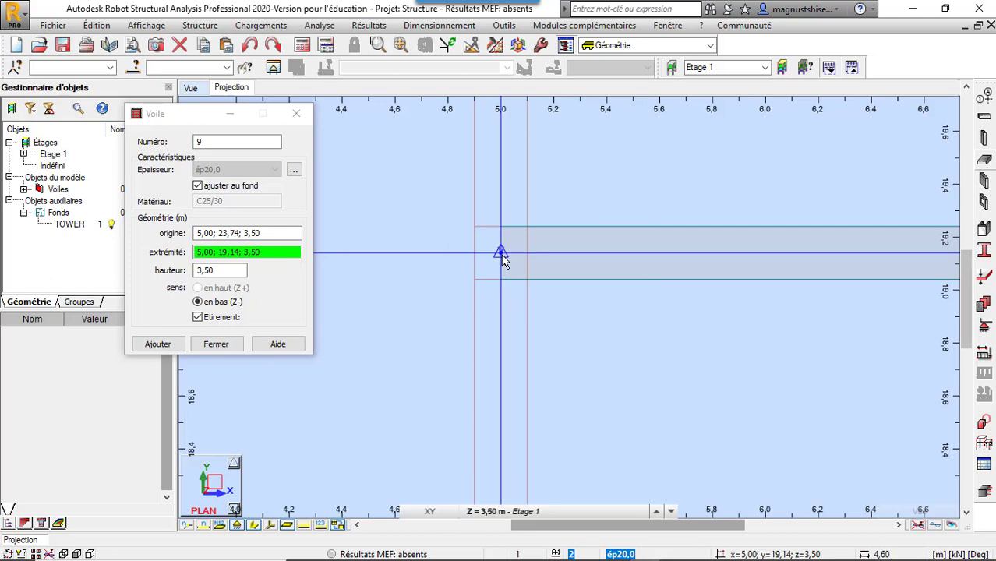
left_click(501, 254)
scroll(503, 257, "down", 2)
scroll(546, 218, "down", 2)
scroll(600, 194, "down", 2)
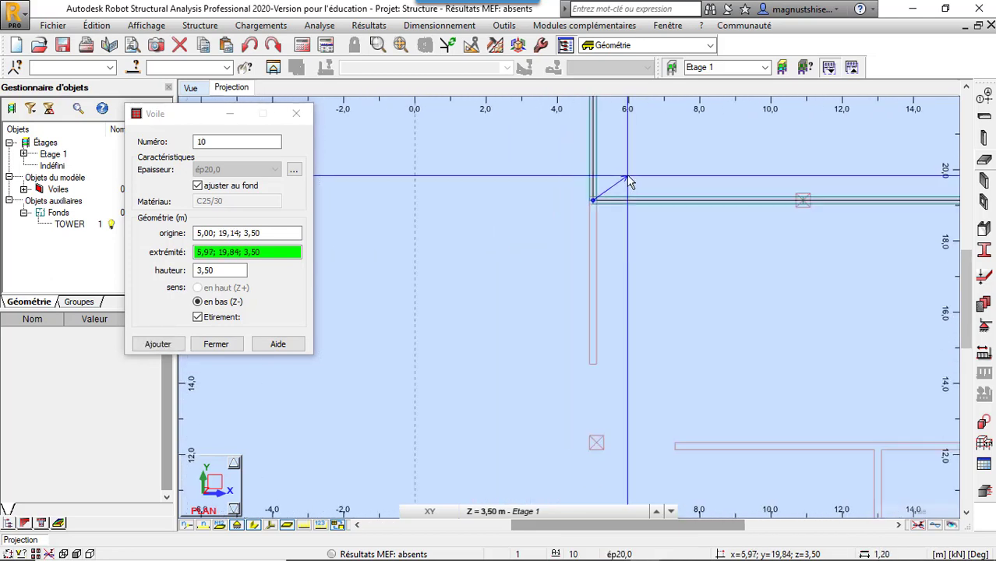
scroll(585, 350, "up", 3)
scroll(592, 364, "up", 2)
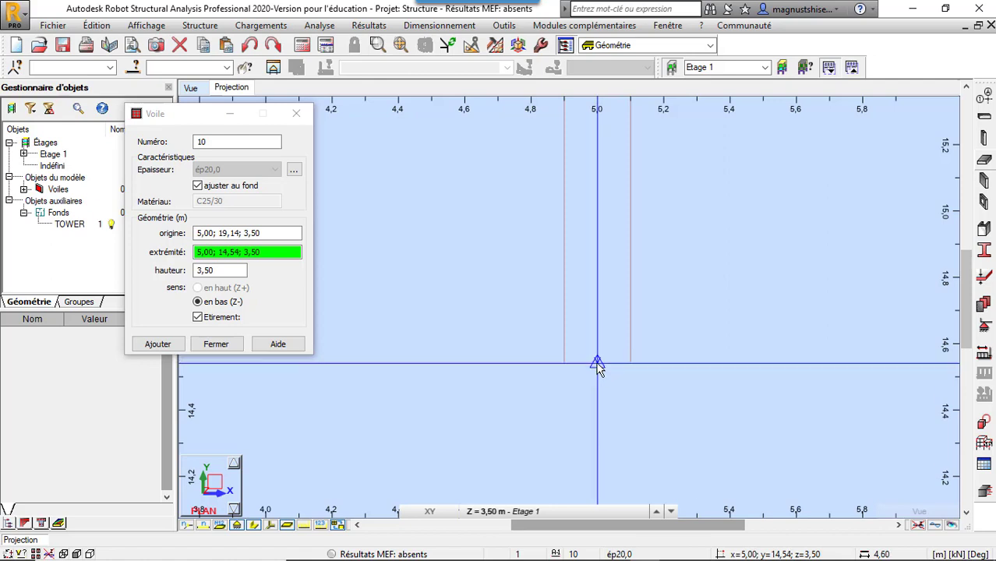
left_click(597, 363)
scroll(584, 343, "down", 2)
scroll(579, 311, "down", 2)
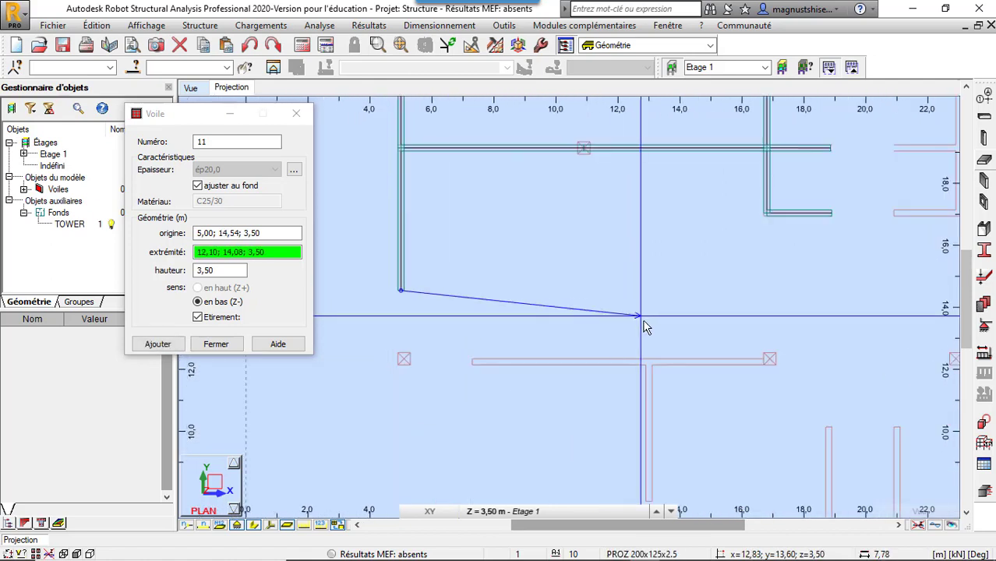
key("Escape")
- Draw a wall along y 12,24 from 7,30 to 13,00
scroll(495, 284, "up", 2)
scroll(496, 284, "down", 2)
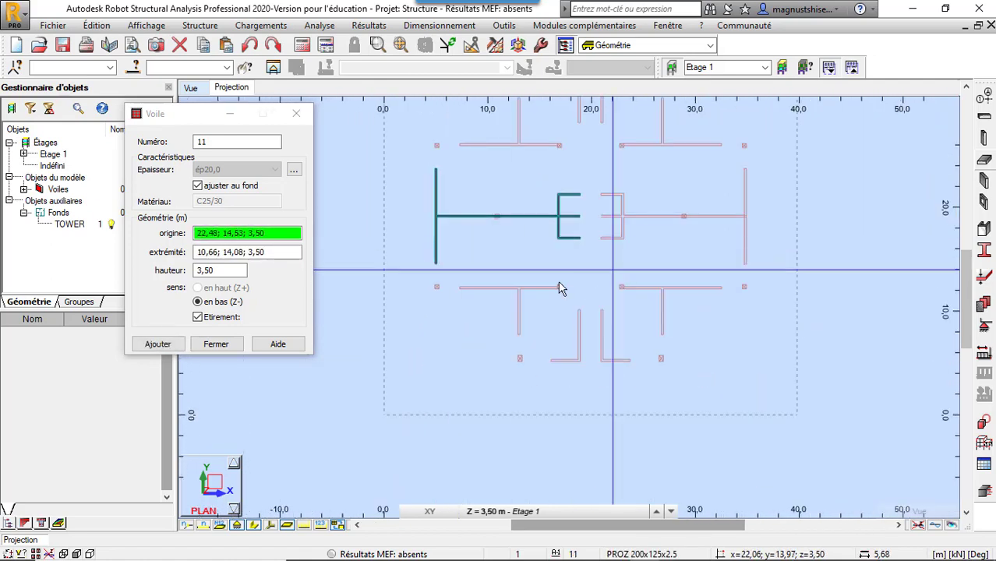
scroll(495, 285, "down", 1)
scroll(467, 277, "up", 2)
scroll(405, 297, "up", 2)
scroll(389, 309, "up", 2)
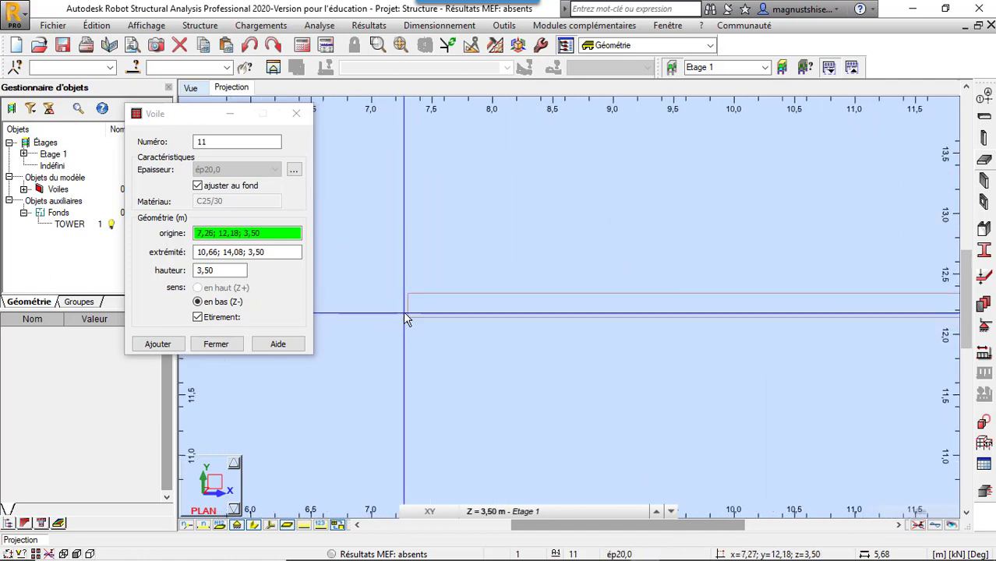
scroll(413, 304, "up", 2)
scroll(413, 303, "up", 1)
scroll(401, 315, "up", 2)
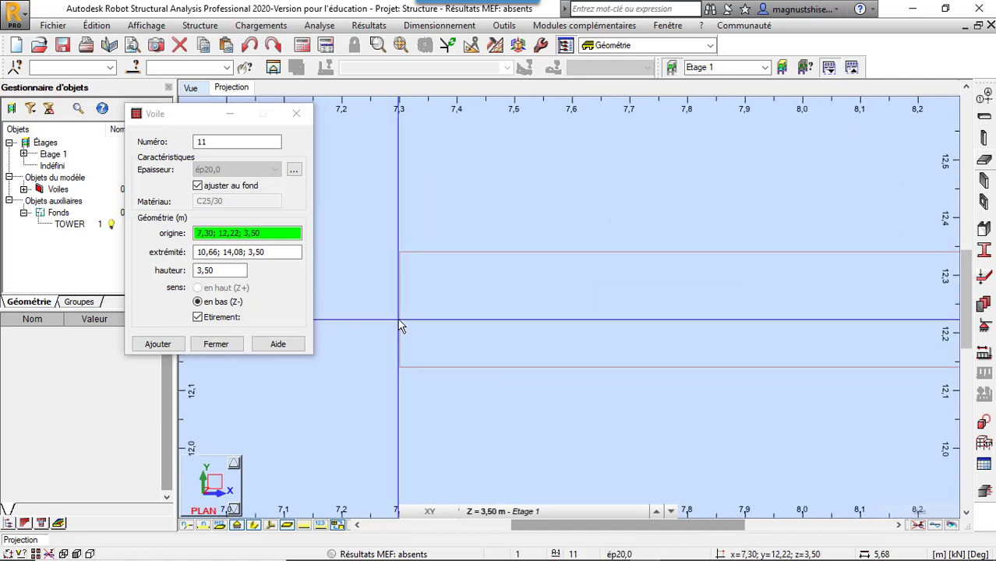
scroll(414, 318, "down", 2)
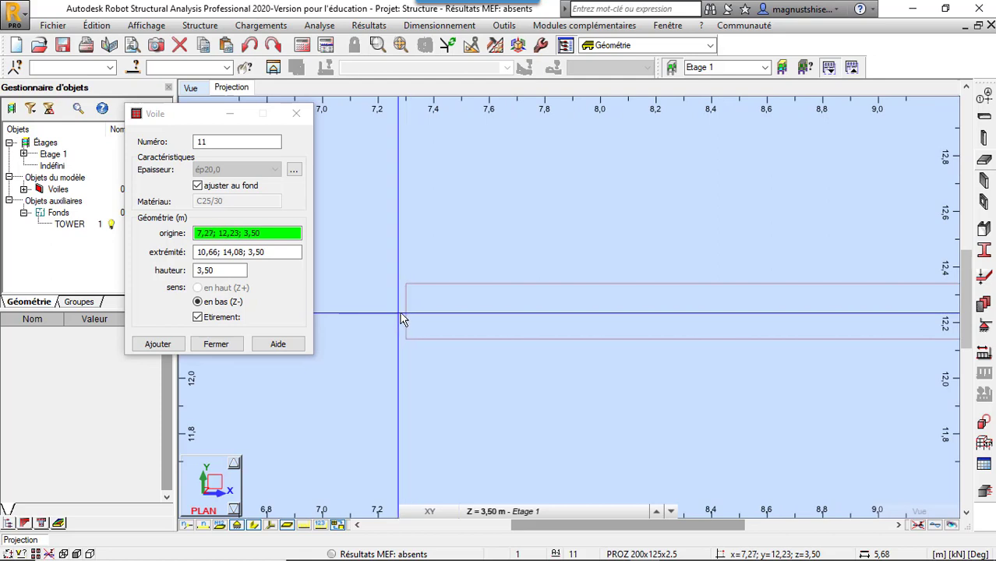
left_click(403, 310)
scroll(404, 309, "down", 5)
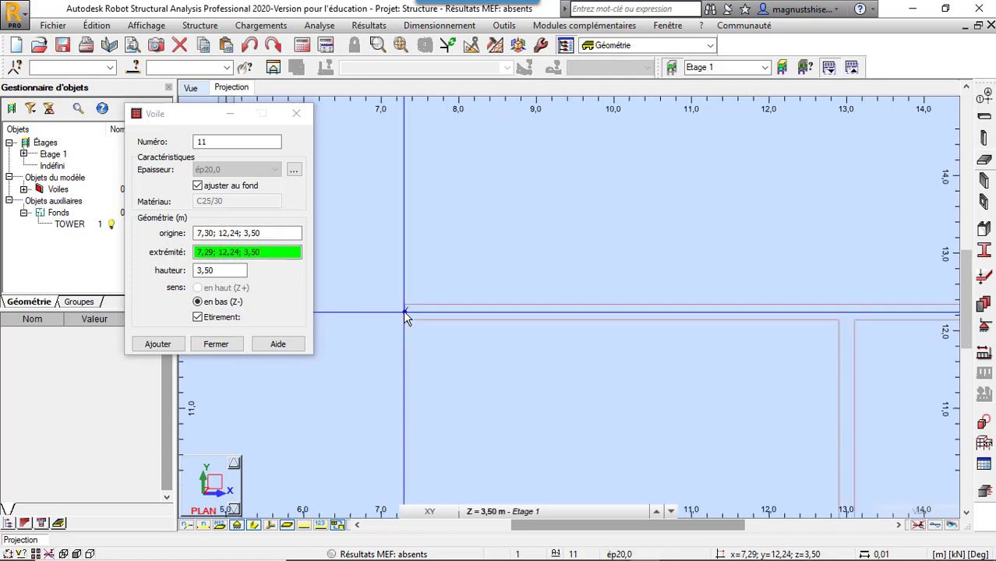
scroll(633, 307, "up", 2)
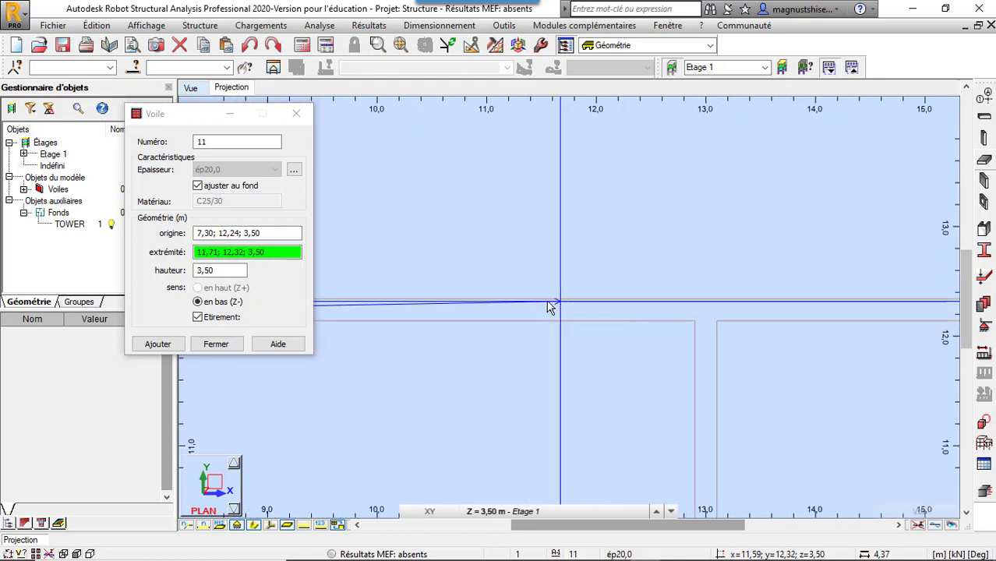
scroll(545, 304, "down", 1)
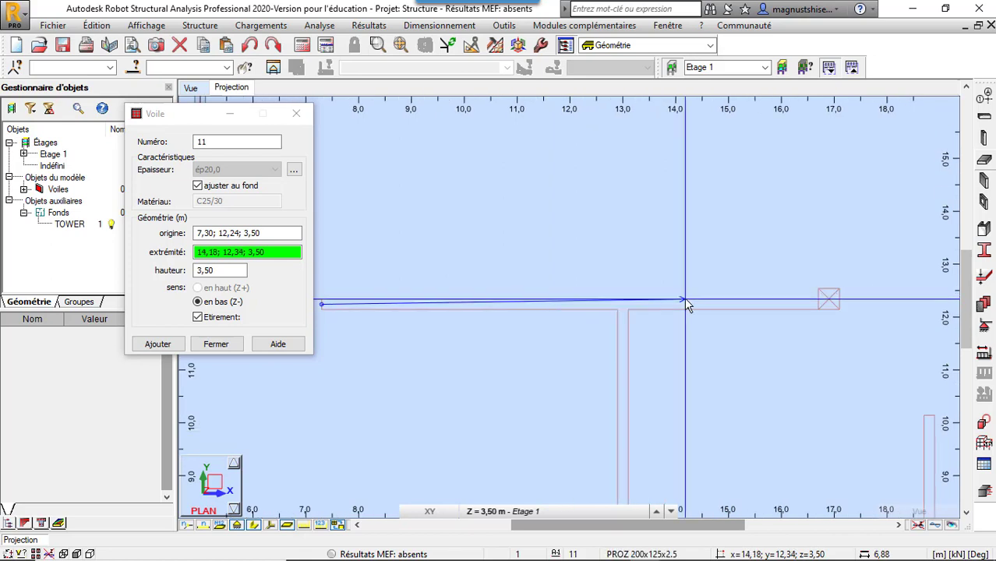
scroll(633, 307, "up", 2)
scroll(633, 302, "up", 3)
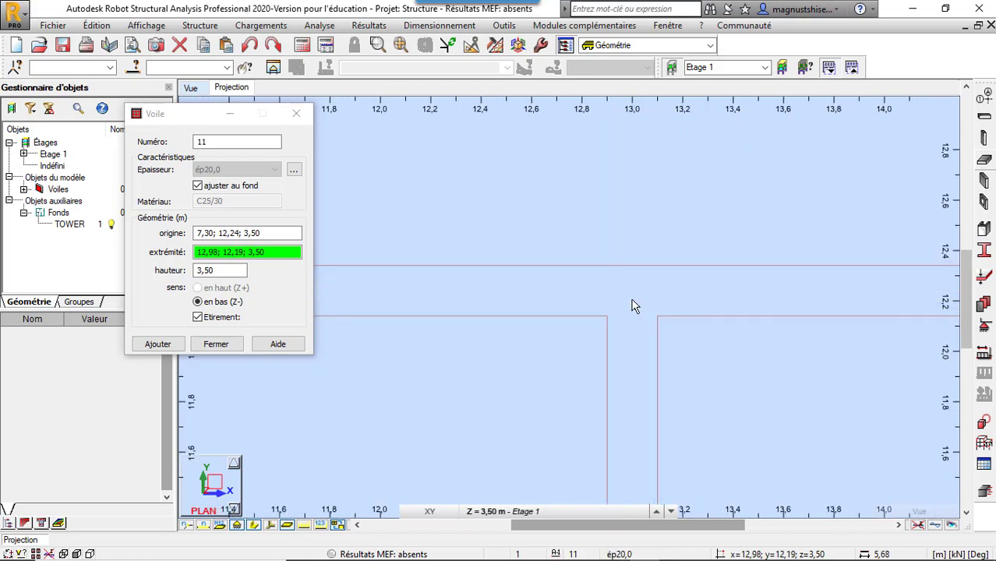
left_click(633, 293)
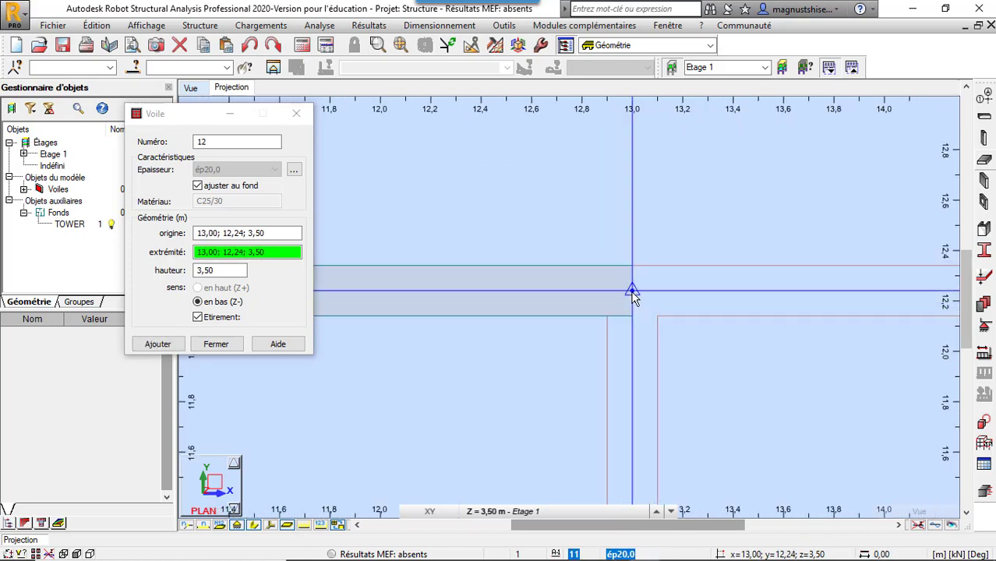
- Continue the wall along y 12,24 to 16,70; 12,24
scroll(633, 300, "down", 1)
scroll(633, 300, "down", 1)
scroll(633, 300, "down", 1)
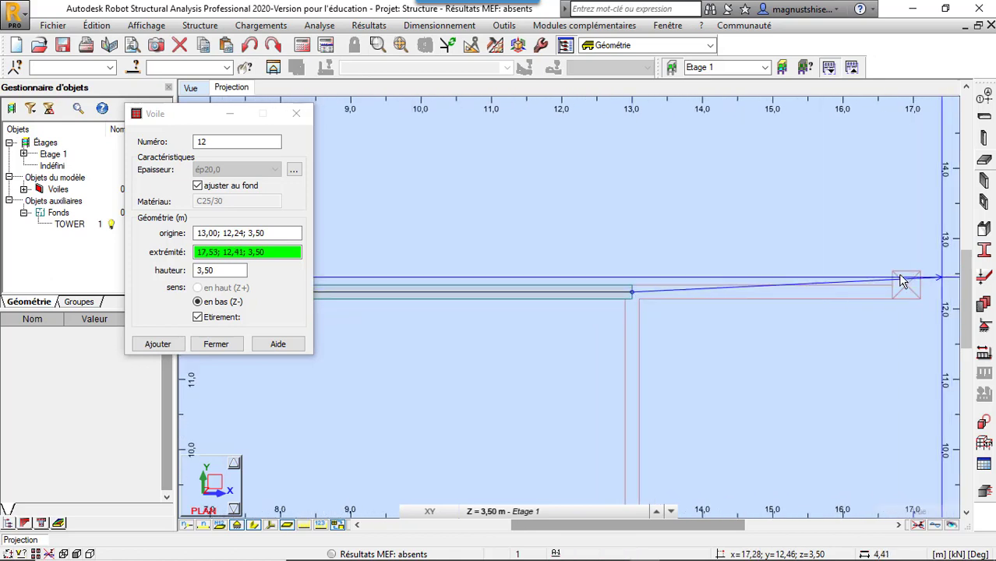
scroll(896, 277, "up", 1)
scroll(760, 312, "up", 1)
scroll(760, 310, "up", 1)
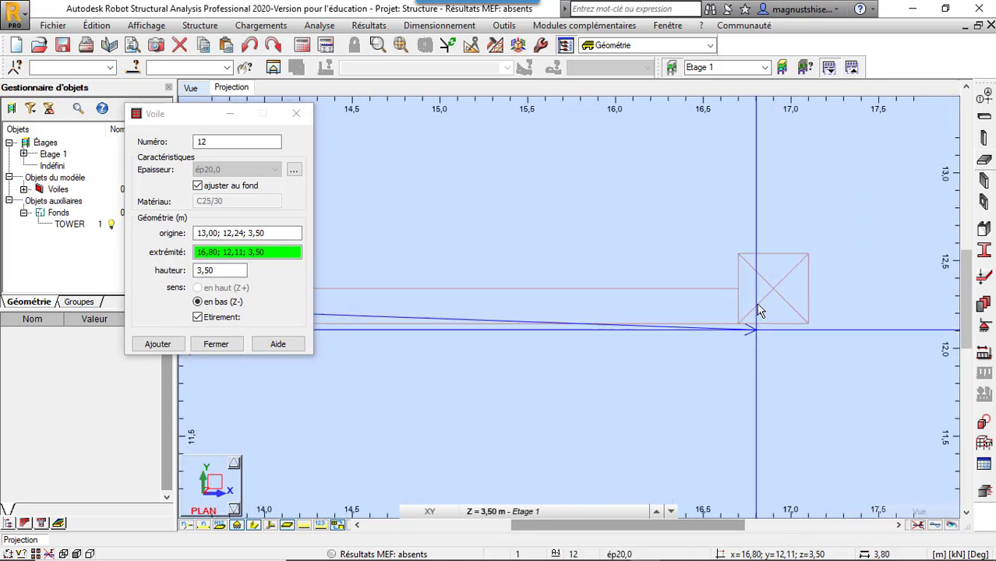
scroll(760, 312, "up", 1)
scroll(741, 312, "up", 1)
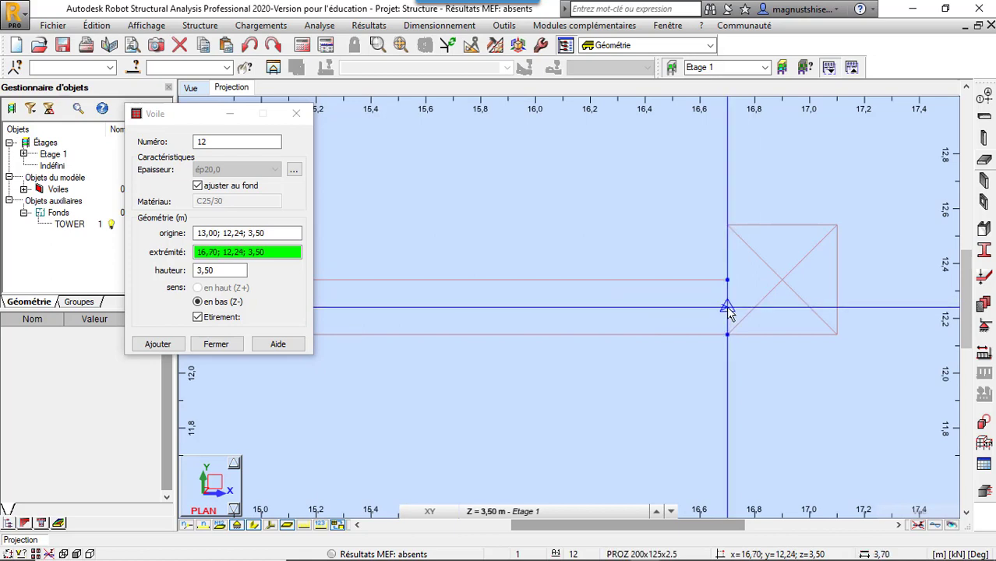
left_click(727, 307)
scroll(787, 290, "down", 1)
- Draw a wall at x 13,00 from y 12,24 down to y 7,74
scroll(779, 281, "down", 1)
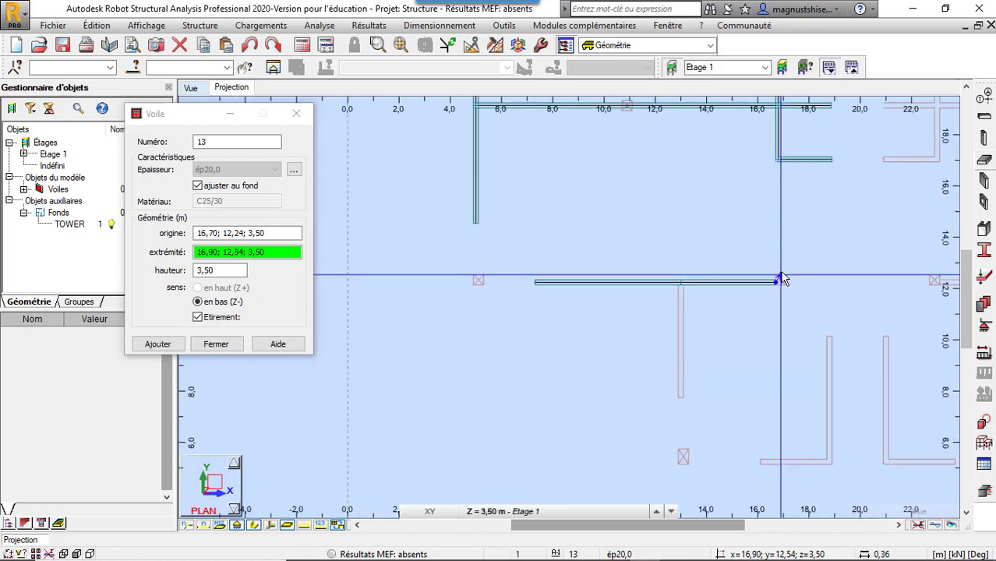
scroll(857, 351, "down", 1)
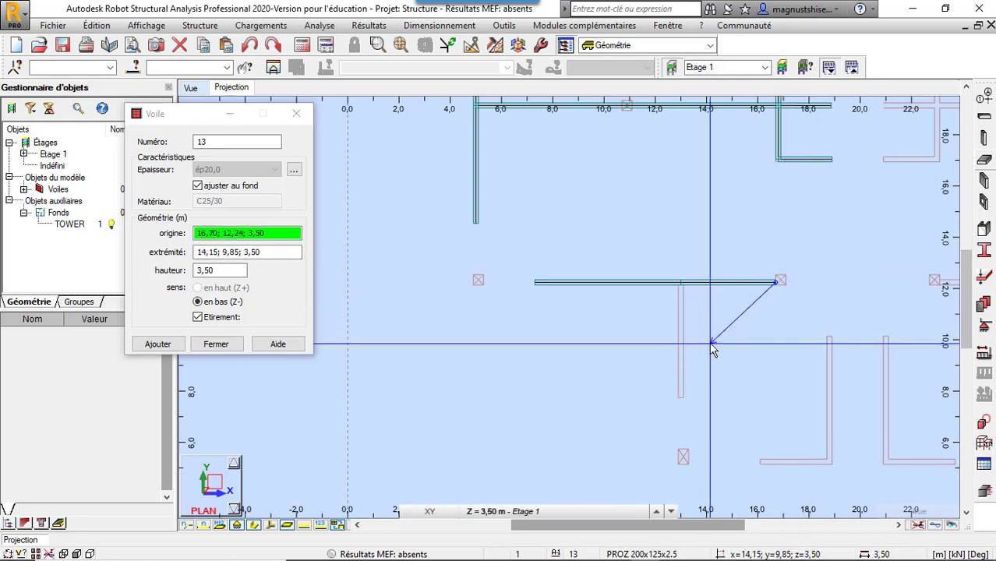
key("Escape")
scroll(717, 320, "up", 1)
scroll(696, 287, "up", 1)
scroll(670, 285, "up", 1)
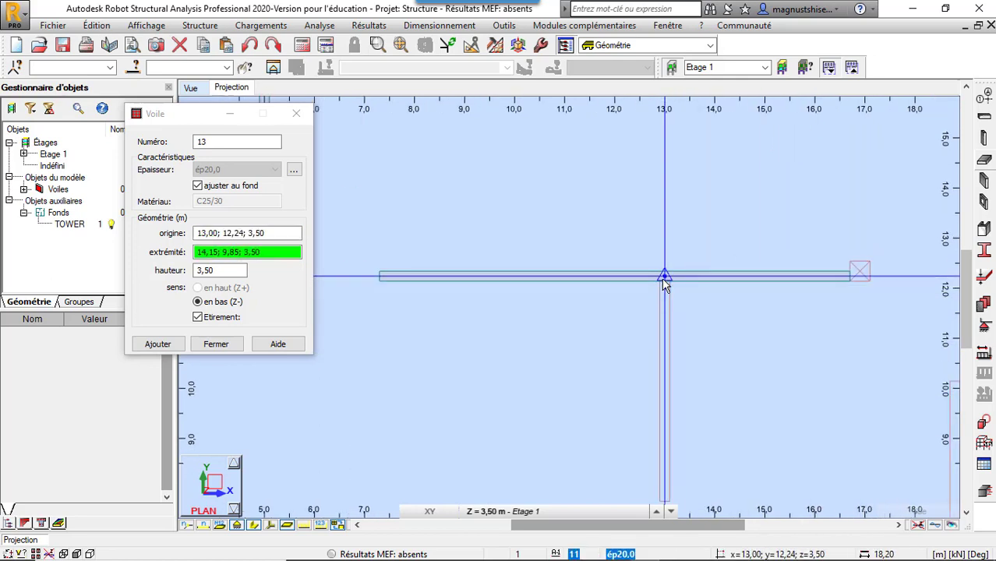
left_click(664, 284)
scroll(663, 393, "down", 2)
scroll(663, 343, "up", 3)
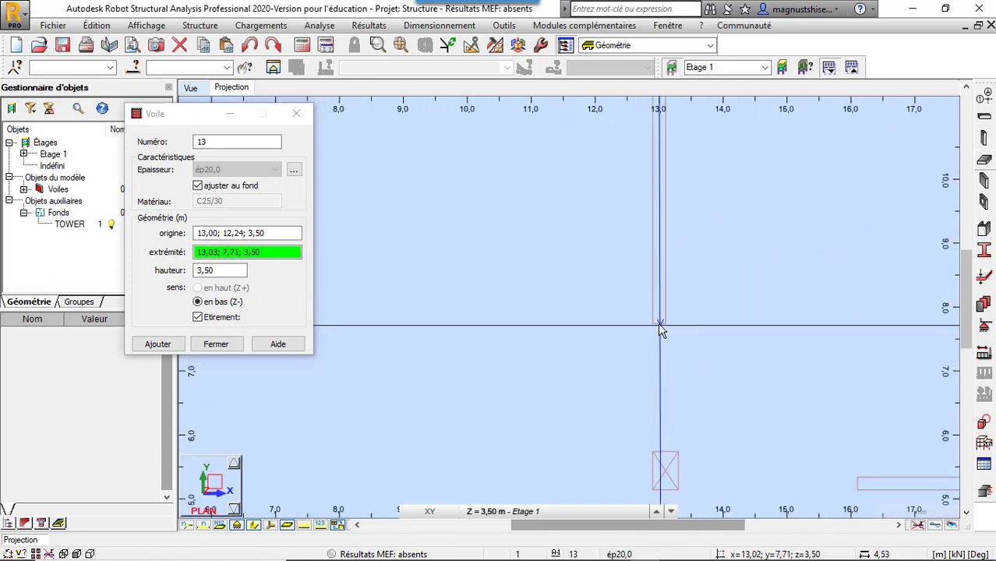
scroll(659, 328, "up", 2)
left_click(659, 331)
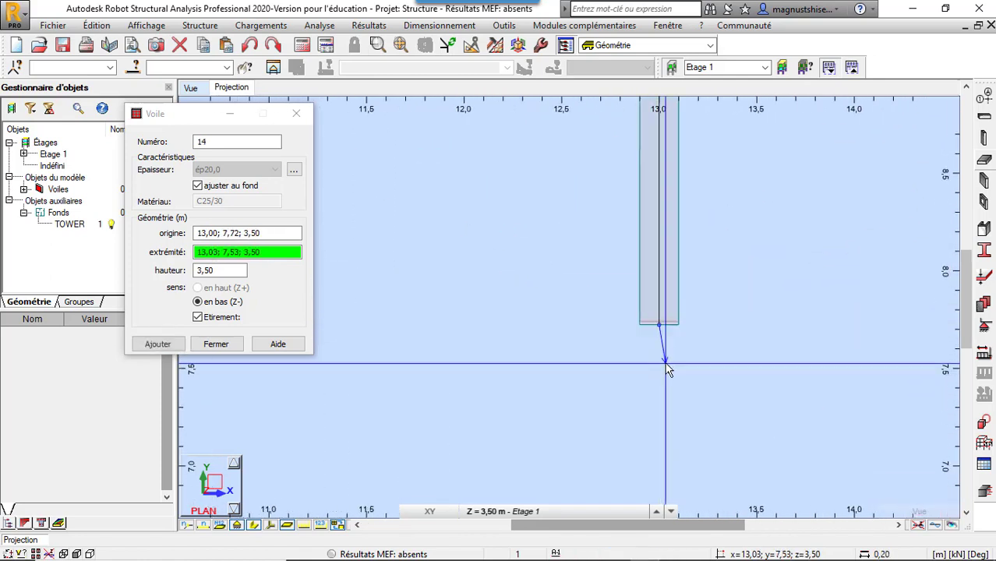
scroll(767, 396, "down", 2)
scroll(537, 322, "down", 2)
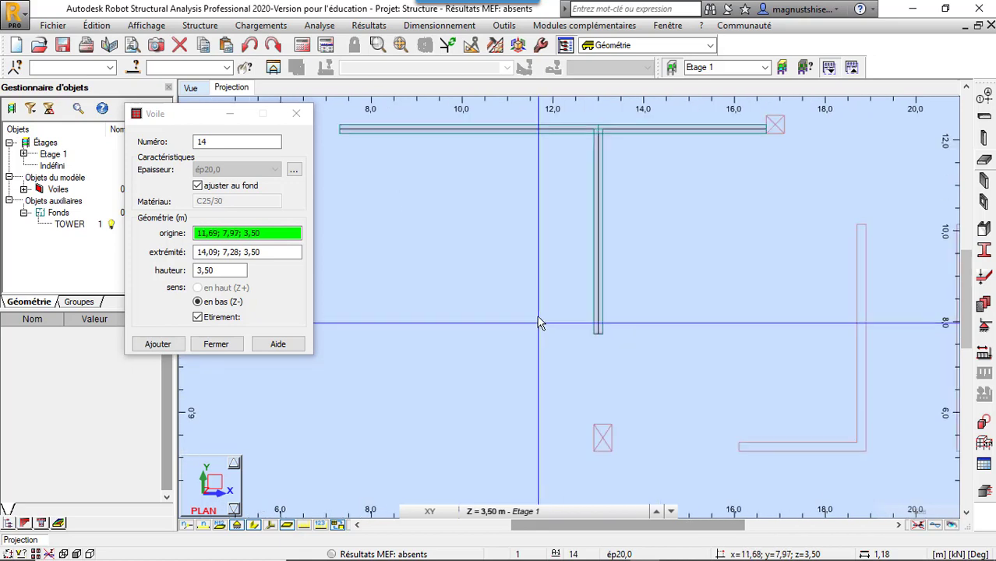
scroll(744, 328, "down", 2)
scroll(670, 322, "down", 1)
scroll(723, 362, "up", 3)
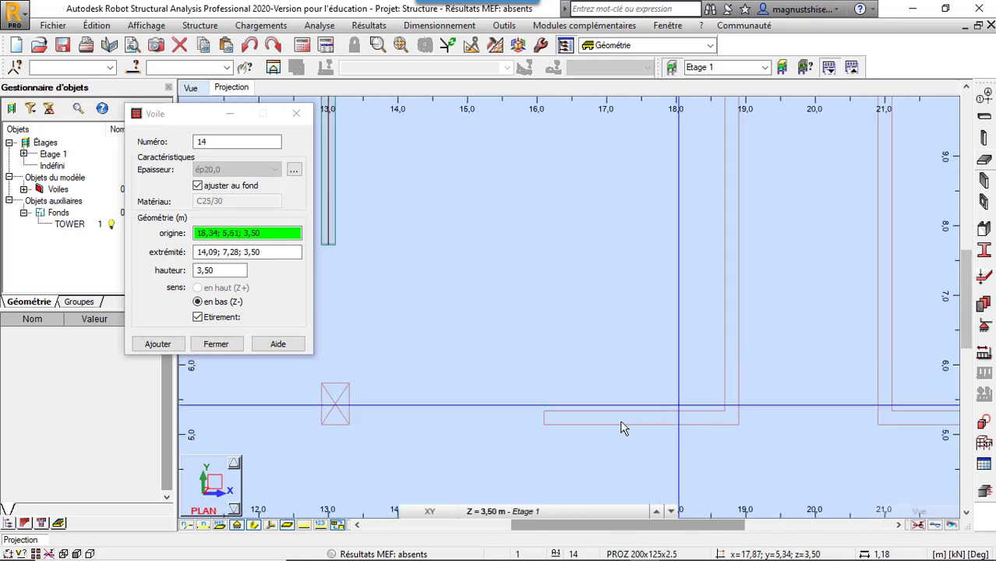
- Draw an L-shaped wall from 16,10; 5,24 to 18,80; 5,24, then up to 18,80; 10,11
left_click(543, 418)
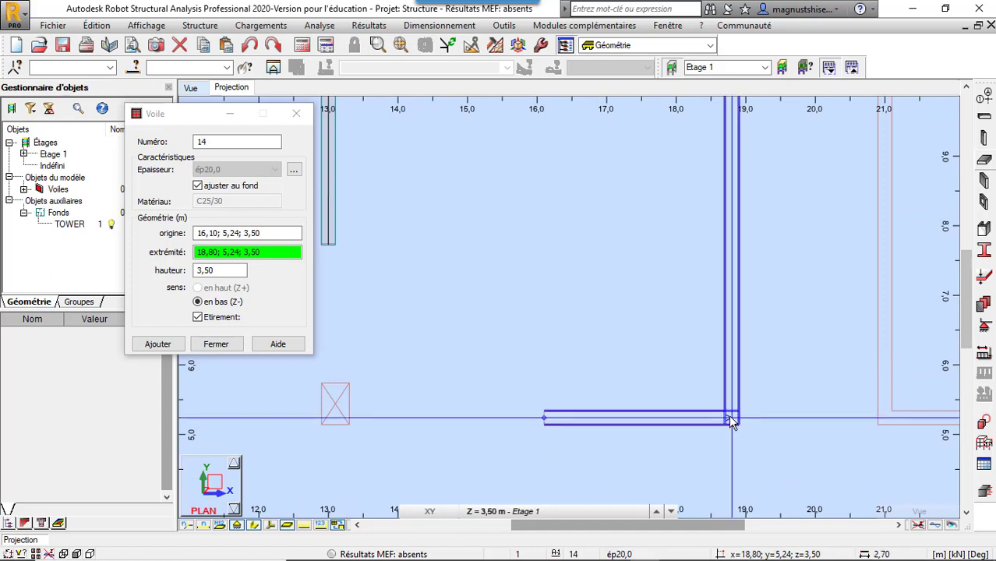
left_click(729, 419)
scroll(730, 417, "down", 2)
scroll(782, 282, "up", 1)
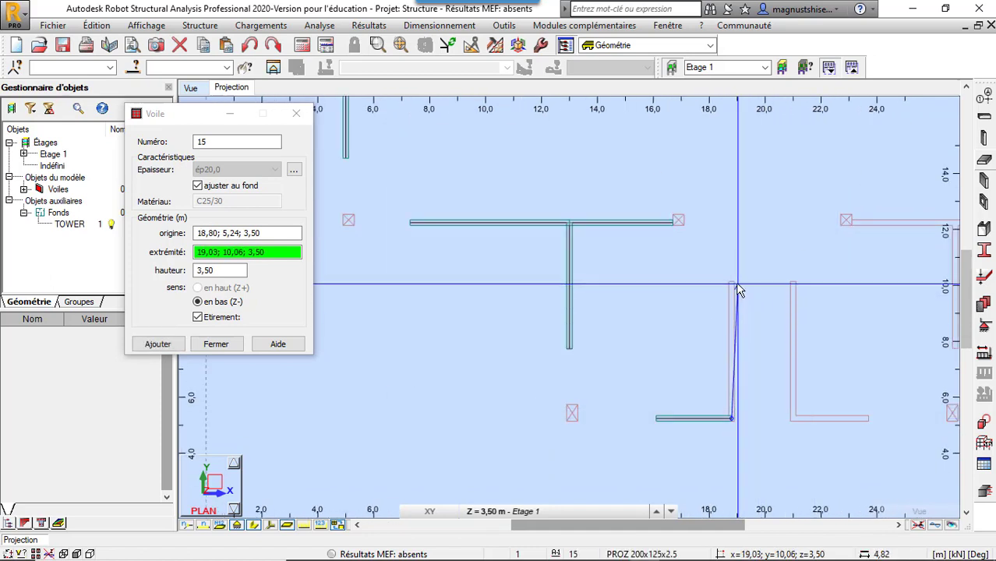
scroll(738, 287, "up", 2)
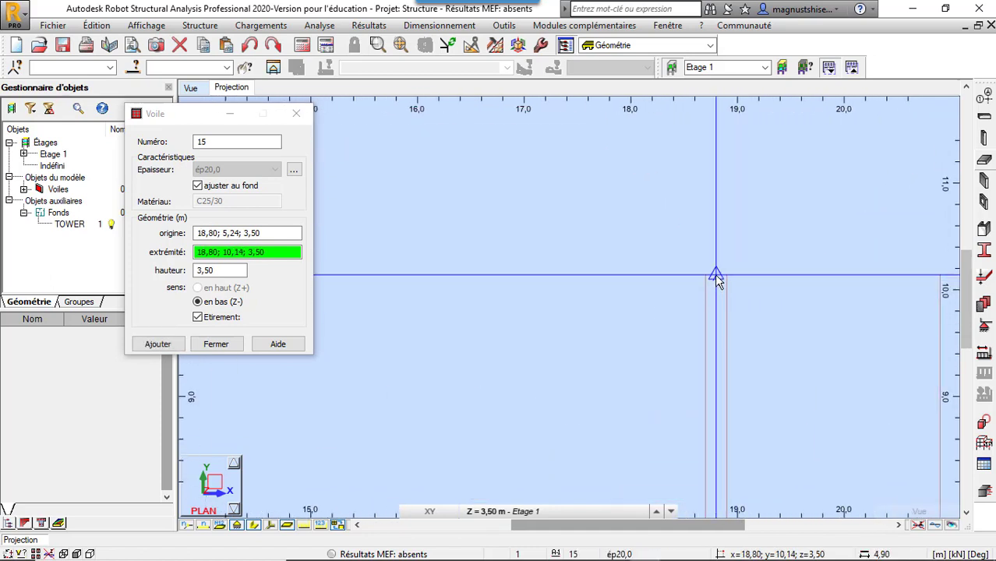
left_click(716, 279)
scroll(717, 276, "down", 2)
scroll(723, 276, "down", 1)
key("Escape")
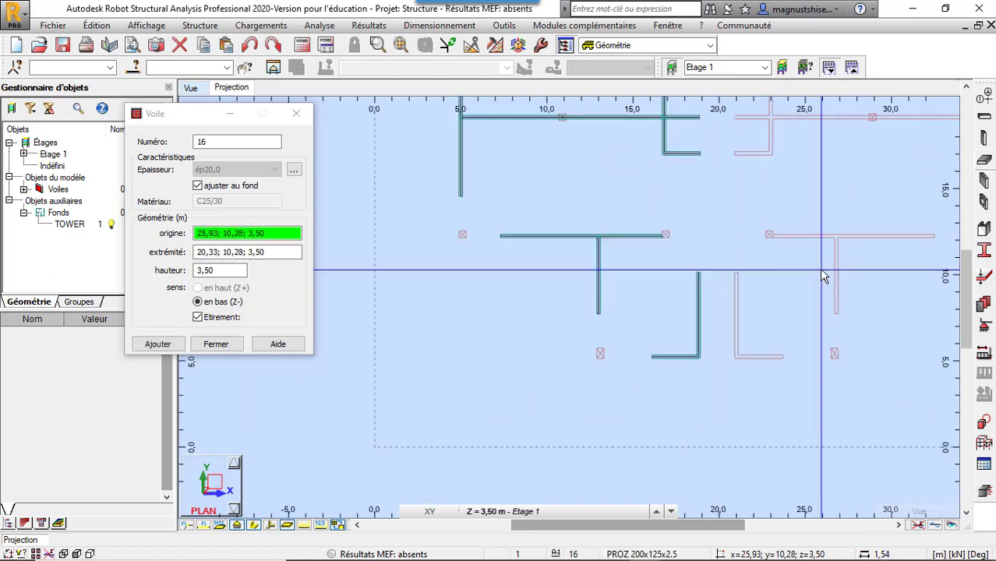
scroll(753, 278, "up", 3)
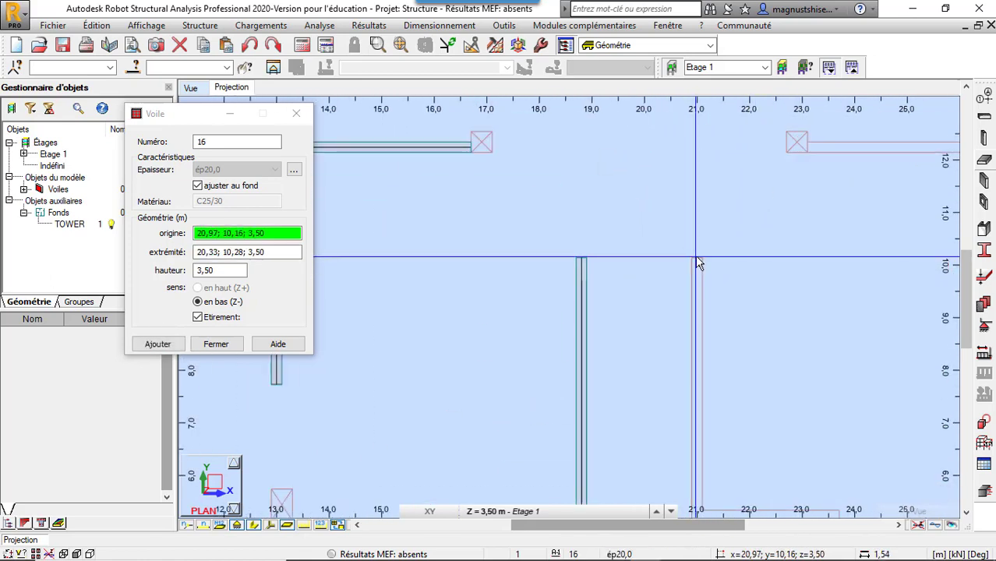
scroll(695, 255, "down", 3)
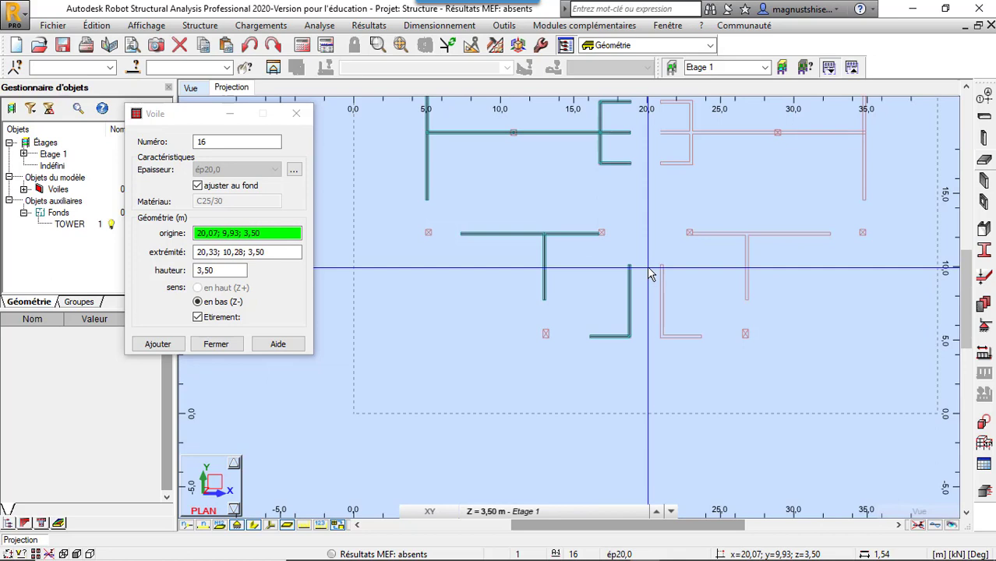
scroll(650, 327, "down", 3)
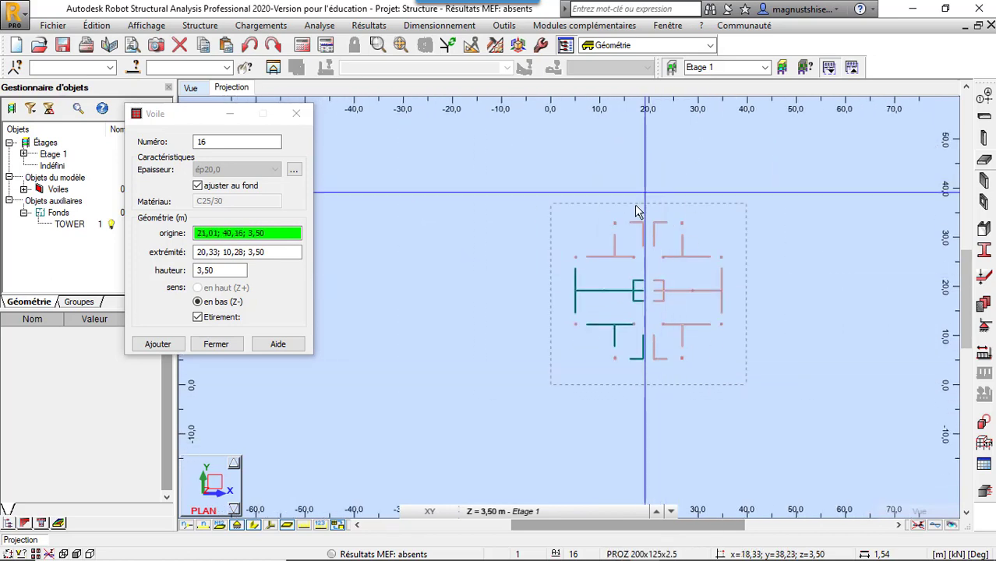
scroll(636, 210, "up", 1)
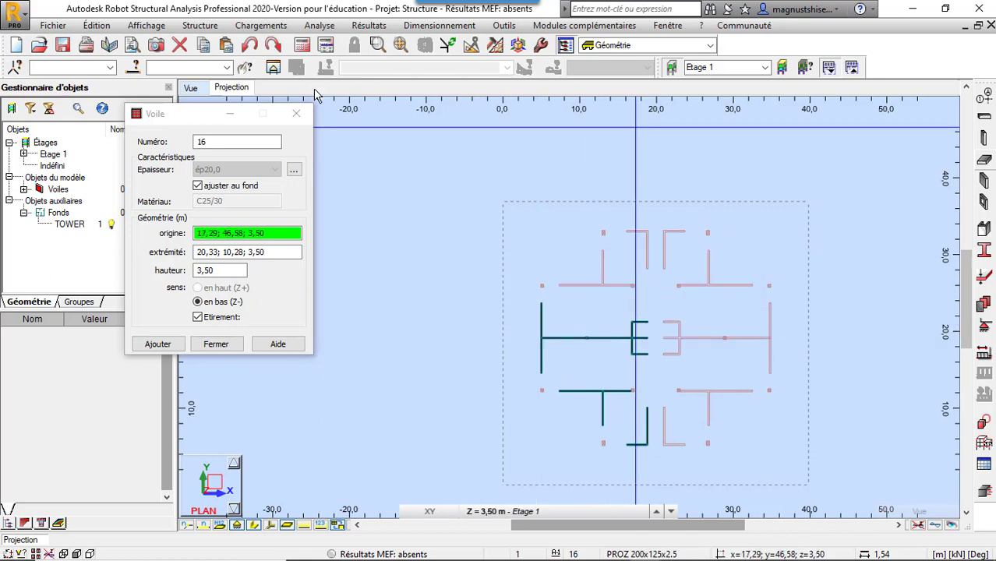
- Close the Voile wall dialog and zoom around to review the 14 walls on Étage 1
left_click(296, 113)
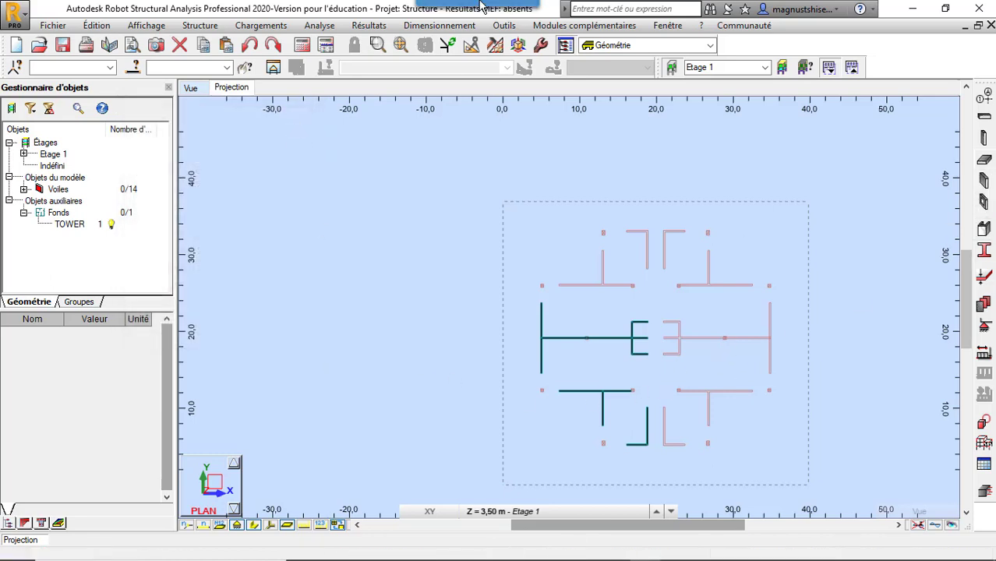
scroll(613, 296, "up", 3)
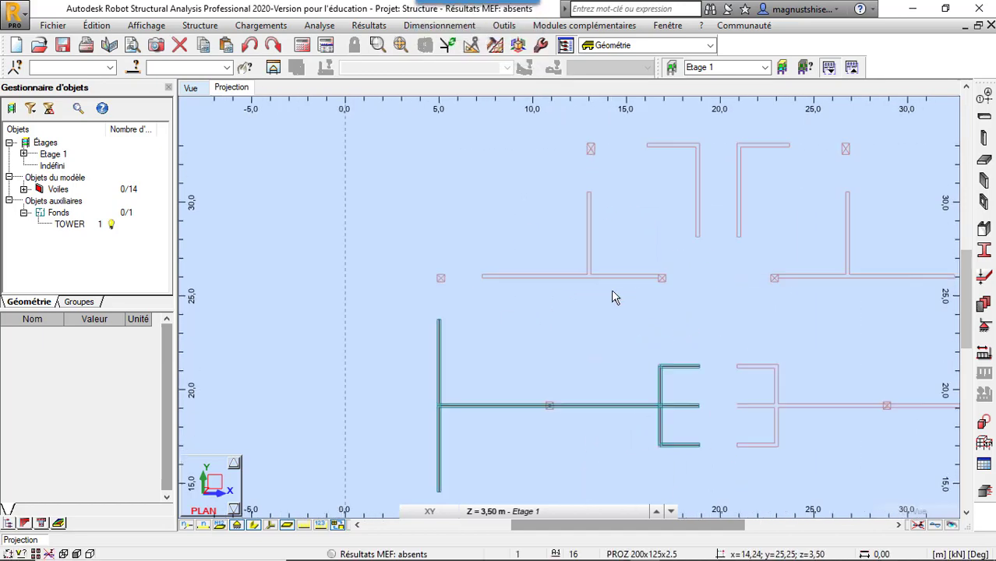
scroll(436, 294, "up", 3)
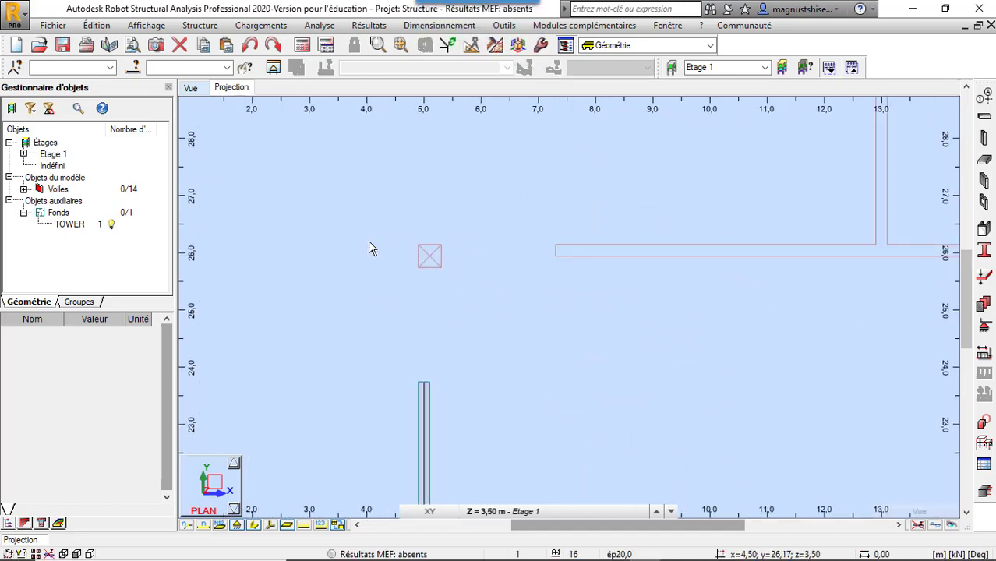
scroll(378, 258, "down", 2)
scroll(385, 258, "down", 2)
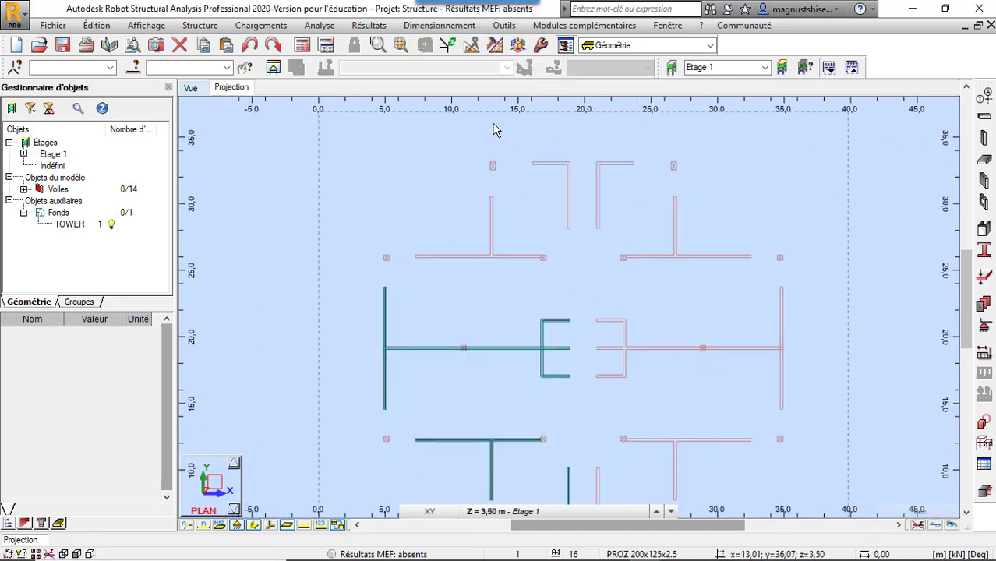
scroll(497, 166, "up", 2)
scroll(524, 171, "down", 2)
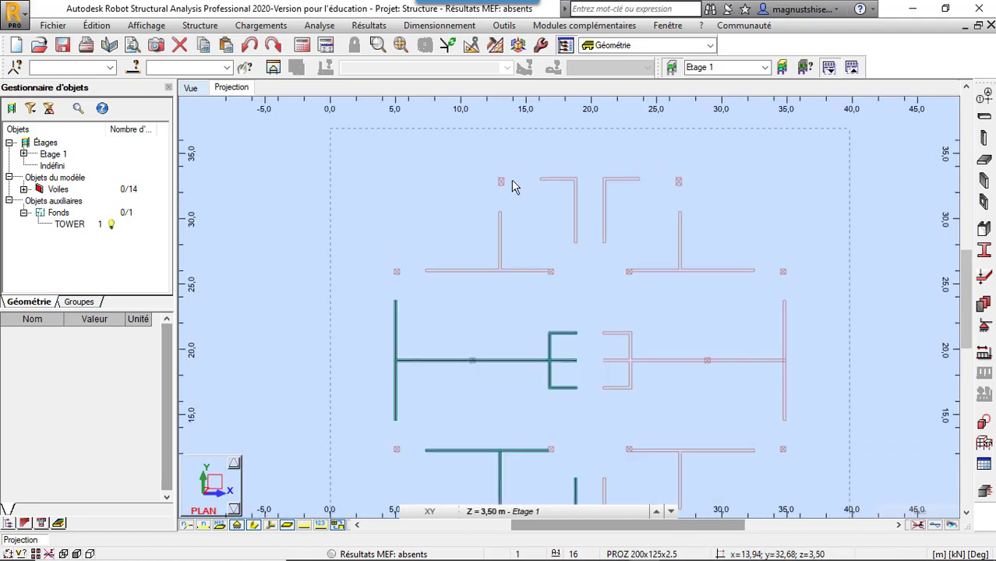
- Set the column type to reinforced concrete (Poteau BA) with section C R40x40
left_click(982, 139)
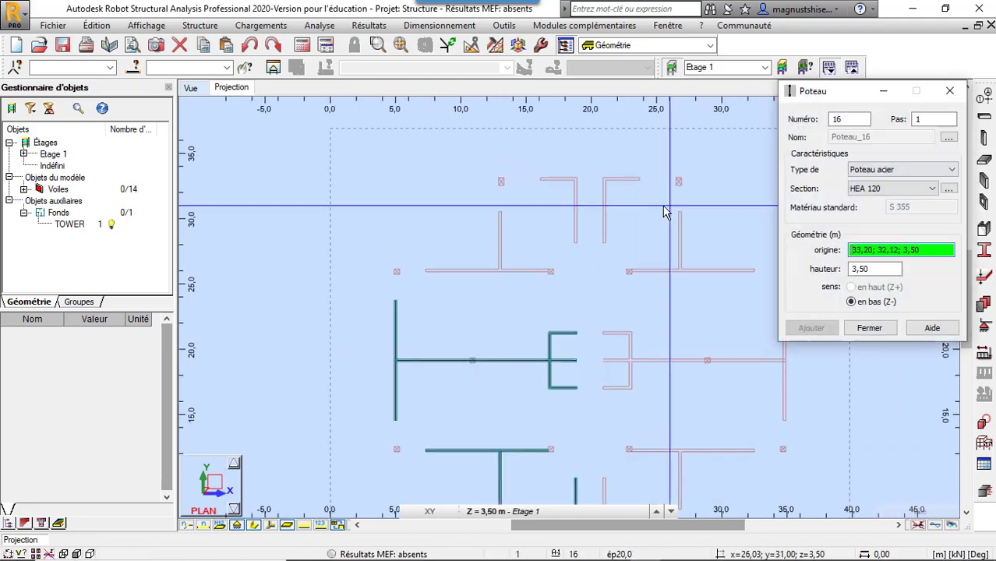
left_click(880, 170)
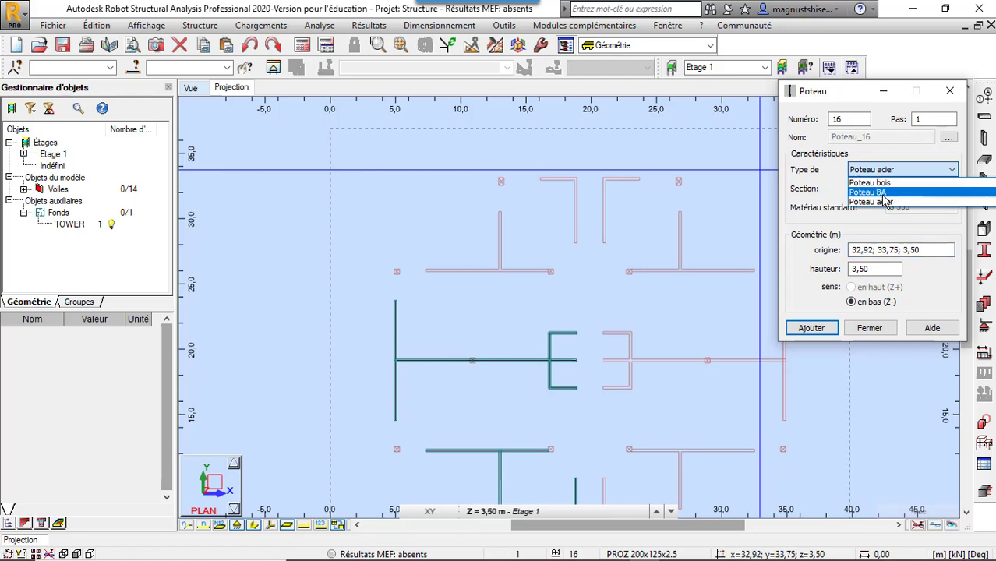
left_click(883, 194)
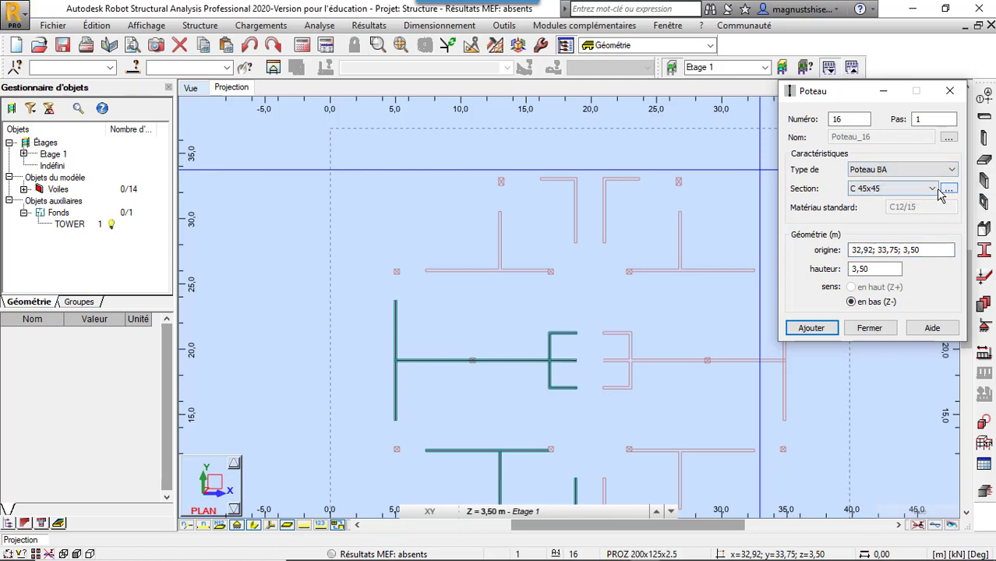
left_click(933, 188)
left_click(904, 211)
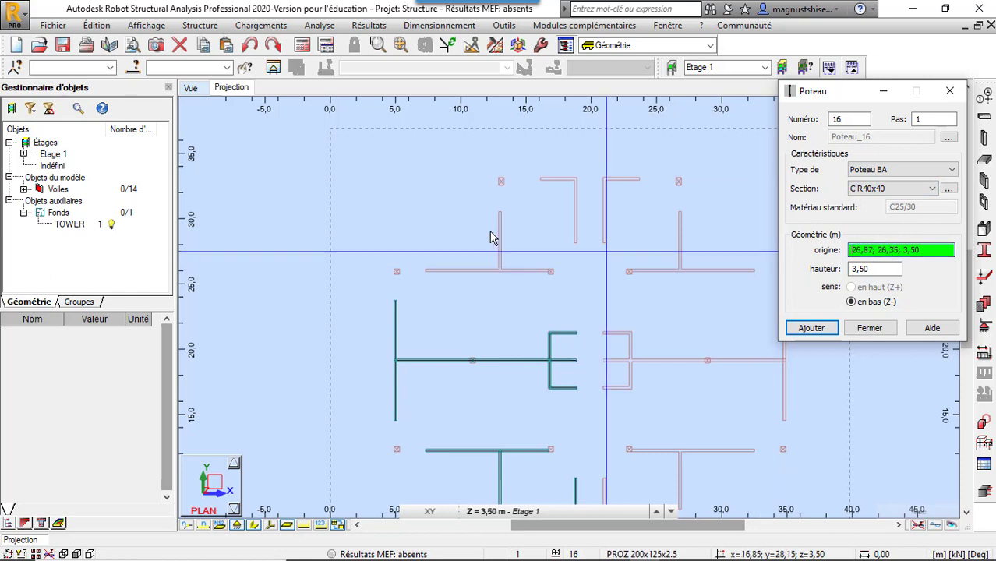
- Place the first column at the wall end near (5, 26), undoing a misplaced attempt
scroll(421, 273, "up", 5)
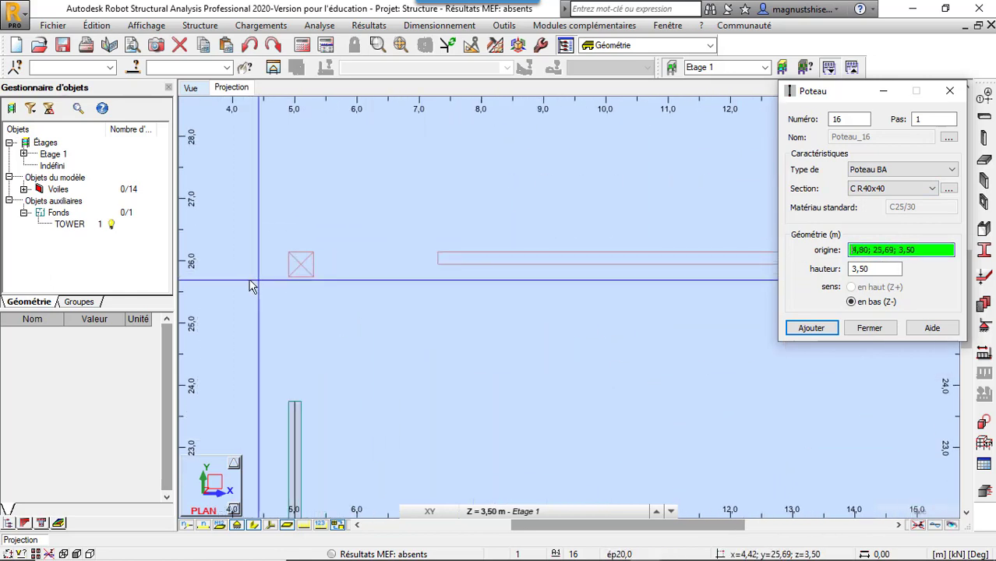
left_click(297, 269)
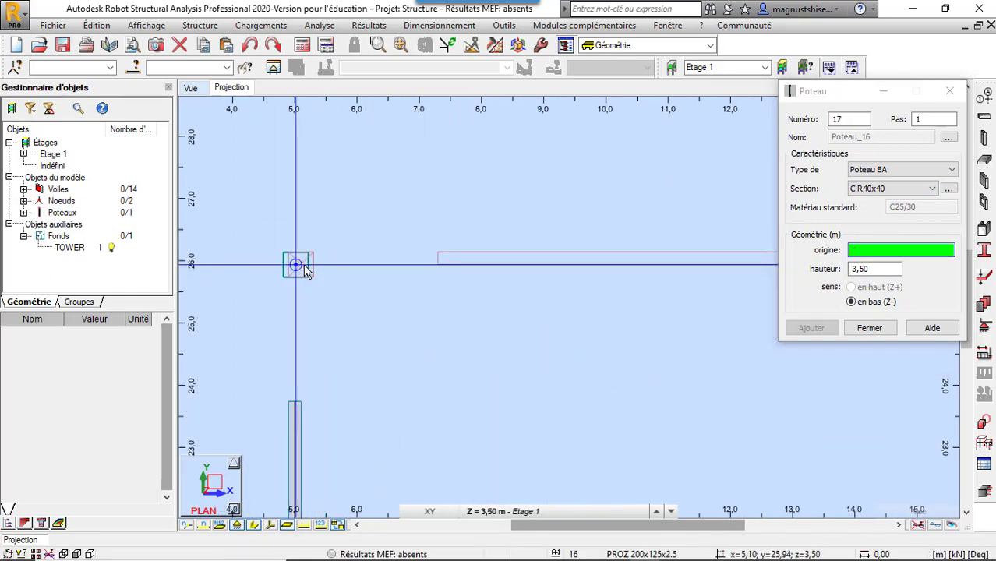
left_click(250, 46)
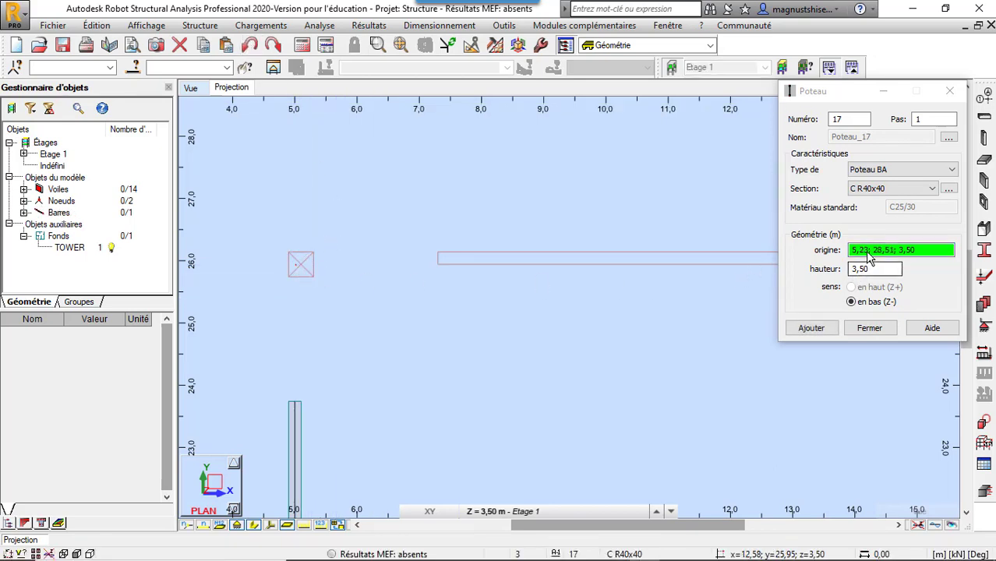
scroll(301, 269, "up", 2)
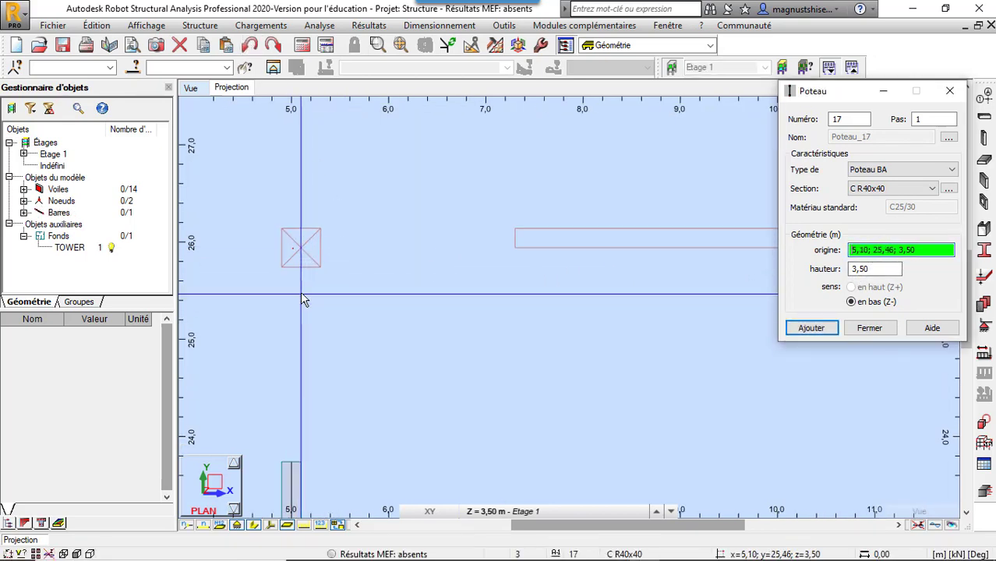
left_click(304, 244)
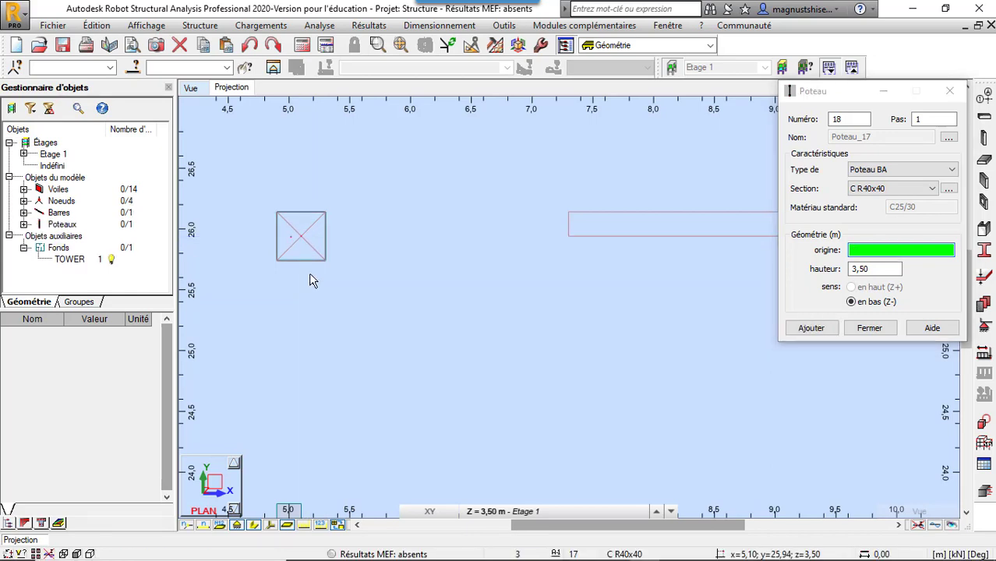
scroll(233, 241, "down", 3)
scroll(226, 230, "down", 3)
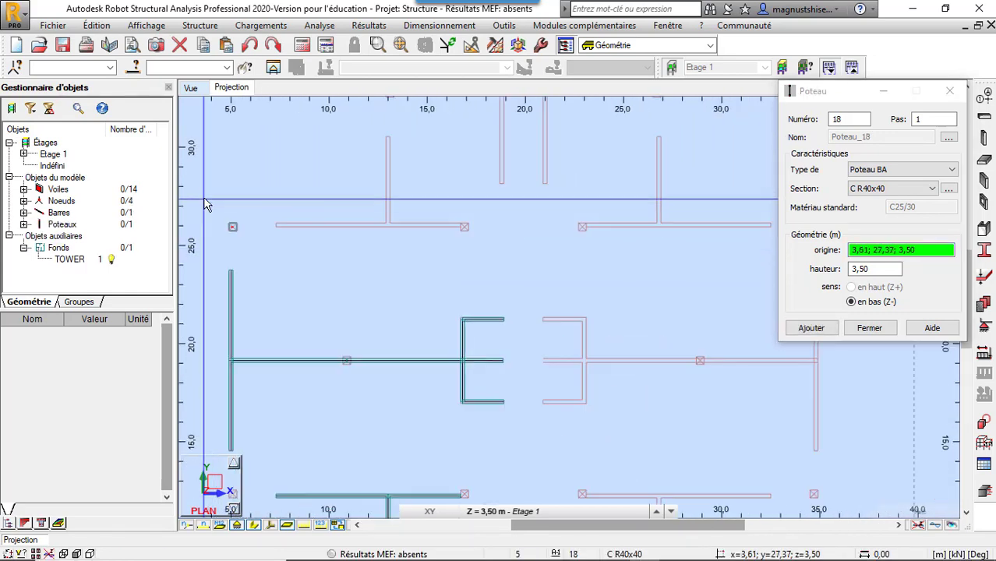
scroll(455, 234, "up", 2)
scroll(468, 222, "up", 1)
scroll(471, 222, "up", 2)
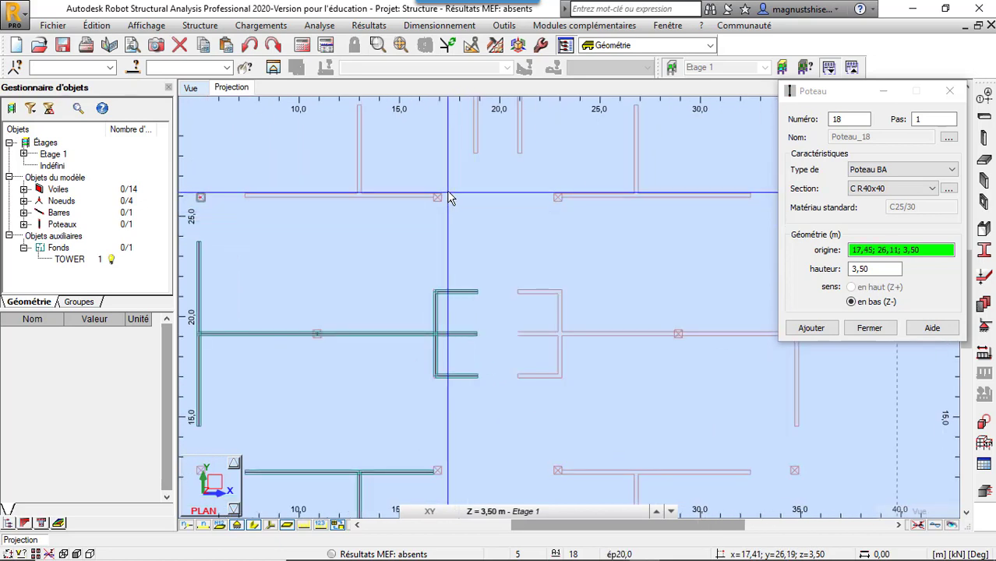
scroll(382, 222, "up", 2)
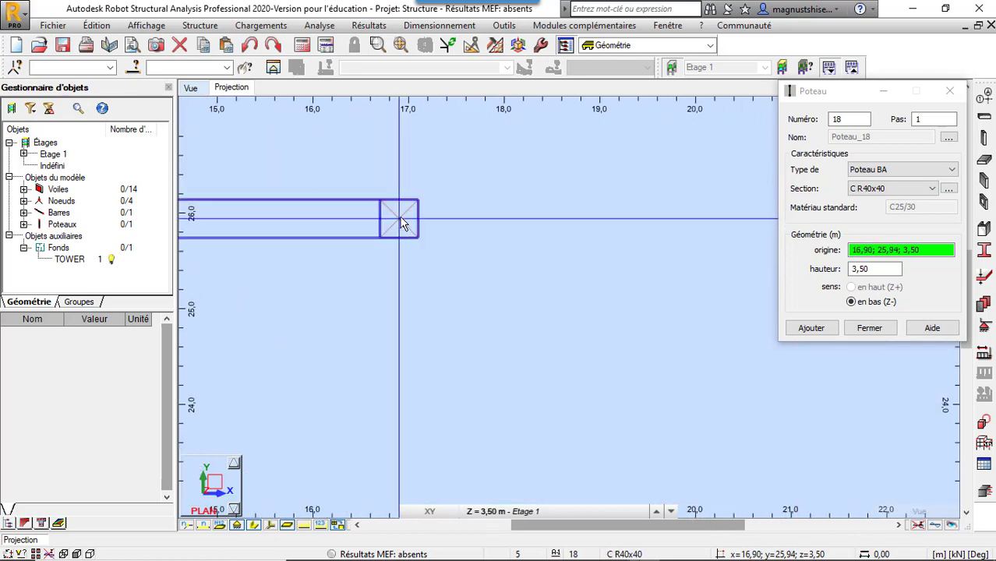
- Place four more columns near (16.90, 25.94), (10.9, 19.1), (5.1, 12.3) and (17.1, 12.3)
left_click(438, 260)
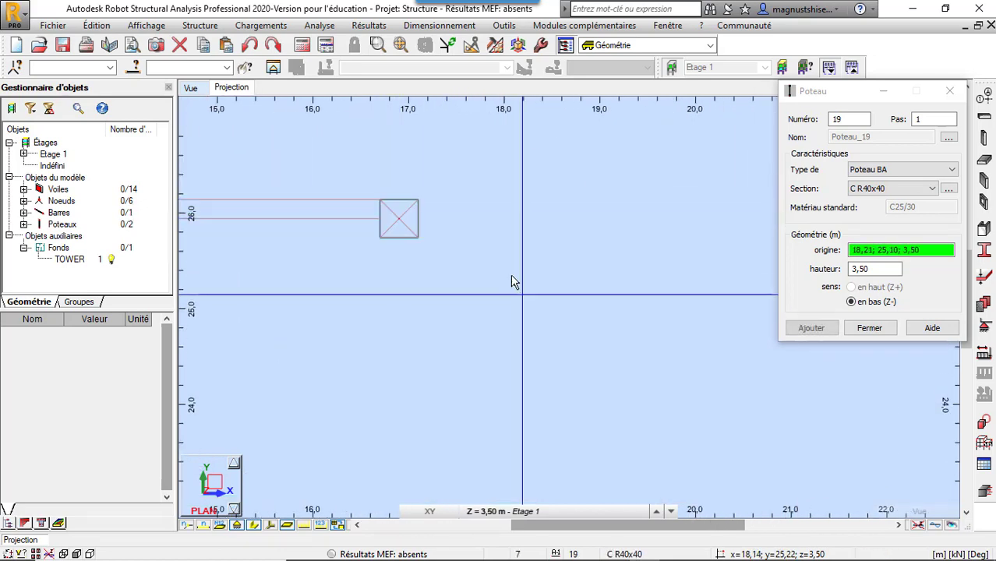
scroll(499, 234, "down", 3)
scroll(486, 207, "down", 3)
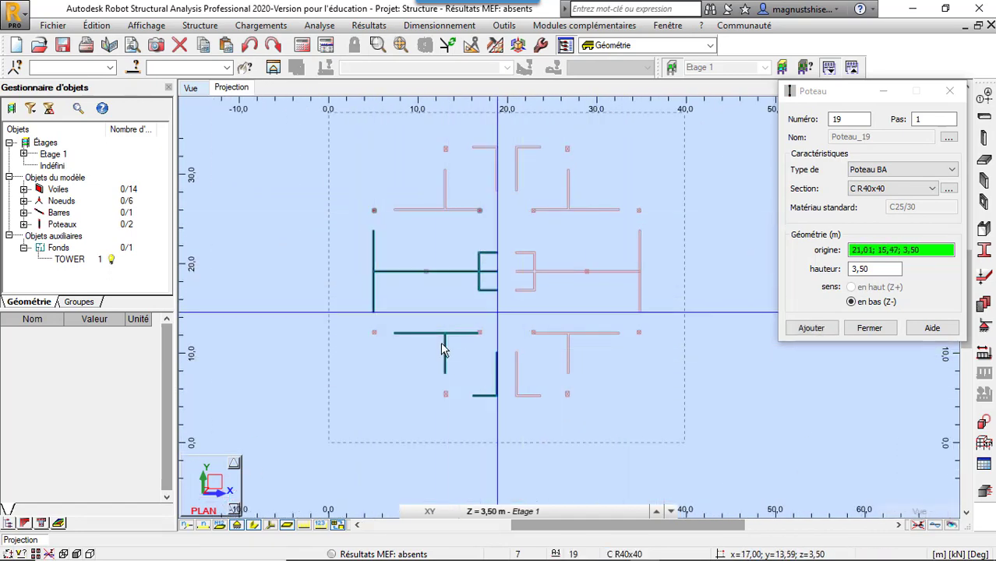
scroll(441, 348, "up", 2)
scroll(493, 298, "down", 1)
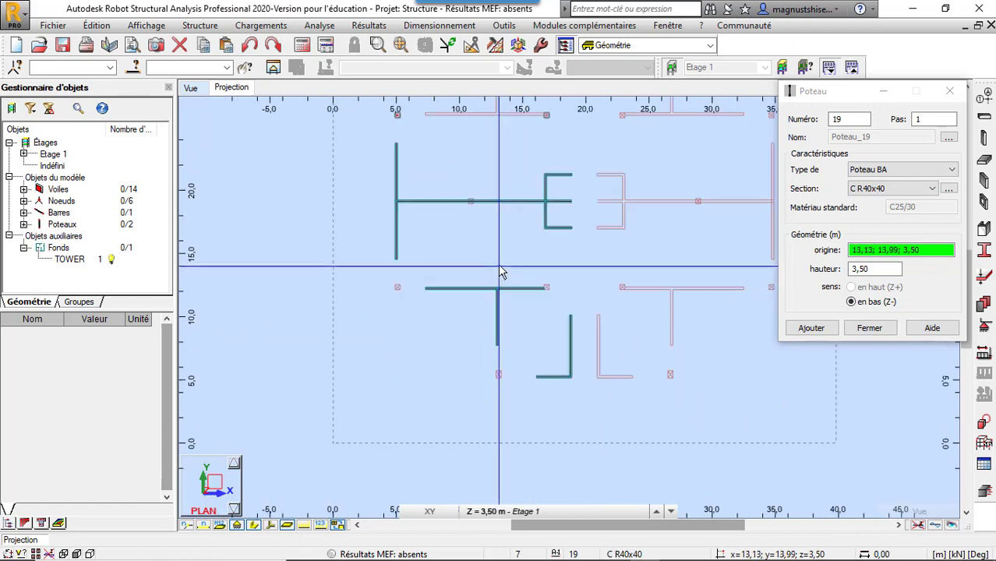
scroll(498, 170, "up", 1)
scroll(502, 278, "up", 1)
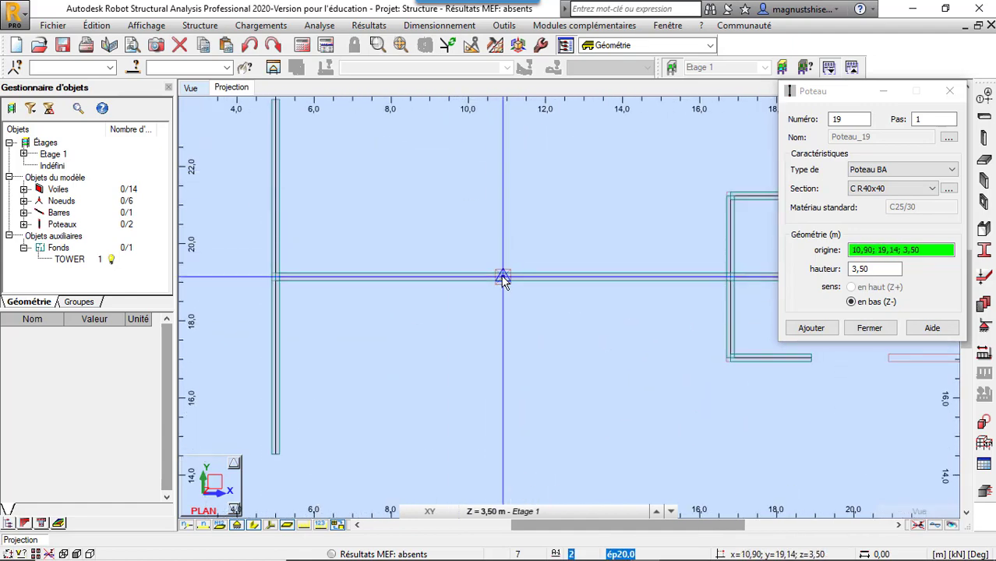
left_click(496, 279)
scroll(379, 253, "down", 2)
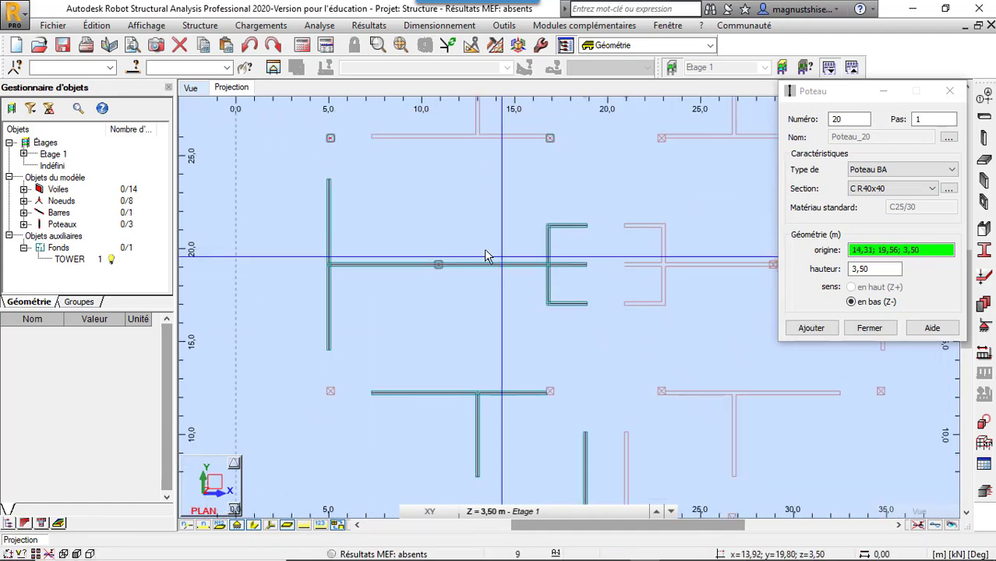
scroll(397, 337, "up", 1)
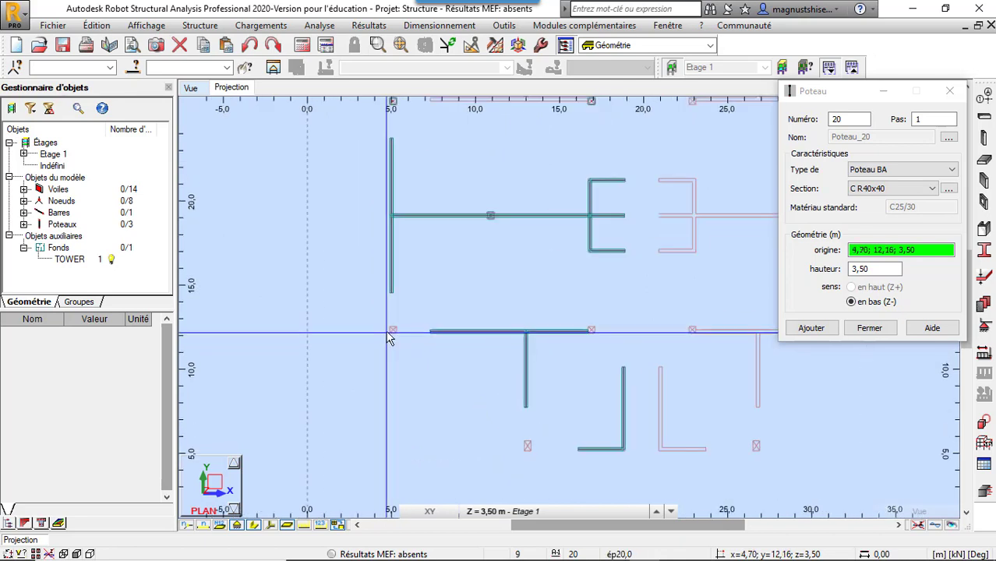
scroll(393, 333, "up", 1)
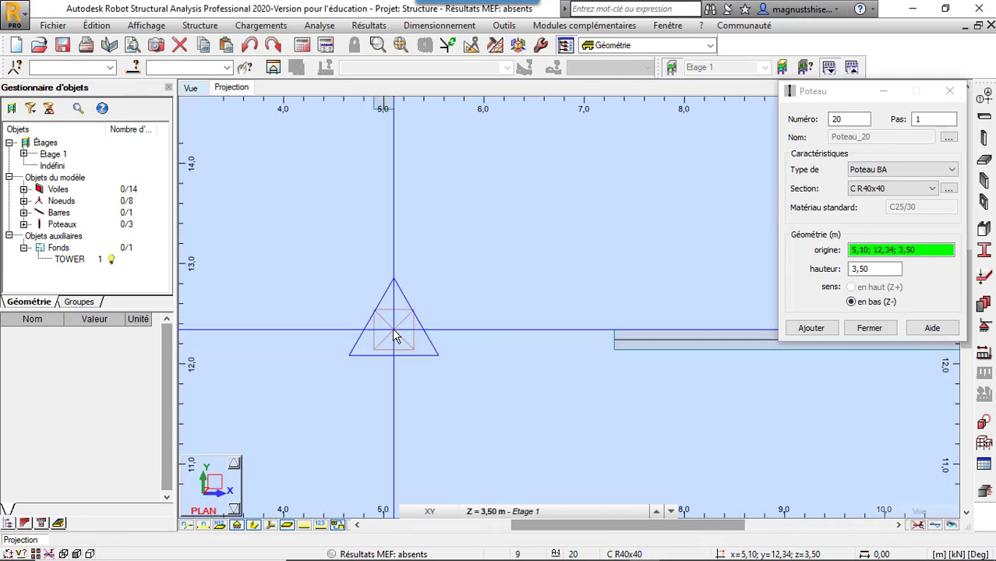
left_click(392, 329)
scroll(311, 331, "up", 2)
scroll(328, 335, "down", 1)
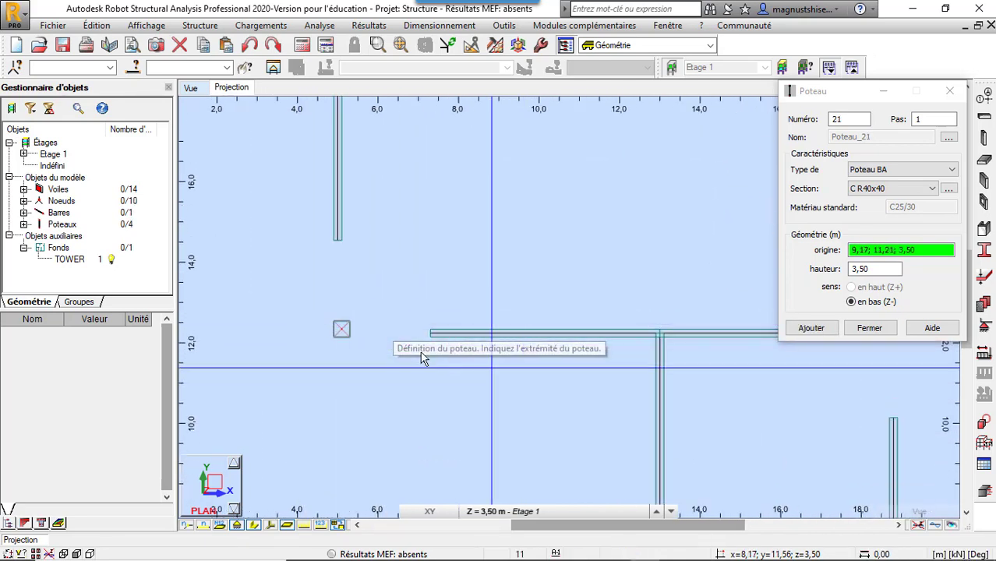
scroll(389, 338, "down", 2)
scroll(493, 327, "up", 3)
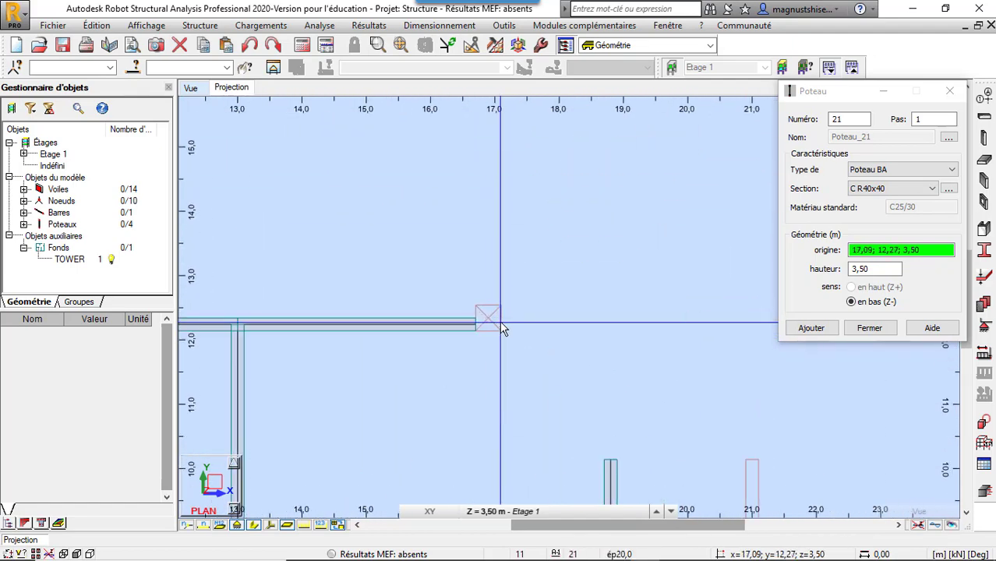
left_click(499, 312)
scroll(506, 296, "down", 1)
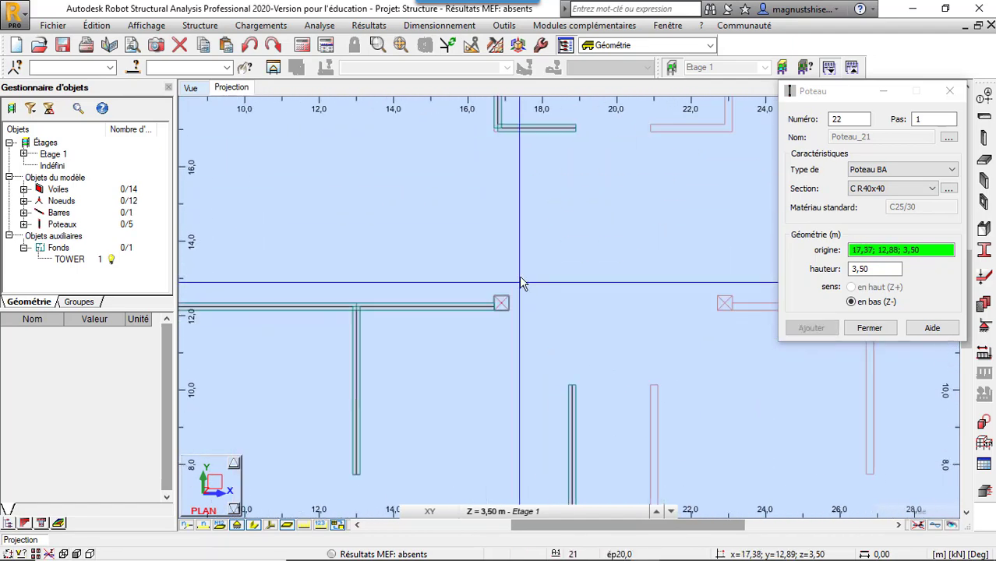
scroll(519, 275, "down", 2)
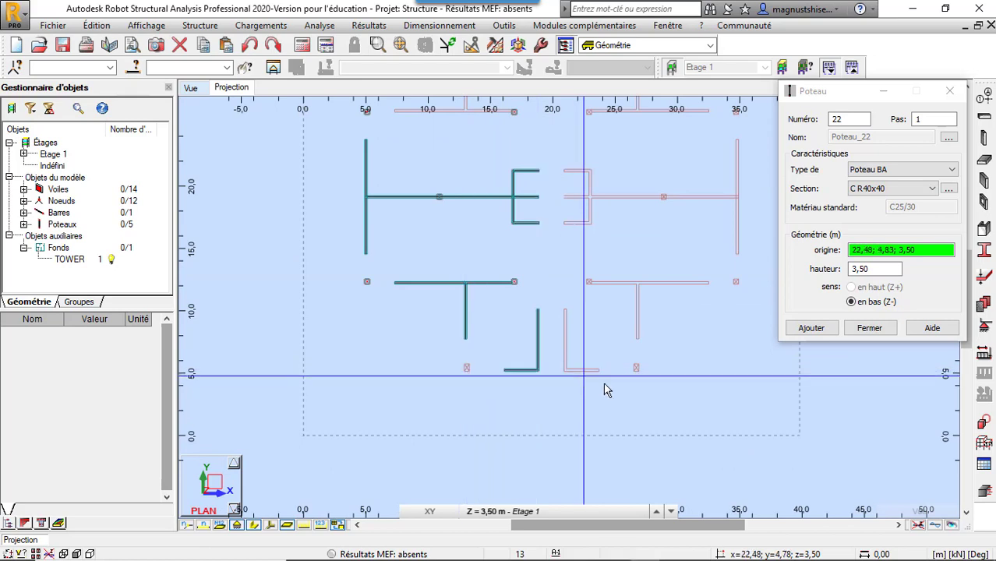
scroll(608, 358, "down", 2)
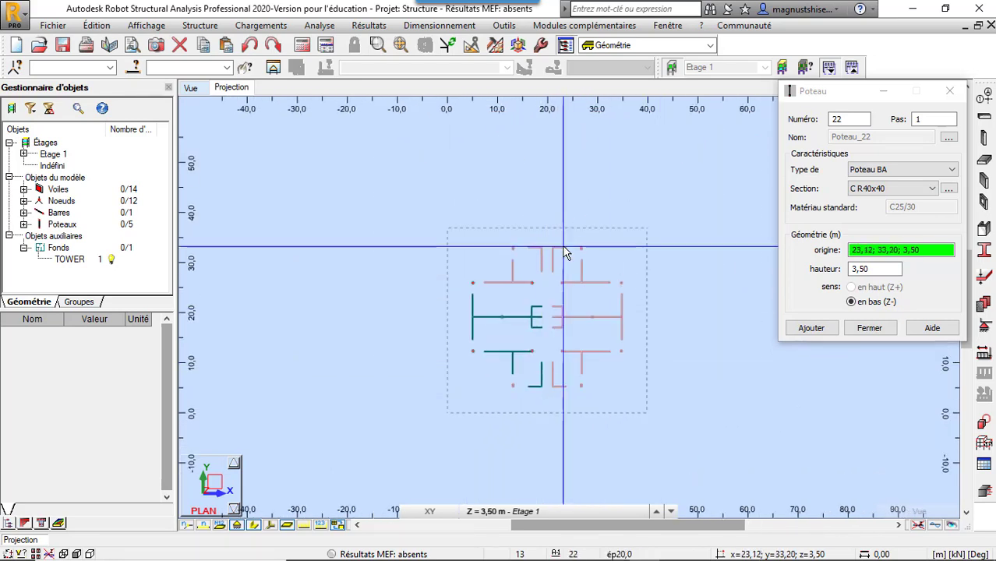
- Switch the column section to C R60x40
left_click(913, 188)
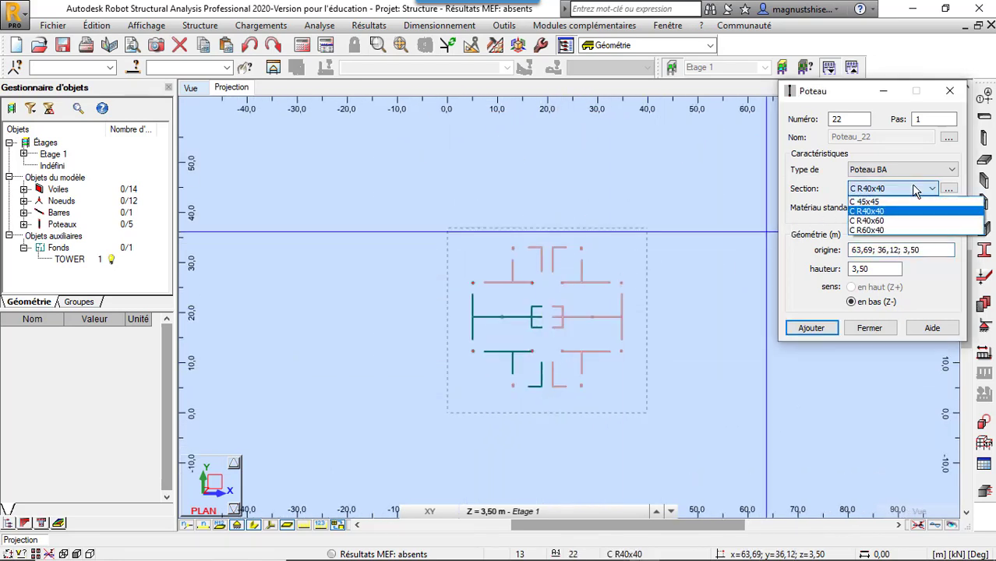
left_click(898, 231)
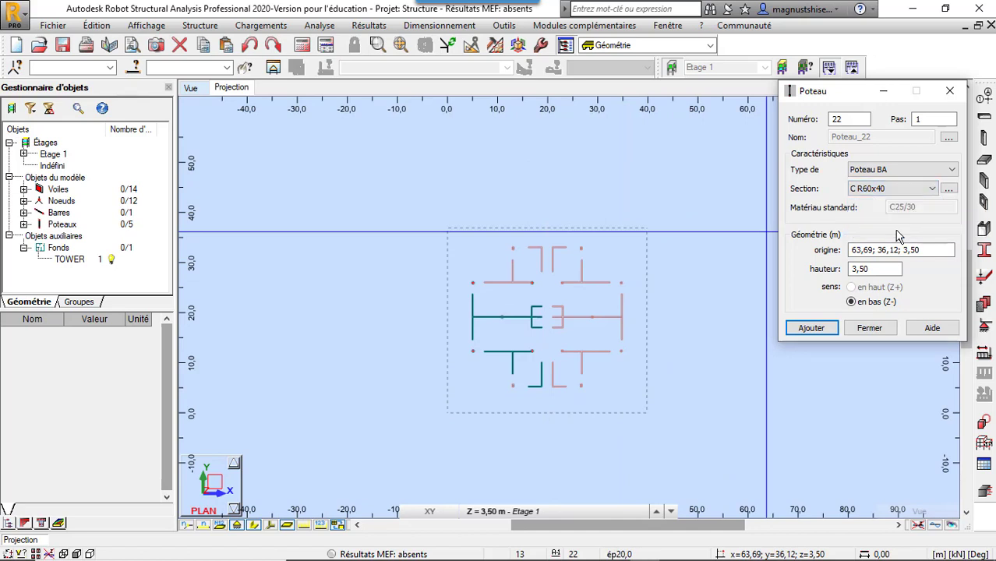
scroll(495, 337, "up", 1)
scroll(495, 336, "up", 2)
scroll(496, 337, "up", 2)
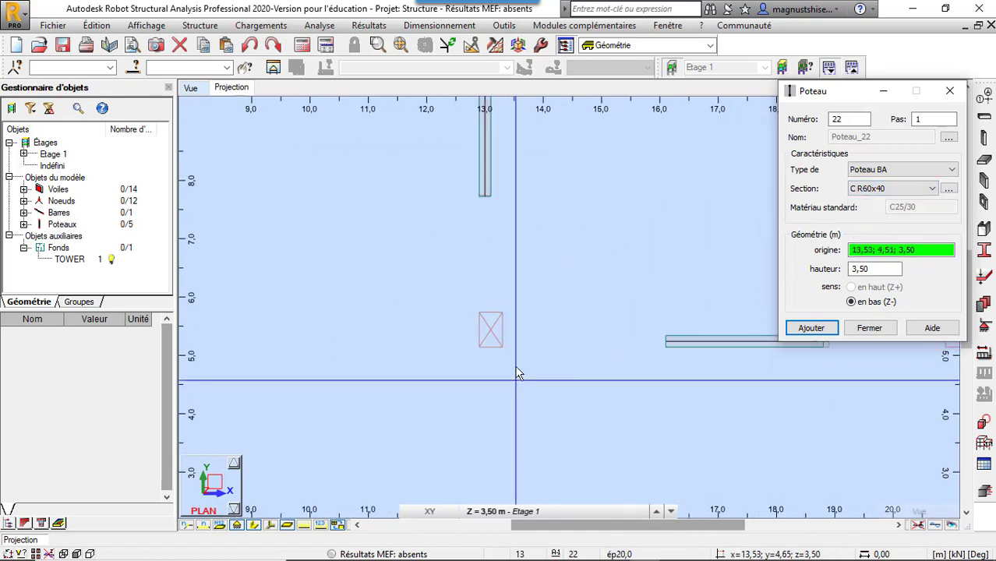
scroll(495, 337, "up", 1)
- Place the C R60x40 column near (13.3, 33.1) and close the column dialog
left_click(493, 334)
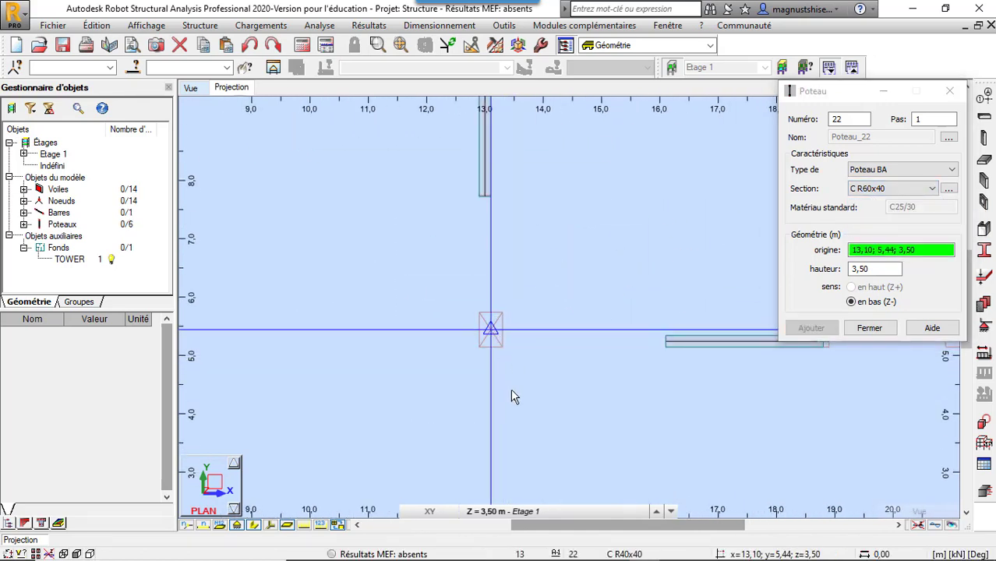
scroll(512, 400, "down", 3)
scroll(511, 400, "down", 2)
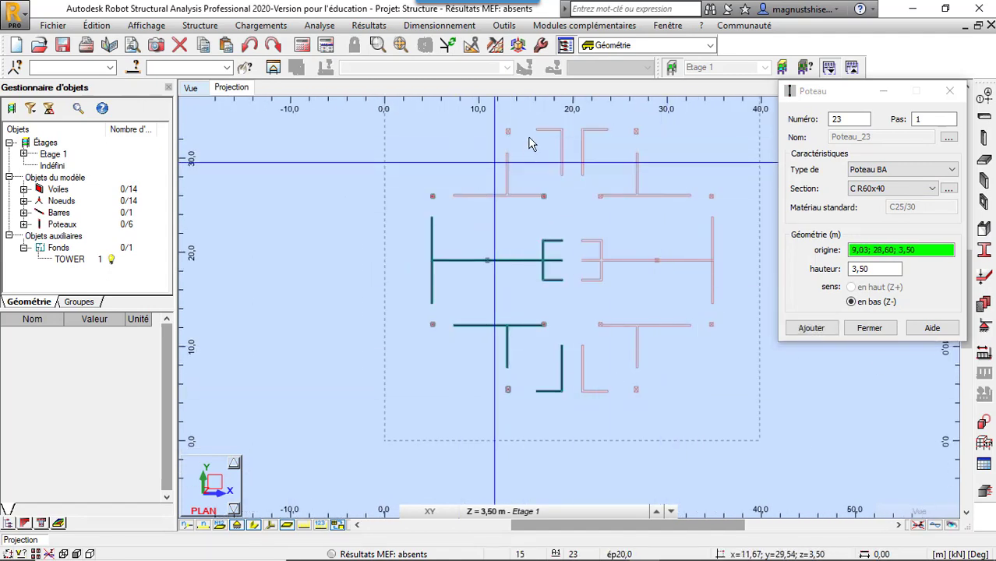
scroll(530, 121, "up", 3)
scroll(530, 117, "up", 1)
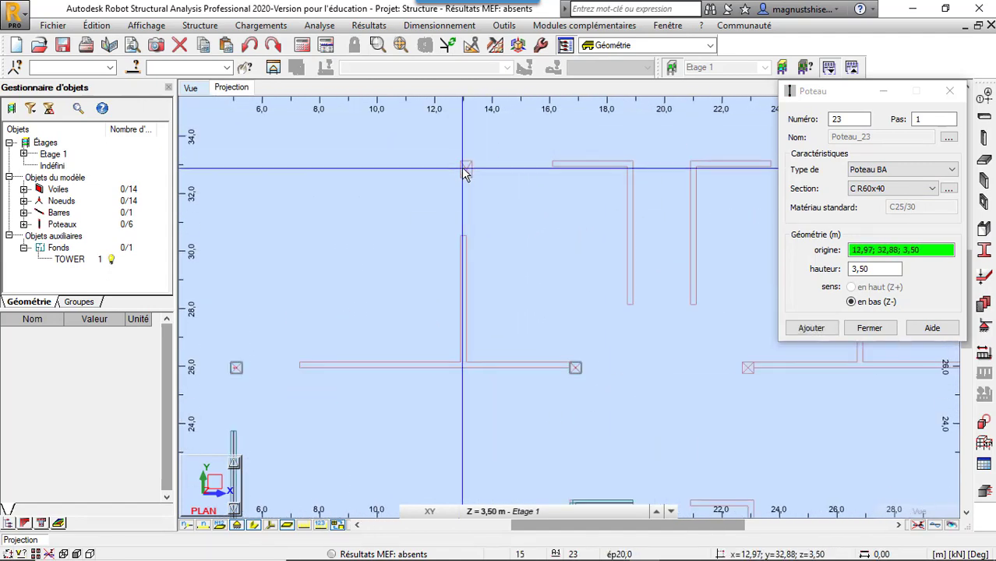
scroll(412, 188, "down", 3)
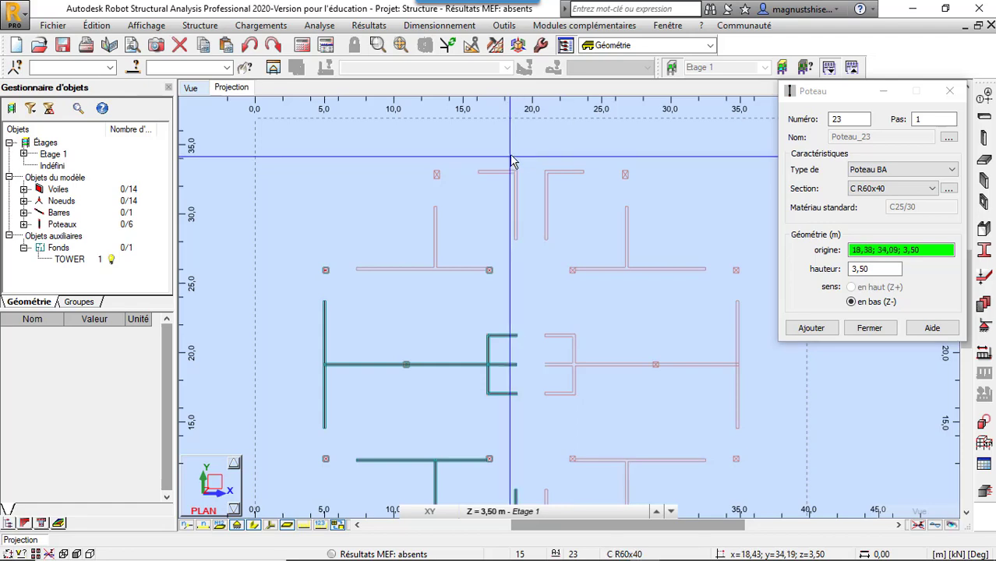
scroll(437, 176, "up", 4)
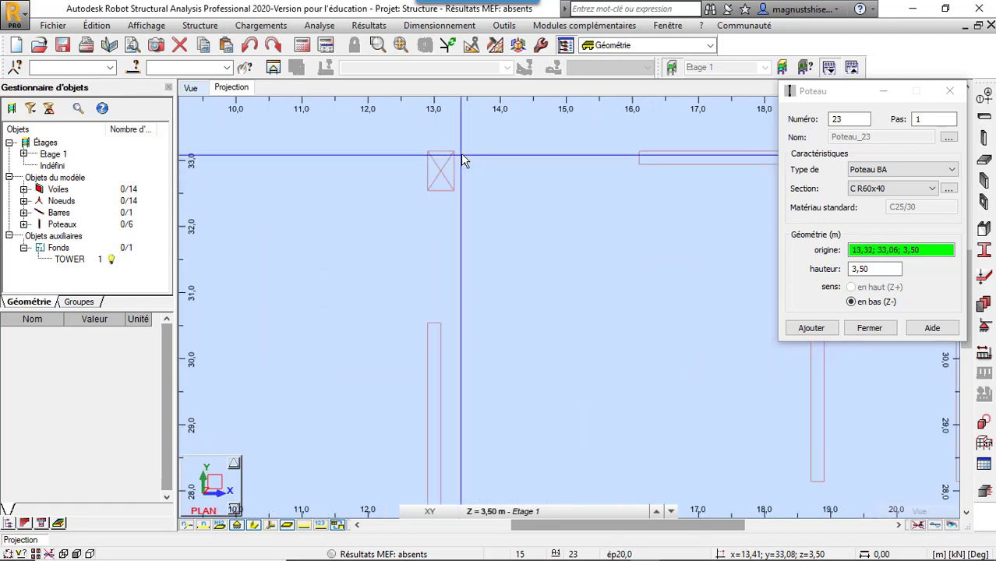
scroll(444, 174, "up", 1)
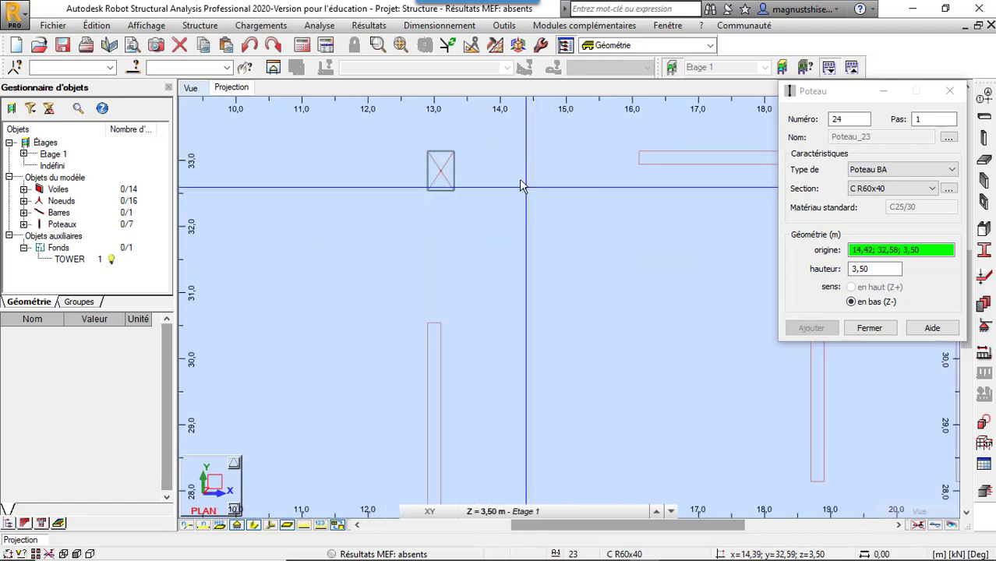
scroll(519, 178, "down", 4)
scroll(592, 189, "down", 1)
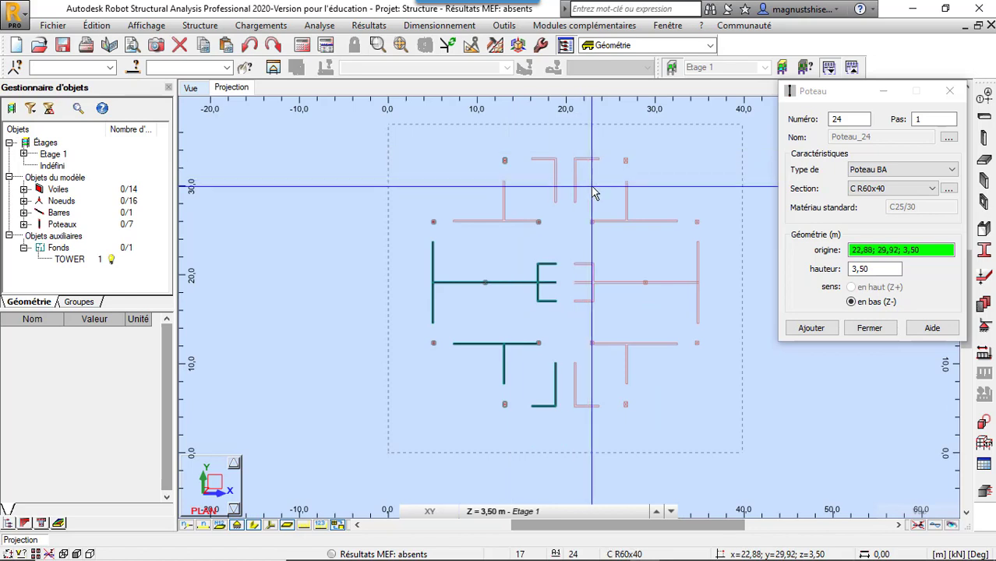
left_click(869, 328)
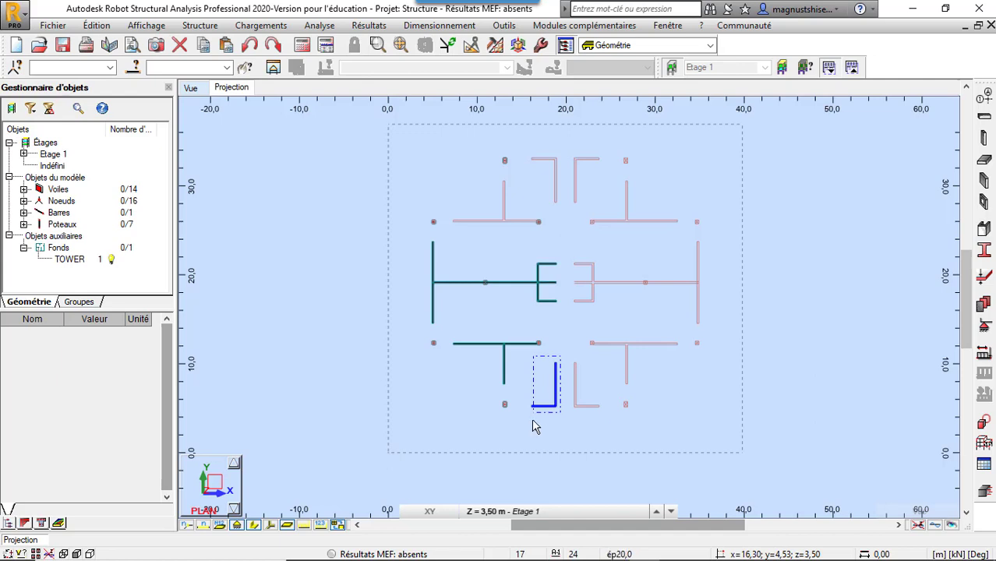
- Window-select the bottom L-wall and lower T-walls, then bring up the Edition toolbar
left_click_drag(529, 446, 530, 444)
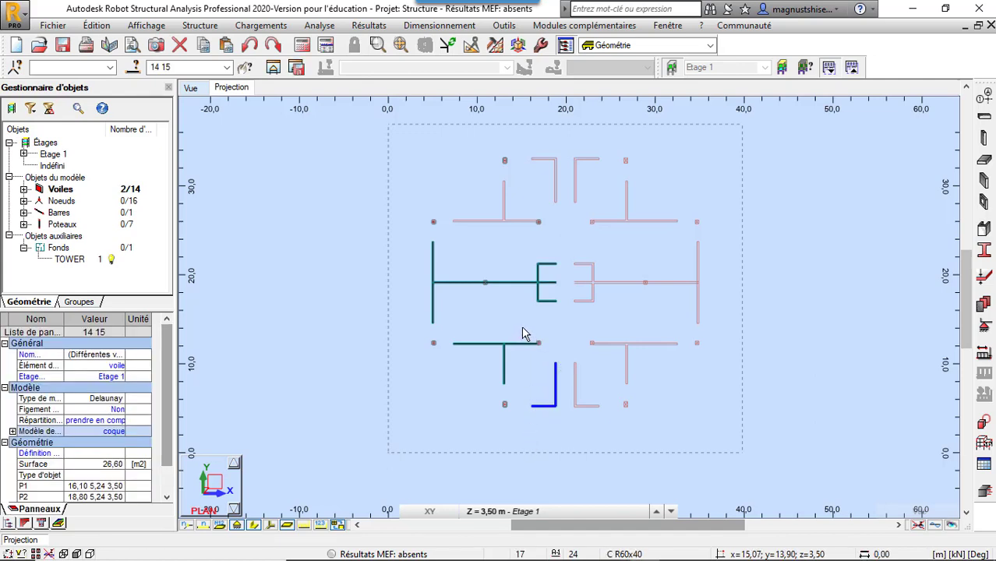
left_click_drag(514, 374, 467, 395)
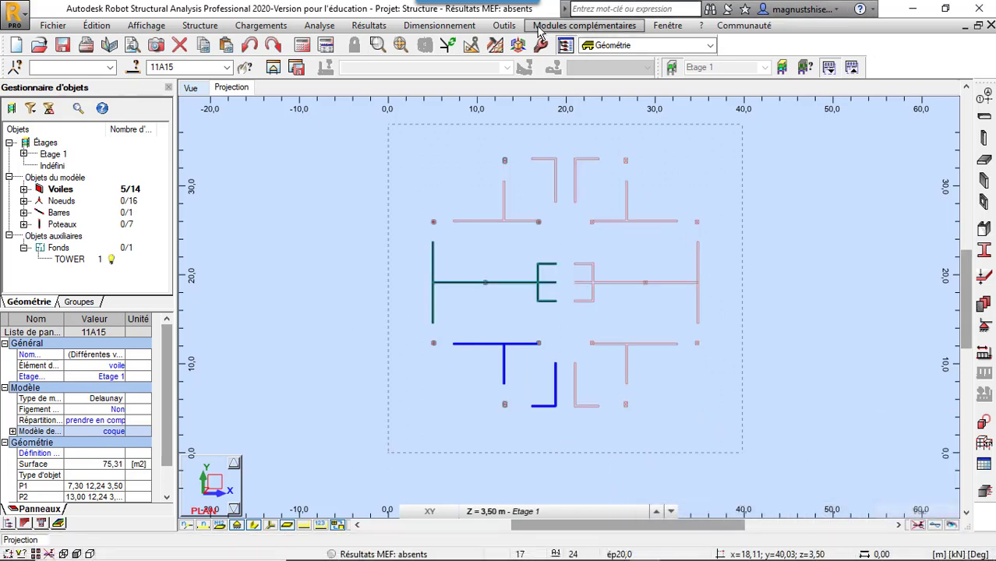
left_click(472, 49)
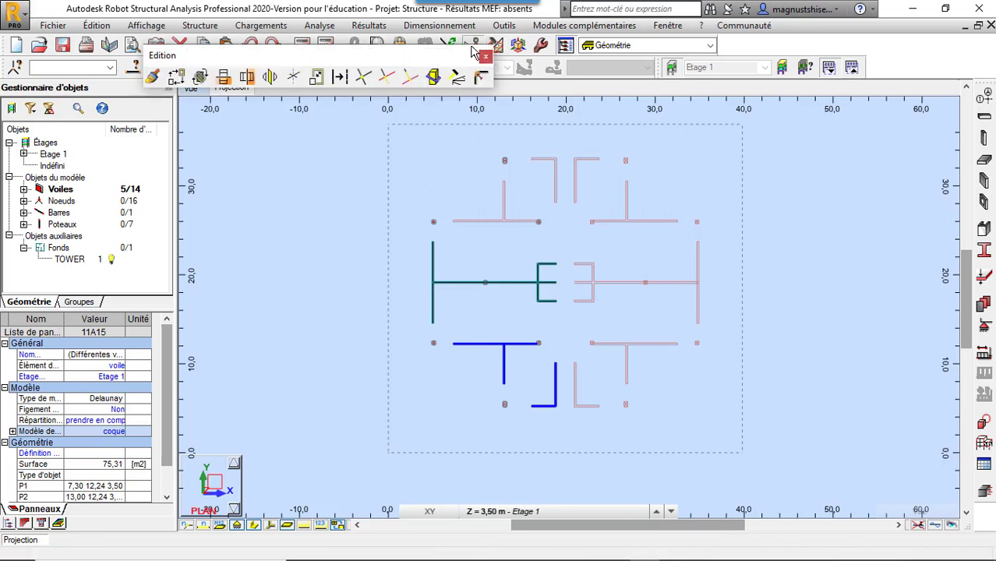
- Copy the five selected walls as a horizontal mirror about y ≈ 18.4, giving 19 walls
left_click(225, 81)
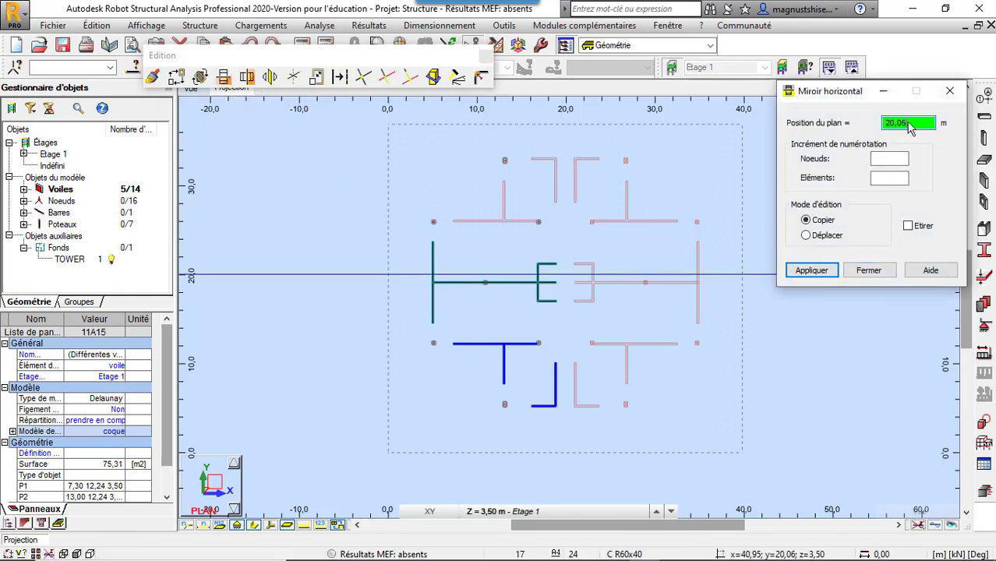
scroll(596, 293, "up", 2)
scroll(596, 292, "up", 1)
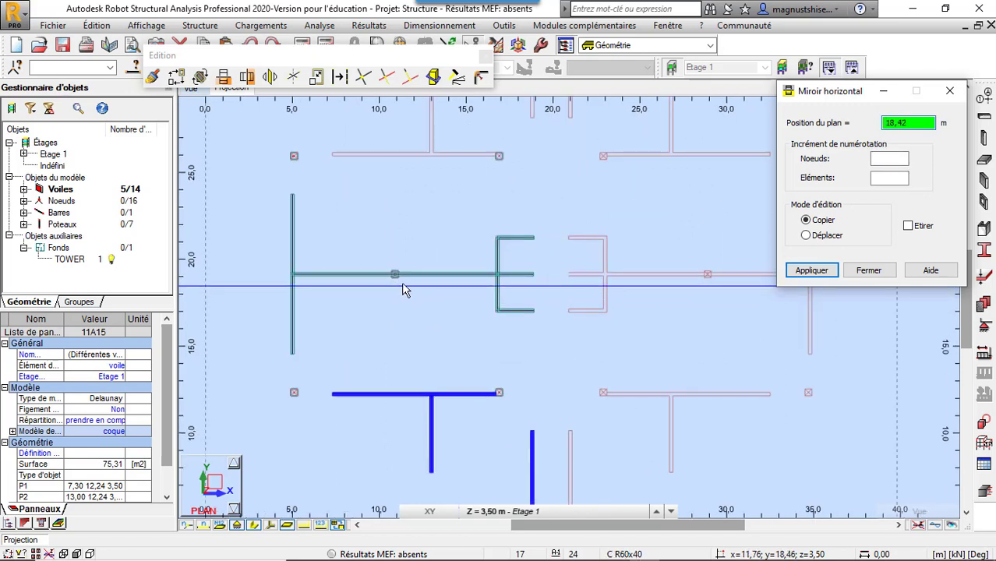
left_click(396, 278)
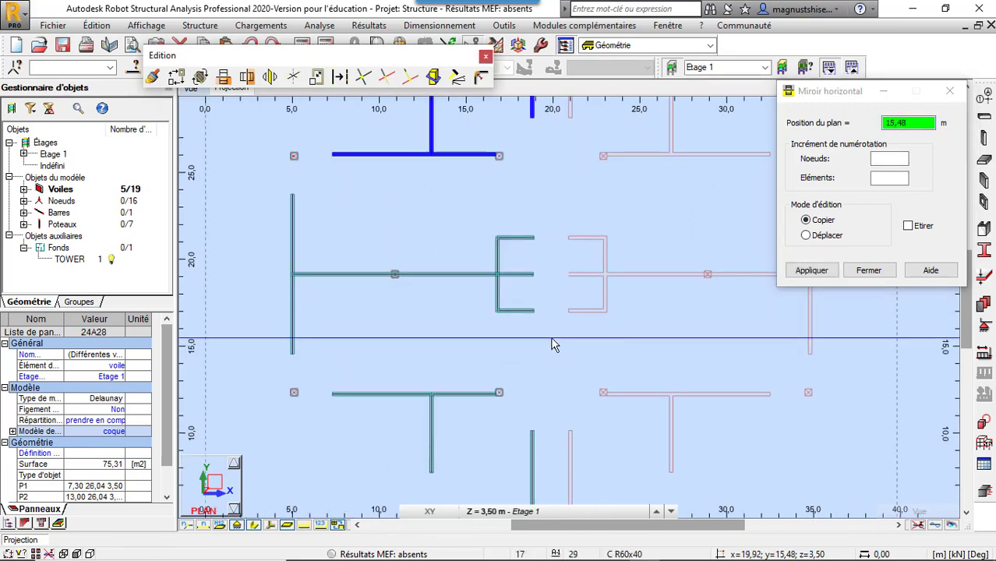
scroll(553, 283, "down", 3)
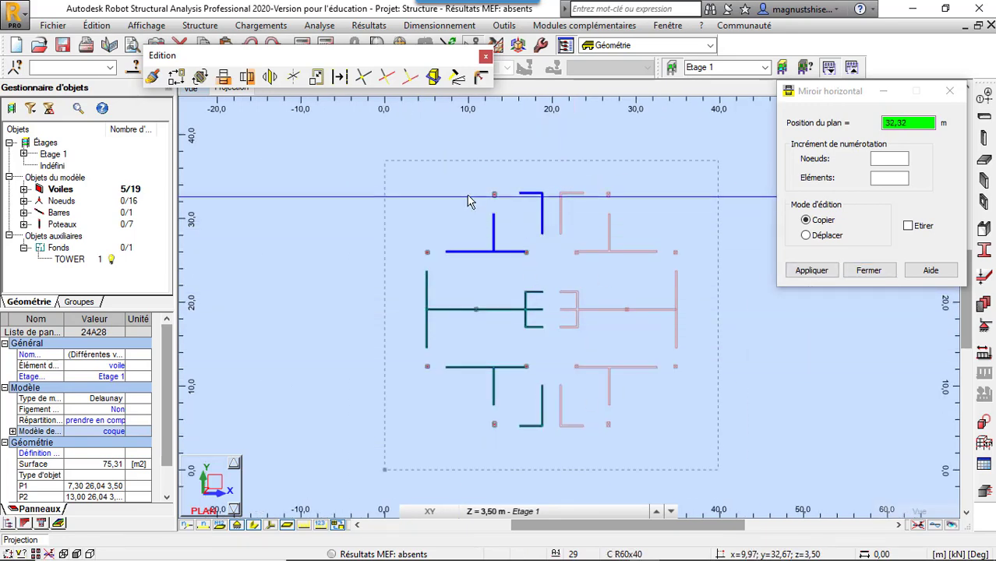
scroll(468, 201, "up", 3)
scroll(456, 185, "down", 3)
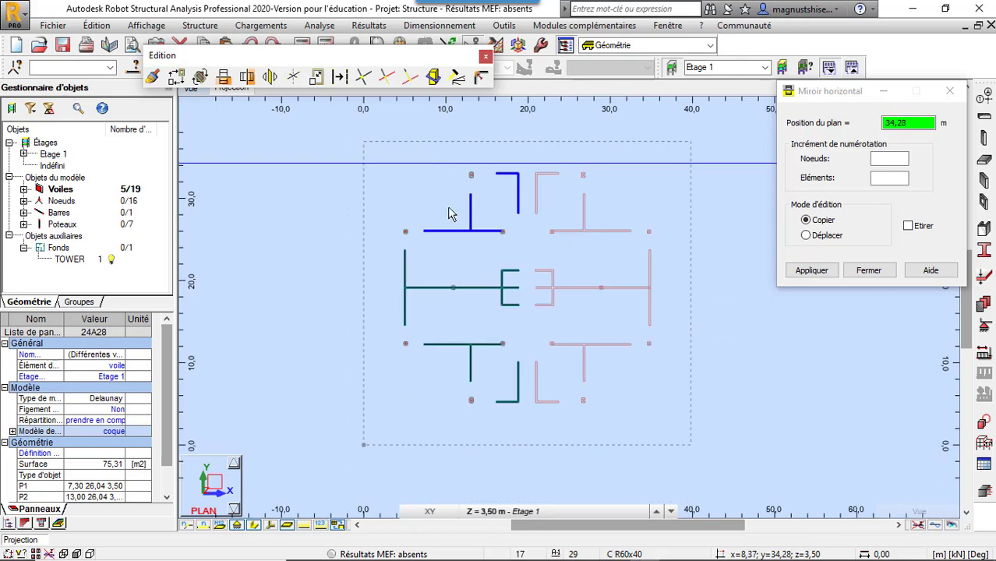
scroll(450, 212, "up", 2)
scroll(459, 255, "up", 1)
scroll(460, 281, "down", 1)
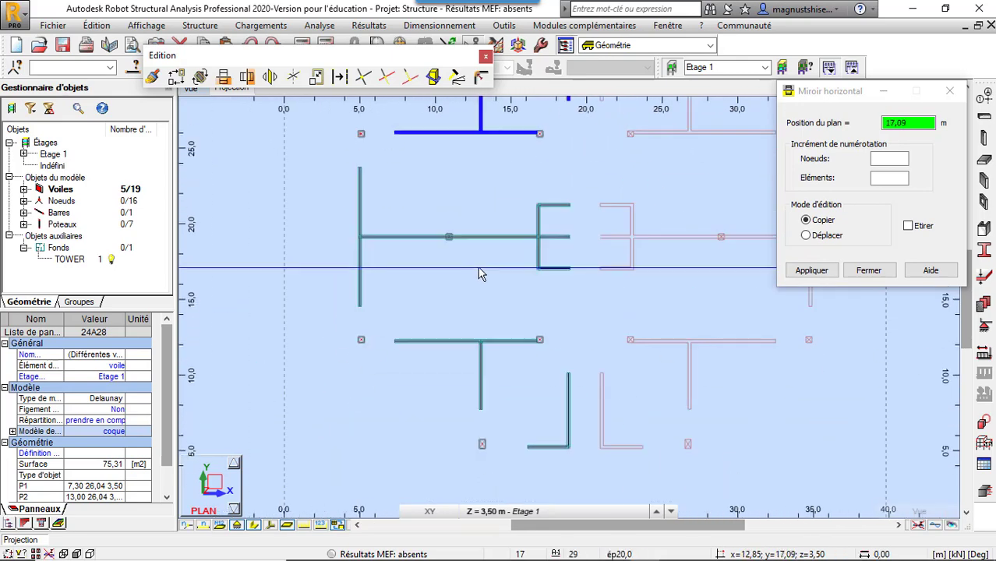
scroll(505, 339, "down", 2)
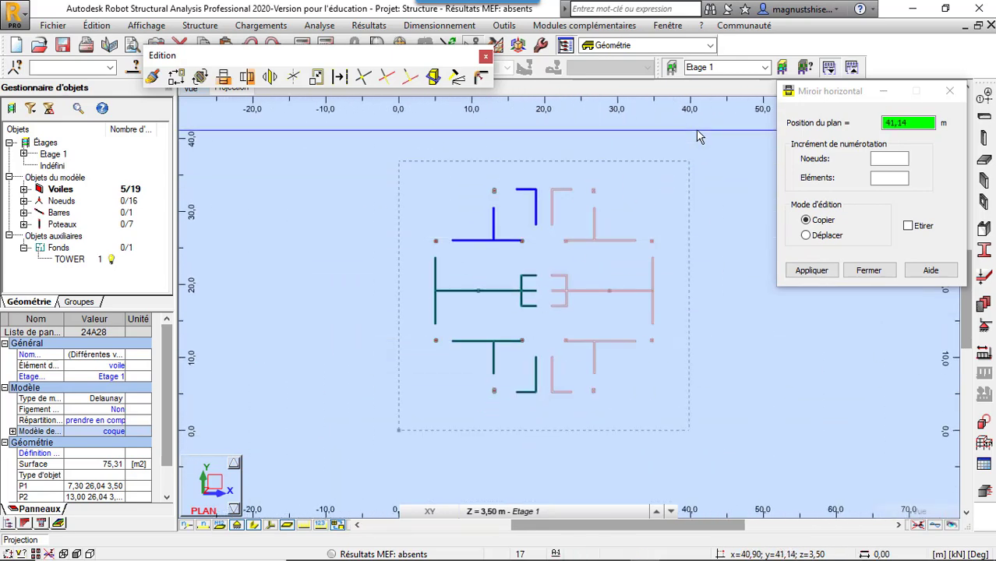
left_click(949, 91)
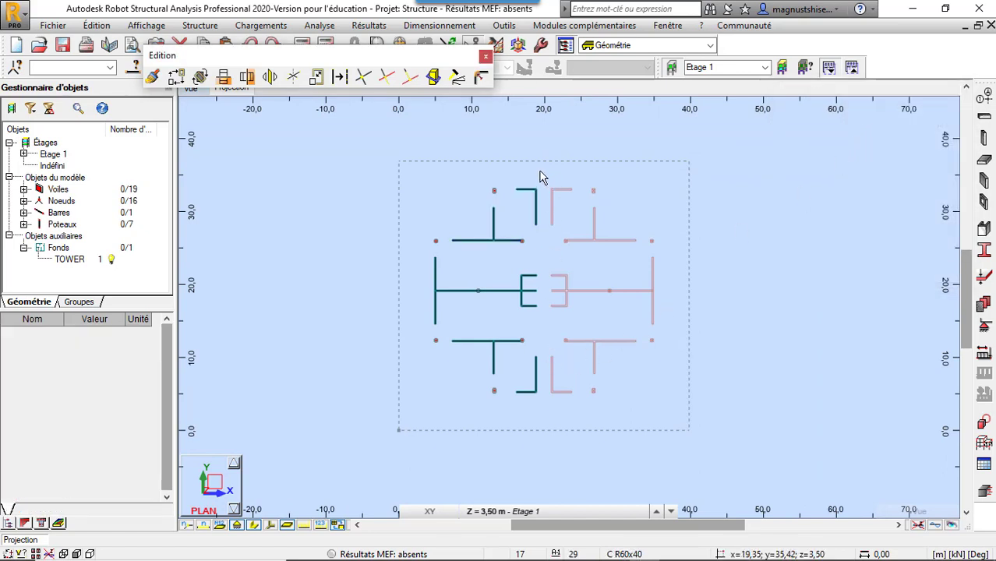
- Window-select the left half of the plan, including the E-shaped wall group
left_click_drag(530, 298, 416, 416)
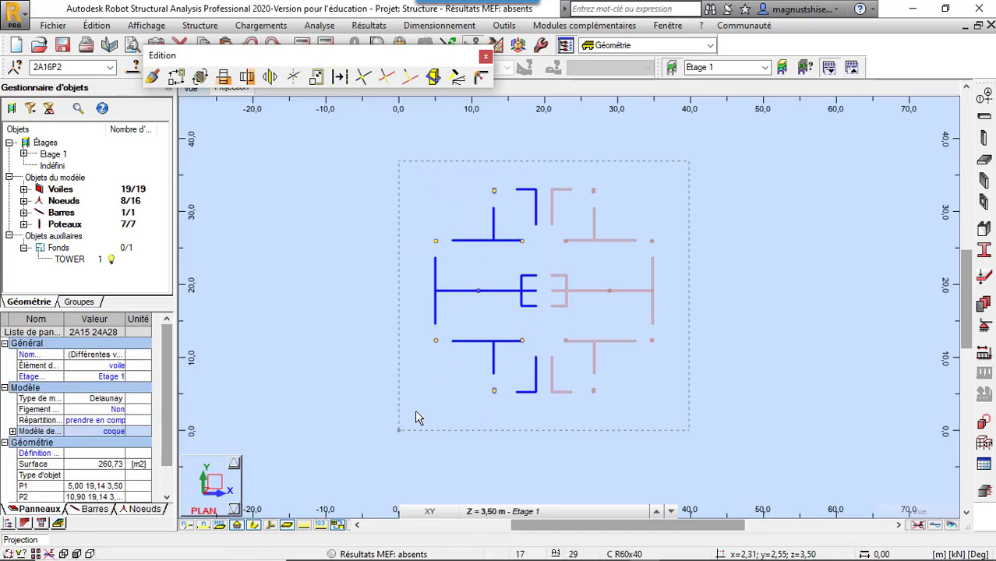
left_click(250, 78)
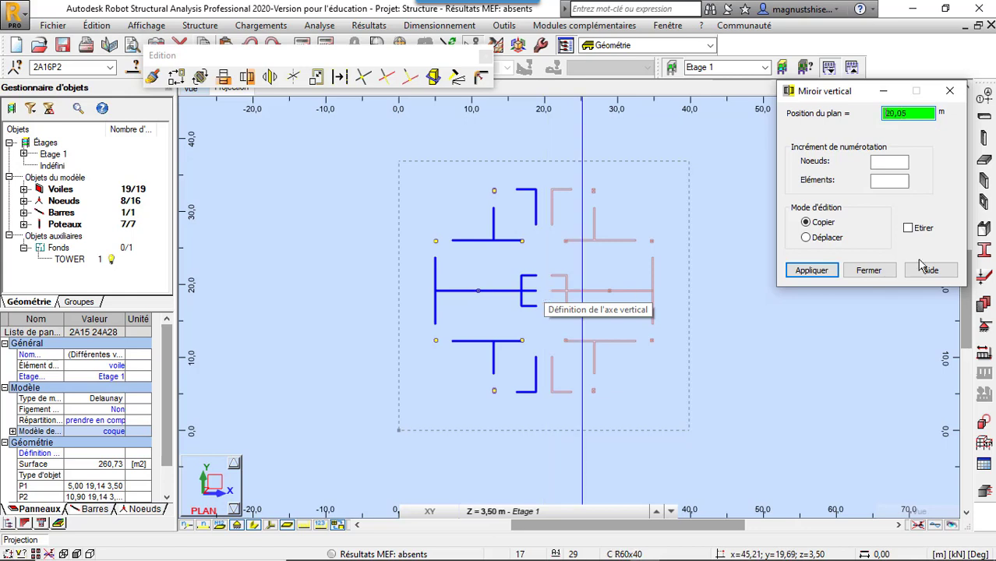
left_click(949, 90)
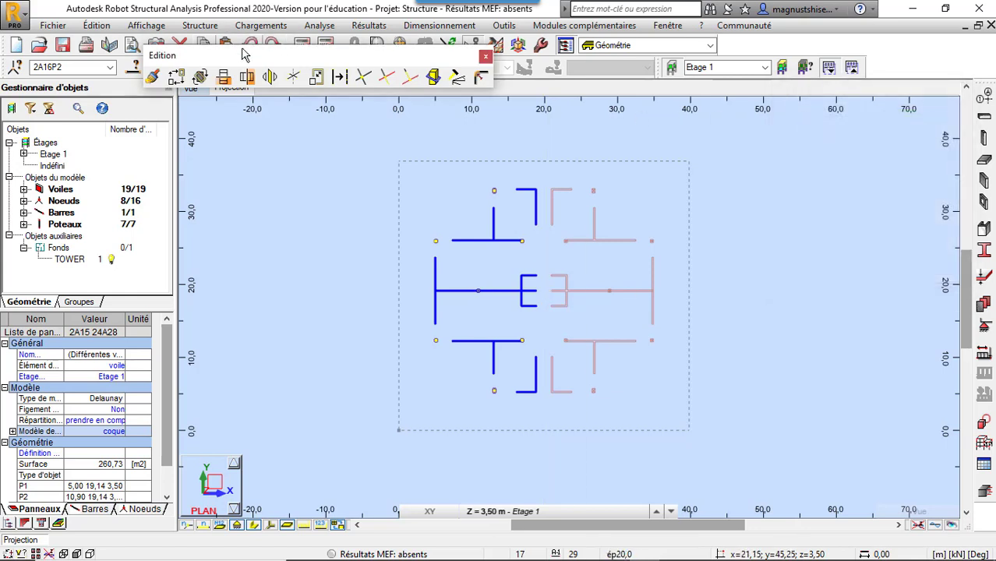
left_click(225, 77)
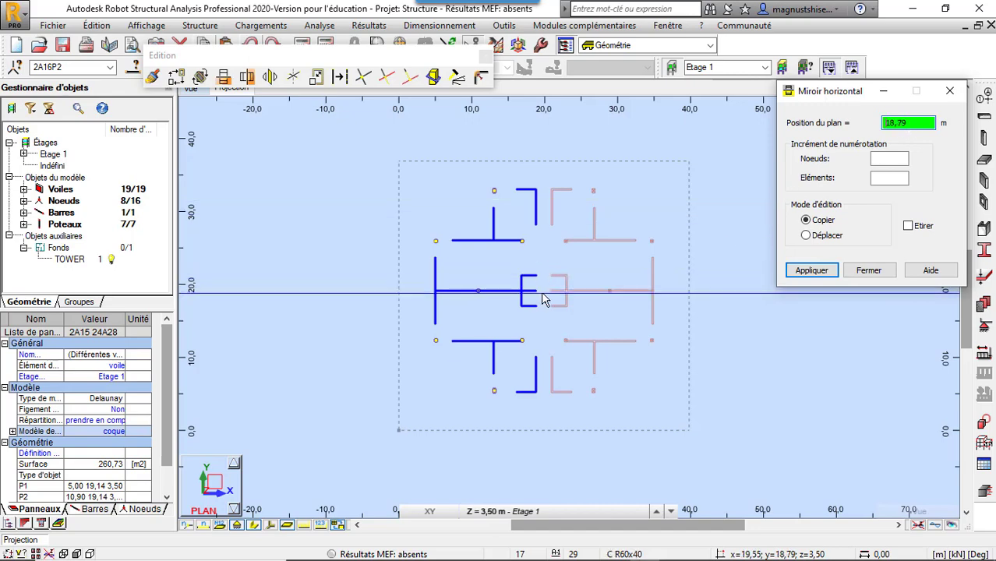
scroll(543, 294, "up", 3)
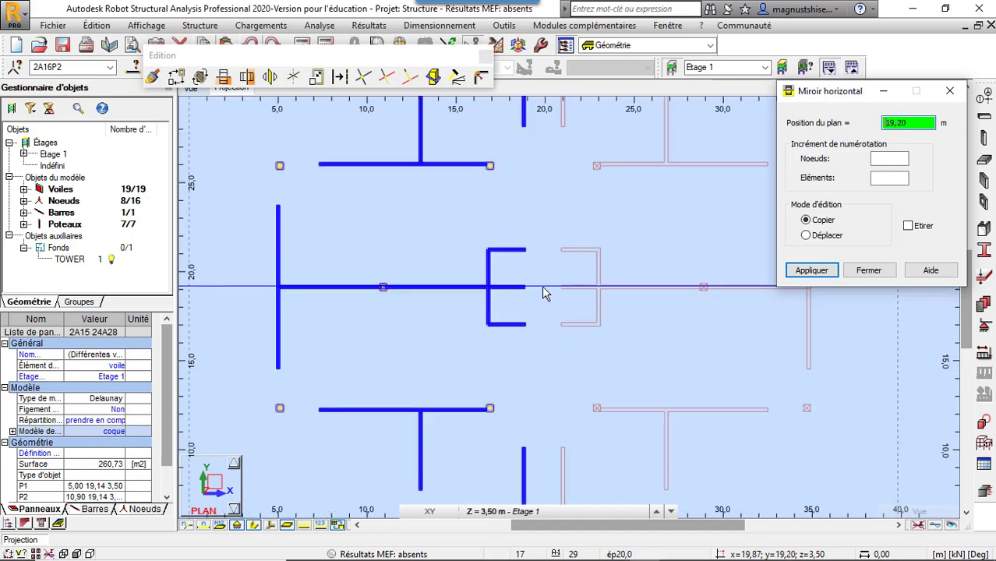
scroll(545, 290, "down", 2)
scroll(546, 294, "down", 2)
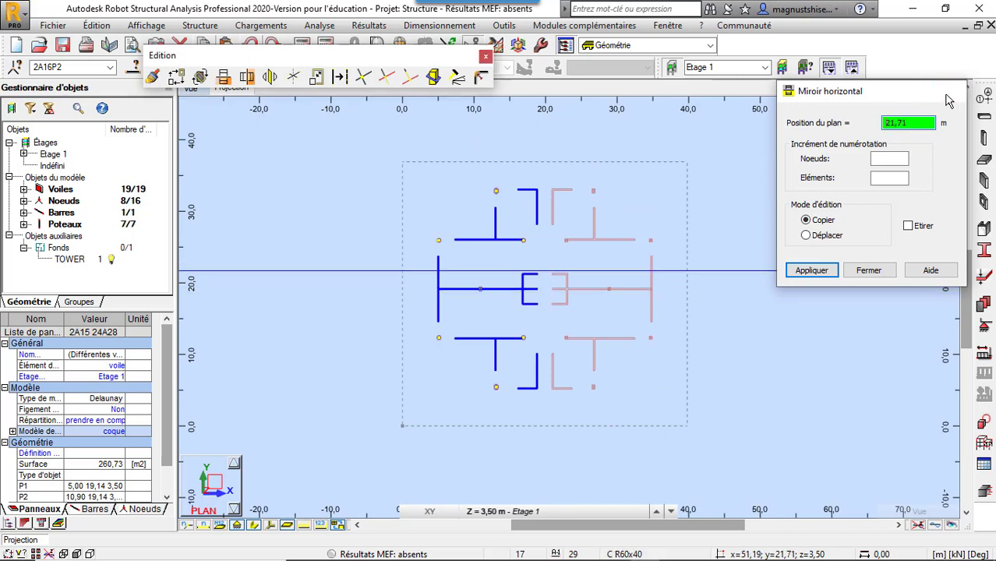
left_click(949, 91)
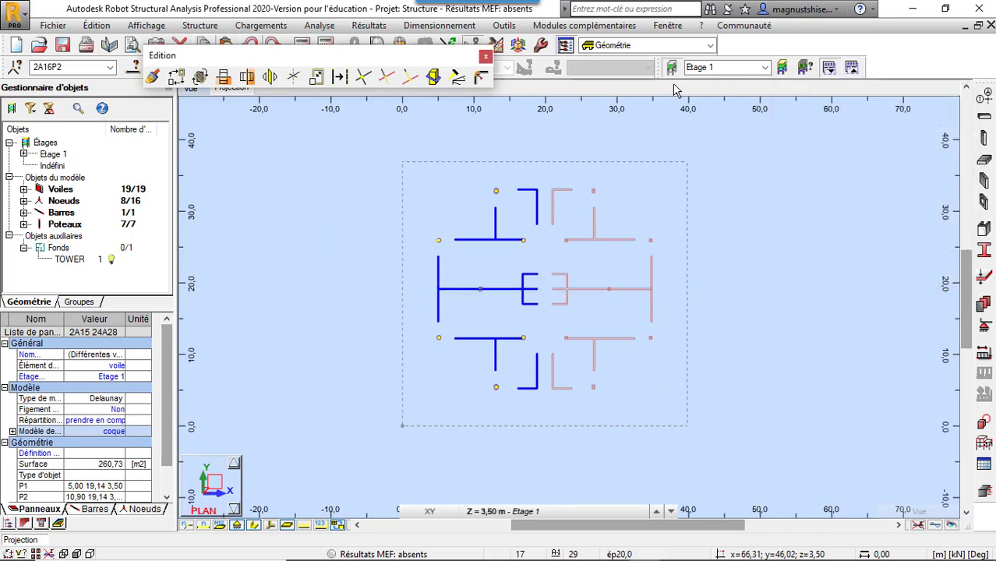
- Copy the selection as a vertical mirror across x = 19,90, giving 38 walls and 14 columns
left_click(250, 74)
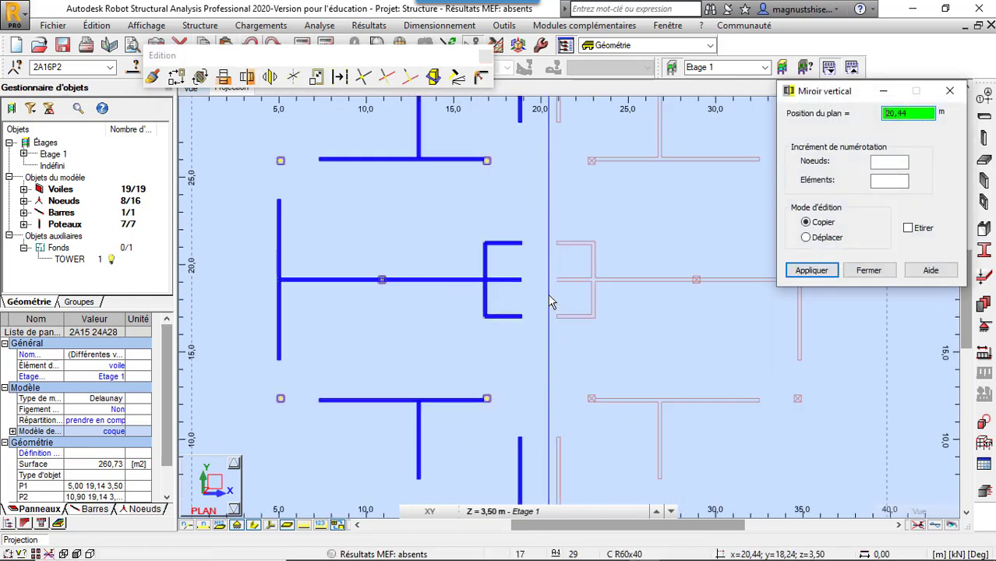
scroll(540, 296, "up", 2)
scroll(540, 283, "up", 1)
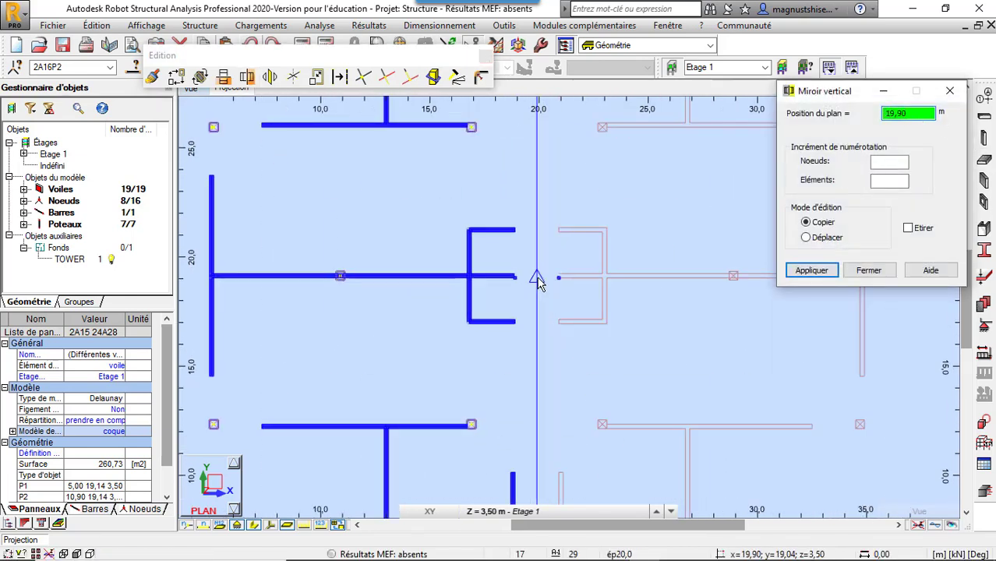
scroll(537, 278, "up", 3)
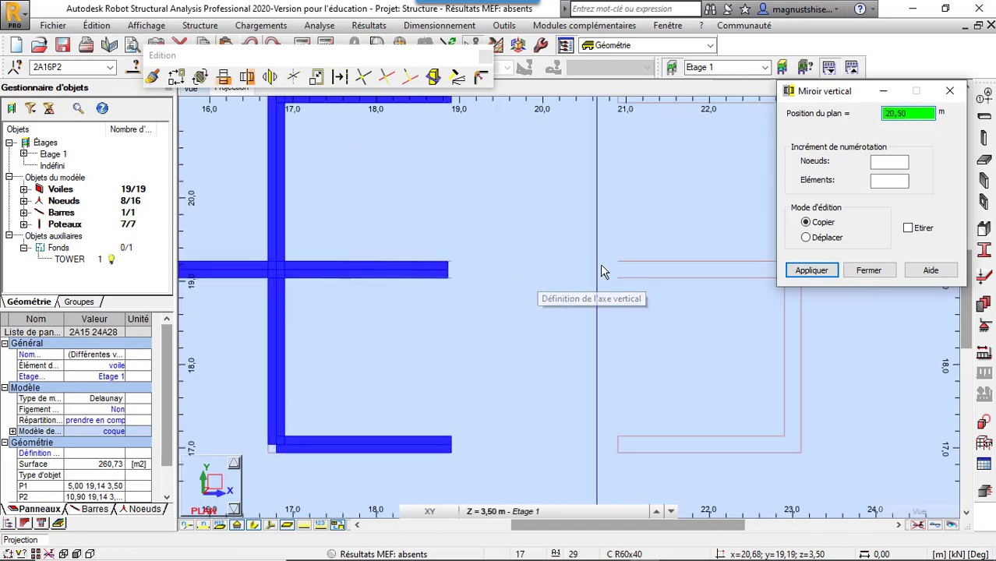
scroll(565, 227, "down", 1)
scroll(566, 228, "down", 2)
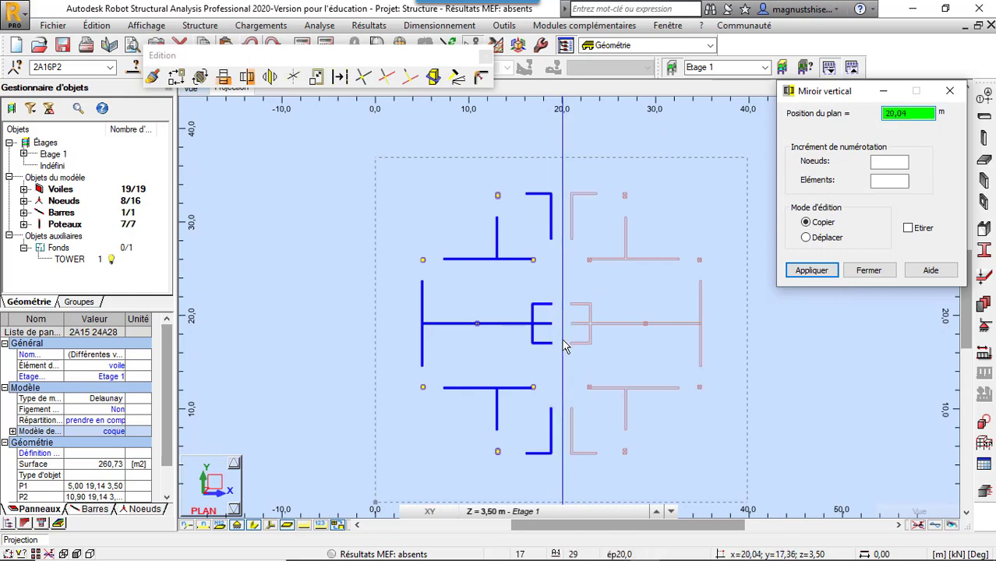
scroll(565, 328, "up", 2)
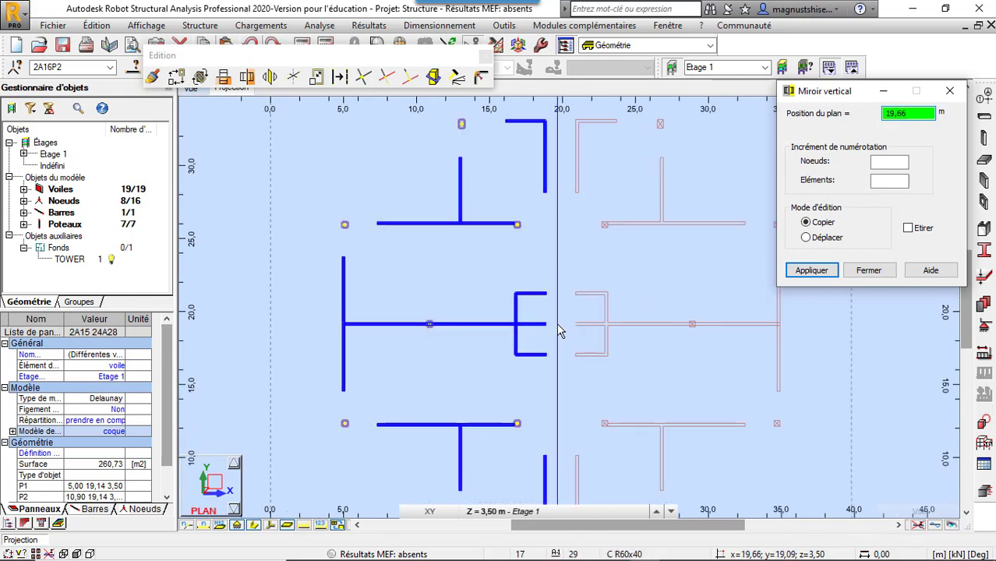
scroll(564, 328, "up", 3)
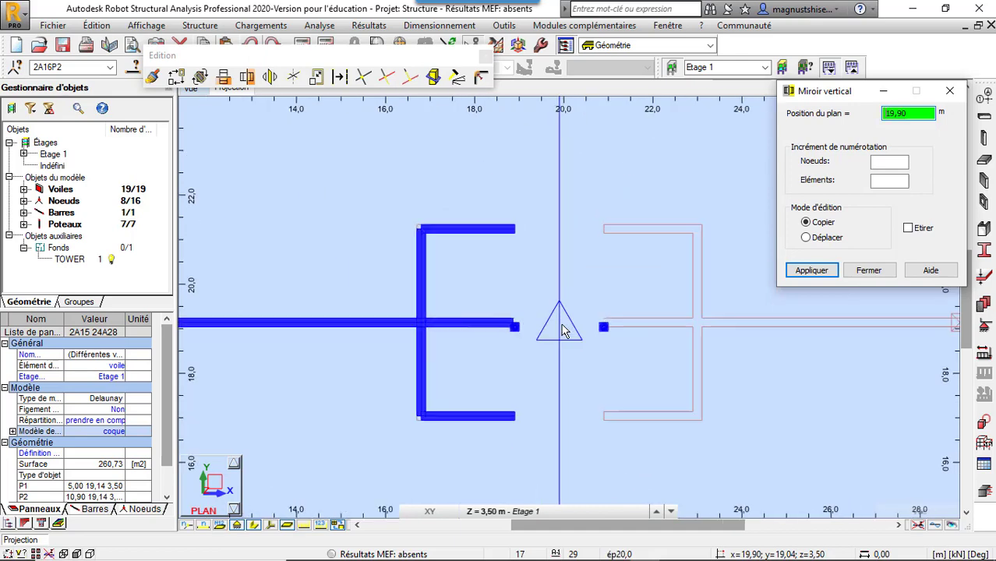
scroll(565, 330, "up", 2)
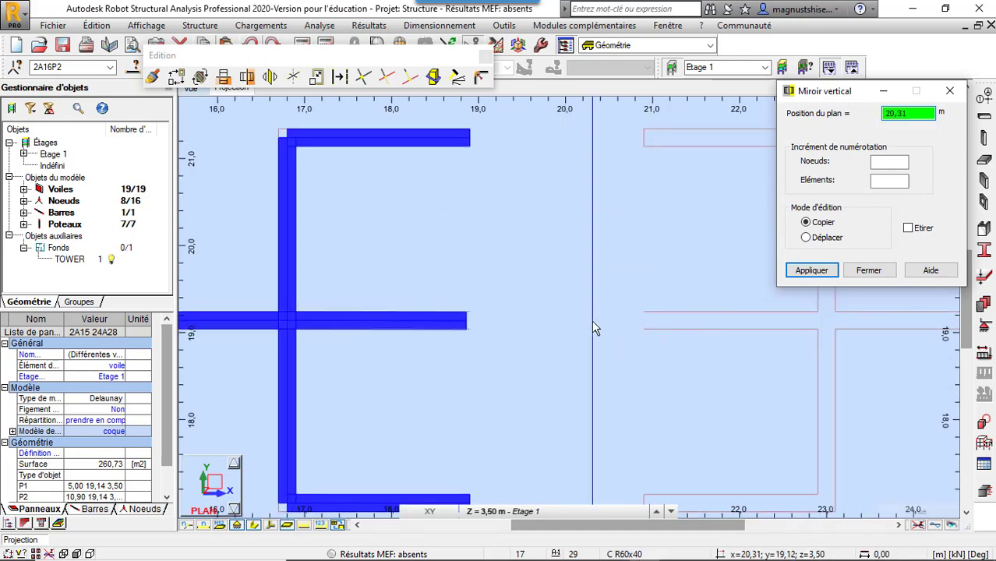
scroll(592, 326, "down", 2)
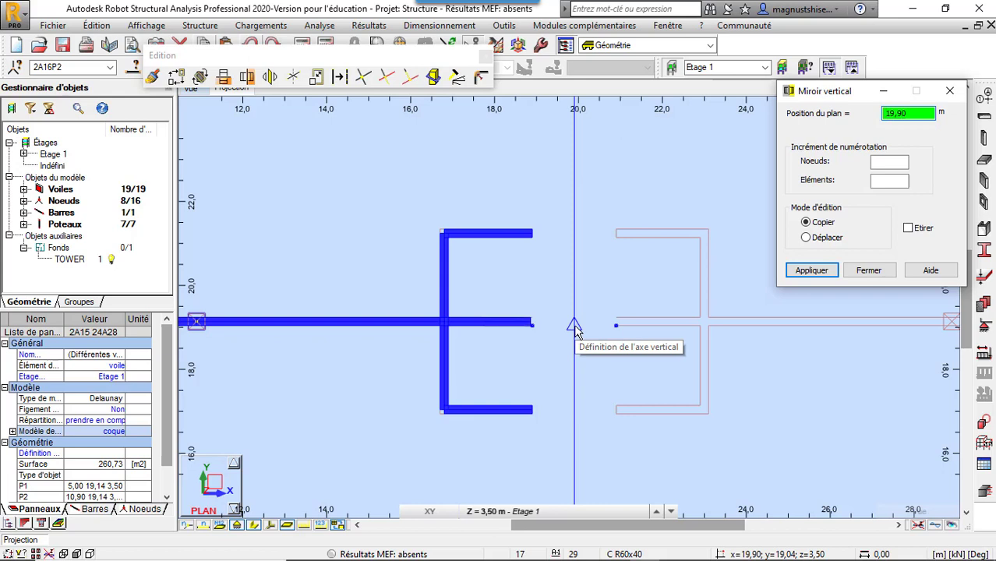
left_click(576, 327)
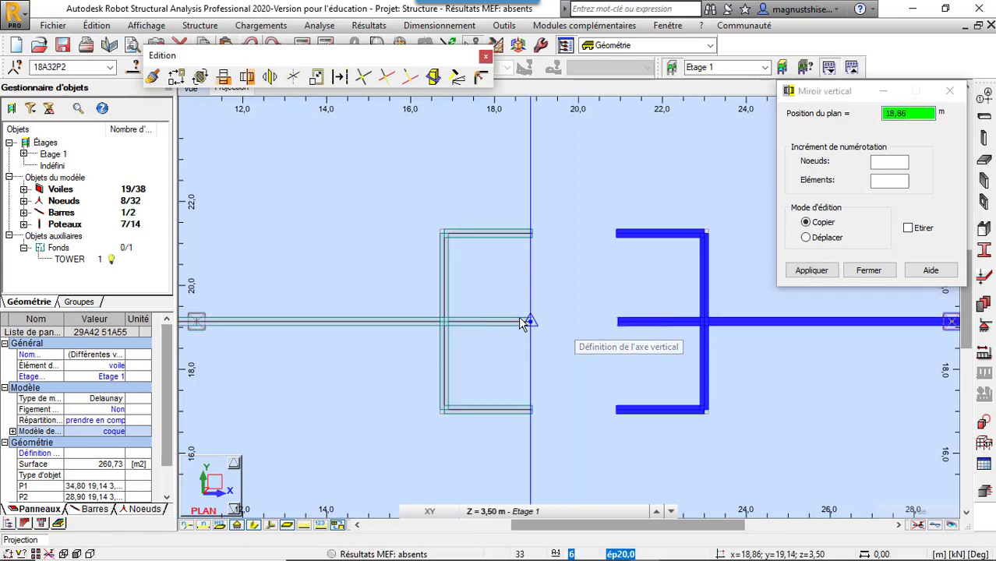
scroll(636, 314, "up", 3)
scroll(888, 293, "down", 2)
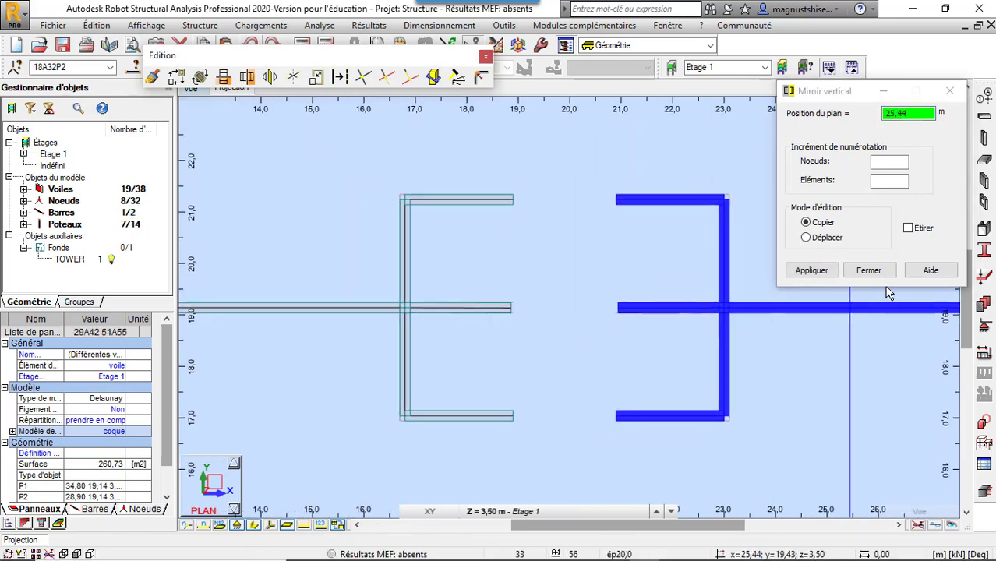
- Close the vertical mirror dialog and clear the current wall selection
left_click(884, 273)
scroll(606, 218, "down", 3)
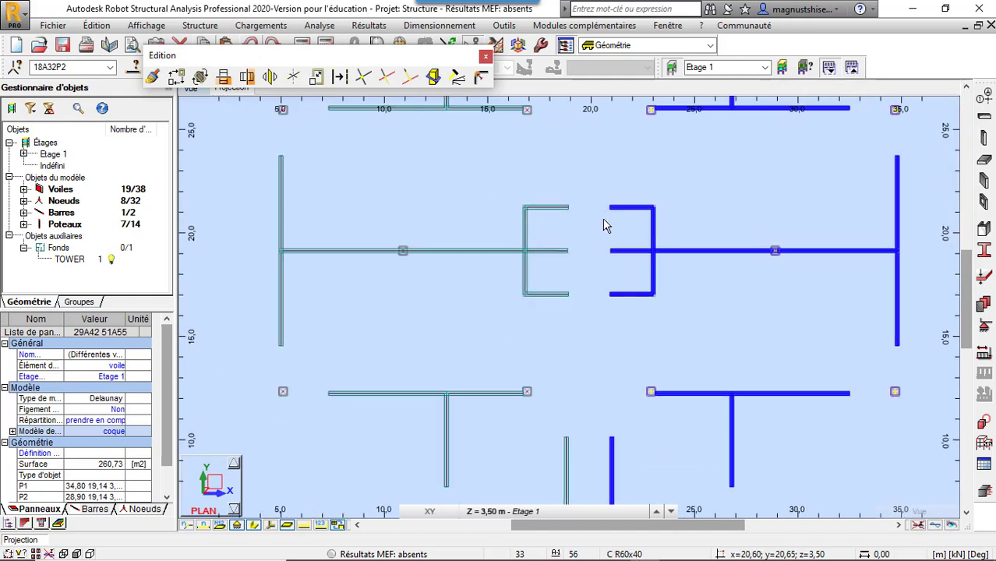
scroll(592, 218, "up", 5)
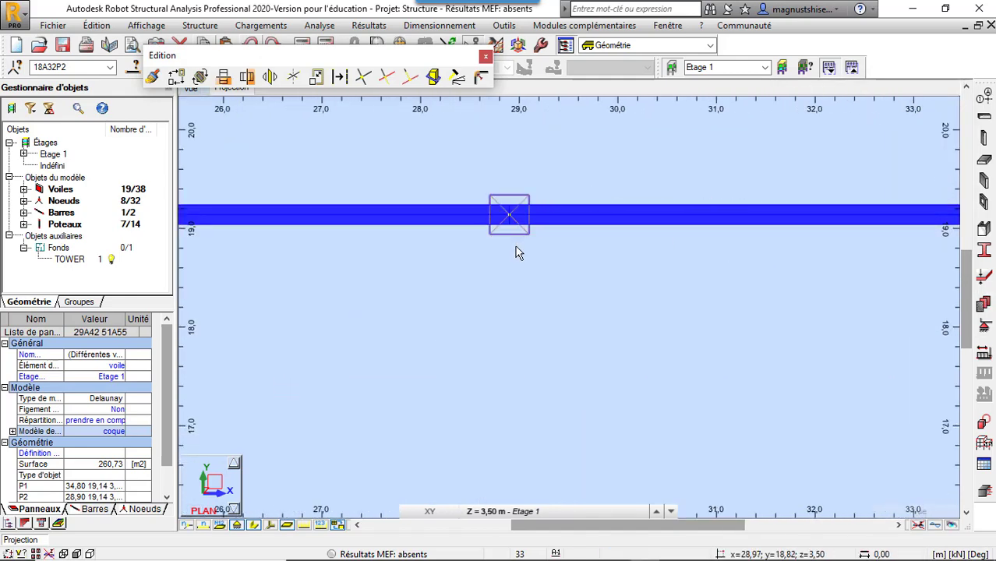
scroll(519, 253, "down", 3)
scroll(534, 252, "down", 2)
left_click(787, 194)
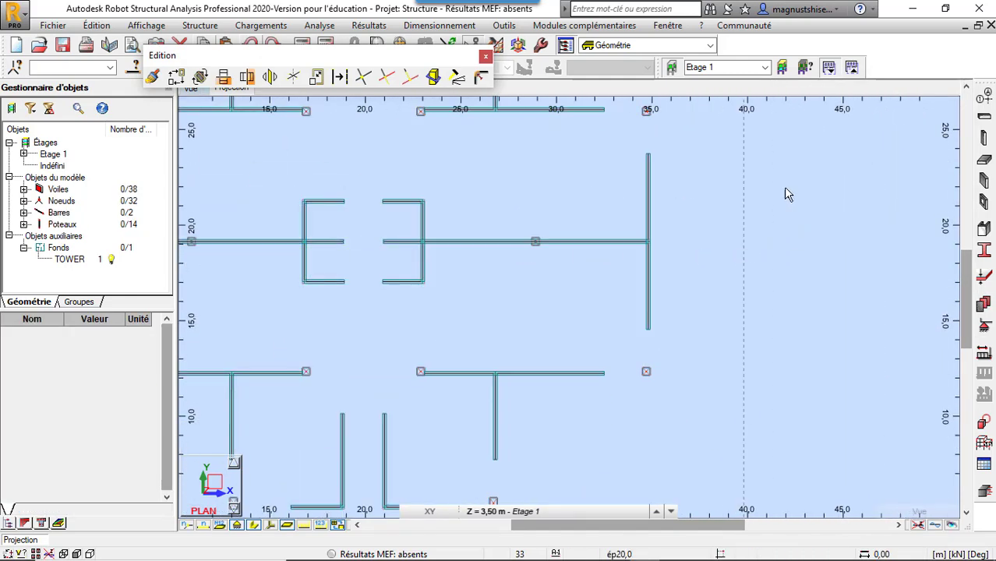
scroll(378, 195, "up", 2)
scroll(417, 287, "up", 2)
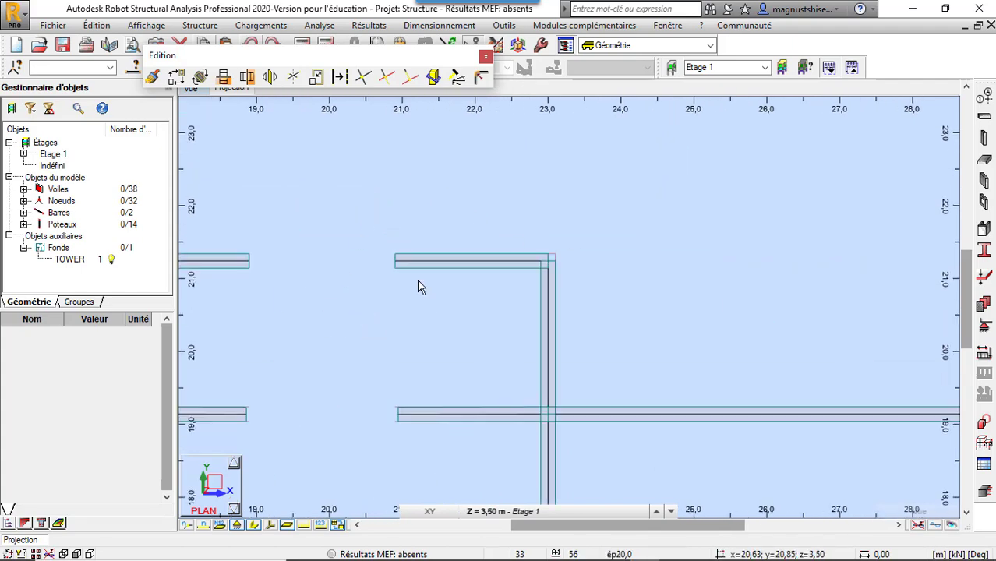
scroll(463, 396, "down", 3)
scroll(349, 370, "up", 4)
scroll(413, 290, "up", 1)
scroll(468, 283, "up", 1)
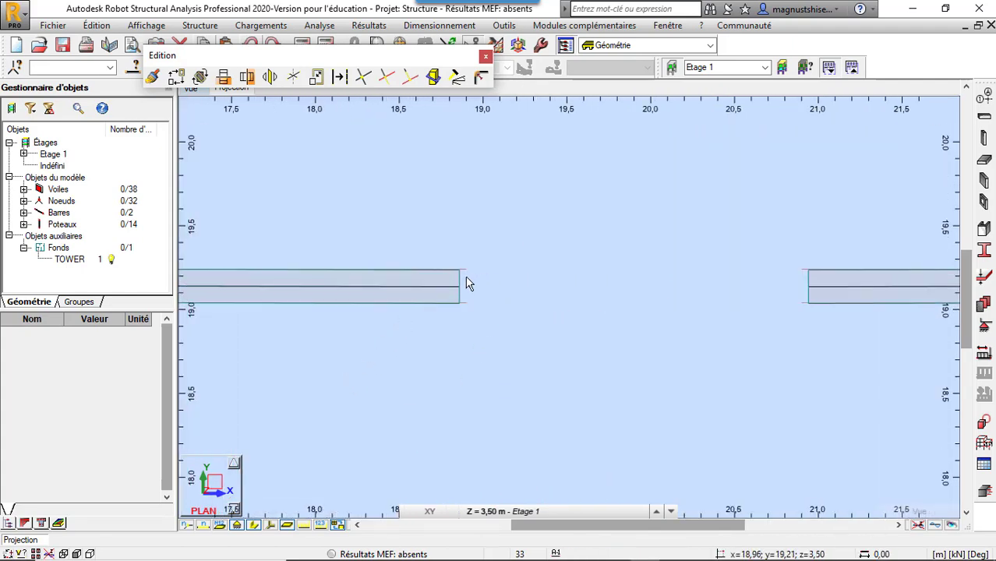
scroll(467, 277, "up", 2)
- Stretch wall voile_6's right end from x 18,86 to 18,90, making it 7,35 m²
left_click(450, 274)
scroll(610, 285, "down", 1)
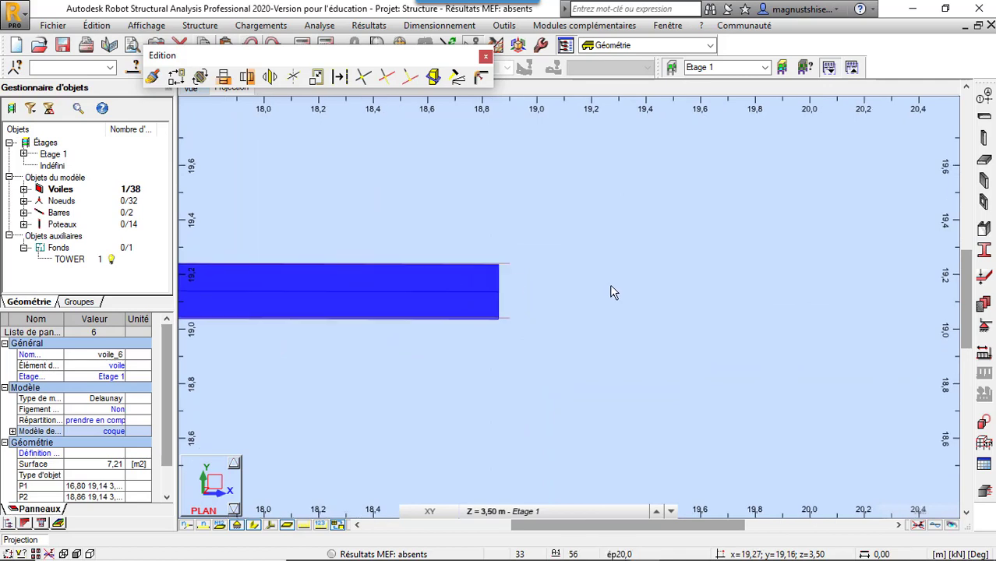
scroll(611, 288, "down", 2)
scroll(570, 288, "up", 2)
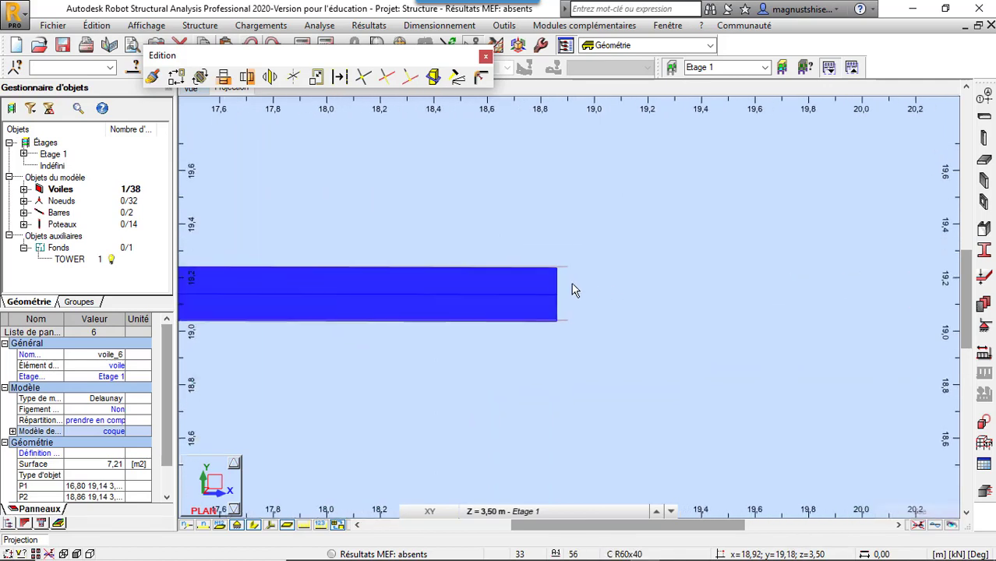
scroll(570, 287, "up", 1)
scroll(571, 287, "up", 1)
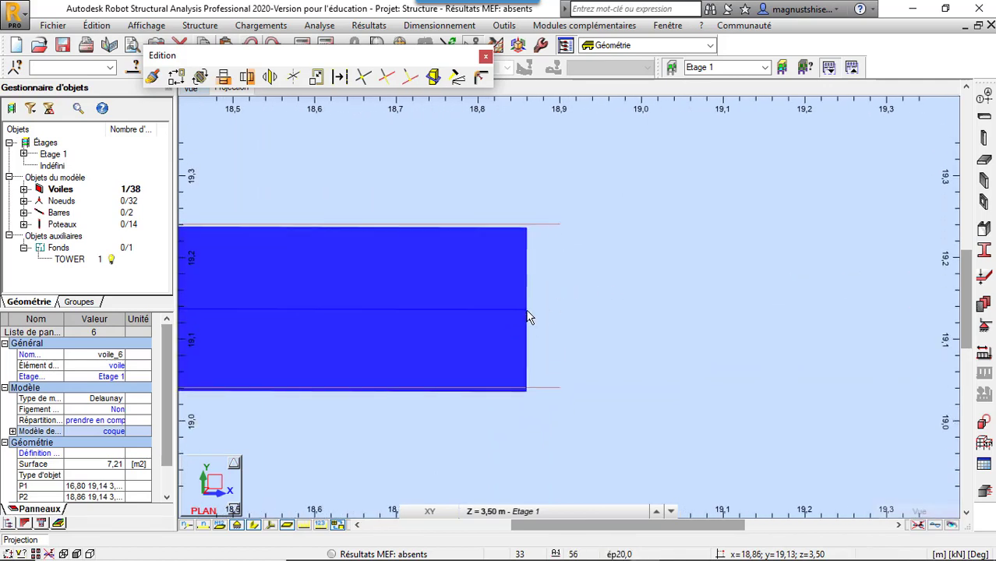
scroll(615, 303, "down", 2)
scroll(615, 303, "down", 2)
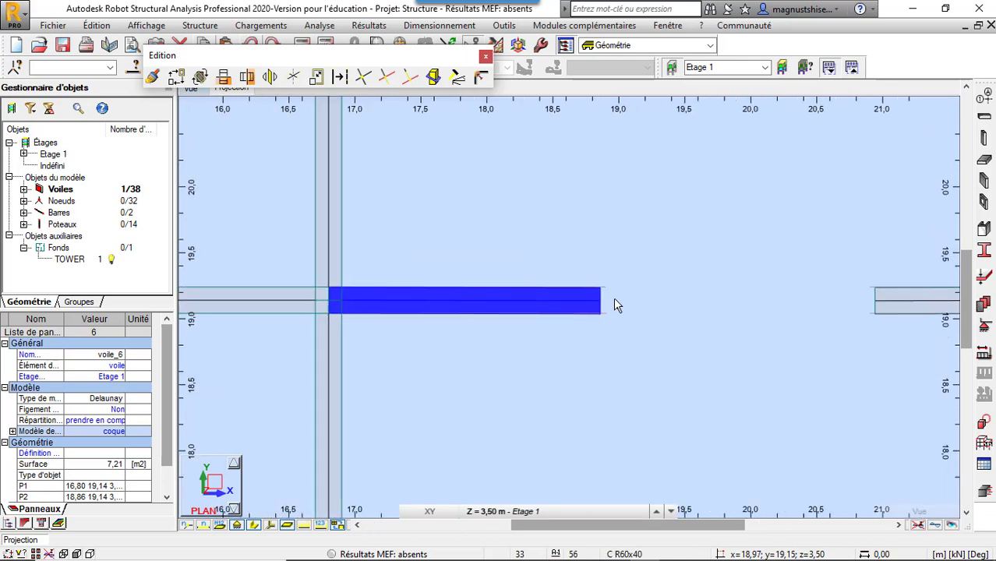
scroll(616, 300, "up", 2)
scroll(632, 328, "up", 2)
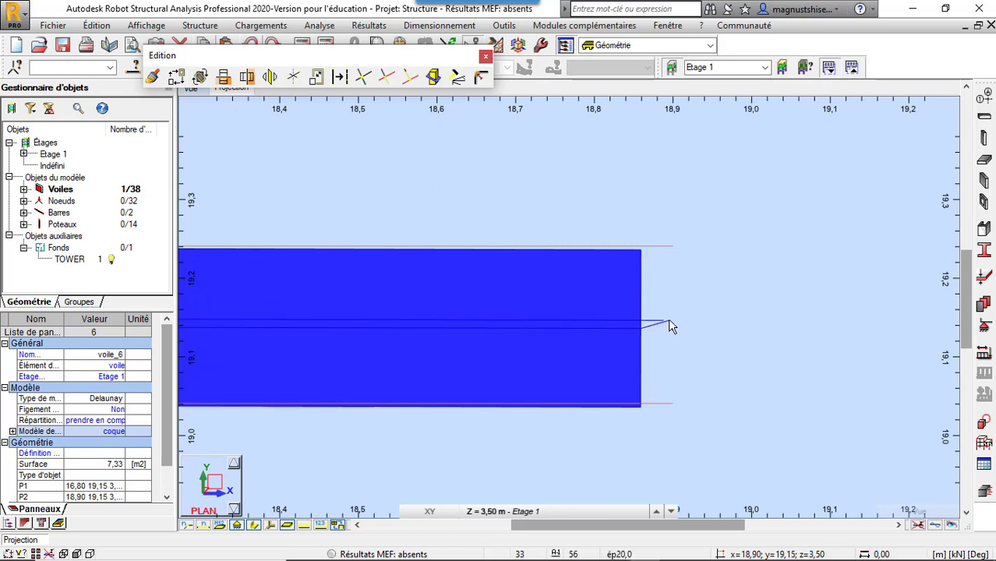
scroll(692, 332, "up", 2)
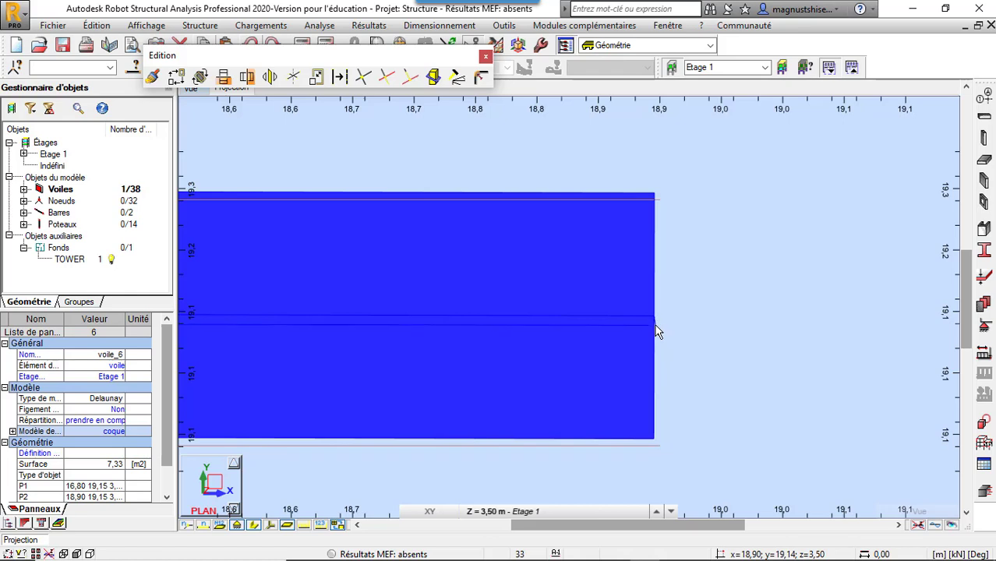
left_click(656, 331)
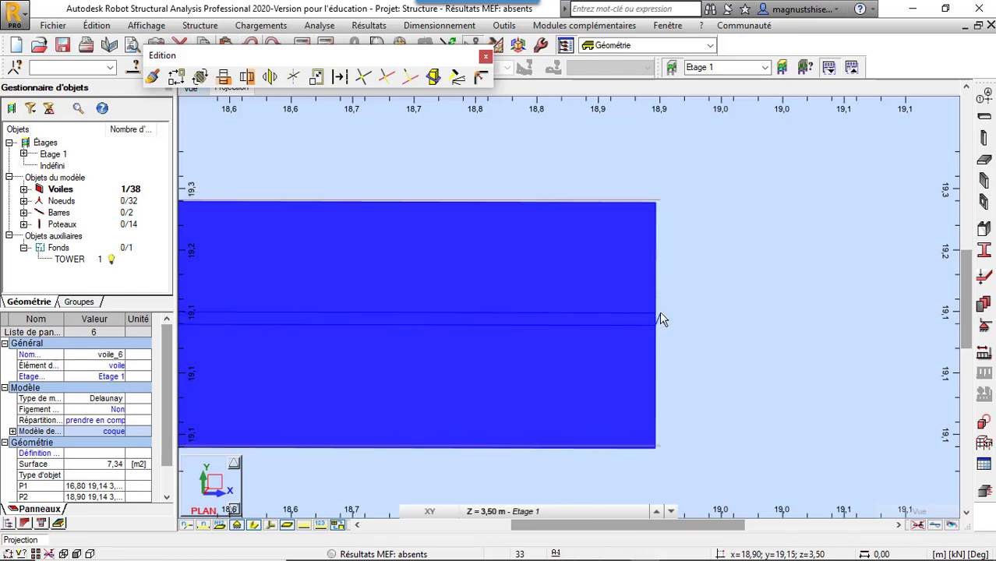
left_click(659, 313)
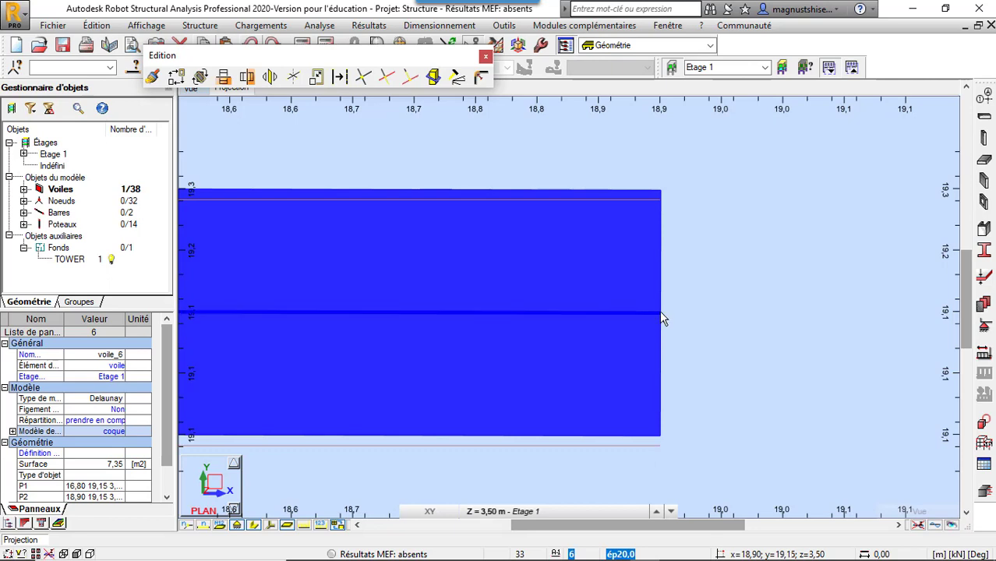
scroll(659, 317, "down", 3)
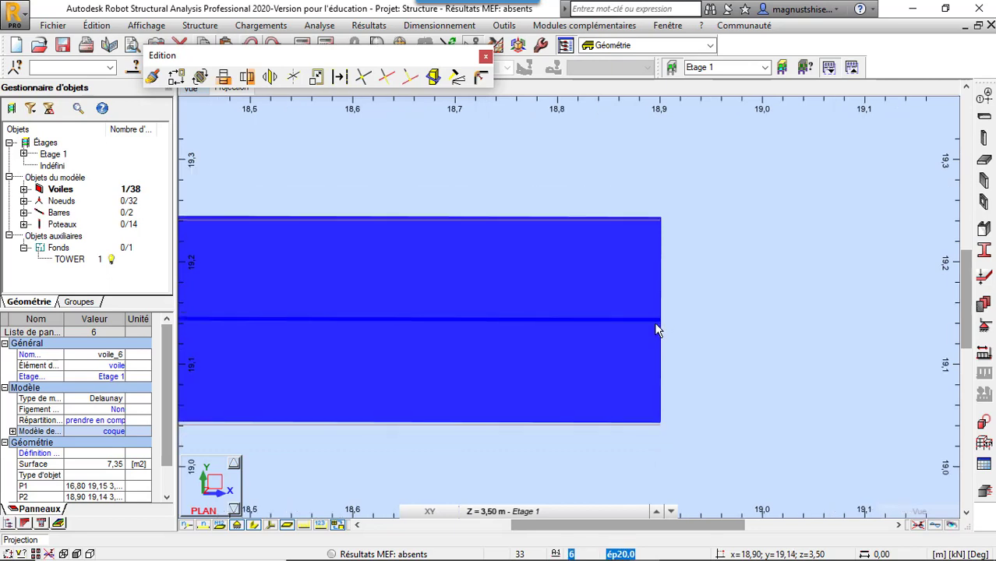
- Deselect voile_6 and select voile_33, the right E group's middle wall
left_click(671, 395)
scroll(463, 351, "down", 3)
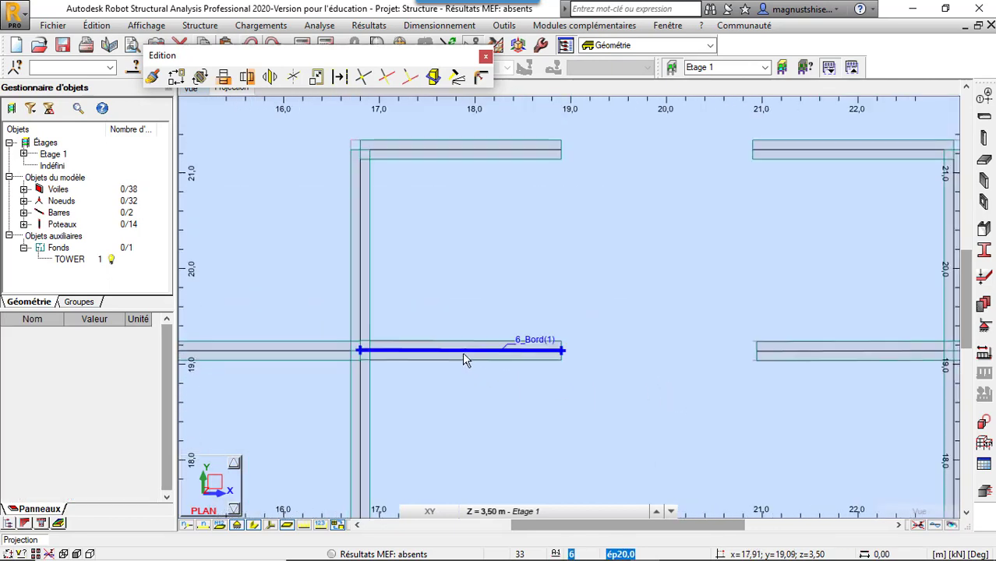
scroll(753, 359, "up", 2)
scroll(805, 354, "up", 2)
left_click(760, 366)
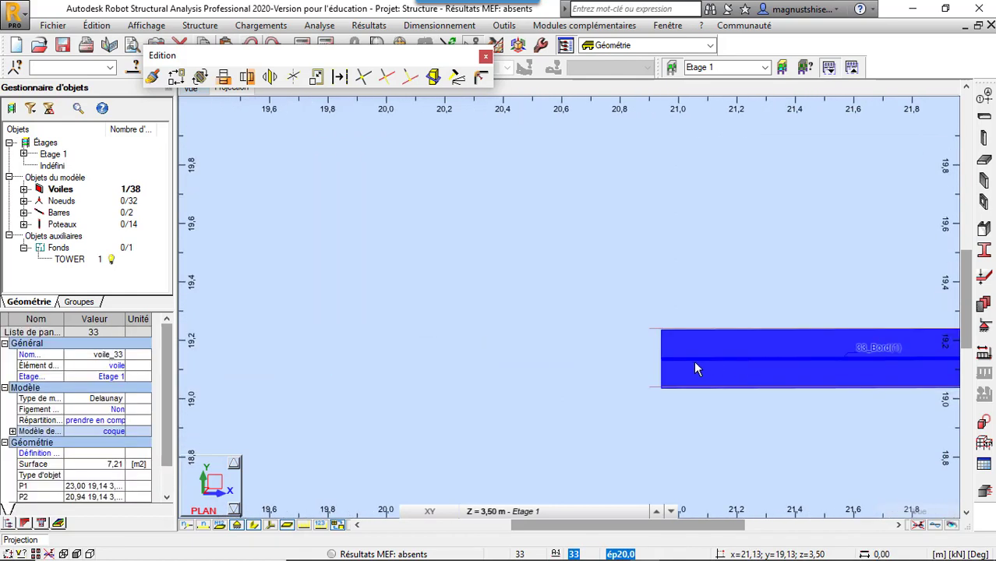
scroll(645, 355, "up", 2)
left_click(640, 351)
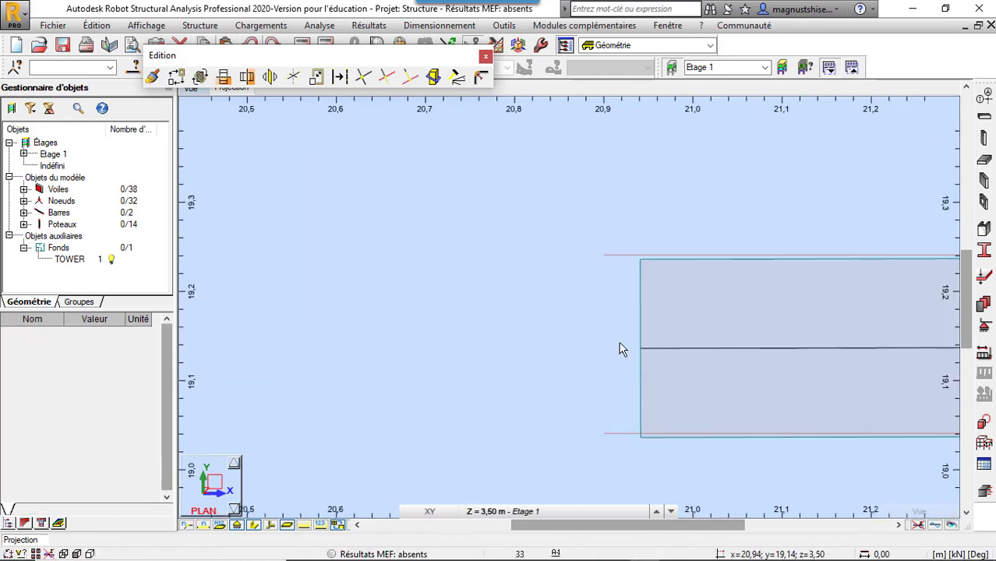
left_click(641, 350)
left_click(638, 347)
left_click(640, 349)
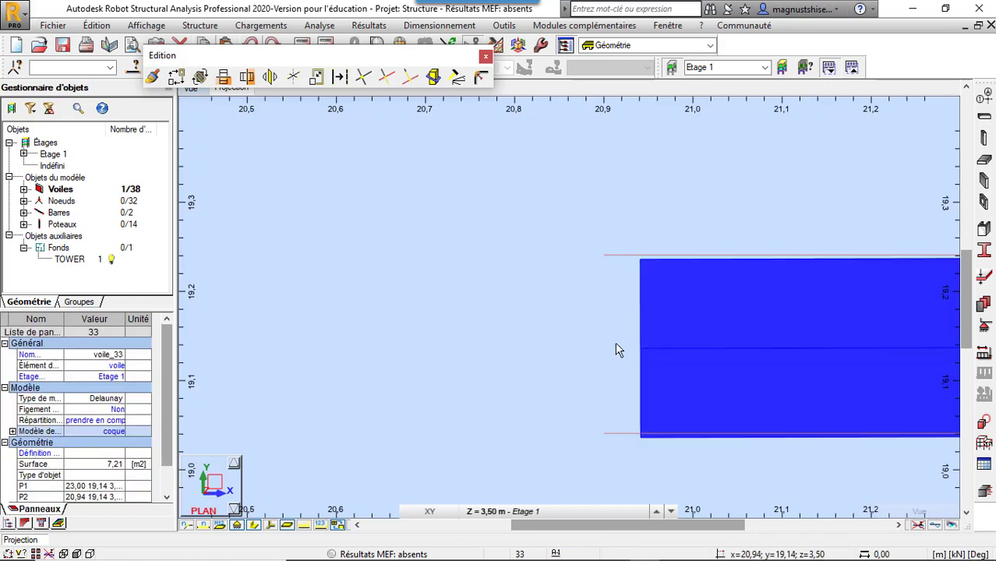
left_click(612, 344)
left_click(642, 350)
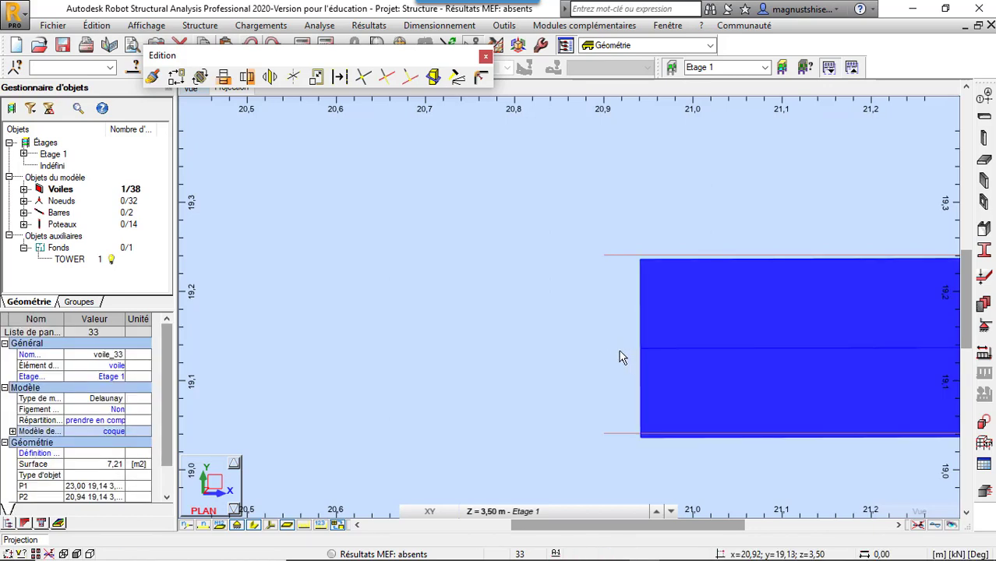
scroll(639, 352, "up", 2)
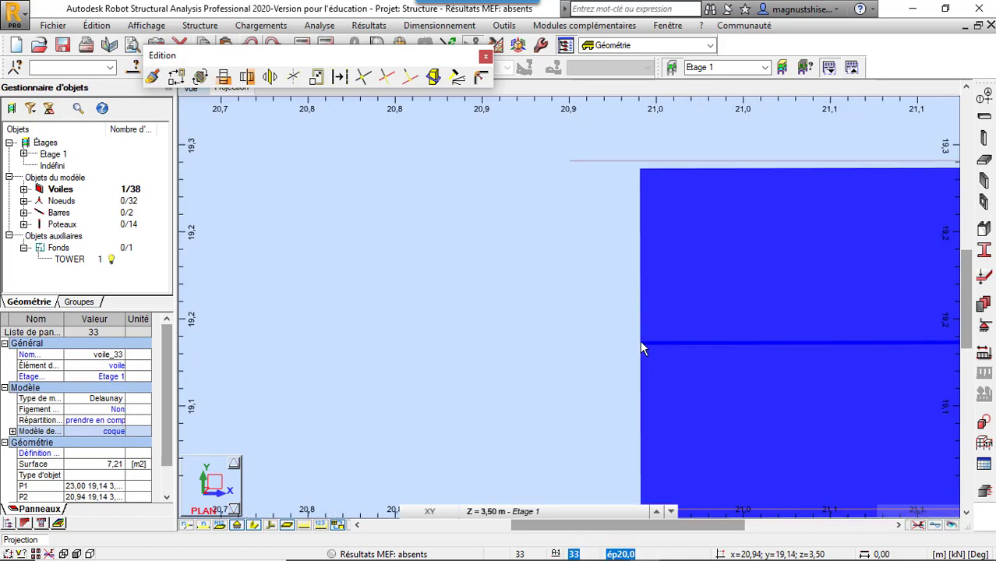
- Stretch voile_33's left edge to x = 20,90, then deselect it and zoom out
left_click(641, 343)
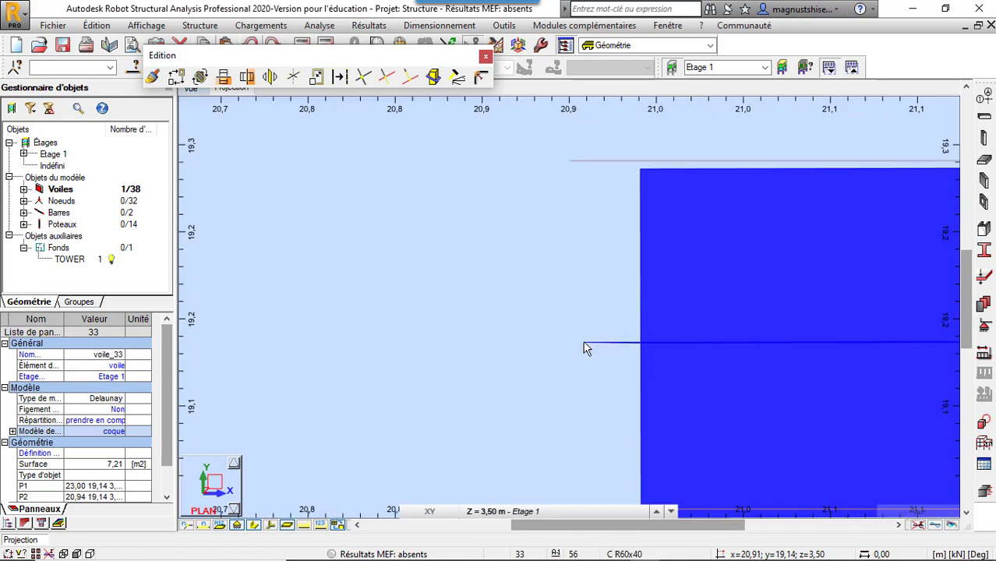
left_click(582, 343)
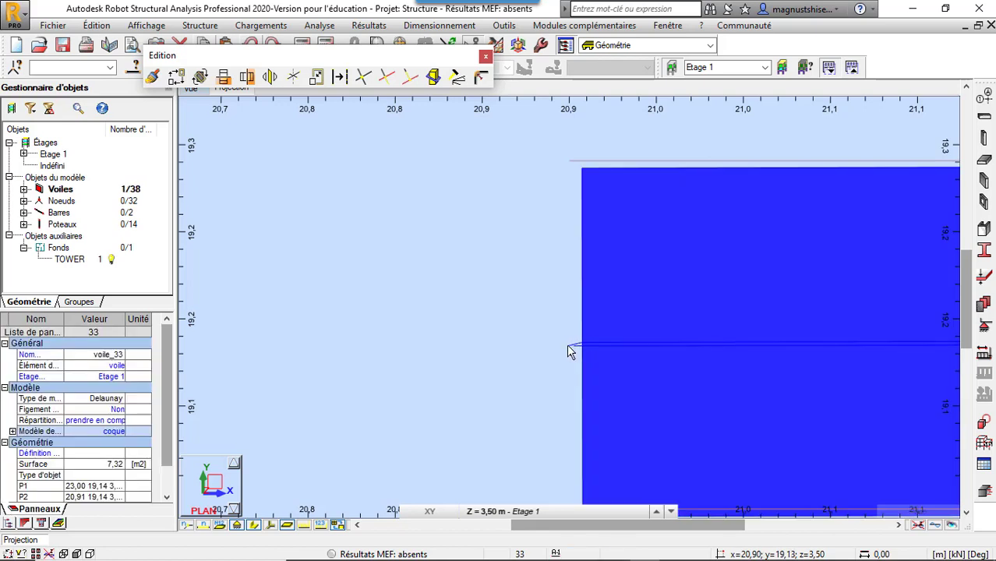
left_click_drag(570, 351, 566, 342)
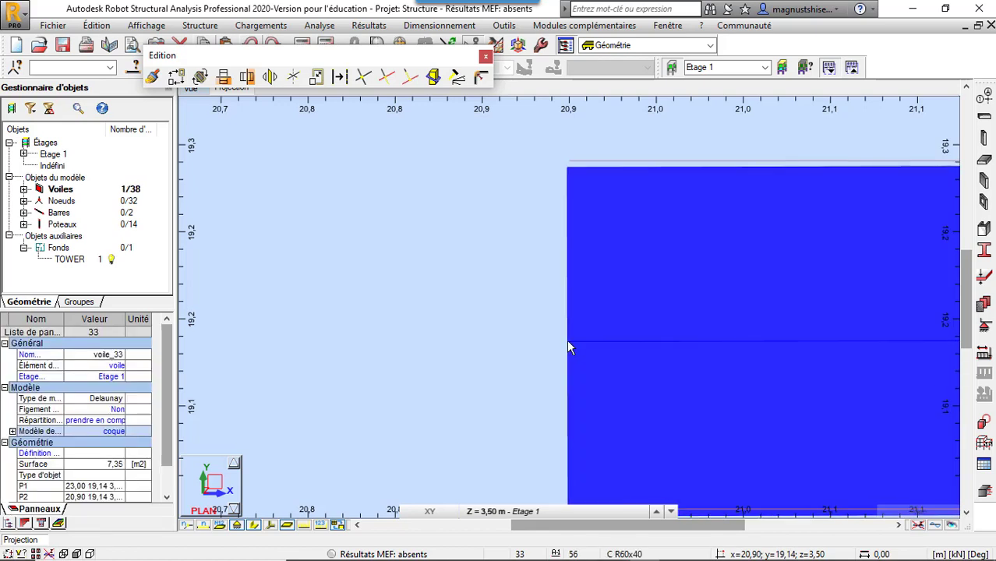
left_click(522, 322)
scroll(549, 326, "down", 2)
scroll(577, 303, "down", 2)
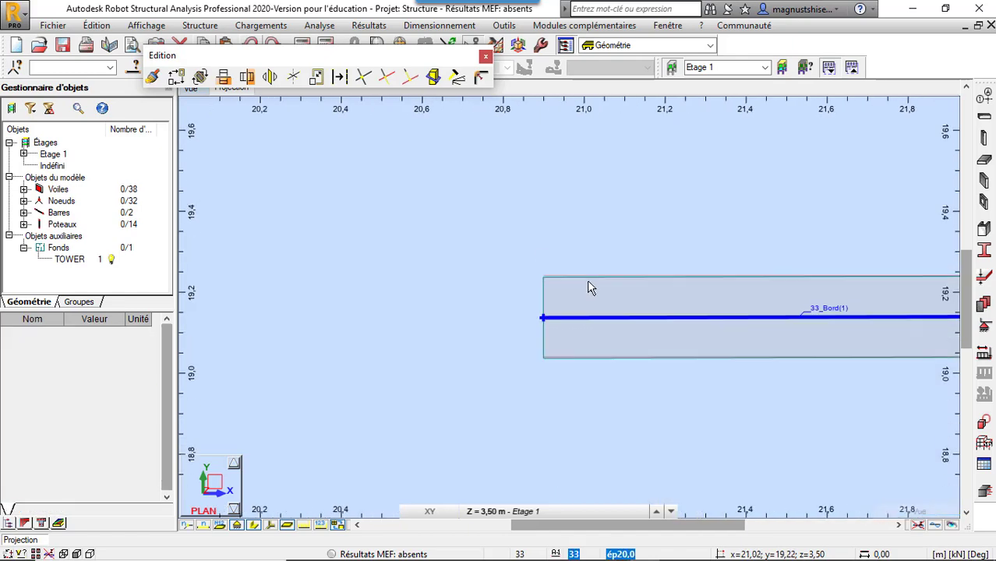
scroll(591, 273, "down", 2)
scroll(593, 266, "down", 3)
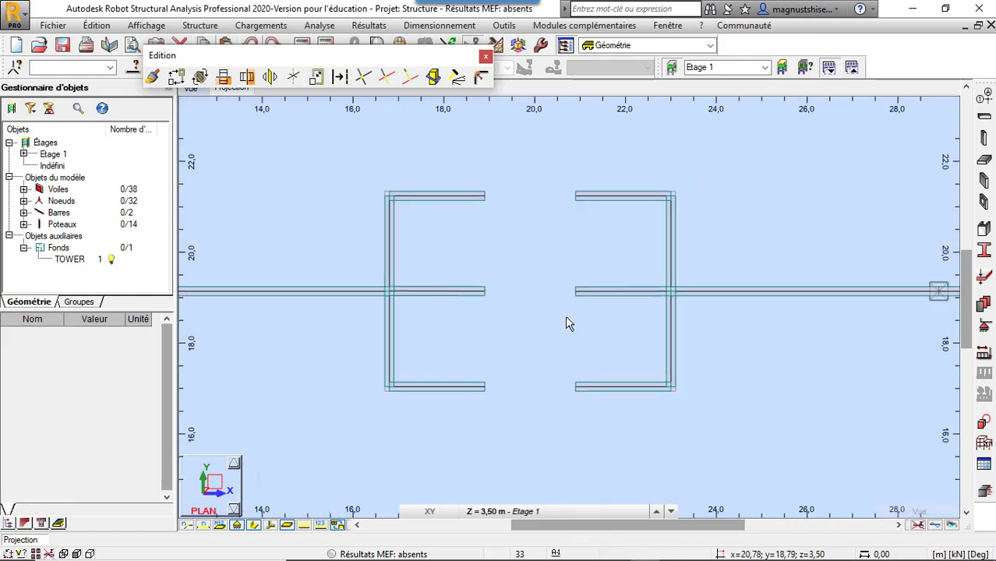
- Switch to the 3D view and display columns with their true section shapes
left_click(484, 59)
scroll(683, 355, "down", 3)
scroll(619, 345, "down", 3)
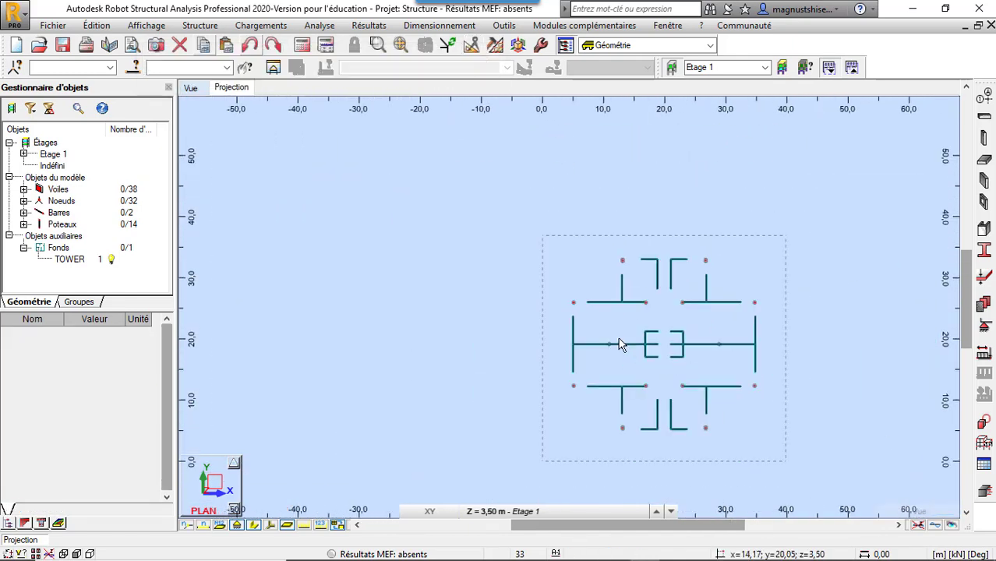
scroll(761, 344, "up", 2)
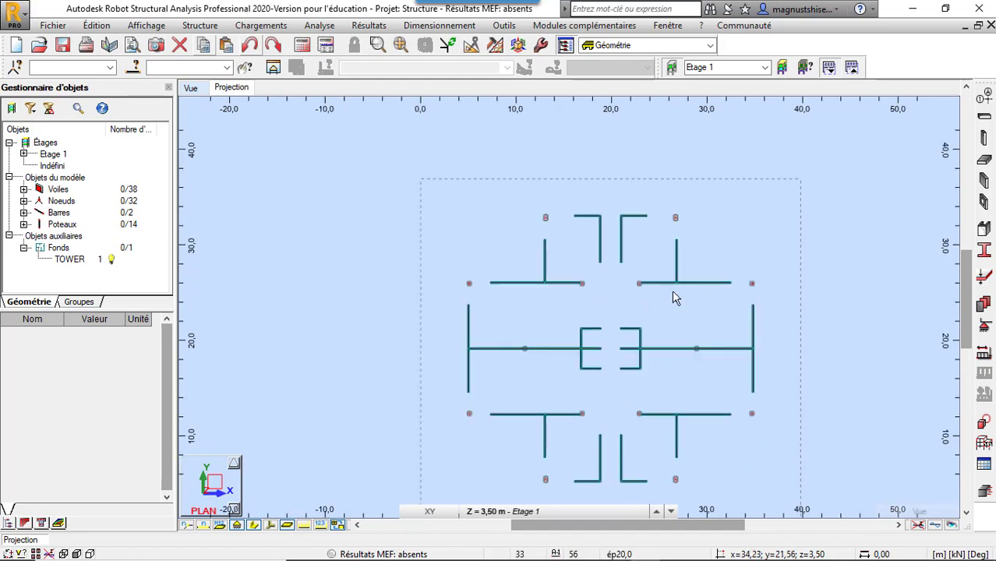
left_click(191, 89)
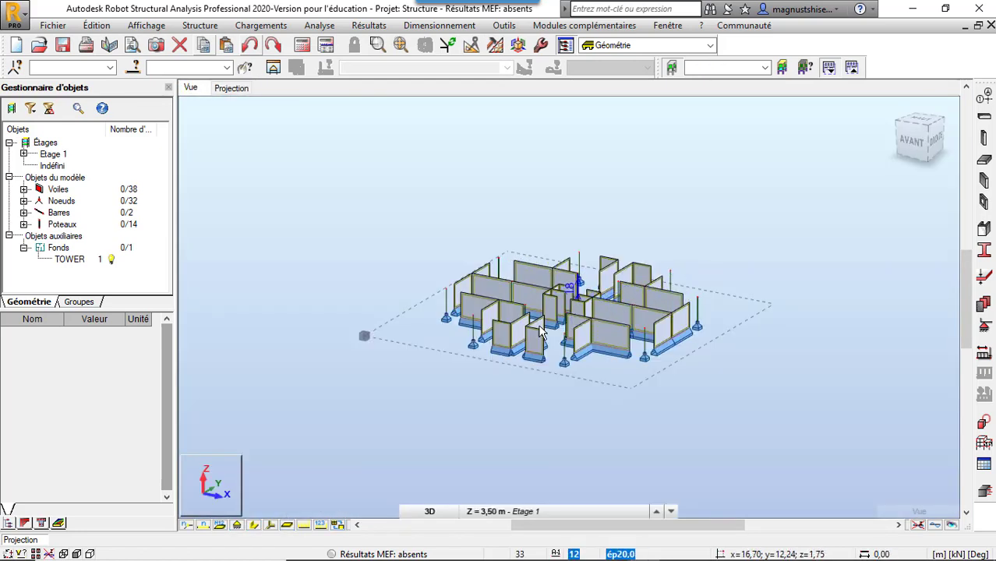
left_click(255, 527)
- Rotate the 3D model freely to view it from another side
right_click(185, 223)
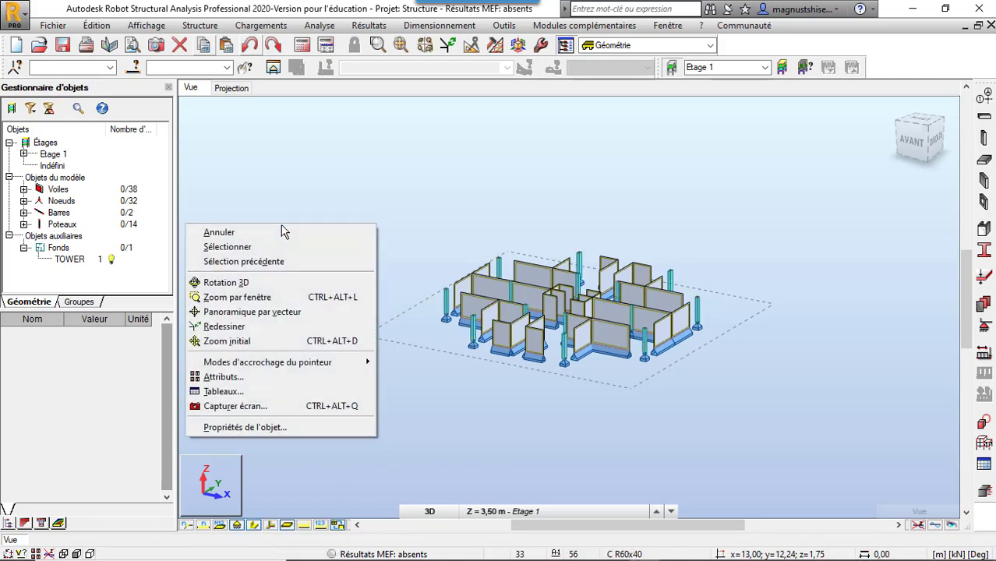
left_click(286, 282)
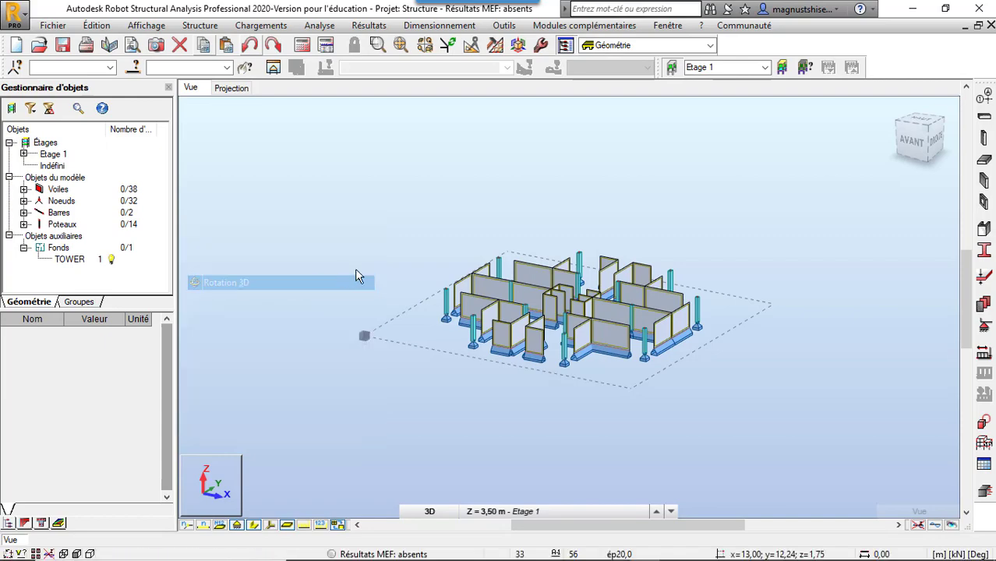
mouse_move(362, 334)
left_mouse_down()
mouse_move(492, 348)
mouse_move(408, 266)
left_mouse_up()
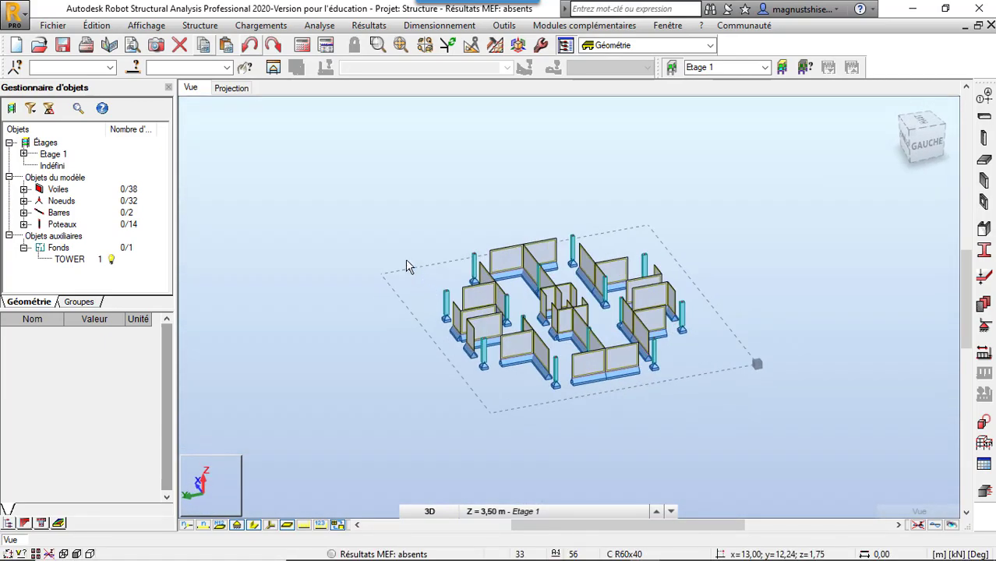
- Show the plan at the Base level and window-select all floor walls and nodes
left_click(240, 89)
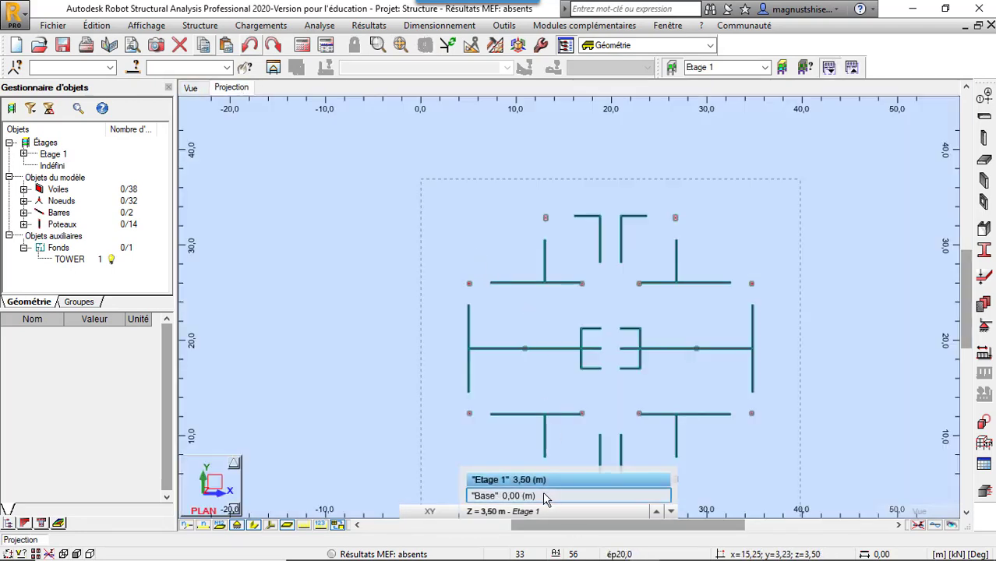
left_click(546, 495)
scroll(476, 240, "down", 1)
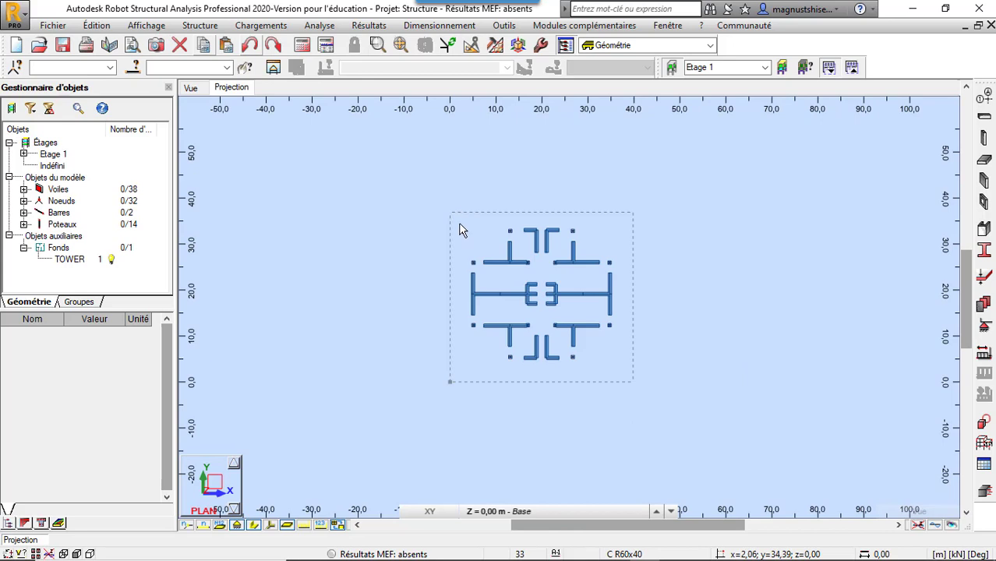
left_click_drag(460, 231, 620, 383)
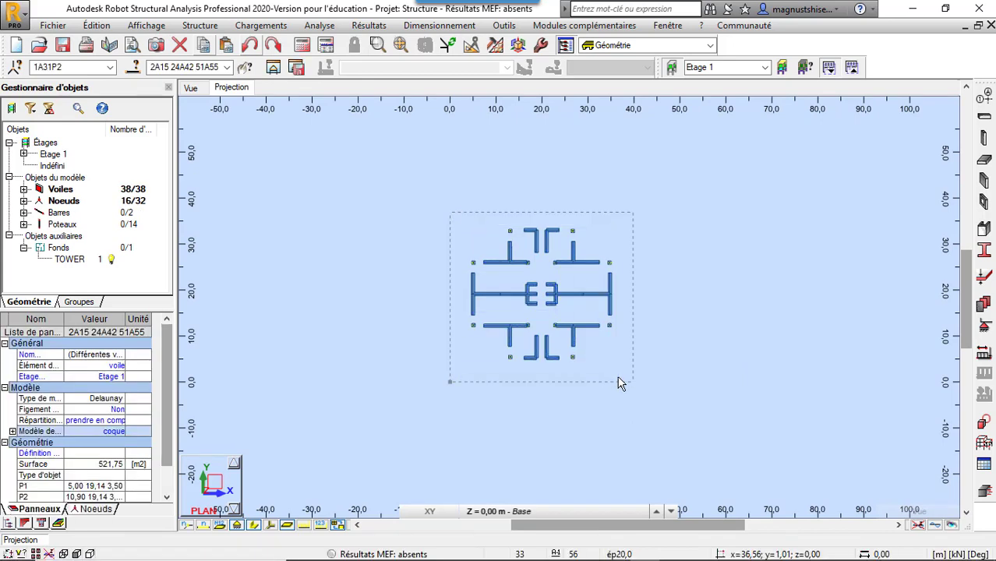
- Apply Fixed nodal supports to the selected base nodes, check the Linear tab, then close Supports
left_click(984, 326)
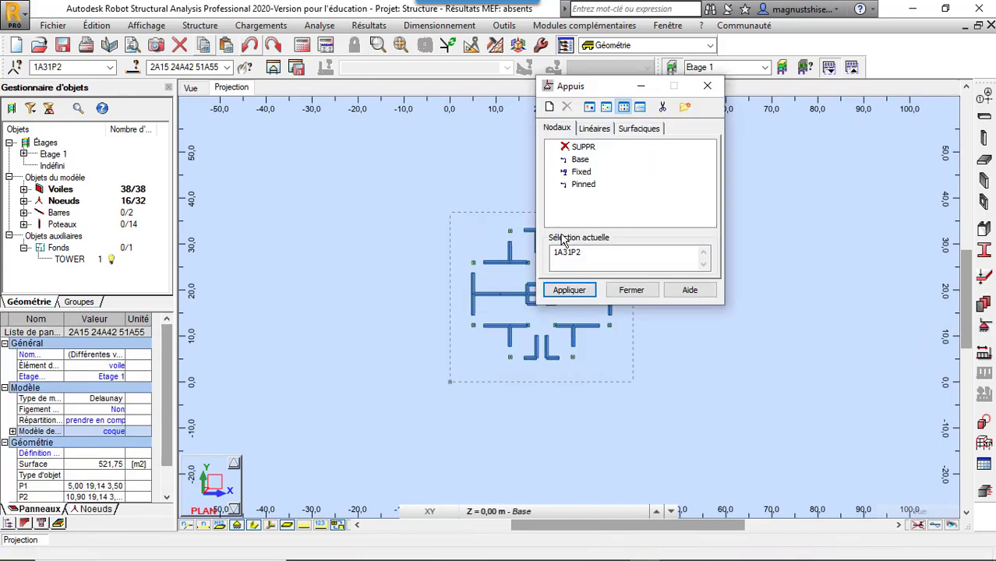
left_click(581, 172)
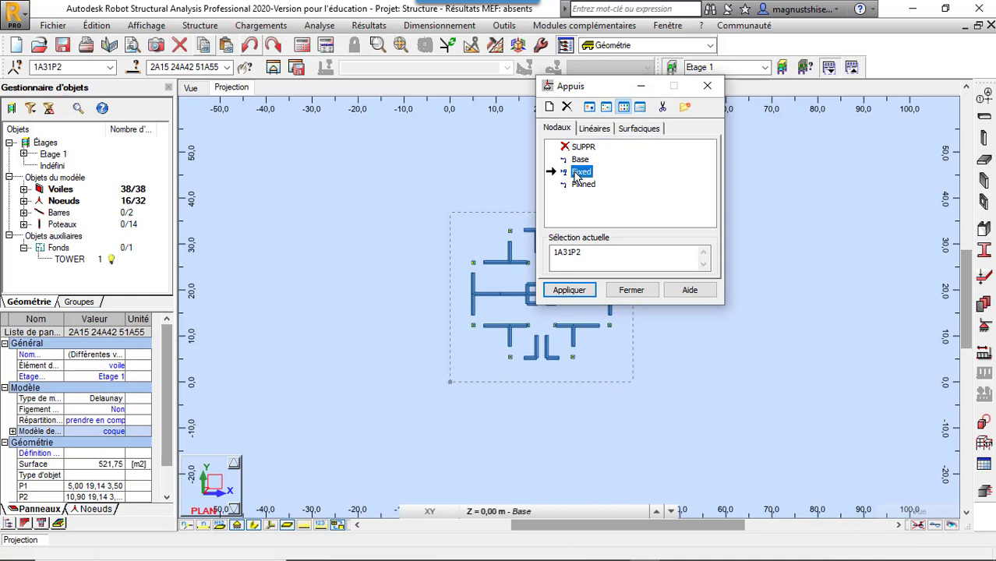
left_click(574, 294)
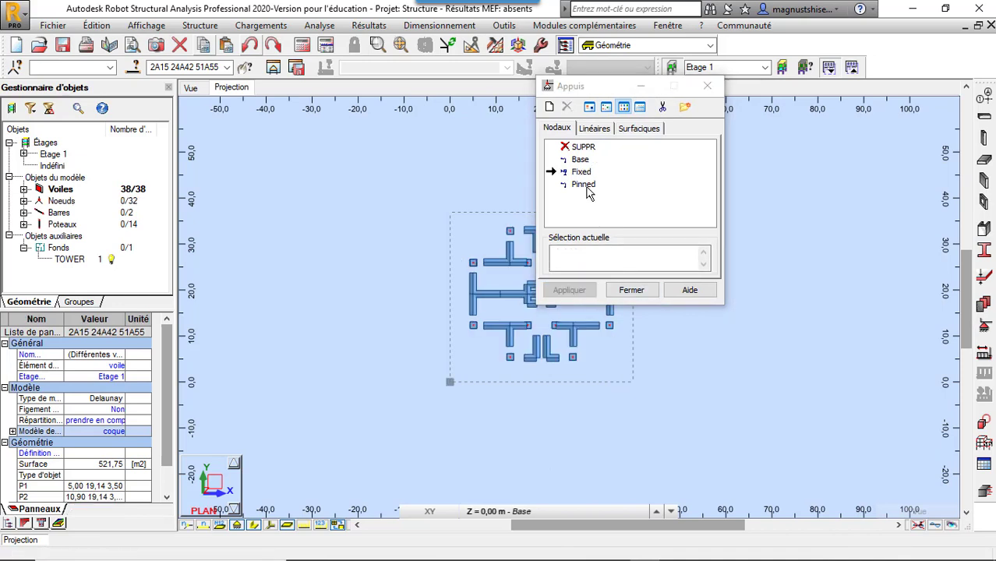
left_click(592, 130)
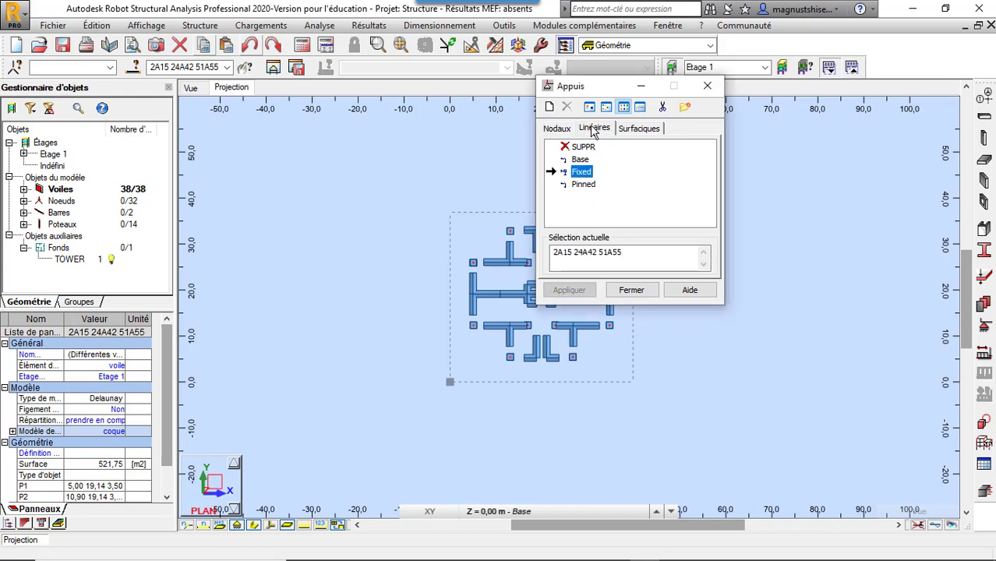
left_click(580, 171)
left_click(573, 266)
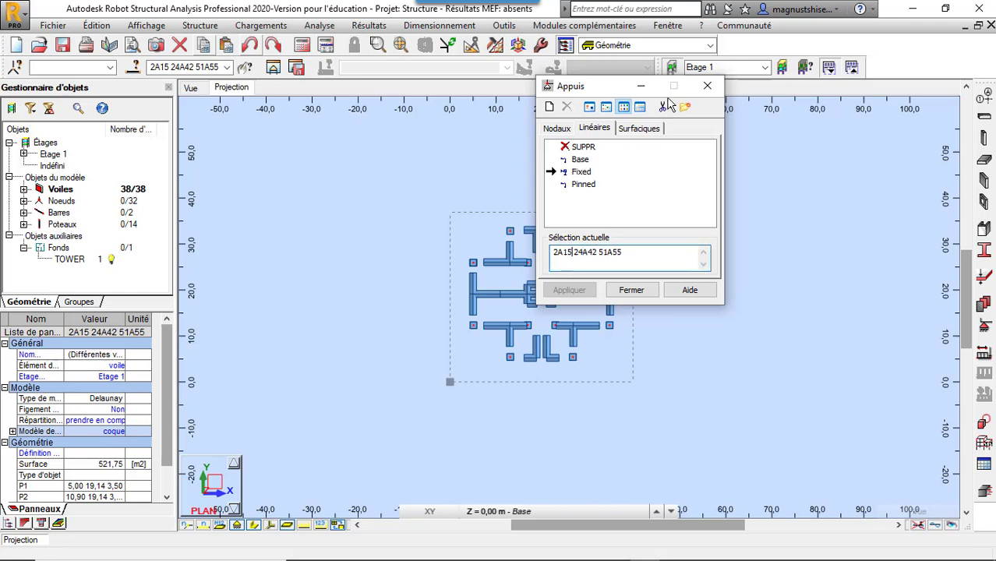
left_click(707, 86)
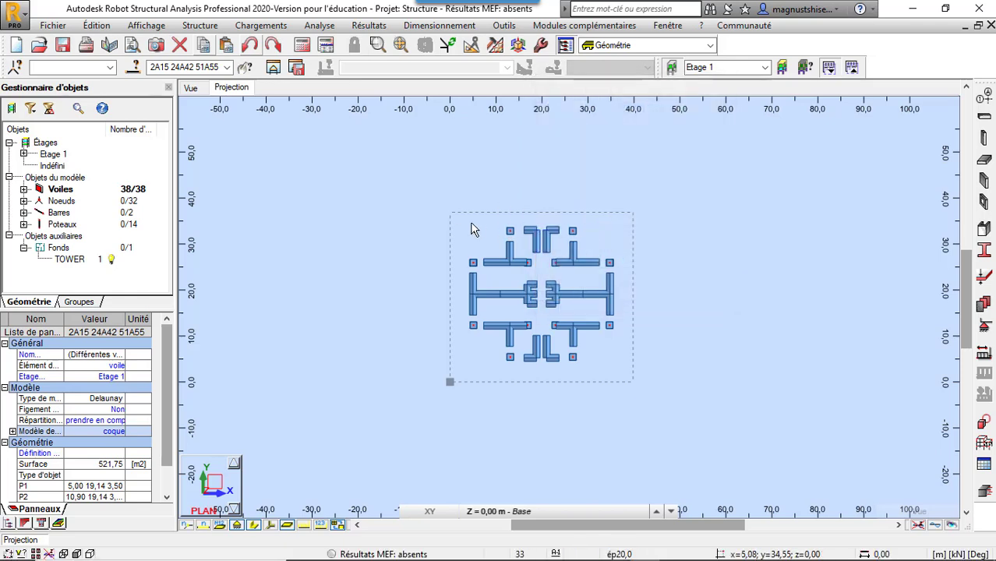
- Reselect the whole base floor and reopen Supports to review the selected walls
left_click_drag(467, 218, 622, 376)
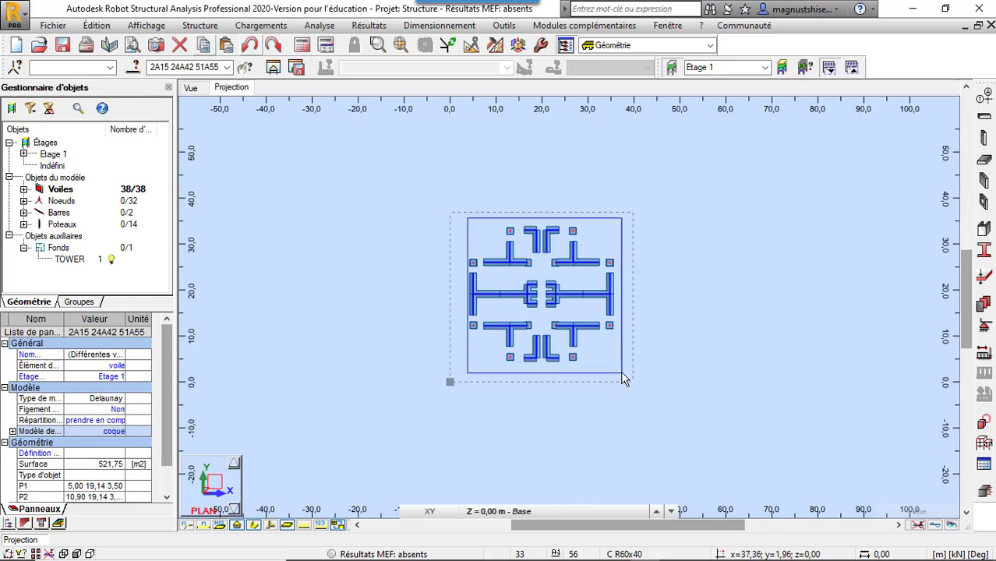
left_click(984, 332)
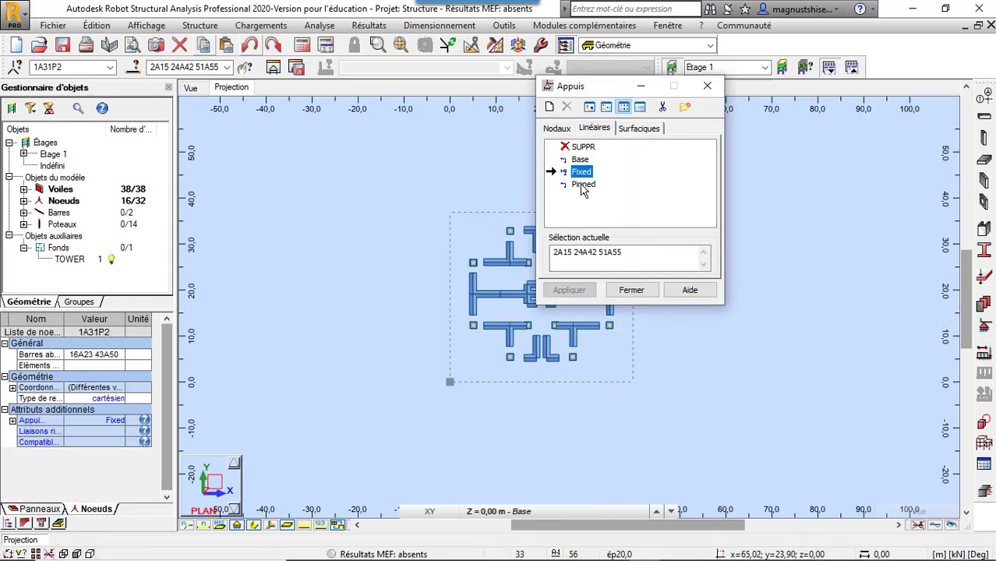
left_click(605, 259)
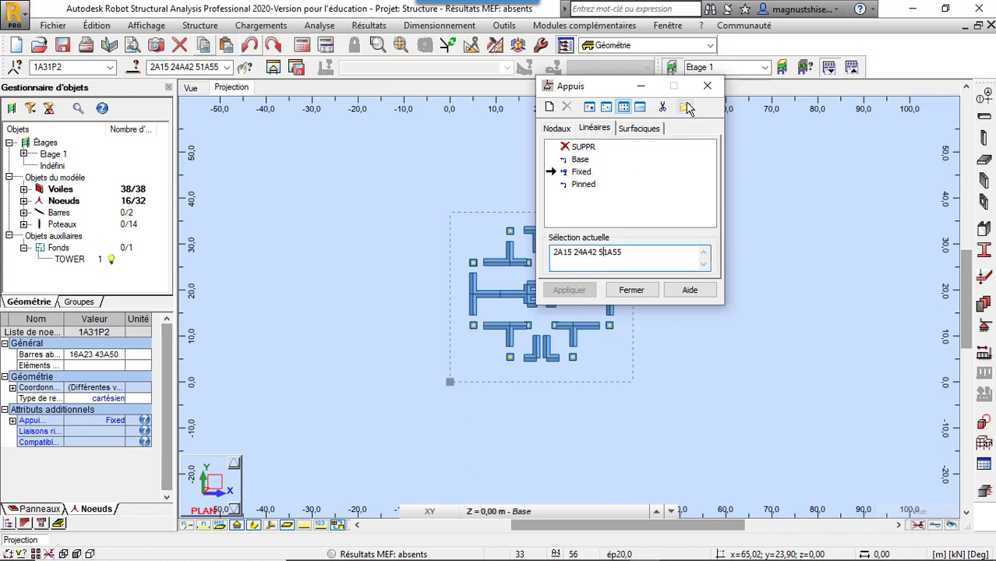
- Show the model in 3D at Etage 1, clear the selection, and reopen nodal Supports
left_click(387, 201)
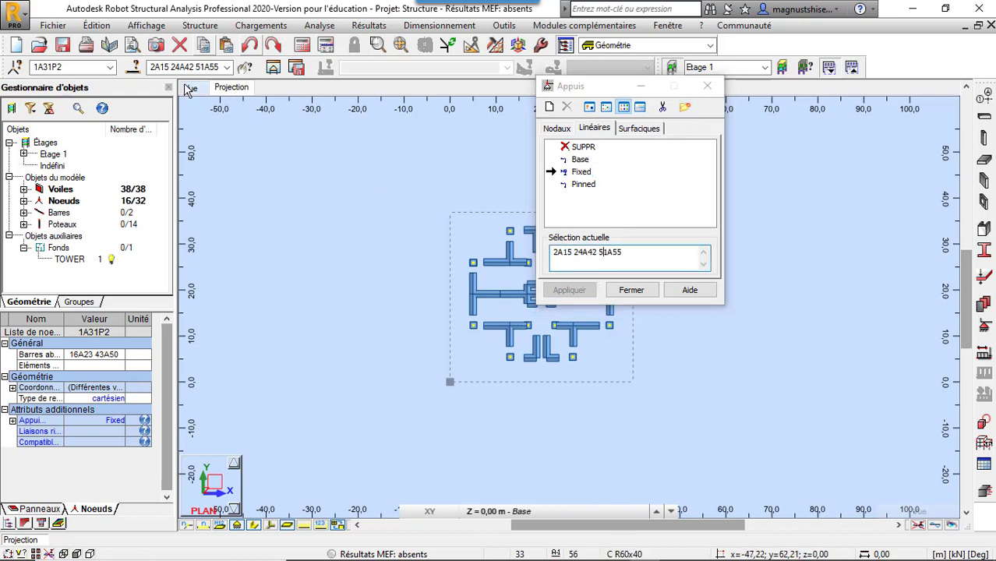
key("ctrl+alt+0")
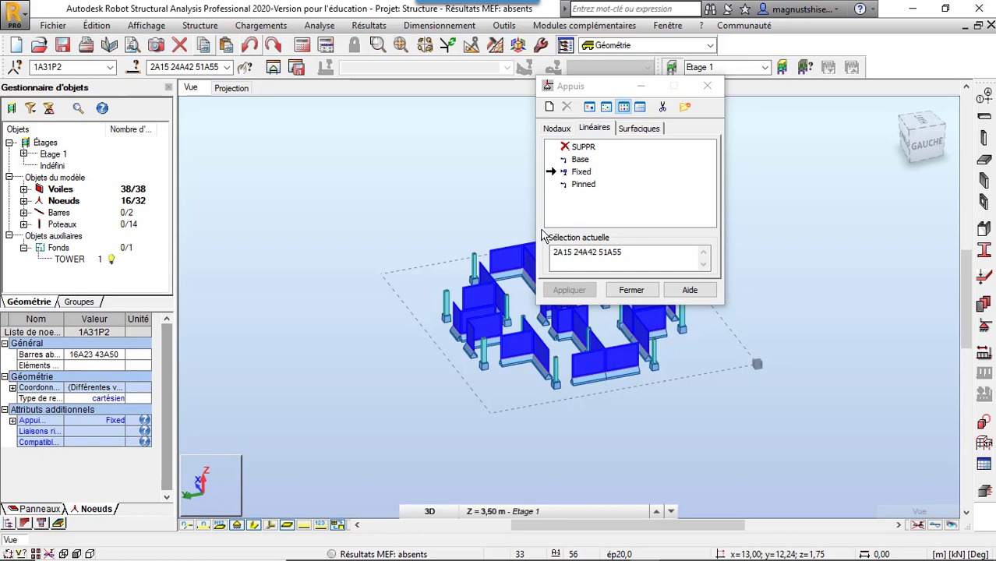
right_click(350, 174)
left_click(357, 192)
left_click(363, 171)
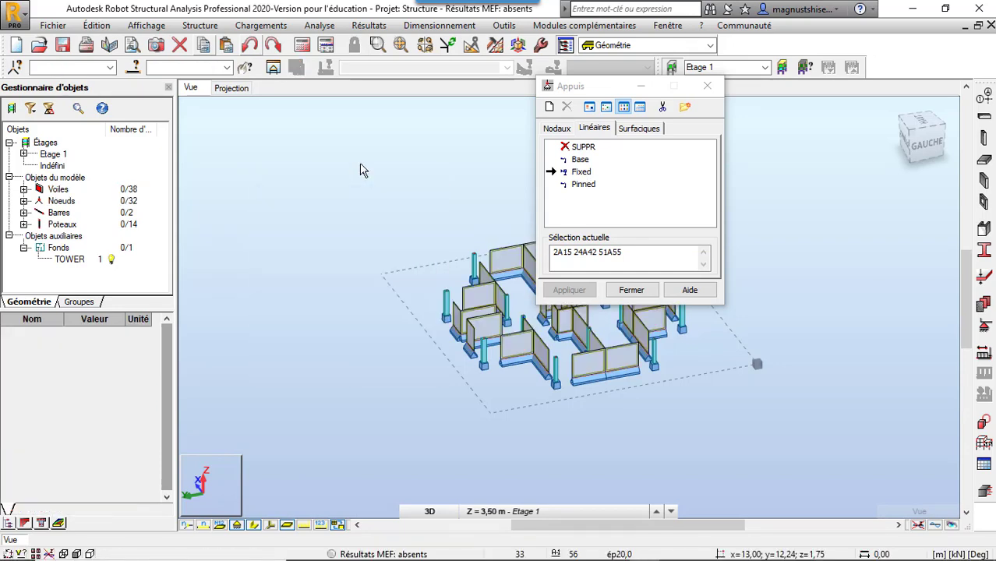
left_click(582, 172)
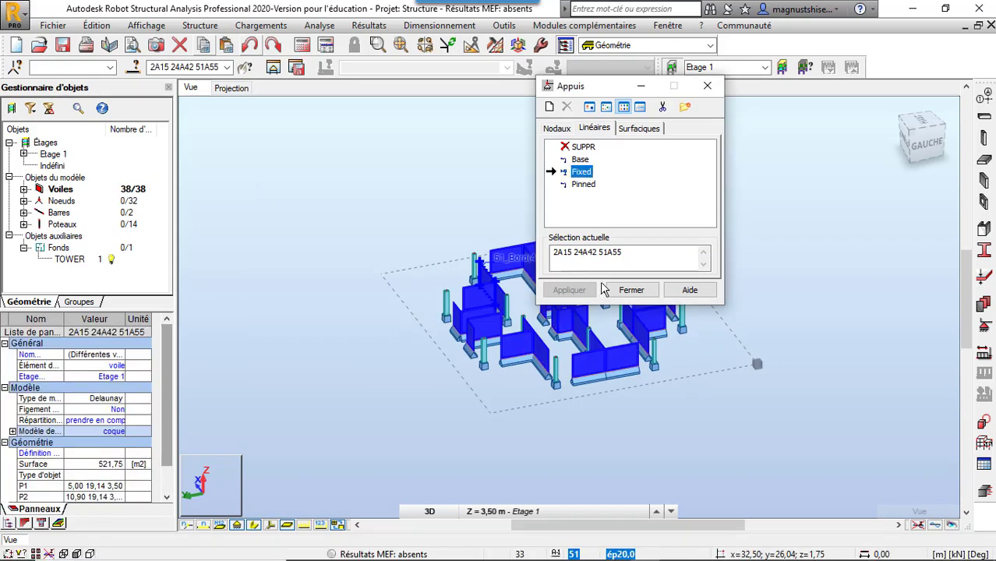
left_click(338, 173)
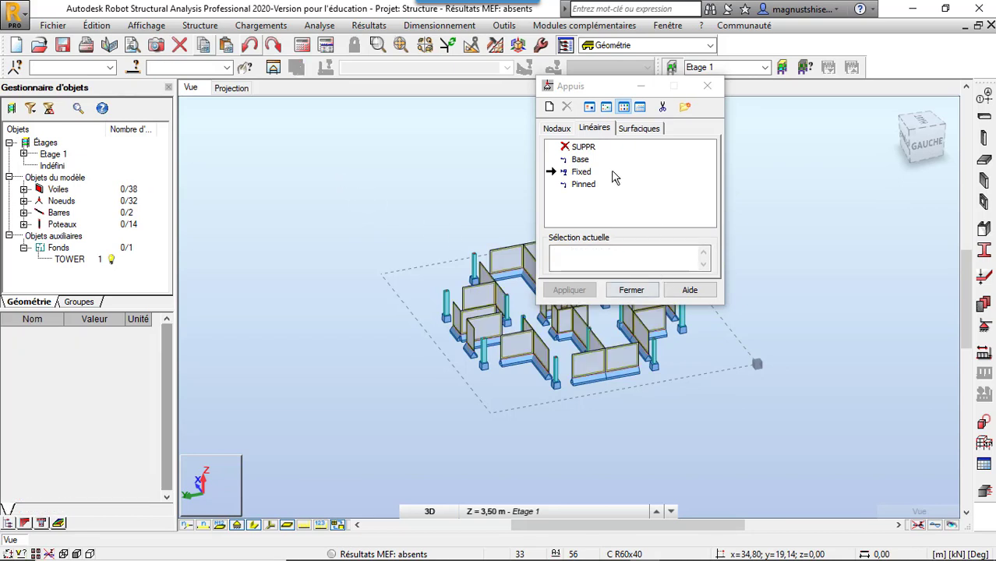
left_click(707, 86)
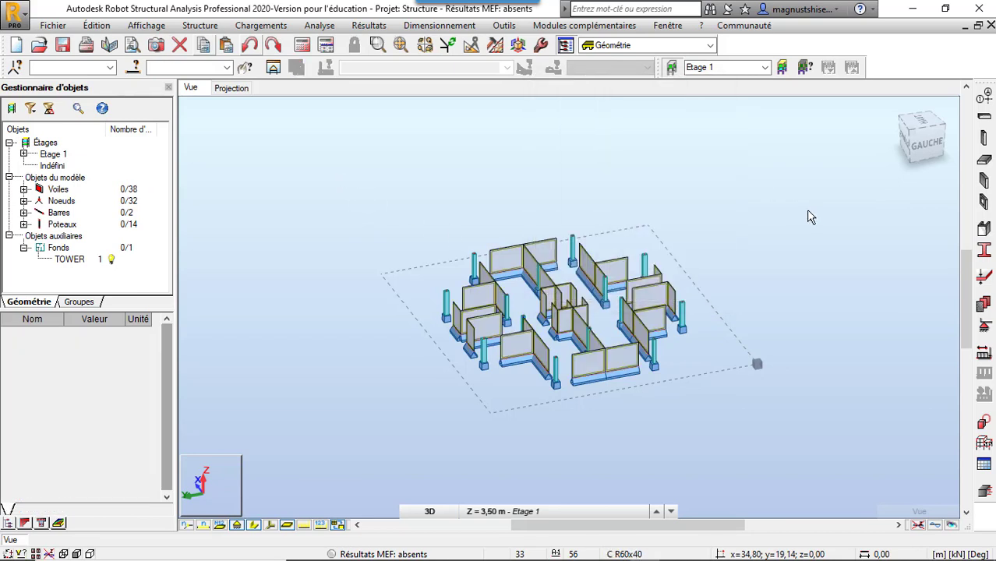
left_click(984, 325)
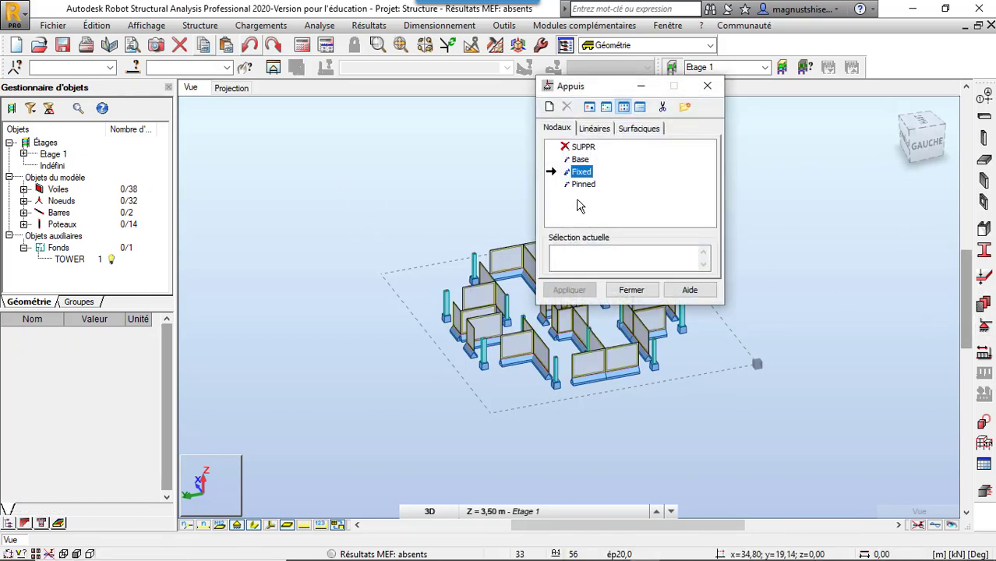
scroll(487, 373, "up", 5)
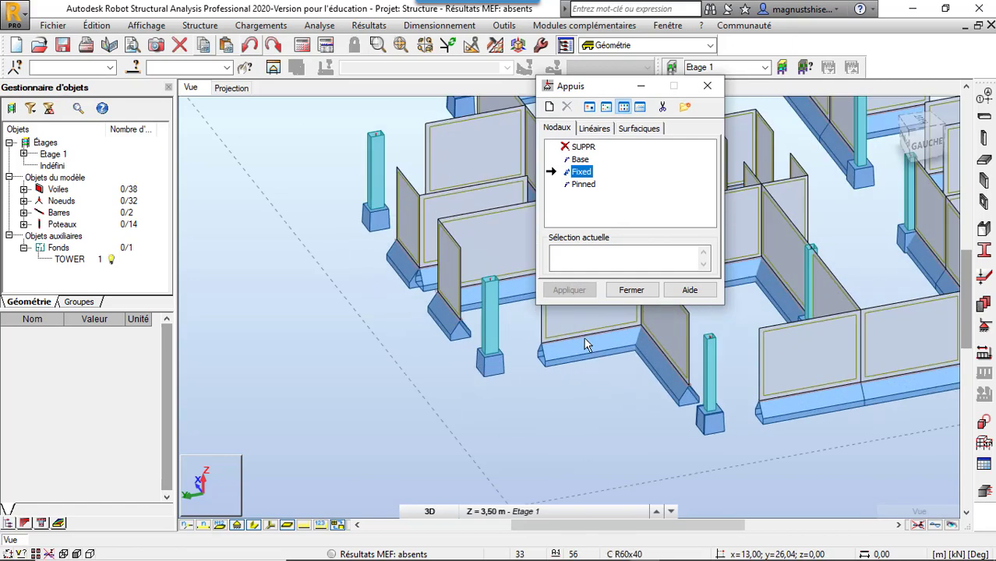
scroll(594, 390, "down", 2)
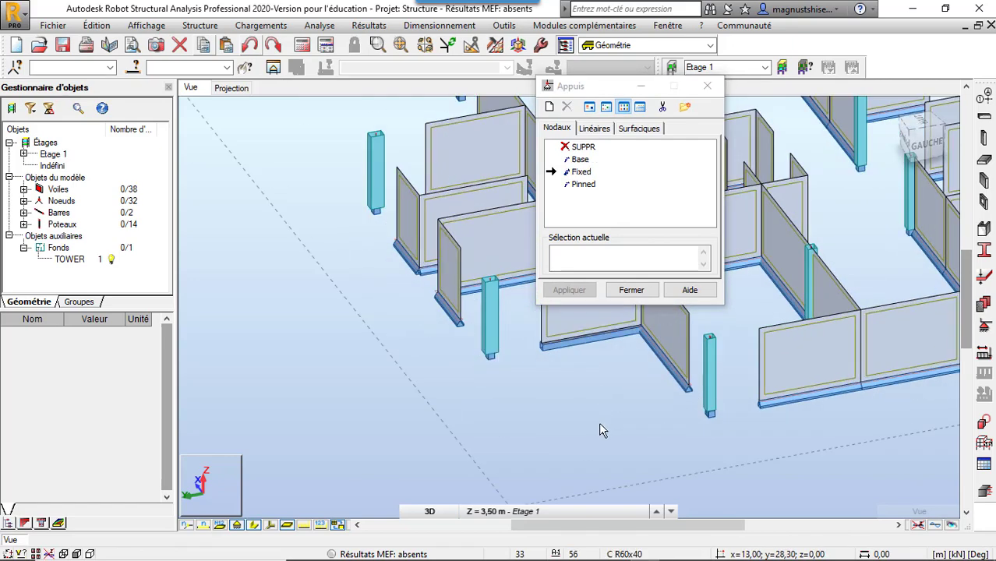
scroll(599, 422, "down", 3)
scroll(484, 370, "up", 2)
scroll(521, 367, "up", 2)
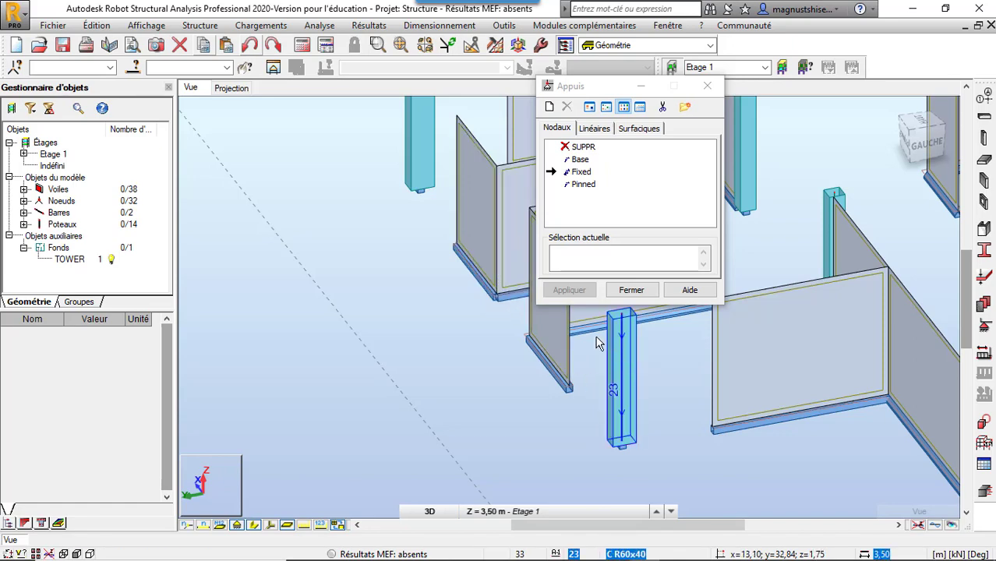
scroll(575, 368, "down", 2)
scroll(575, 368, "down", 2)
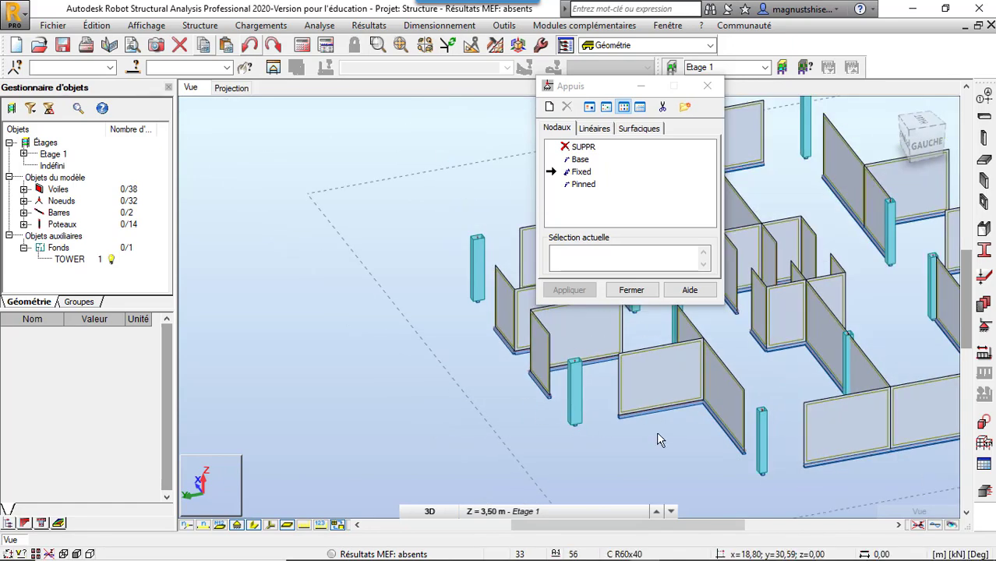
scroll(711, 418, "down", 2)
scroll(848, 439, "up", 4)
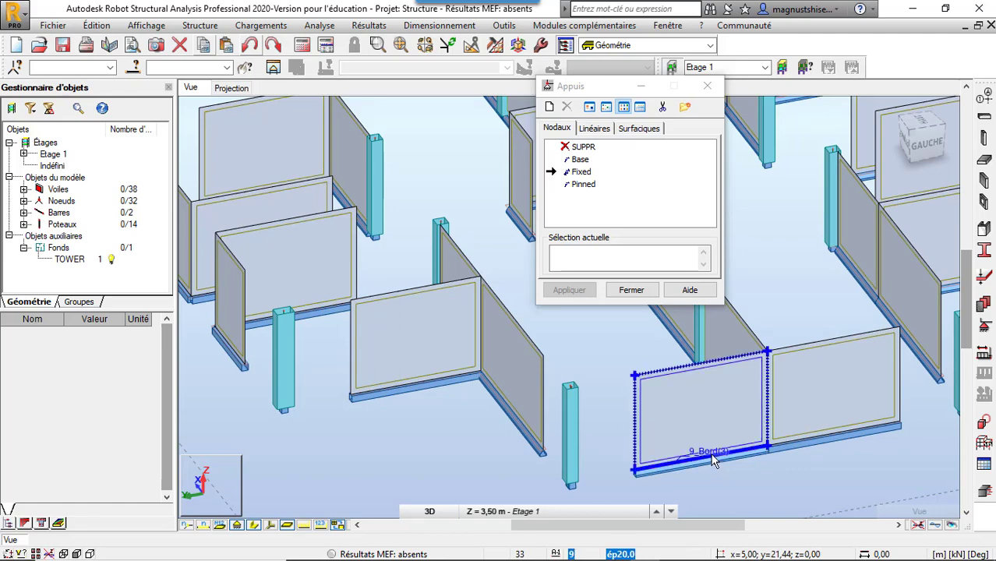
scroll(722, 477, "down", 3)
scroll(678, 392, "up", 5)
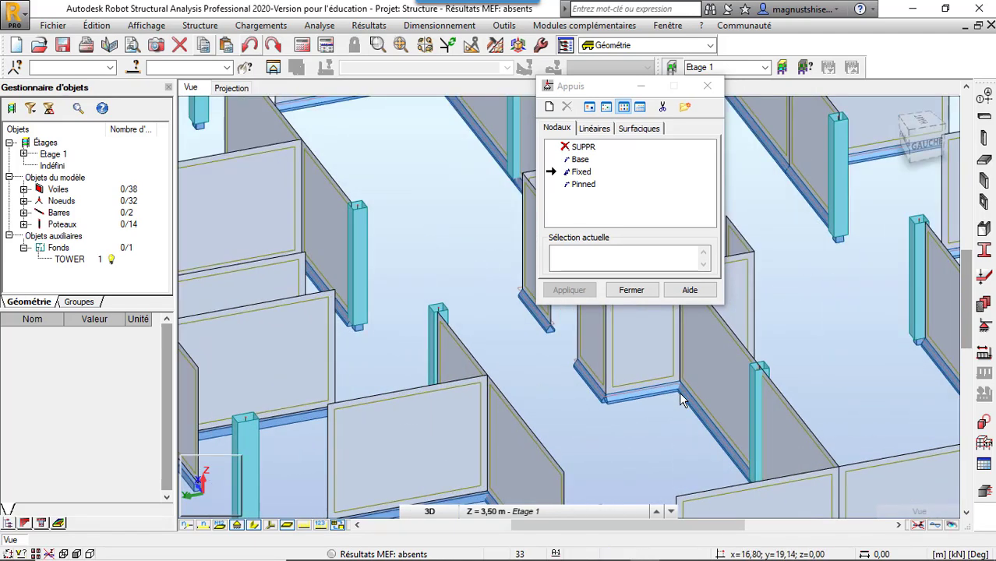
scroll(689, 405, "up", 1)
scroll(701, 418, "up", 2)
scroll(701, 419, "up", 2)
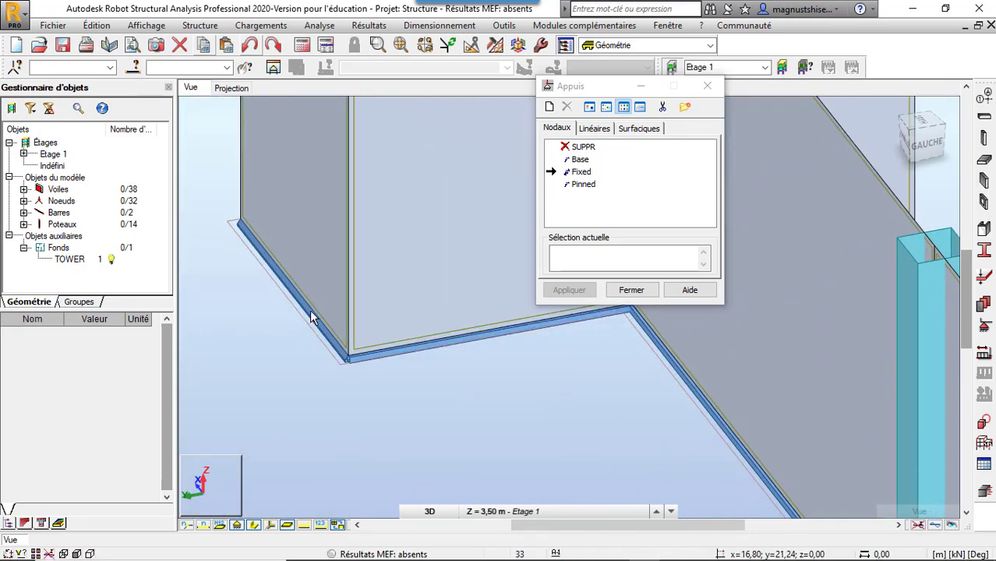
scroll(320, 316, "down", 2)
scroll(474, 435, "down", 2)
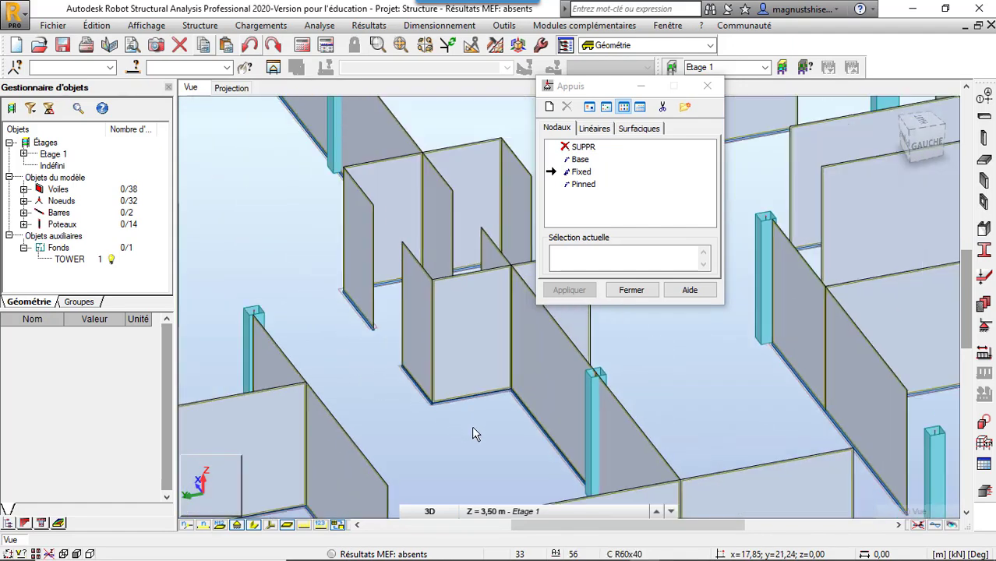
scroll(325, 309, "up", 3)
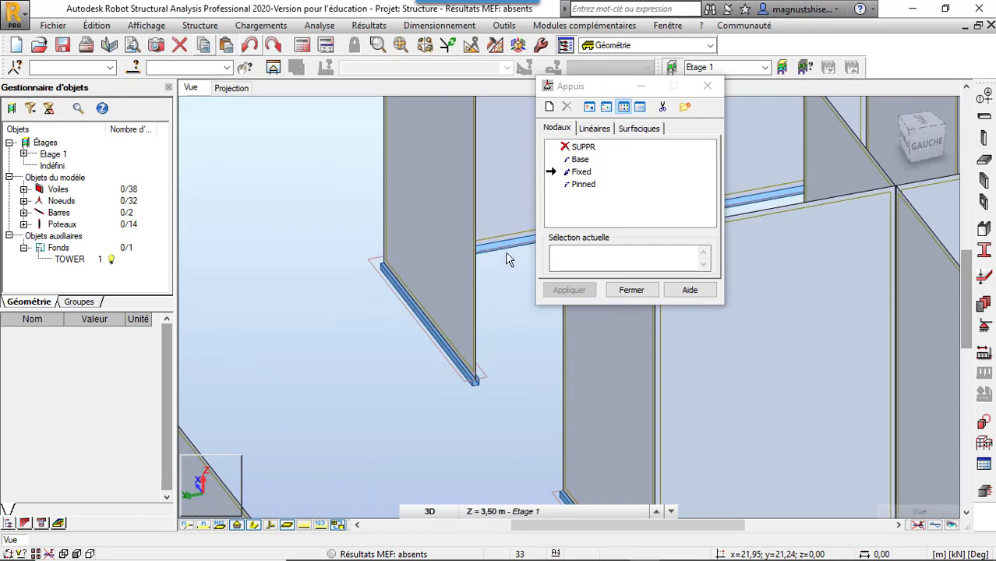
scroll(476, 379, "down", 2)
scroll(477, 380, "down", 3)
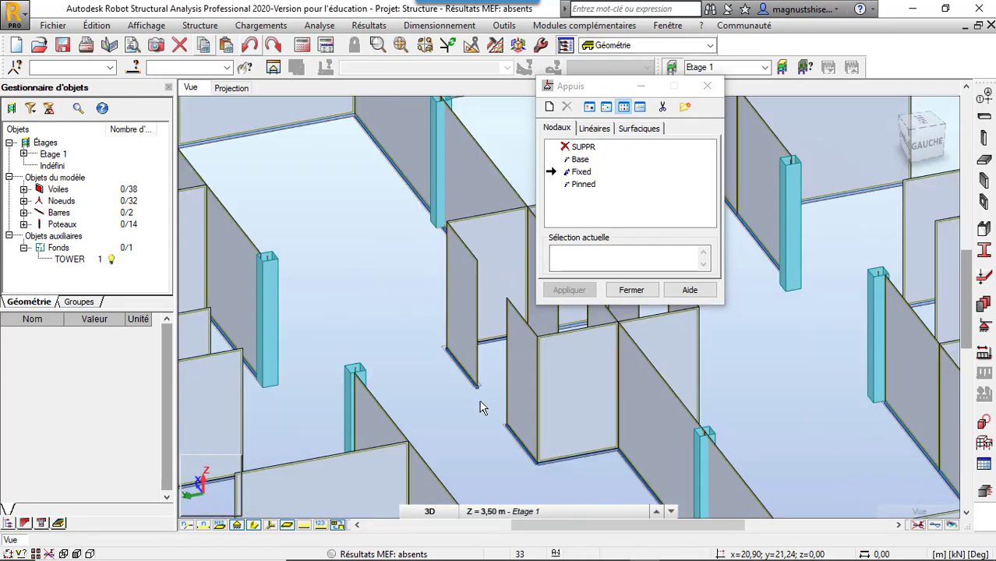
scroll(429, 296, "down", 2)
scroll(377, 207, "up", 2)
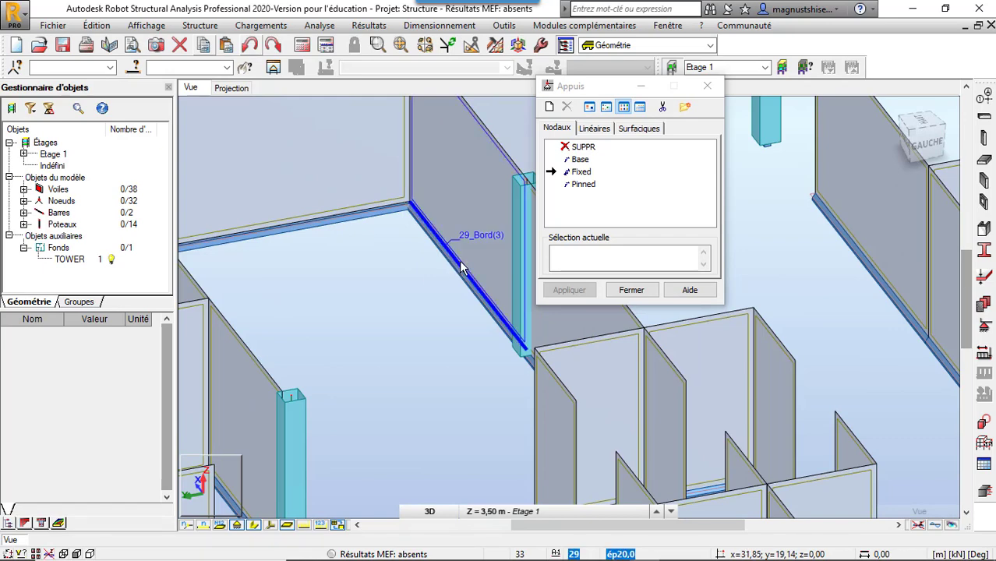
scroll(443, 294, "down", 3)
scroll(348, 318, "up", 3)
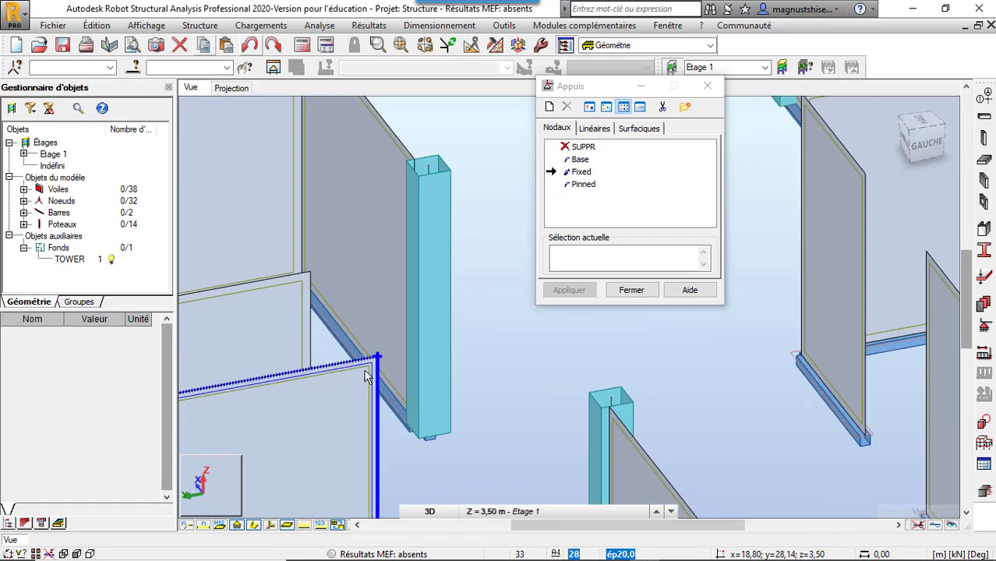
scroll(347, 318, "up", 1)
scroll(348, 318, "up", 2)
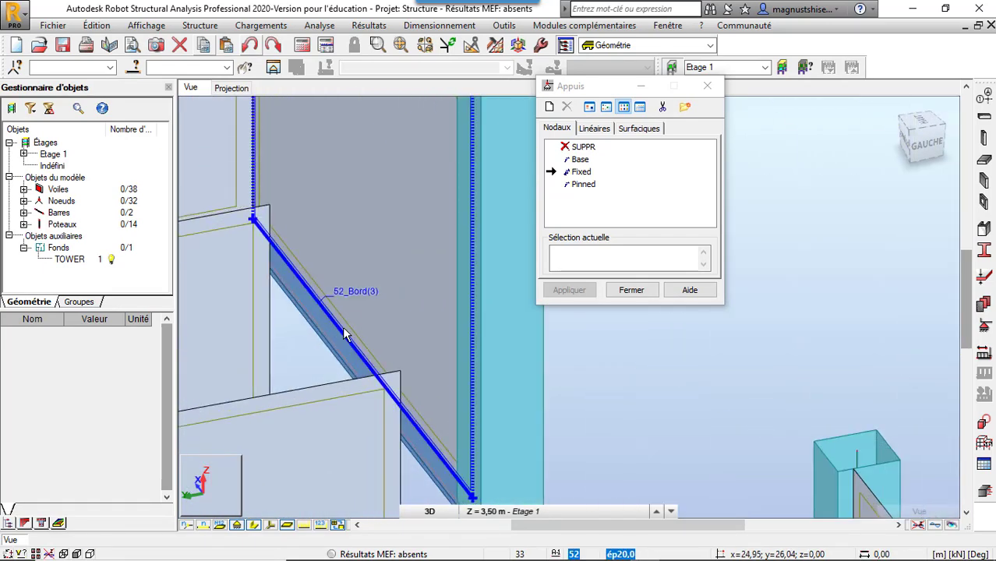
scroll(424, 343, "down", 3)
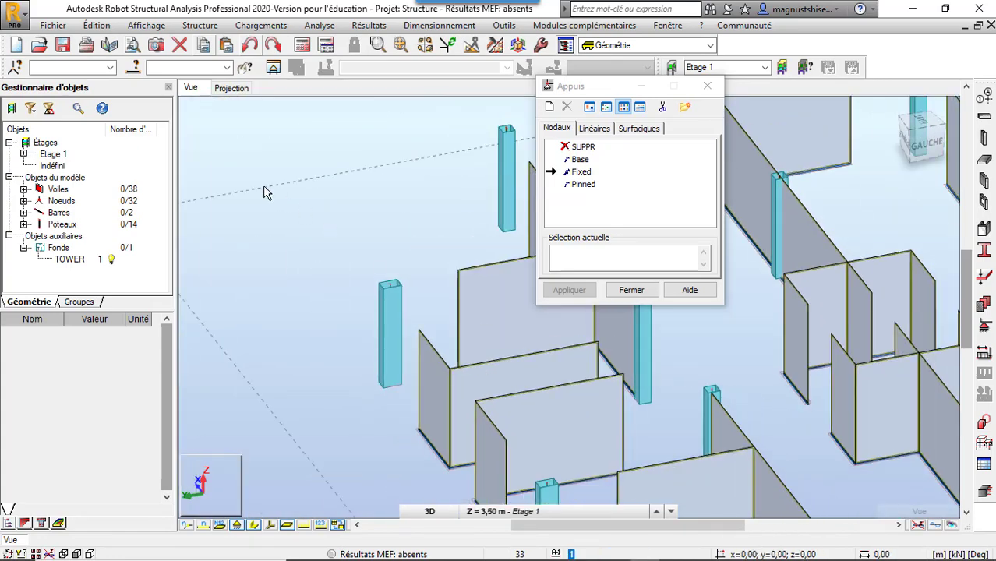
- Orbit and zoom the 3D model to see the whole Étage 1 floor
right_click(170, 187)
left_click(256, 297)
mouse_move(265, 300)
left_mouse_down()
mouse_move(373, 320)
mouse_move(339, 300)
mouse_move(369, 195)
left_mouse_up()
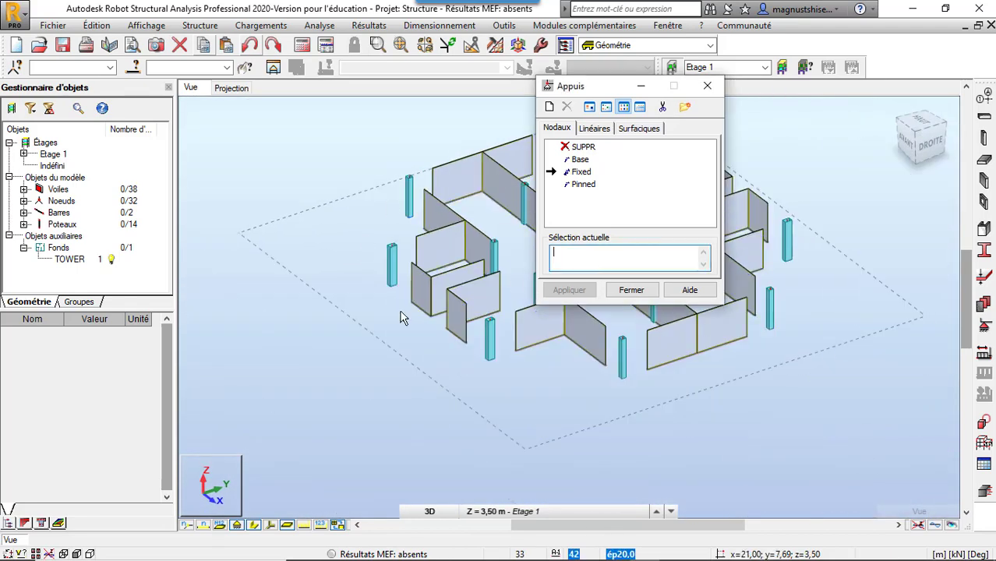
scroll(382, 324, "up", 2)
scroll(382, 327, "up", 2)
scroll(425, 295, "up", 2)
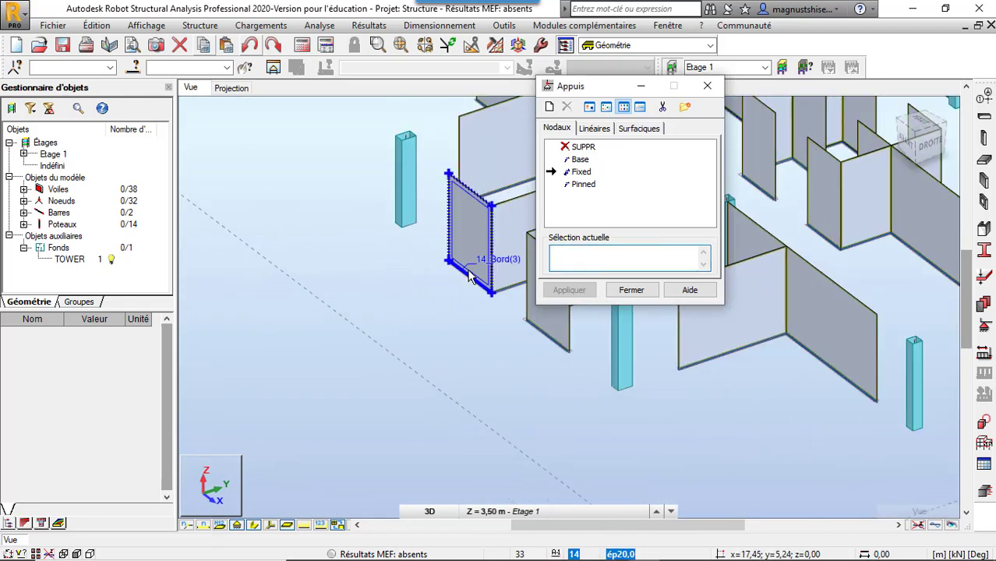
scroll(421, 281, "up", 2)
scroll(433, 297, "up", 2)
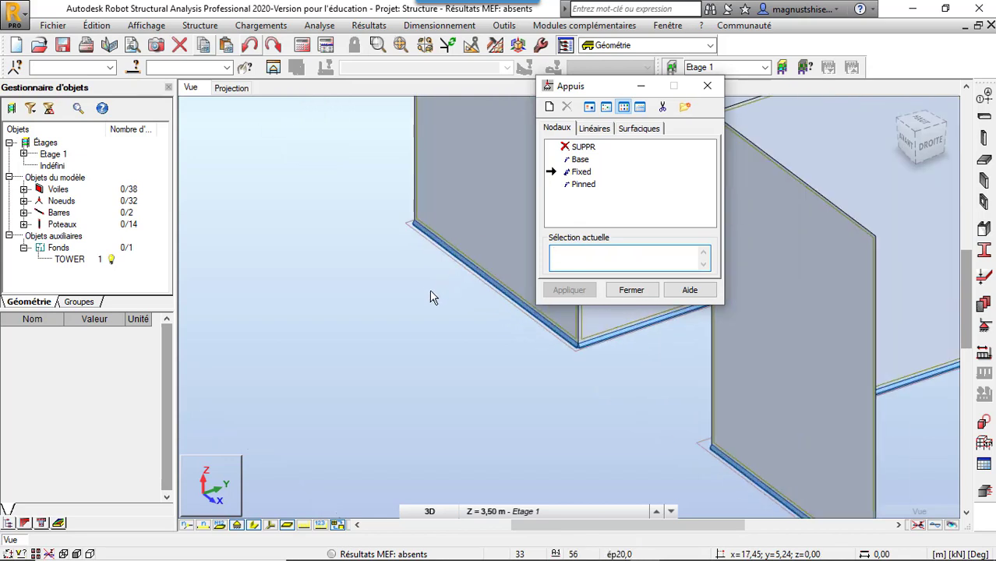
- On the Linear supports tab, pick the Bord(3) bottom edges of walls 14 and 15
left_click(593, 128)
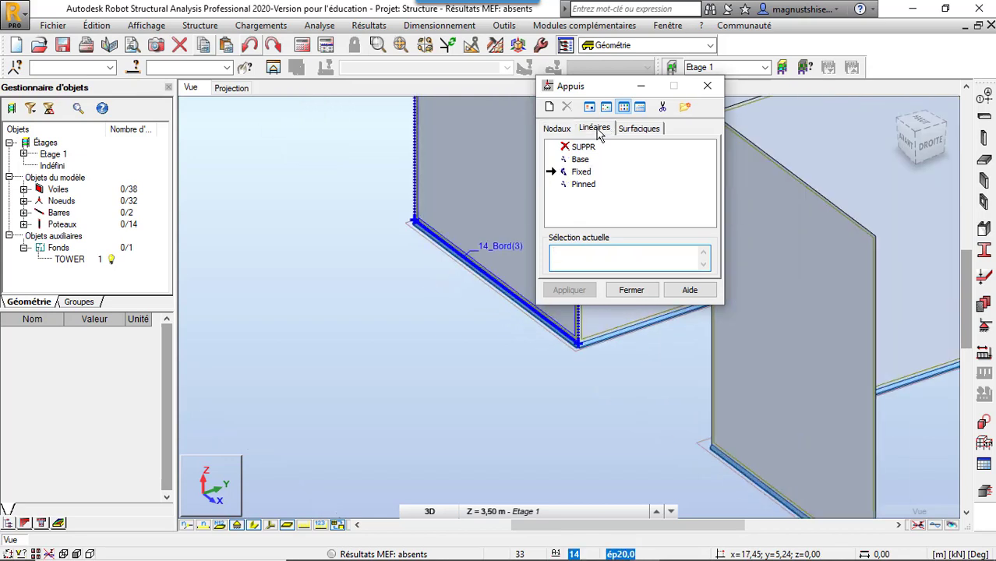
left_click(494, 284)
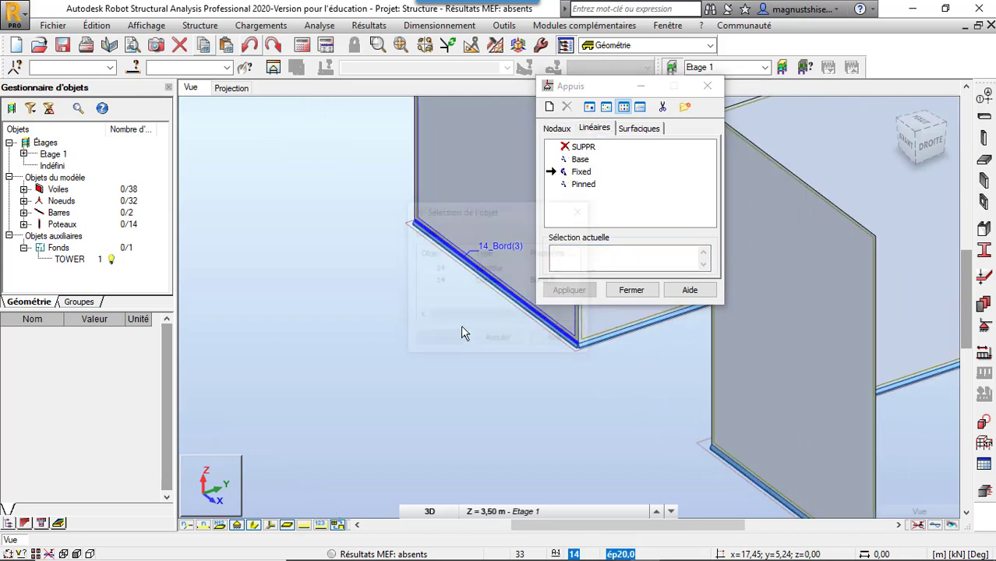
left_click(582, 212)
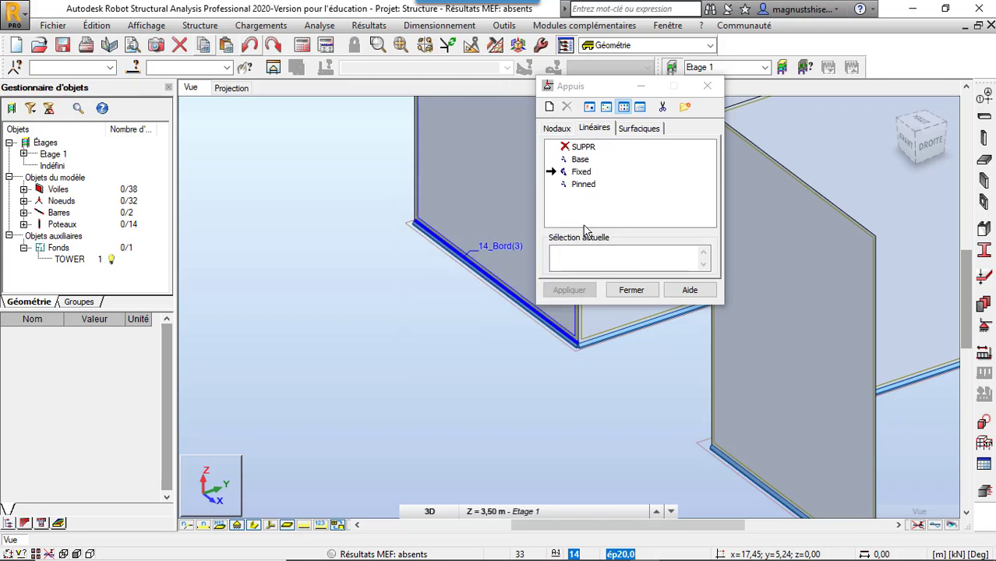
left_click(504, 293)
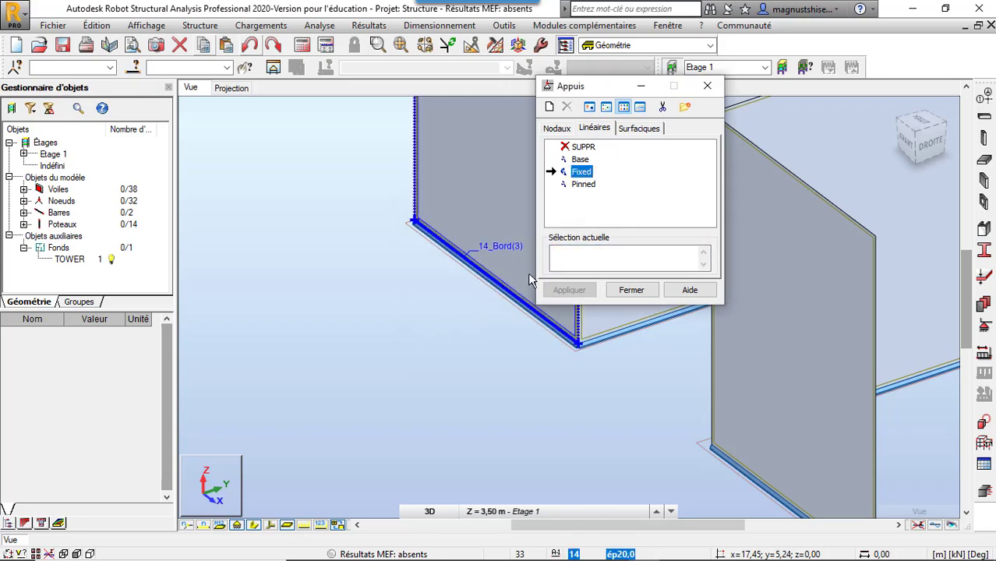
left_click(510, 302)
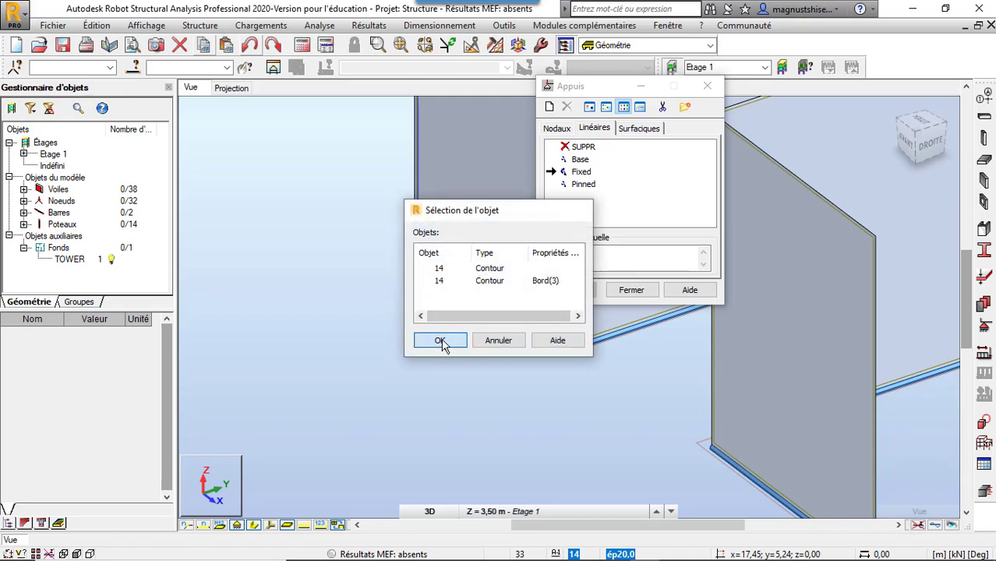
left_click(439, 340)
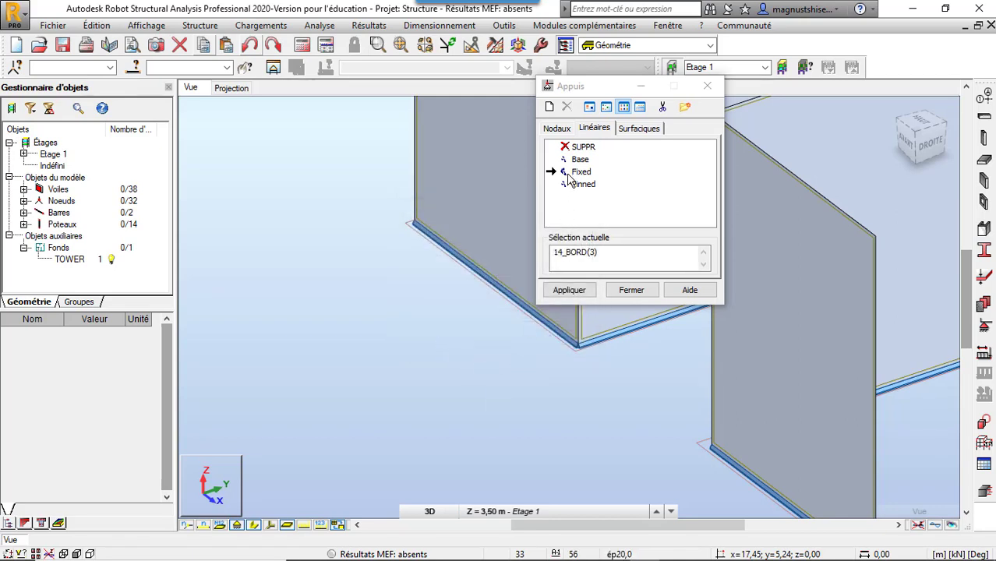
left_click(610, 337)
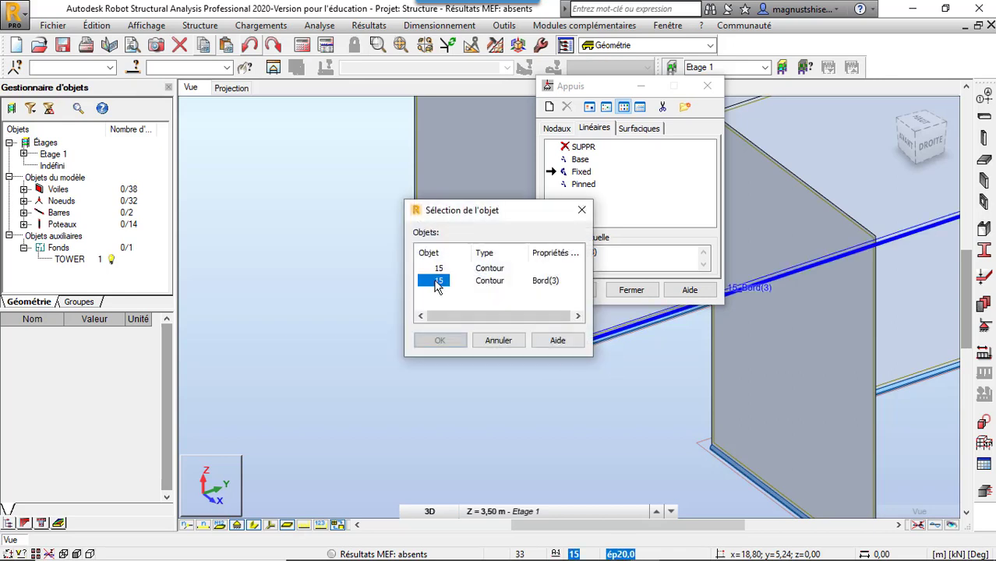
left_click(441, 335)
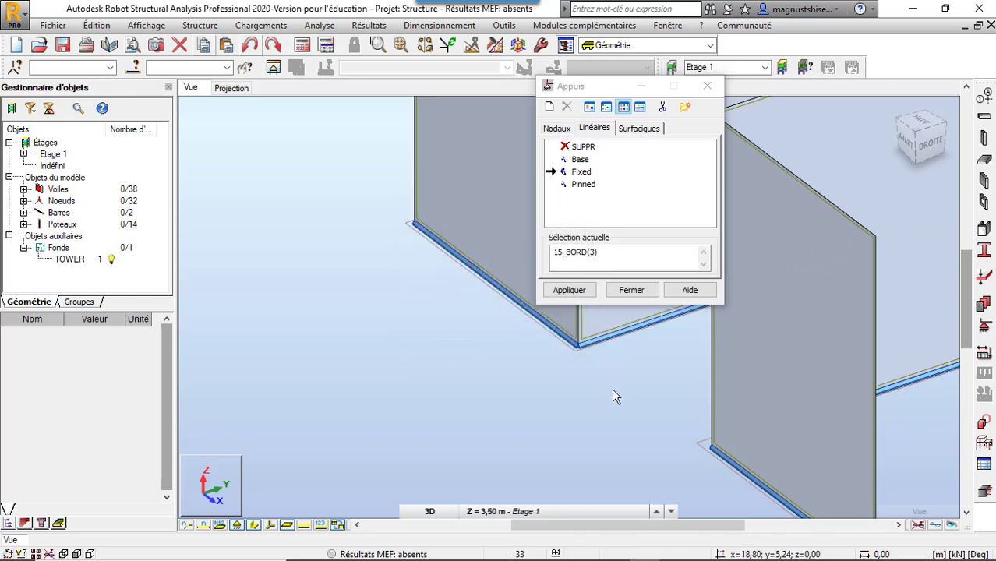
- Apply the Fixed linear support to the wall base edge 15_BORD(3)
scroll(610, 348, "up", 2)
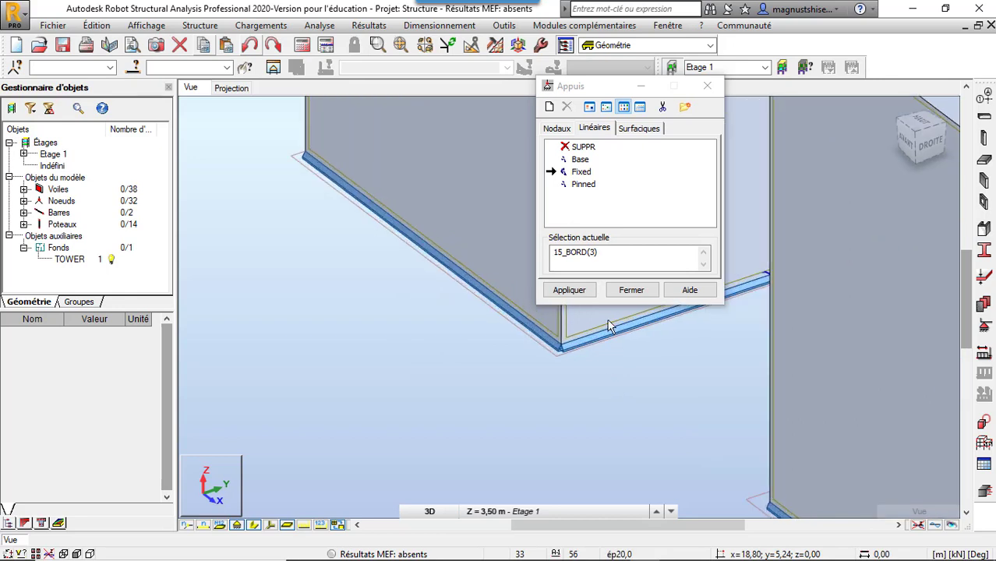
left_click(582, 173)
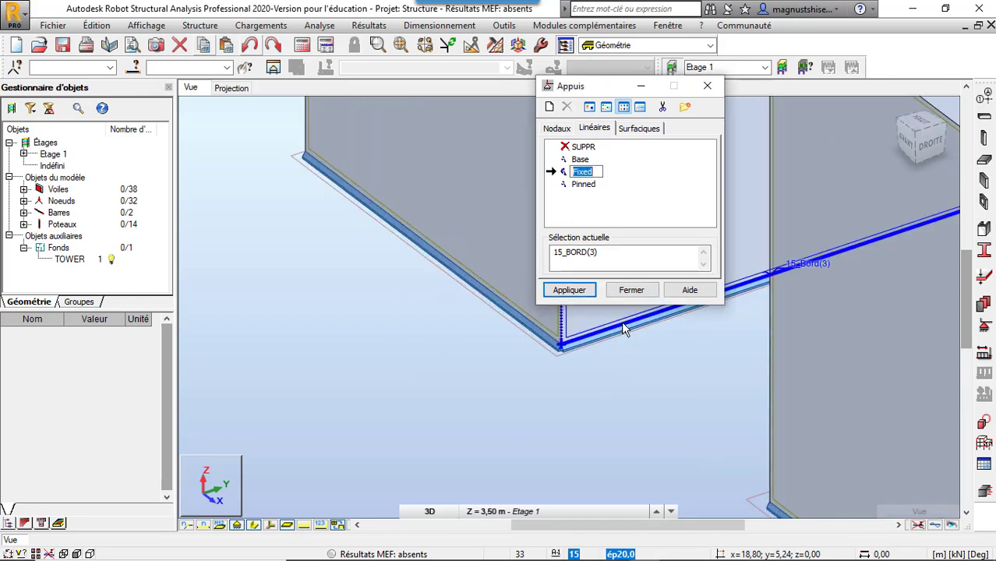
left_click(609, 343)
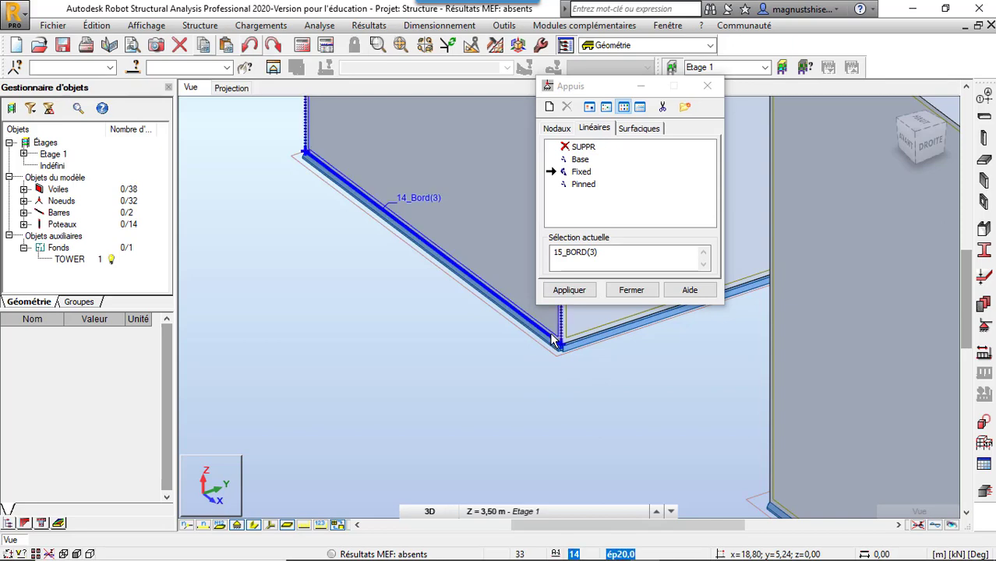
scroll(538, 367, "down", 5)
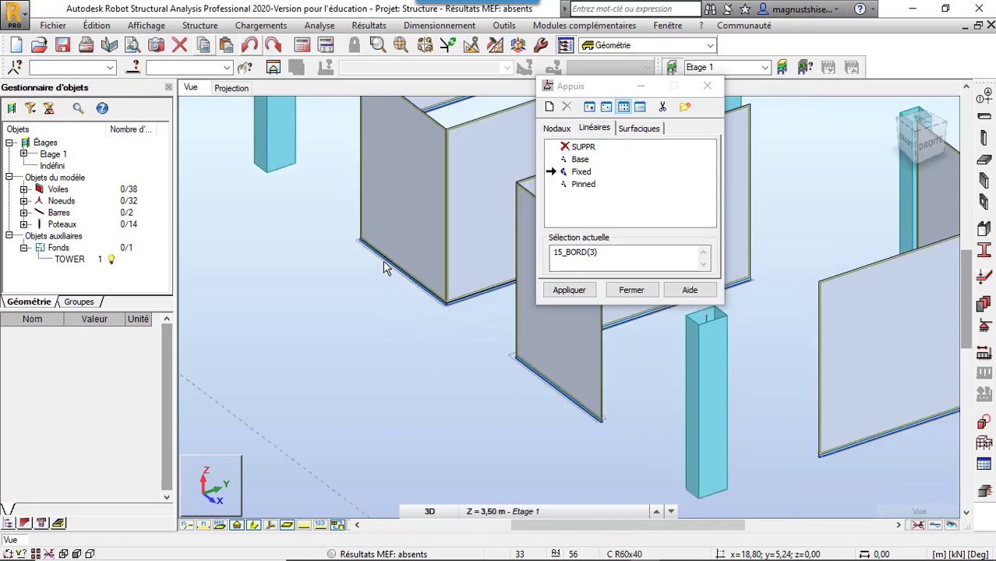
scroll(596, 417, "up", 3)
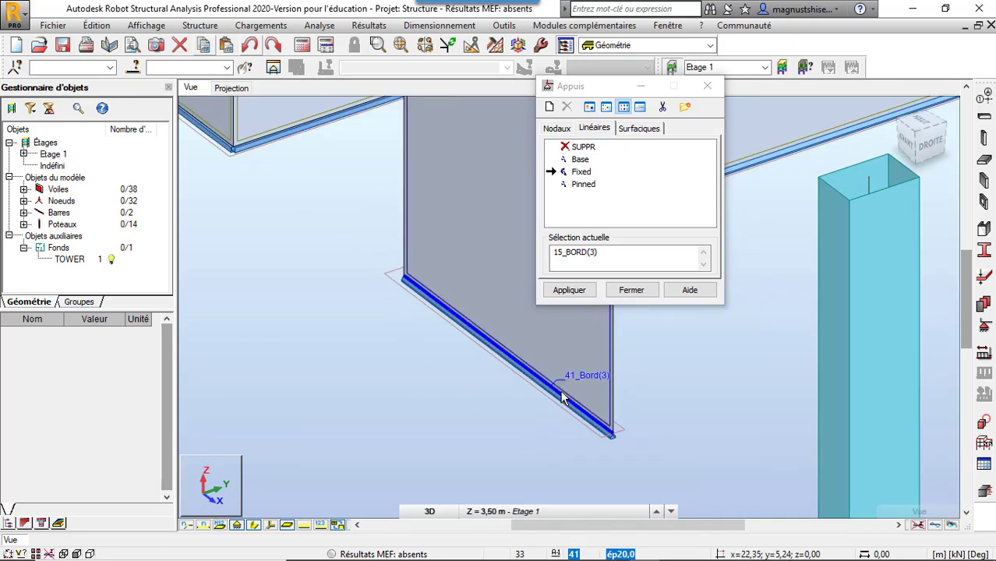
scroll(520, 421, "down", 2)
scroll(536, 468, "down", 2)
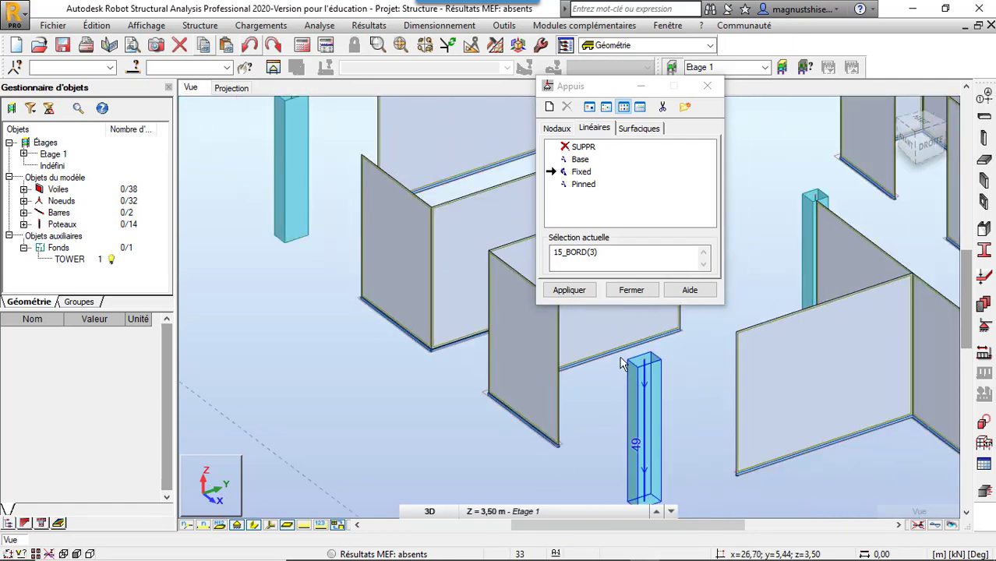
scroll(545, 459, "up", 2)
scroll(585, 440, "up", 1)
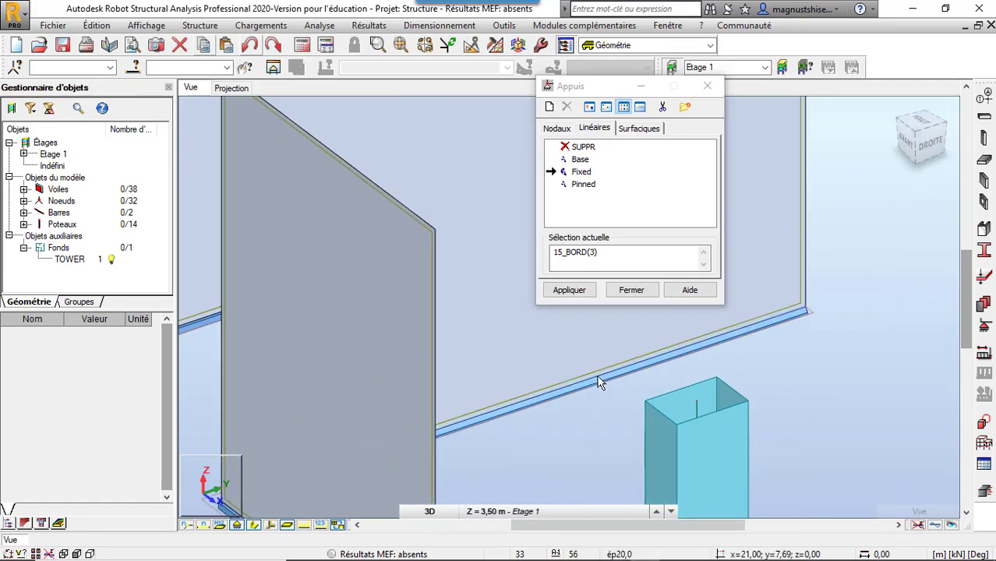
scroll(578, 401, "down", 2)
scroll(540, 412, "down", 2)
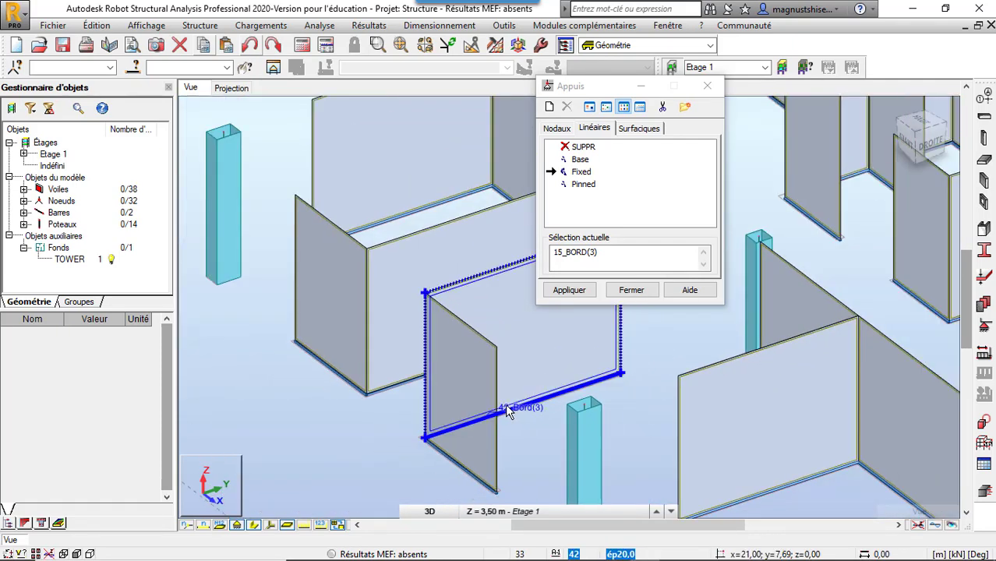
scroll(510, 389, "down", 3)
scroll(701, 491, "up", 4)
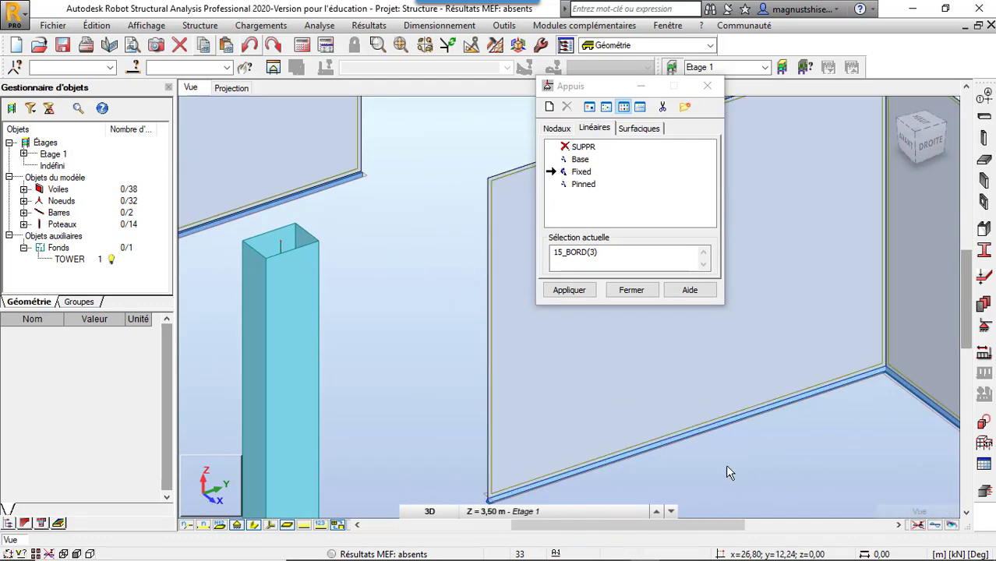
scroll(726, 464, "down", 3)
scroll(599, 430, "down", 3)
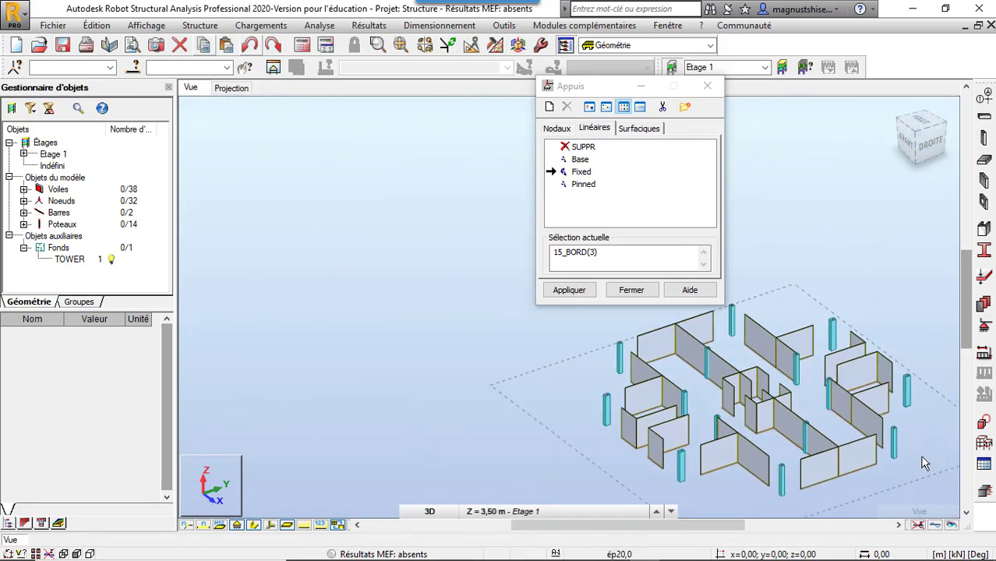
scroll(896, 448, "up", 3)
scroll(850, 420, "up", 3)
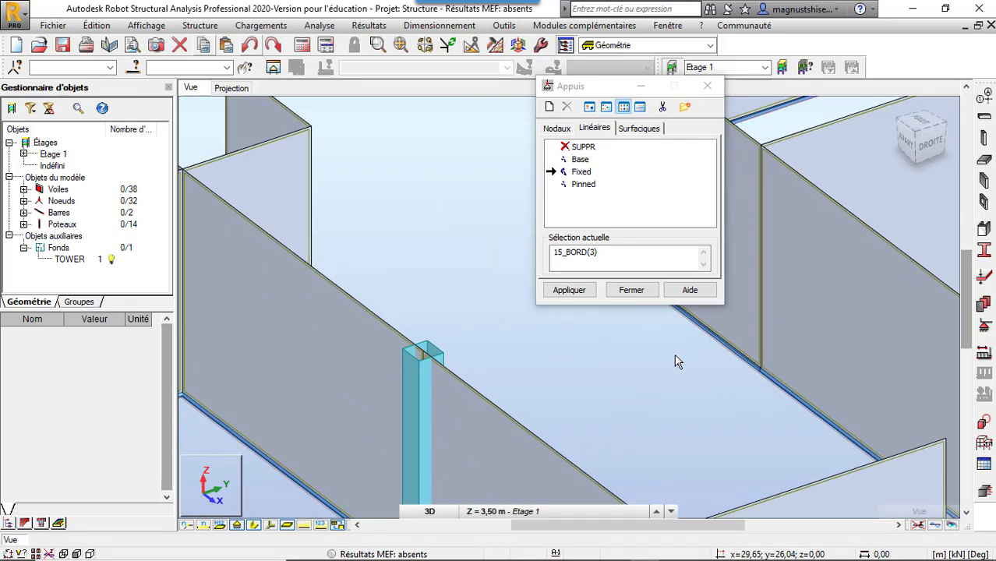
left_click(824, 410)
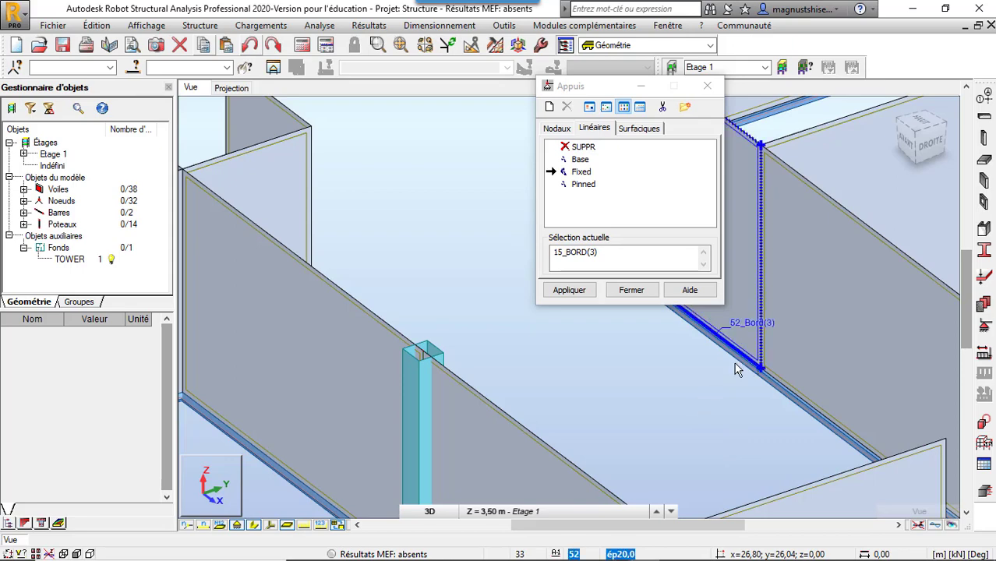
- Zoom out to view the Fixed line supports along the wall bases
scroll(701, 417, "down", 2)
scroll(704, 422, "down", 2)
scroll(833, 380, "up", 3)
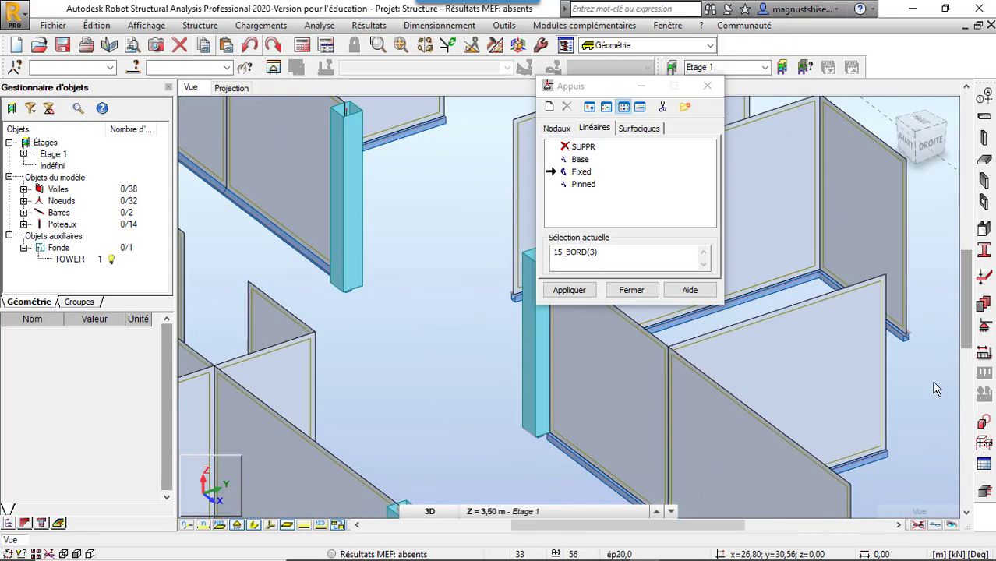
scroll(912, 436, "down", 2)
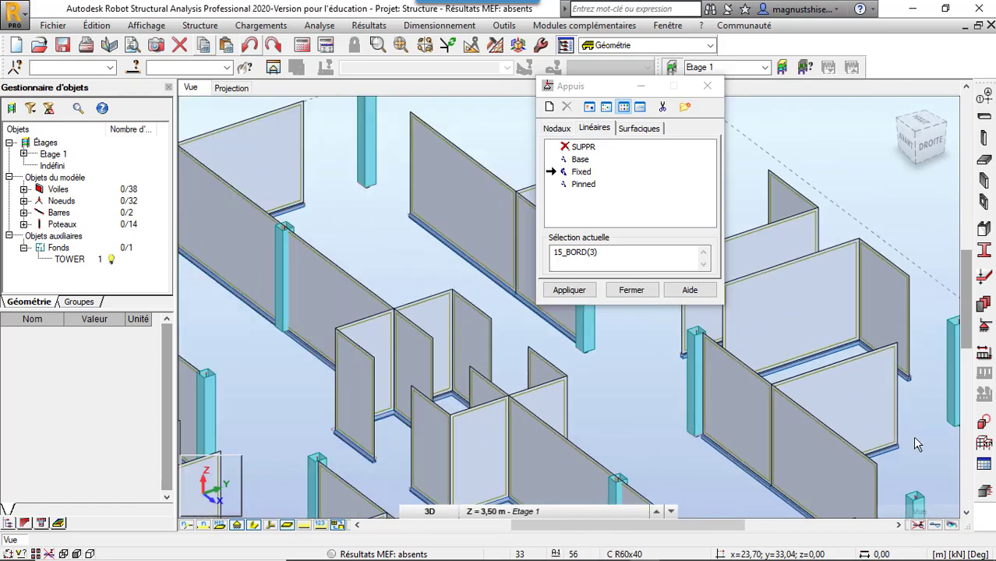
scroll(916, 441, "down", 1)
scroll(735, 453, "up", 3)
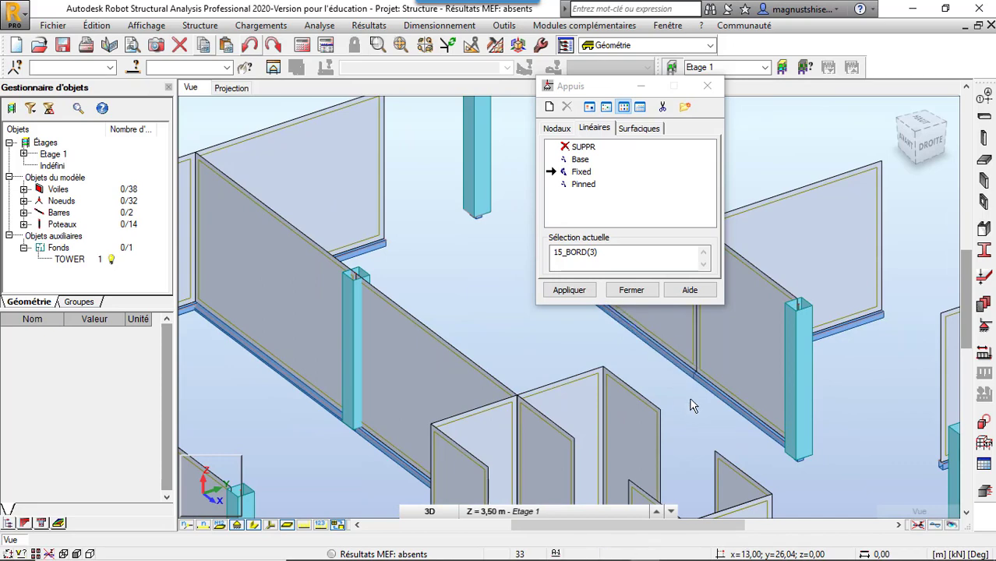
scroll(688, 398, "down", 1)
scroll(688, 399, "down", 1)
scroll(668, 364, "down", 1)
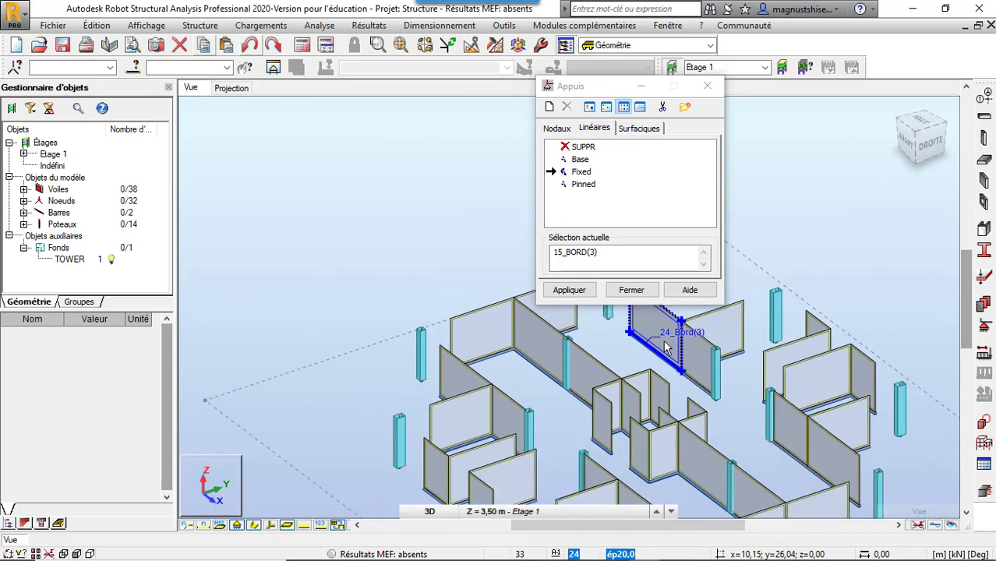
scroll(667, 346, "down", 1)
right_click(836, 302)
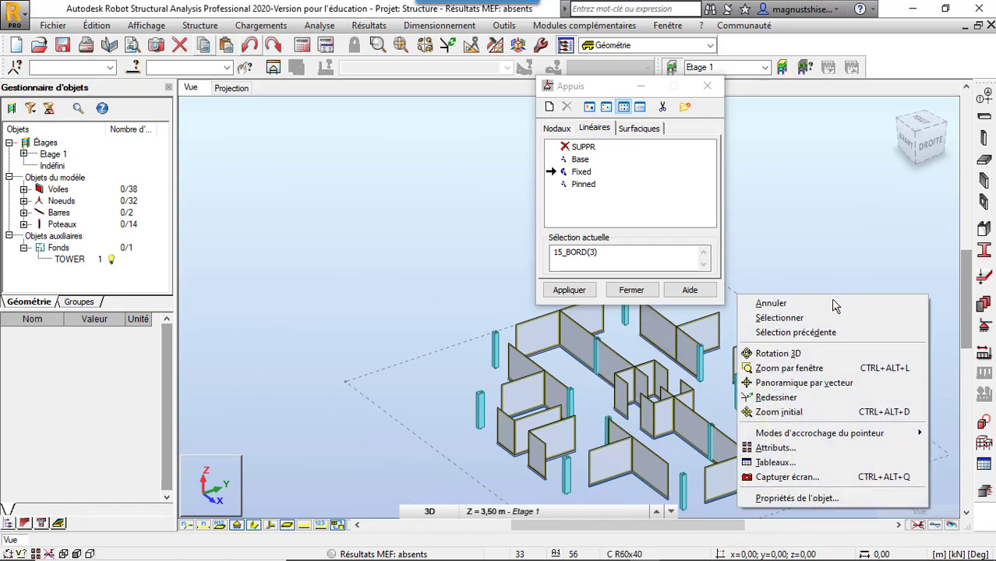
left_click(834, 350)
mouse_move(834, 350)
left_mouse_down()
mouse_move(723, 396)
mouse_move(712, 329)
mouse_move(717, 427)
mouse_move(679, 357)
left_mouse_up()
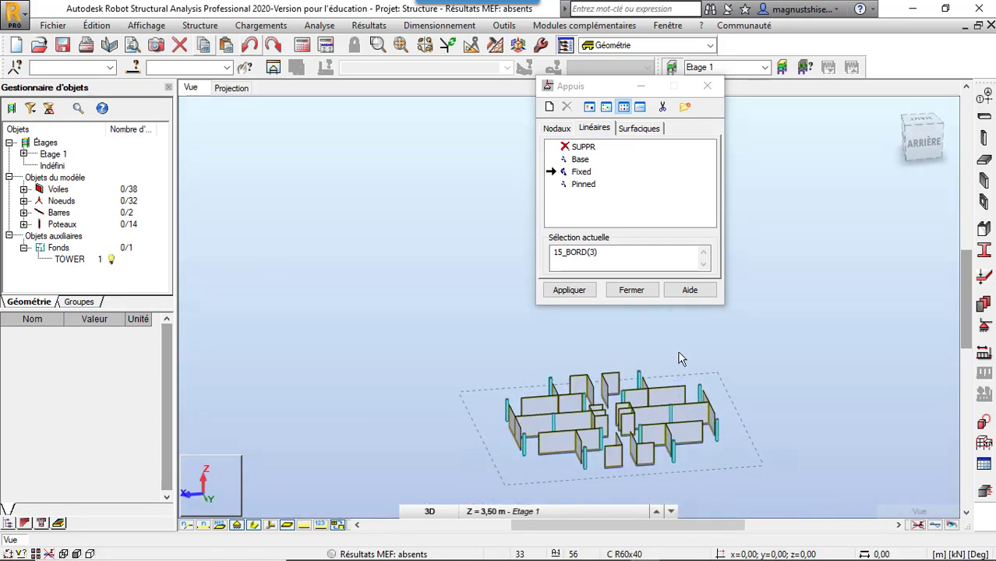
right_click(830, 294)
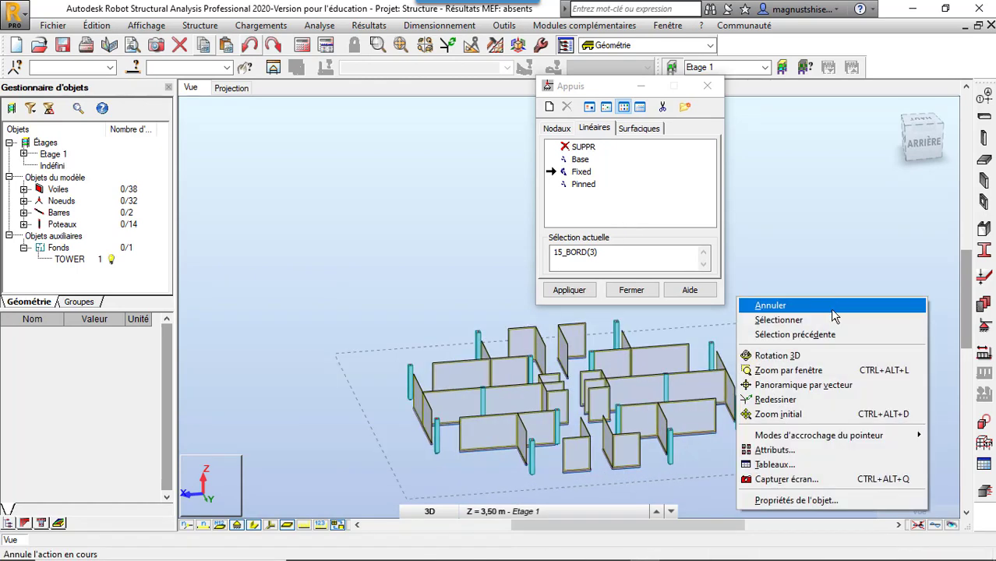
left_click(780, 319)
scroll(648, 473, "up", 2)
scroll(623, 444, "up", 1)
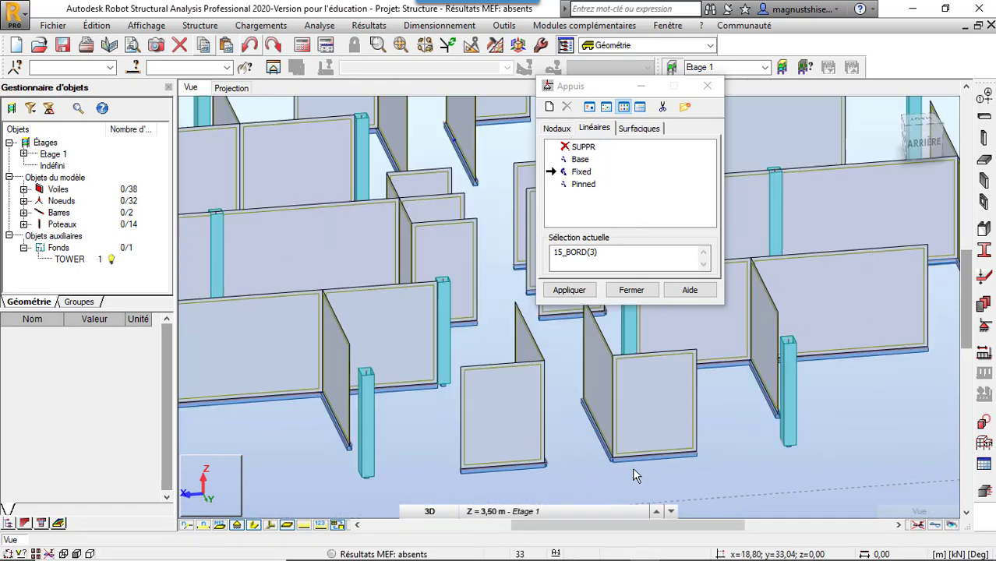
scroll(655, 460, "up", 1)
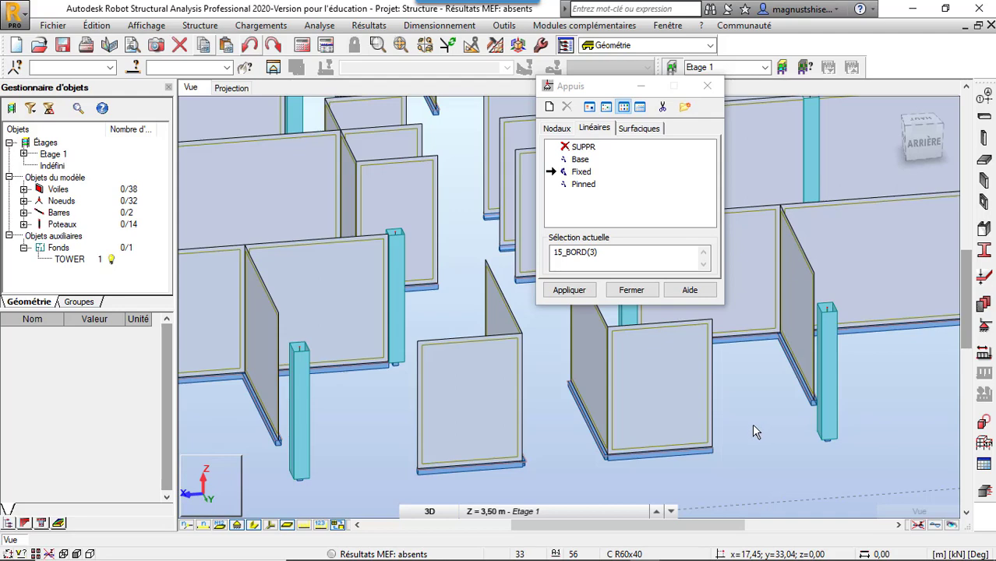
scroll(732, 413, "down", 4)
scroll(742, 419, "down", 1)
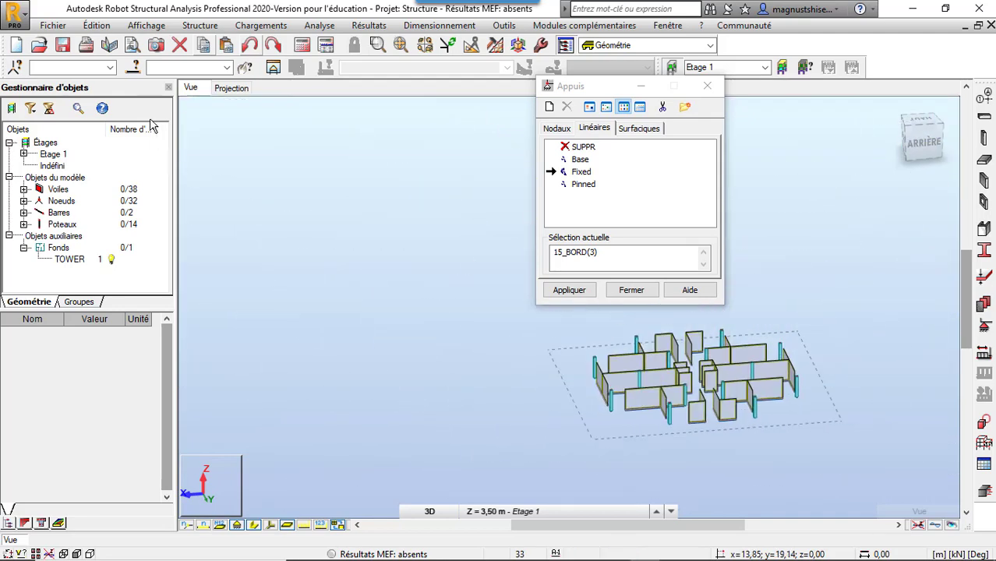
- In the plan projection, give wall voile_2's edge 2_Bord(3) a Fixed linear support
left_click(232, 88)
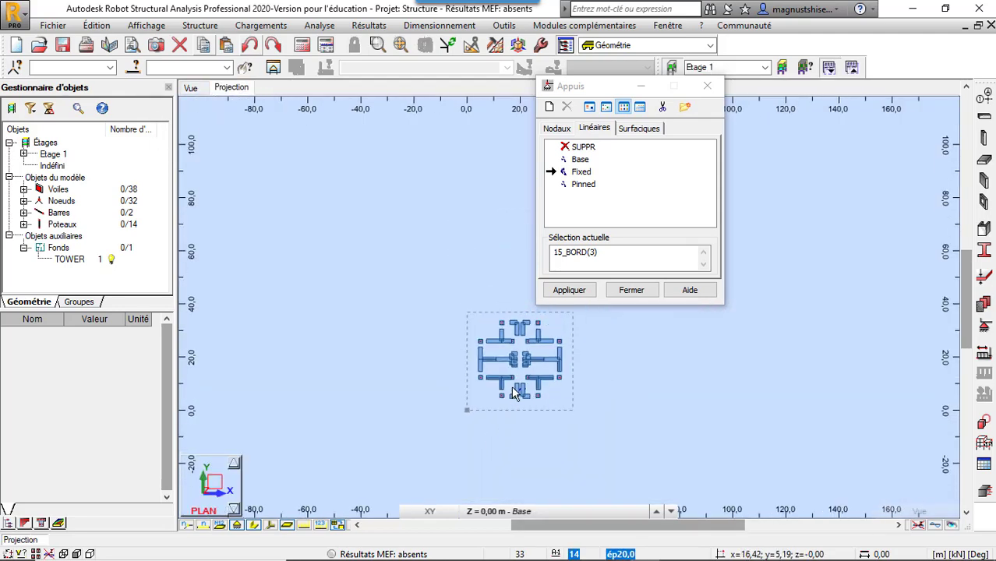
scroll(514, 394, "up", 3)
scroll(510, 337, "down", 1)
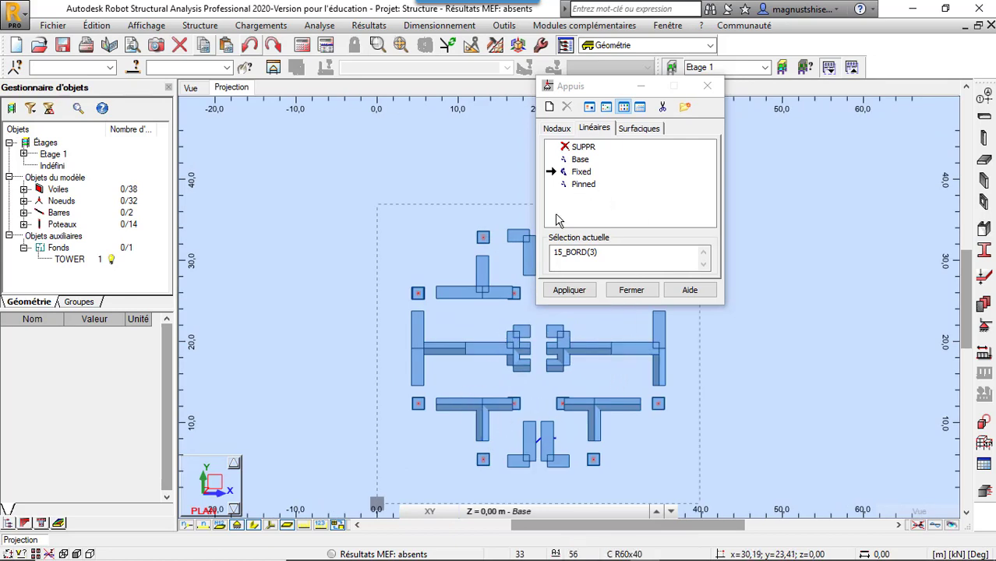
left_click(448, 353)
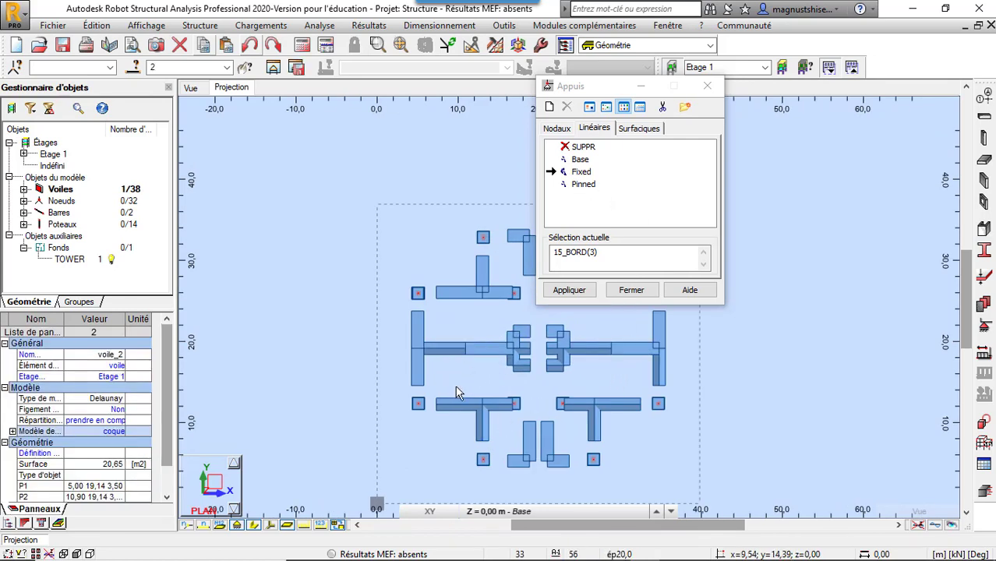
left_click(583, 173)
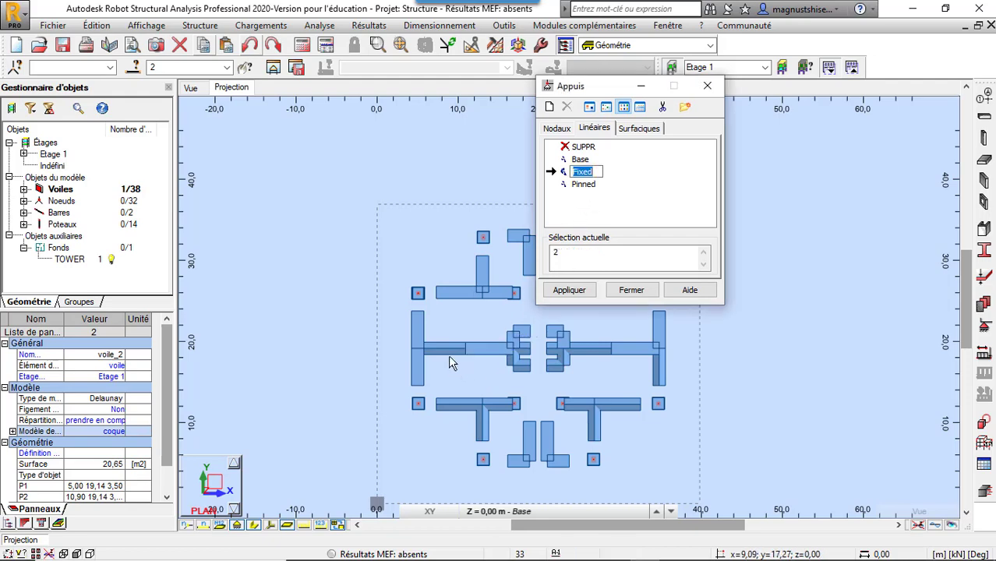
left_click(448, 353)
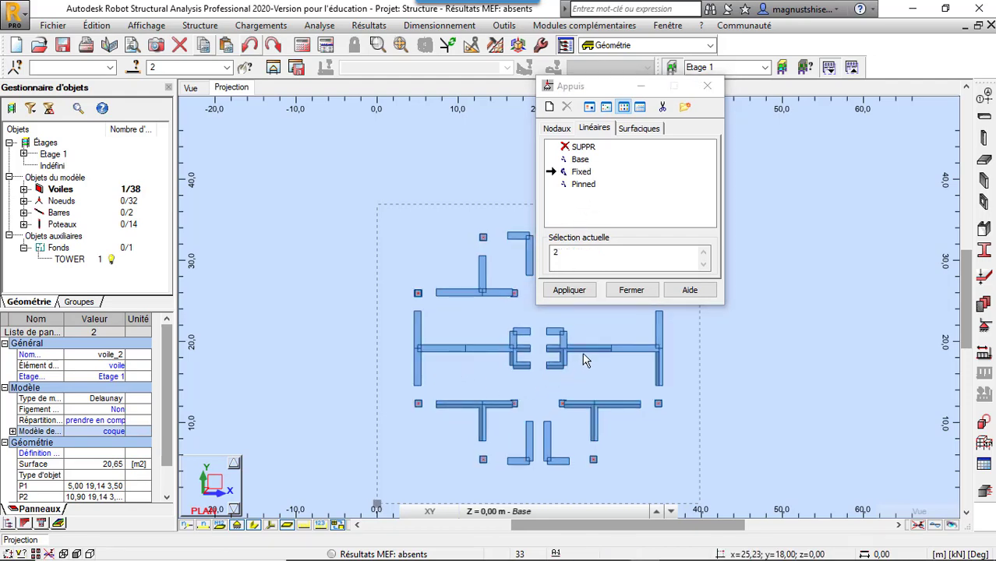
- Zoom around the Base-level plan to check the supports, then close the supports dialog
scroll(567, 363, "up", 3)
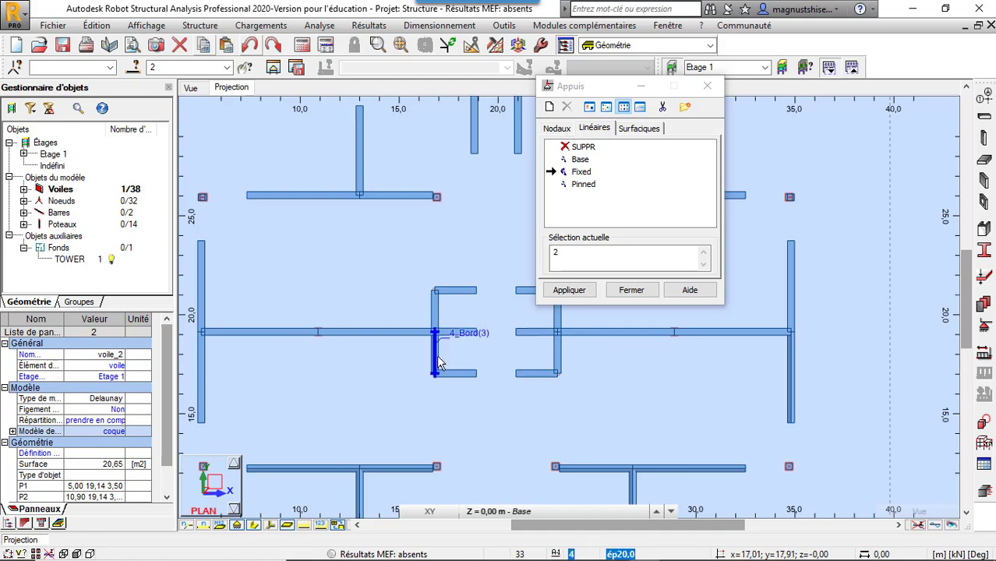
scroll(437, 368, "down", 3)
scroll(466, 354, "up", 4)
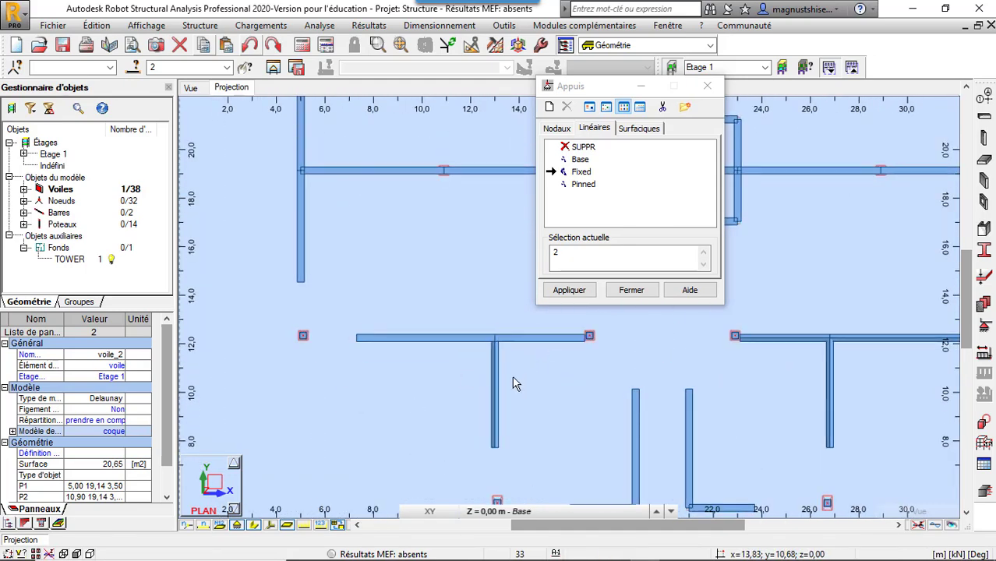
scroll(413, 413, "down", 2)
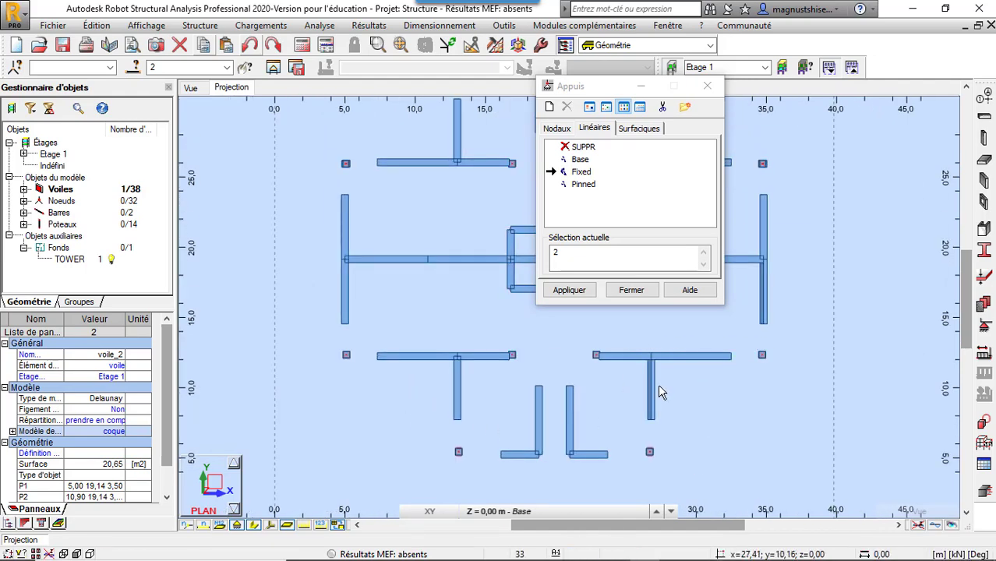
scroll(678, 469, "down", 3)
scroll(681, 433, "down", 1)
scroll(747, 374, "up", 3)
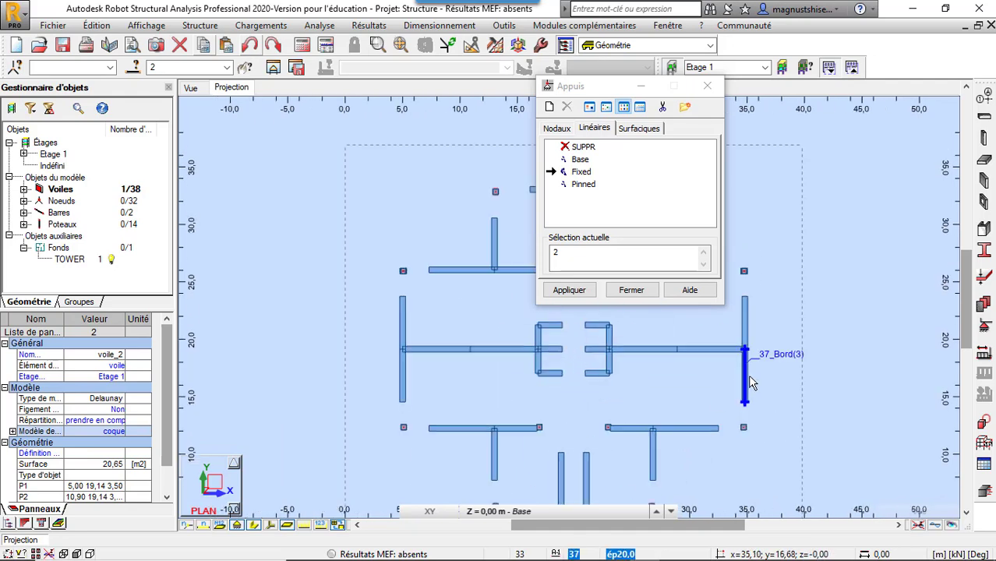
scroll(749, 386, "down", 3)
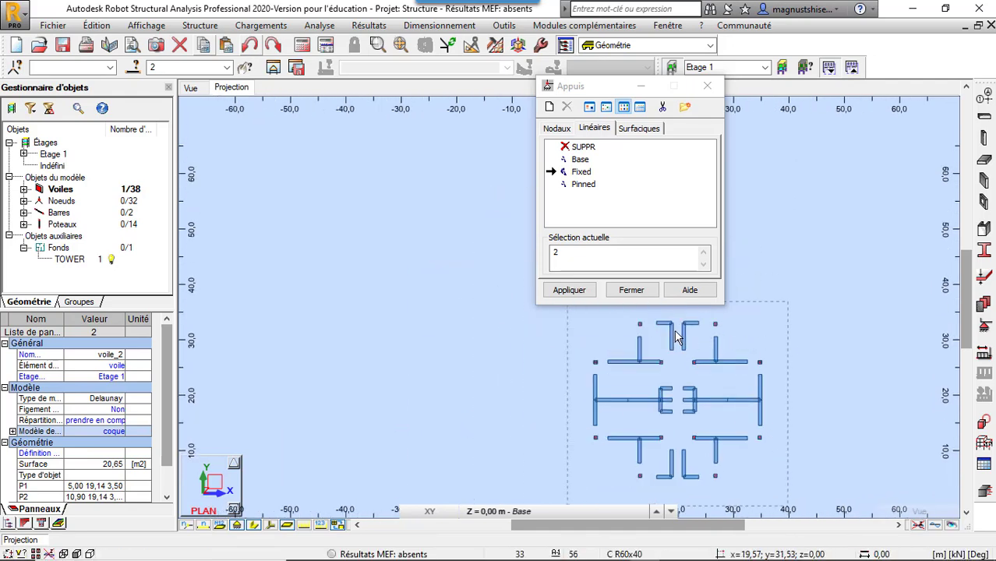
scroll(744, 424, "up", 1)
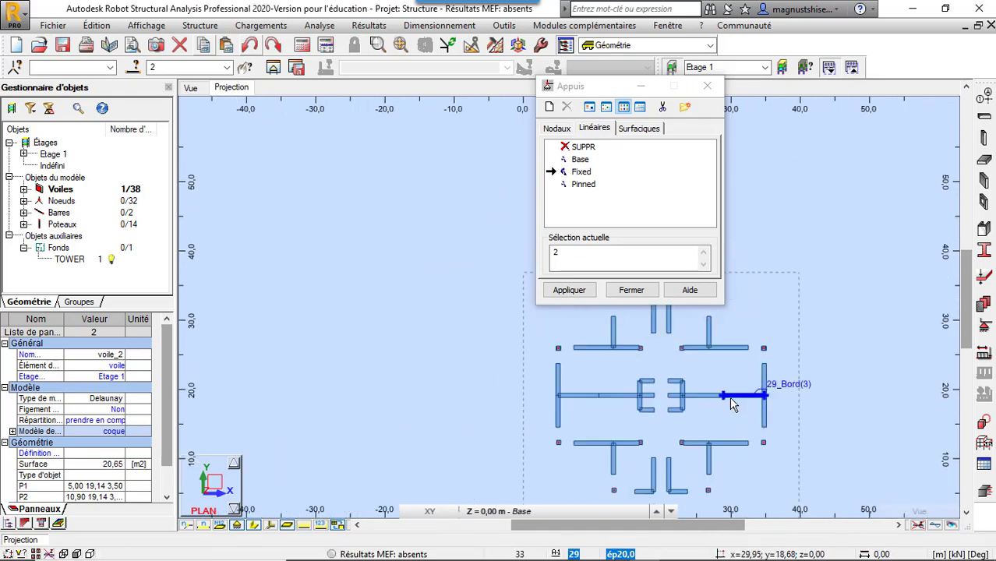
left_click(631, 292)
scroll(463, 226, "down", 1)
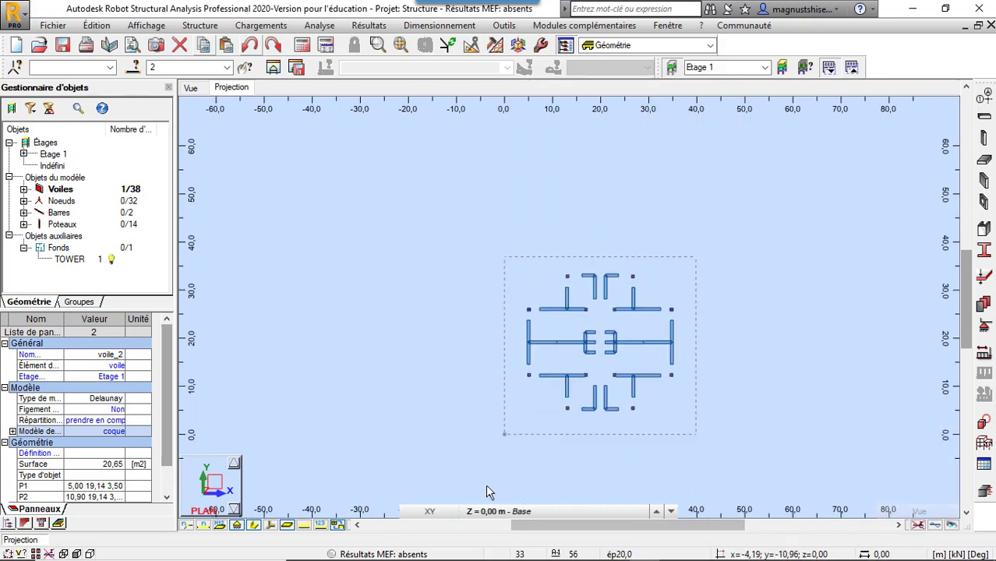
- Switch the plan to level Etage 1 and clear the wall selection
left_click(488, 513)
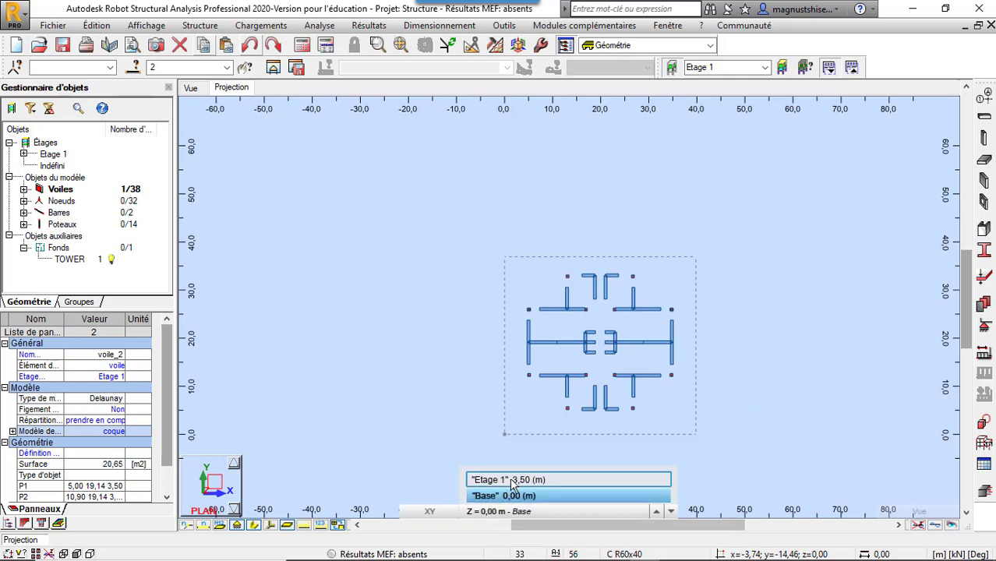
left_click(511, 480)
scroll(662, 335, "up", 2)
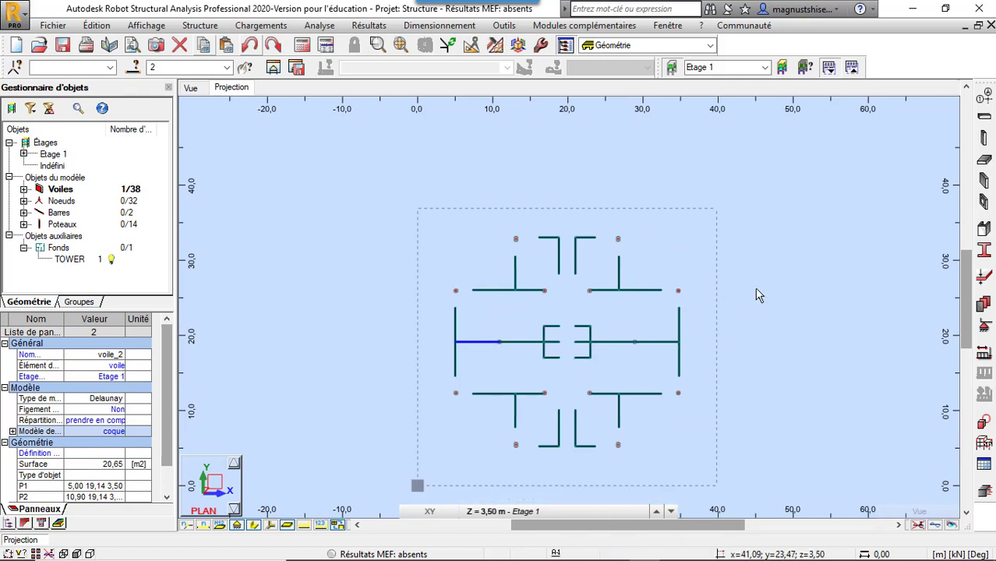
left_click(840, 278)
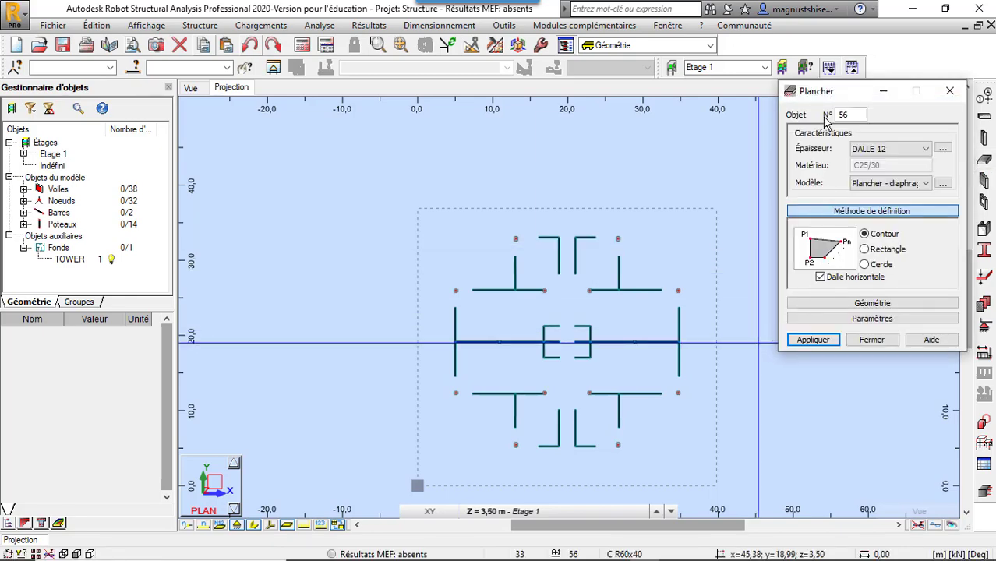
- Move the floor dialog aside, keep DALLE 12 thickness, and open its definition
left_click_drag(847, 96, 202, 96)
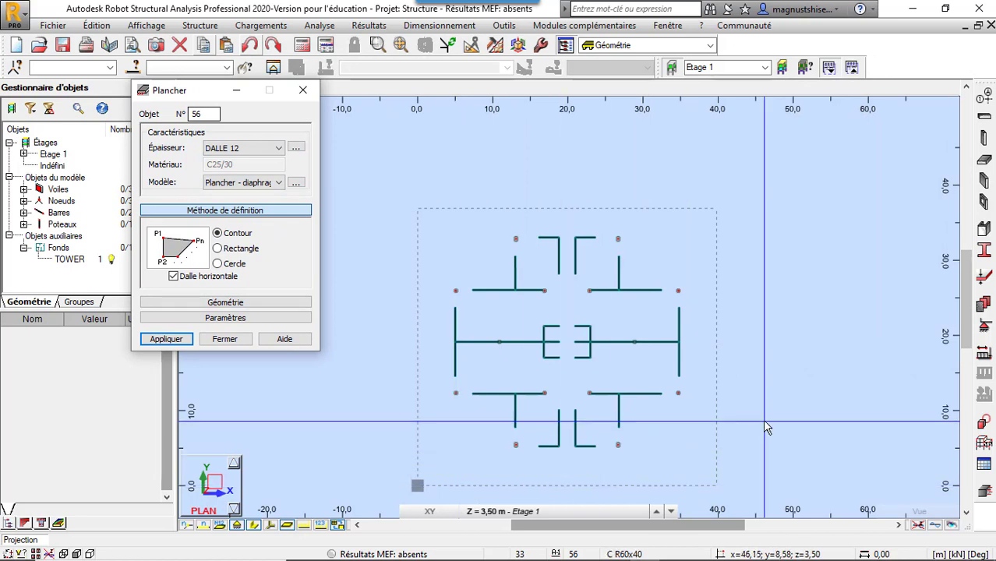
left_click(246, 151)
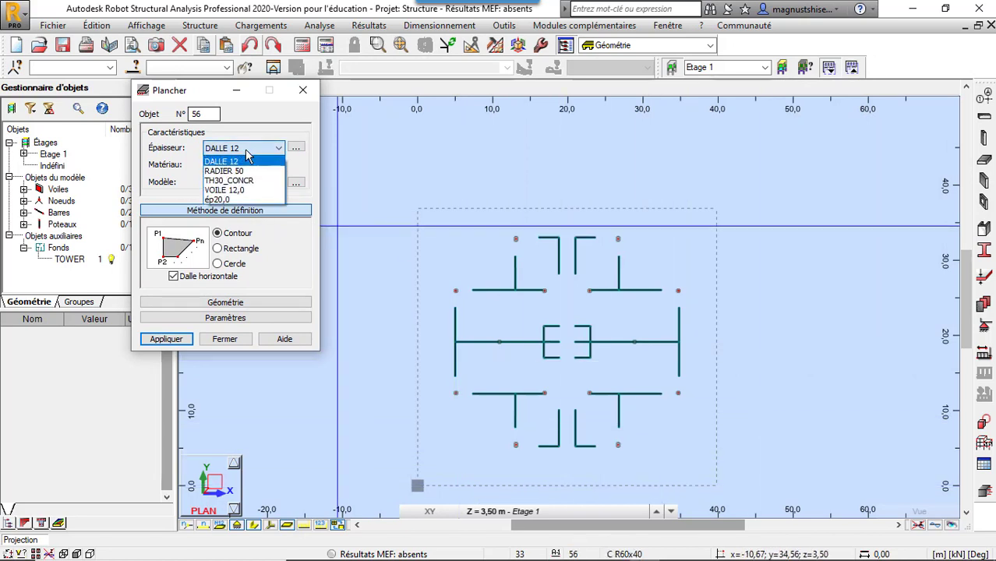
left_click(246, 149)
left_click(294, 149)
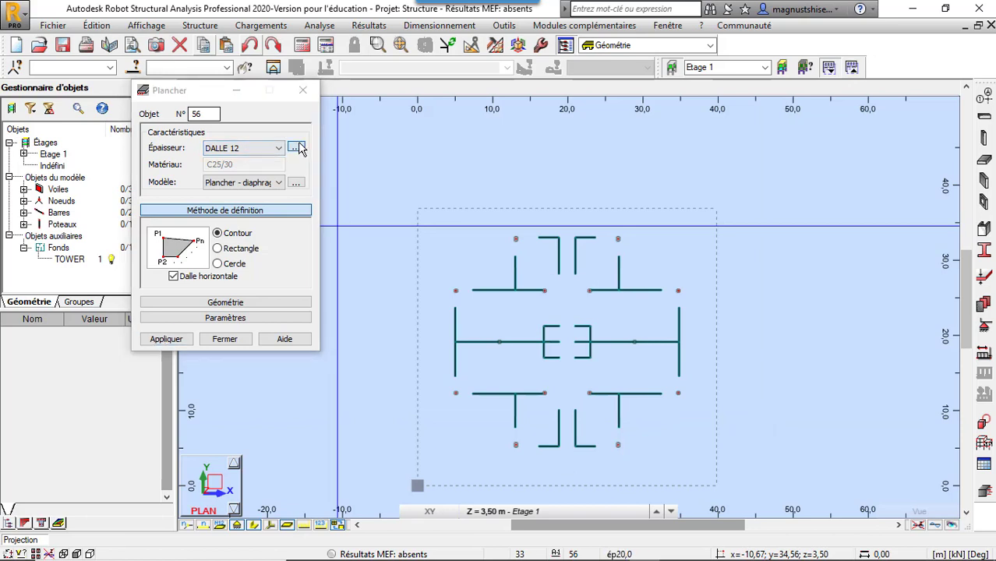
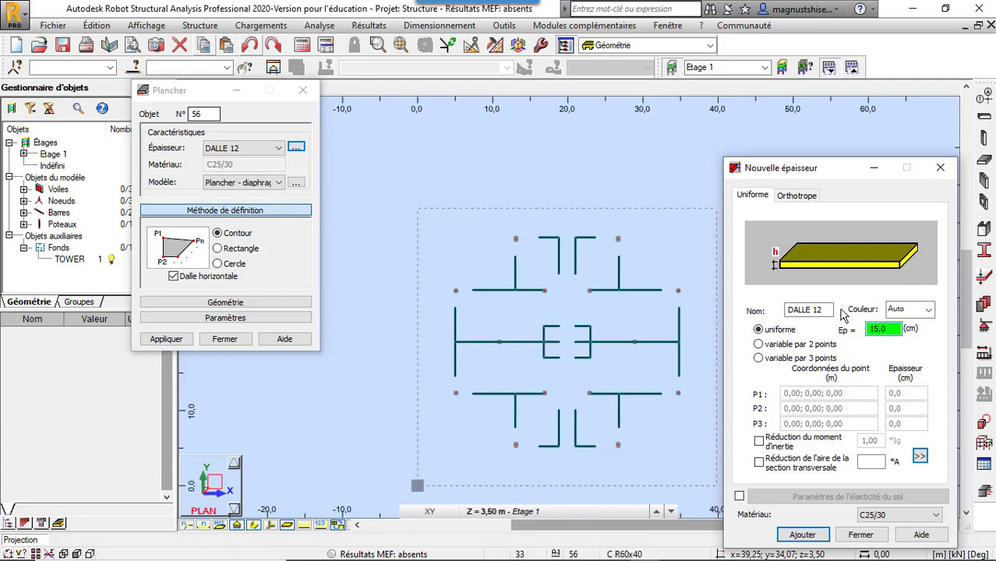
- Add a 15 cm slab thickness named DALLE 15 and set the floor model to coque (shell)
double_click(824, 312)
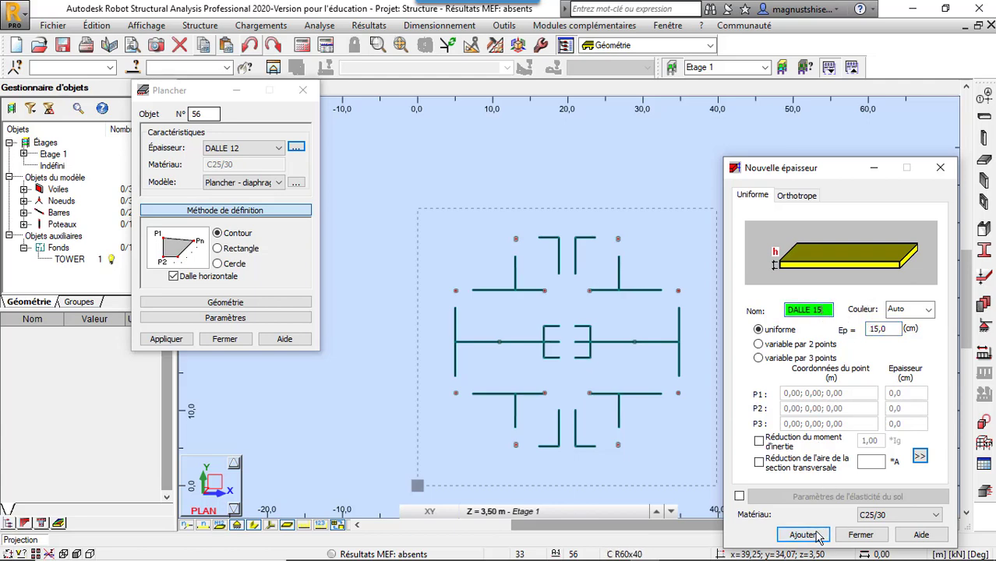
left_click(860, 536)
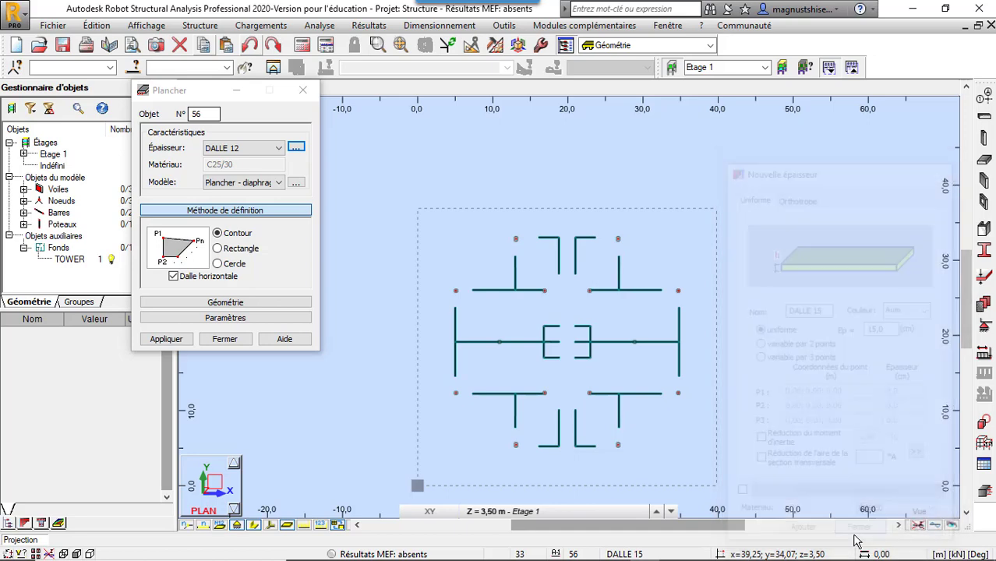
left_click(248, 187)
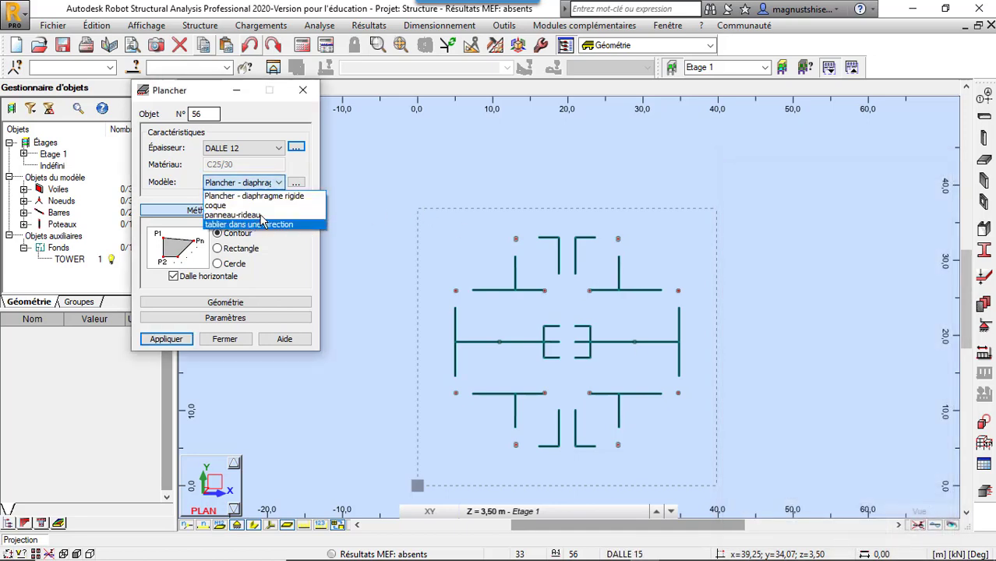
left_click(275, 207)
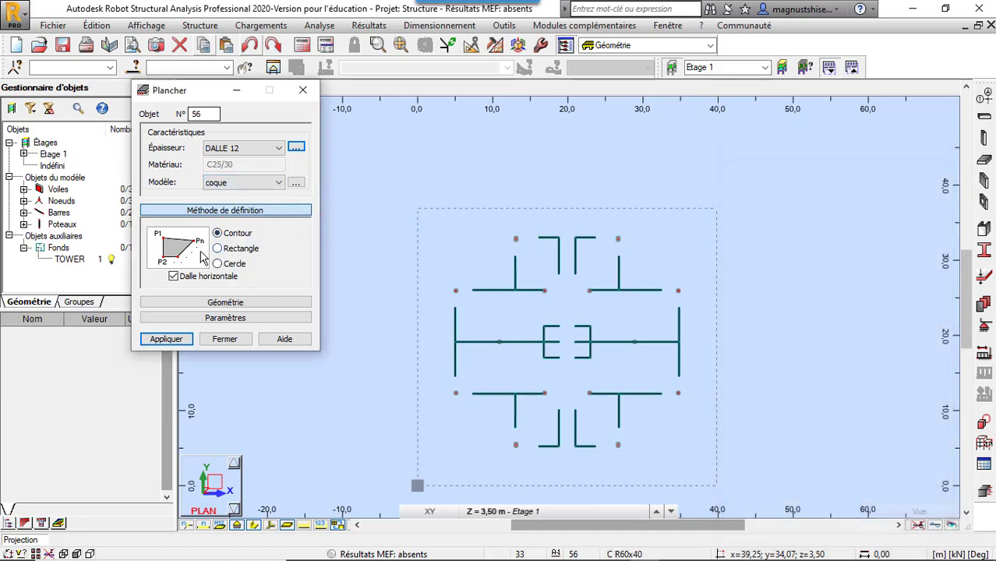
- Start the slab contour at corner 12,90; 33,14 and add the next corner at 34,90; 12,14
left_click(212, 303)
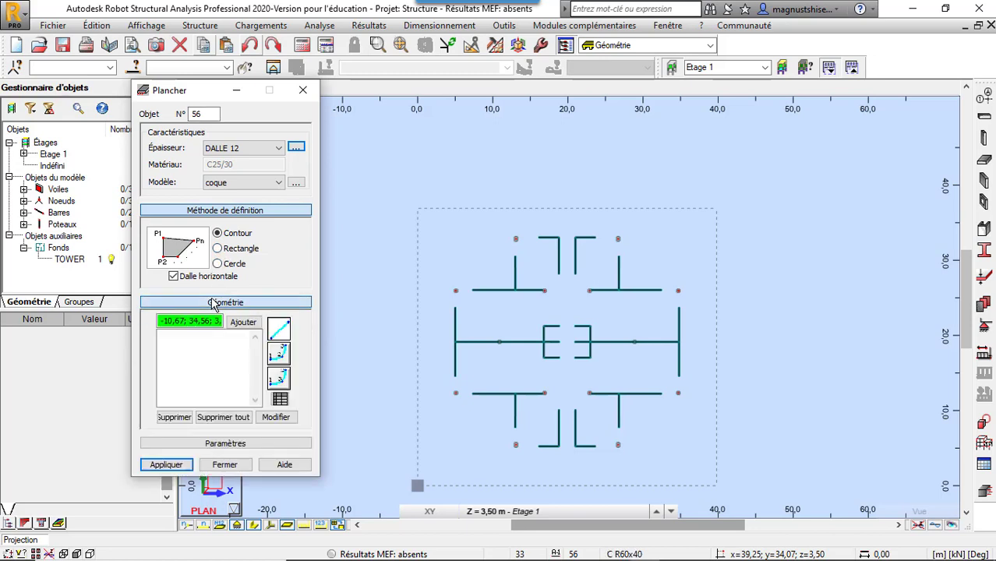
scroll(534, 246, "up", 3)
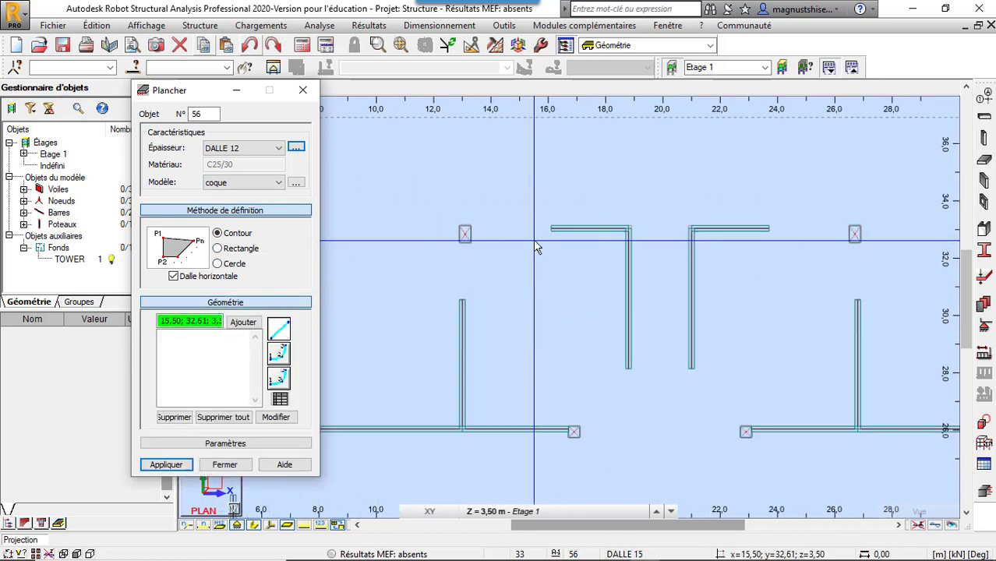
scroll(506, 226, "up", 1)
scroll(484, 210, "up", 3)
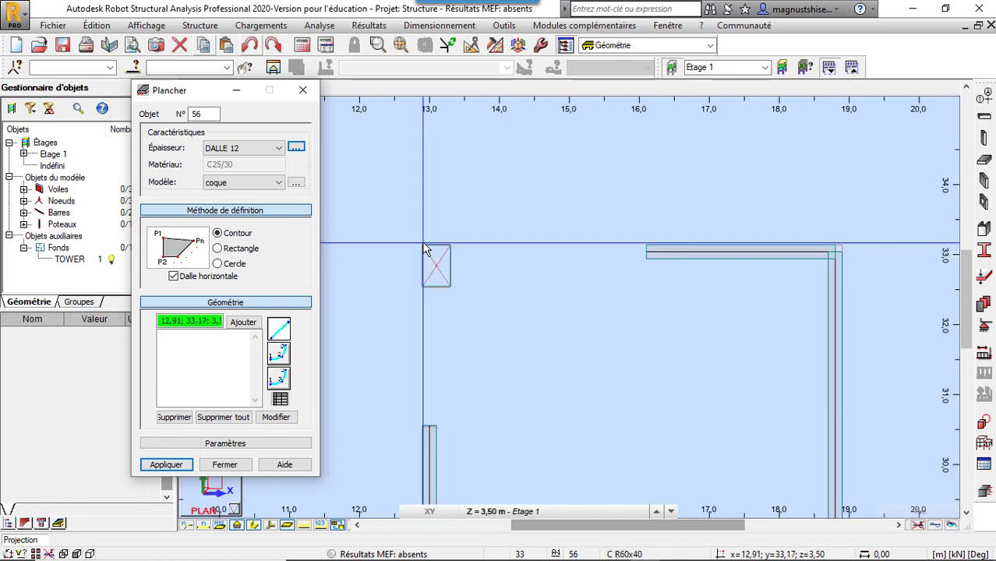
scroll(425, 249, "down", 1)
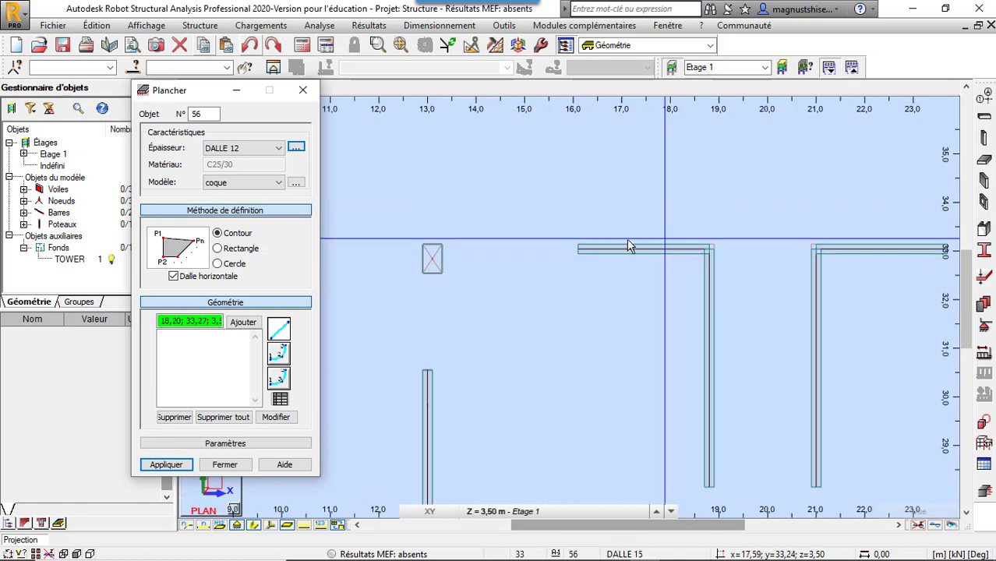
scroll(629, 246, "down", 2)
scroll(537, 285, "up", 2)
scroll(538, 277, "up", 1)
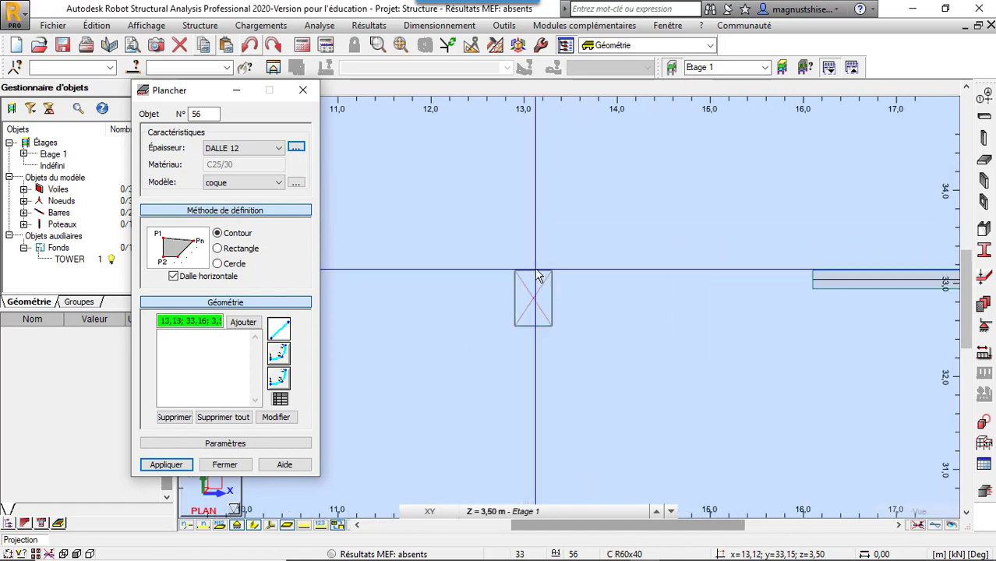
scroll(538, 277, "up", 1)
scroll(516, 278, "up", 1)
left_click(485, 275)
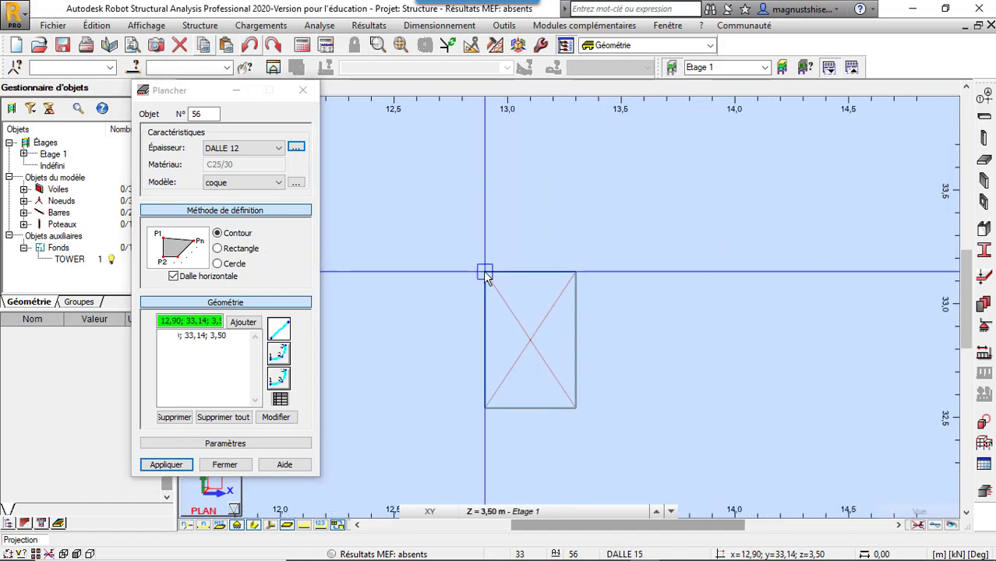
scroll(486, 274, "down", 1)
scroll(545, 277, "down", 1)
scroll(644, 280, "down", 1)
scroll(671, 276, "down", 1)
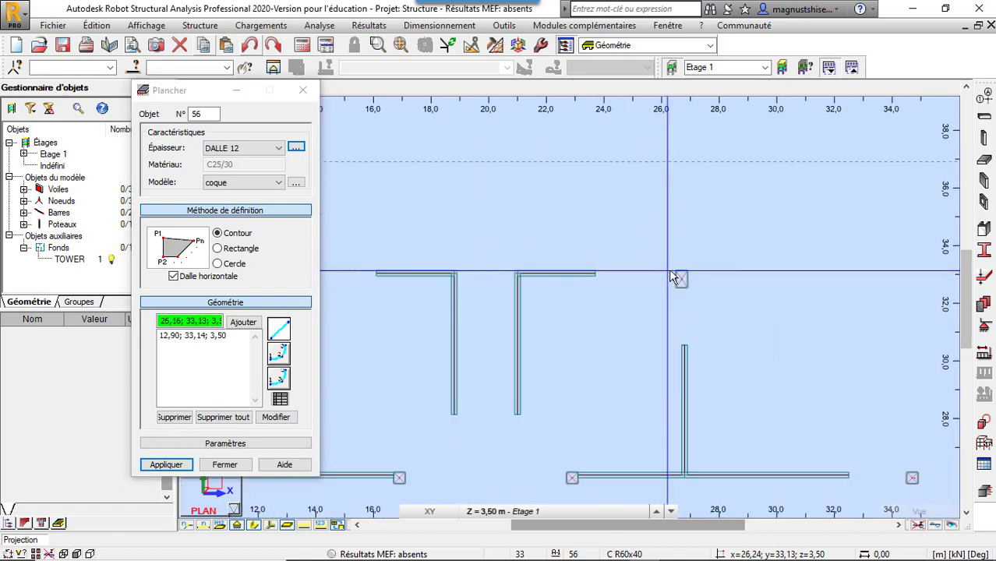
scroll(671, 277, "up", 1)
scroll(705, 272, "up", 3)
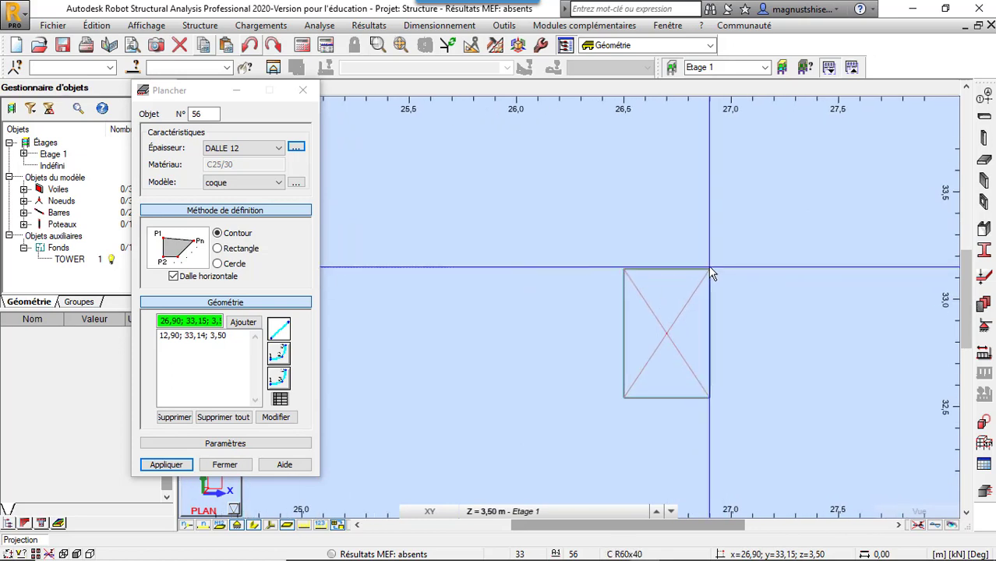
scroll(709, 269, "down", 1)
scroll(711, 311, "down", 1)
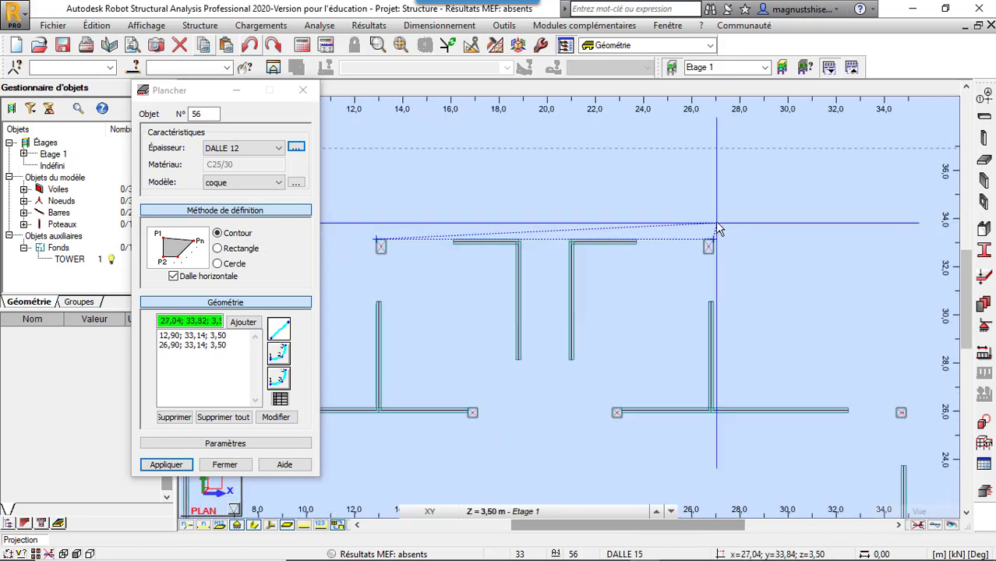
scroll(713, 358, "down", 1)
scroll(718, 353, "up", 2)
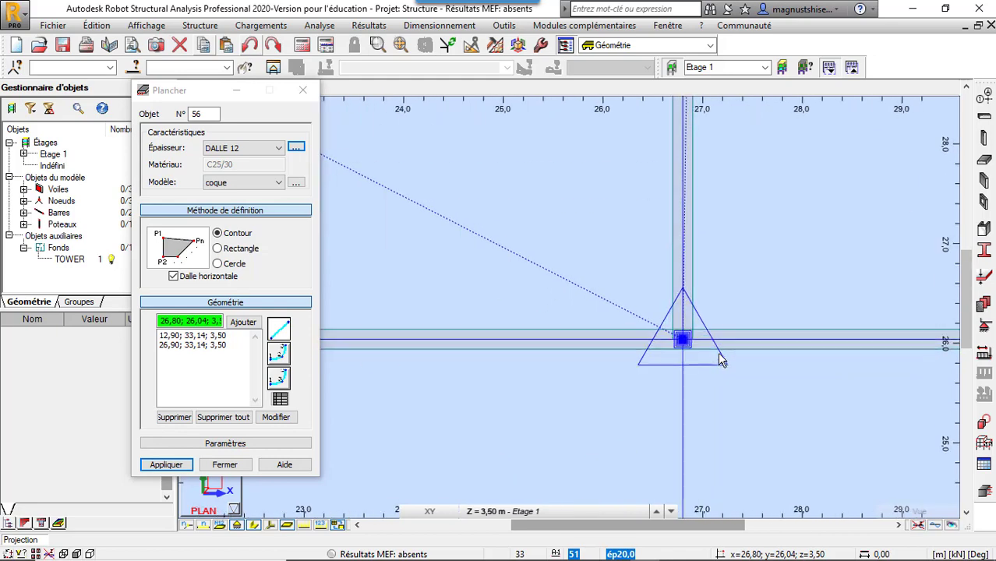
scroll(717, 351, "up", 1)
scroll(705, 339, "up", 1)
scroll(700, 336, "up", 2)
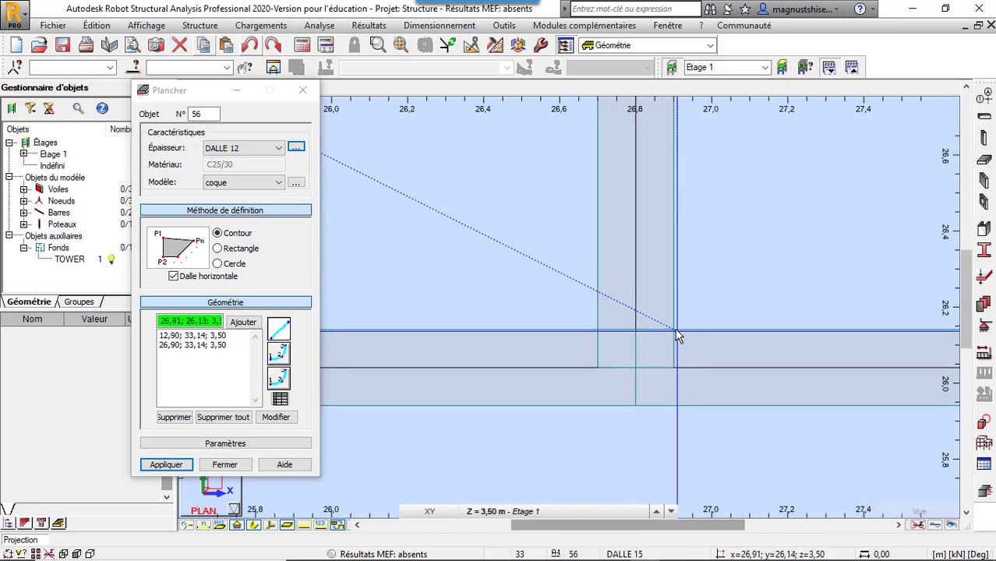
scroll(596, 326, "down", 1)
scroll(550, 312, "down", 1)
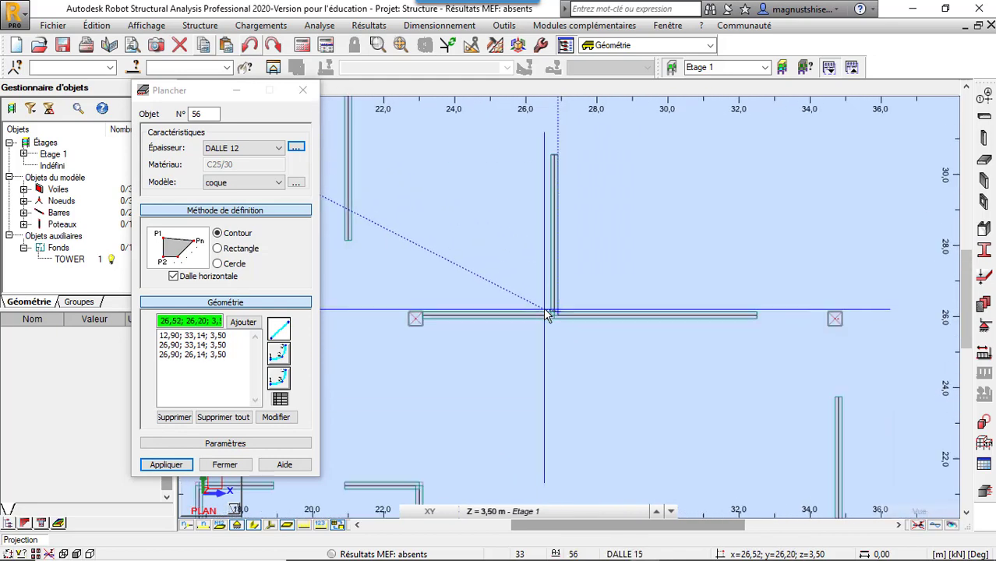
scroll(550, 312, "down", 1)
scroll(772, 314, "down", 1)
scroll(779, 316, "up", 1)
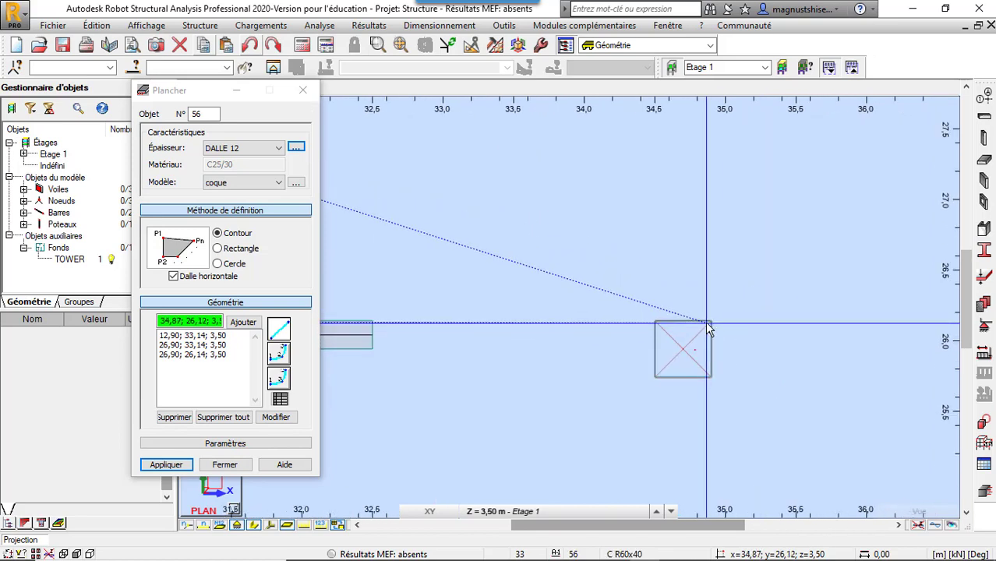
scroll(713, 327, "up", 3)
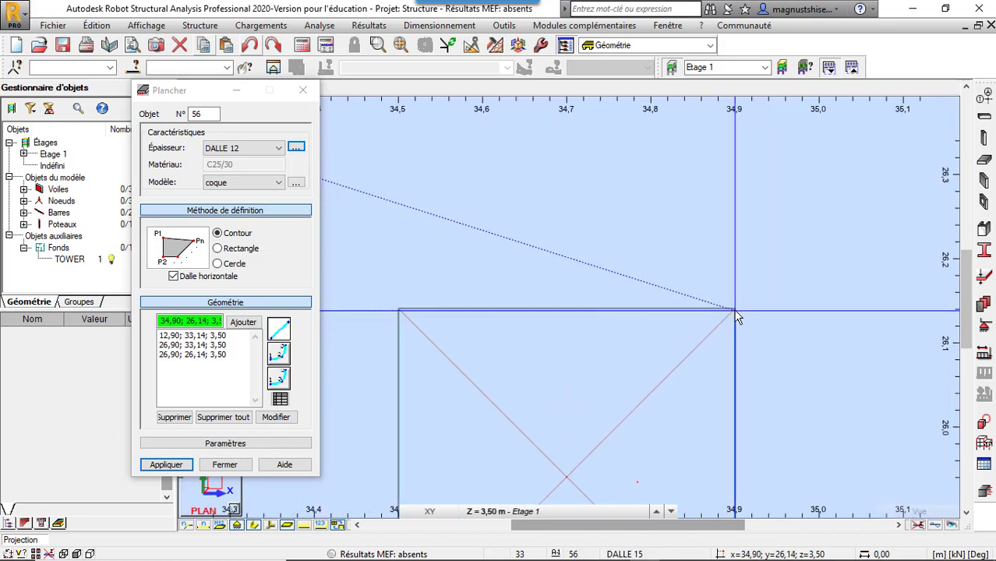
scroll(762, 246, "down", 2)
scroll(763, 216, "down", 1)
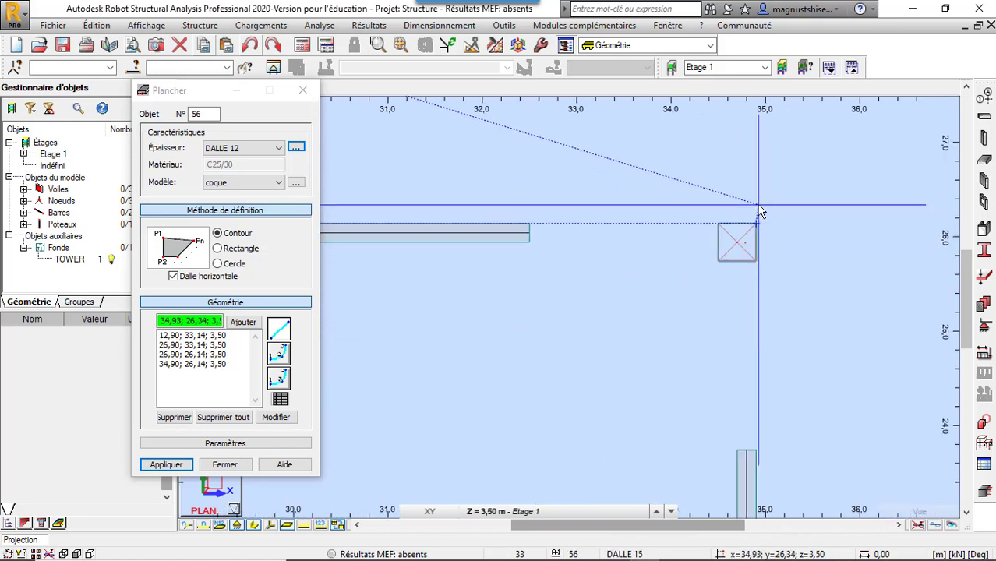
scroll(756, 211, "down", 1)
scroll(750, 198, "down", 2)
scroll(768, 257, "up", 1)
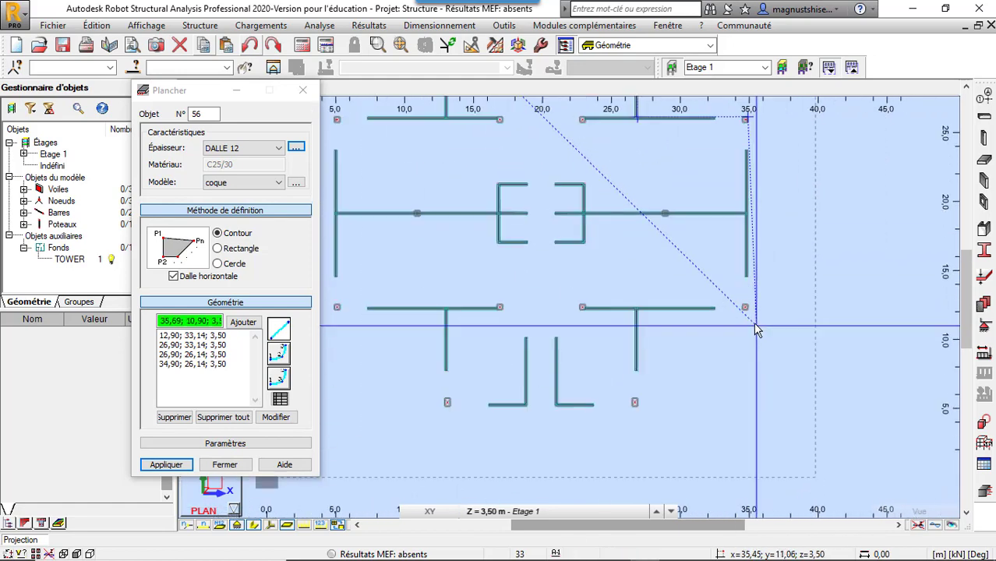
scroll(774, 305, "up", 2)
scroll(743, 326, "up", 1)
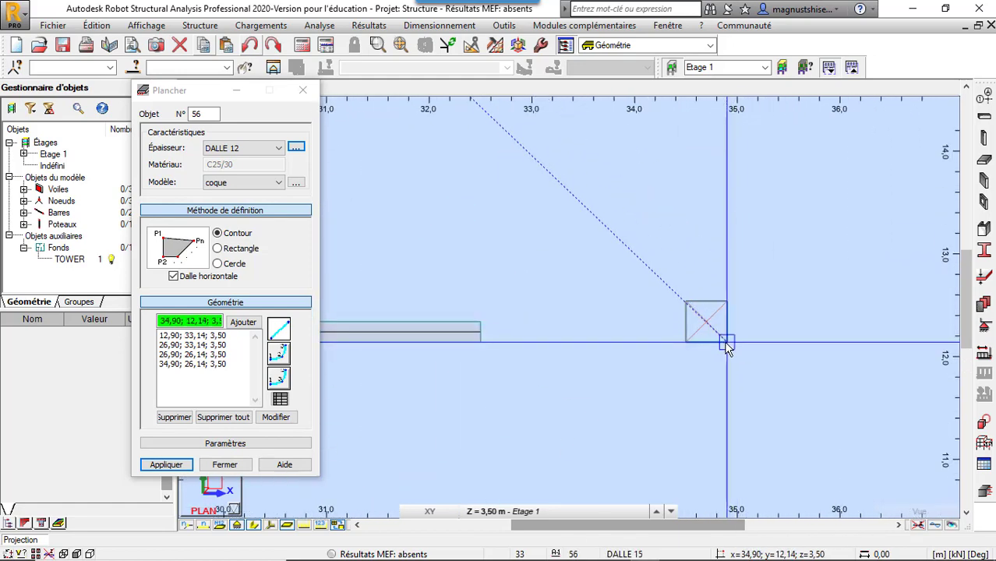
left_click(724, 342)
scroll(832, 325, "down", 1)
scroll(832, 326, "down", 1)
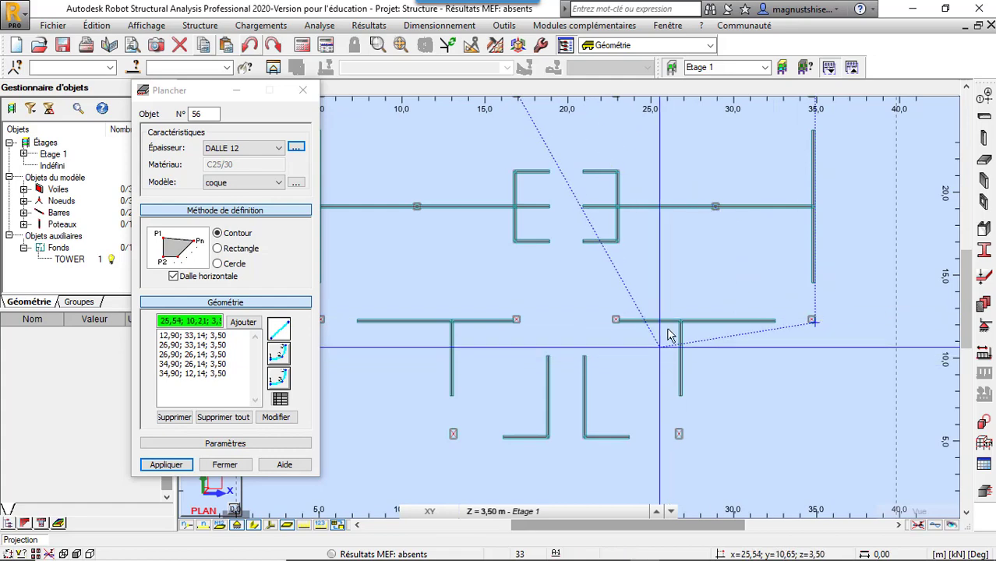
scroll(685, 326, "up", 1)
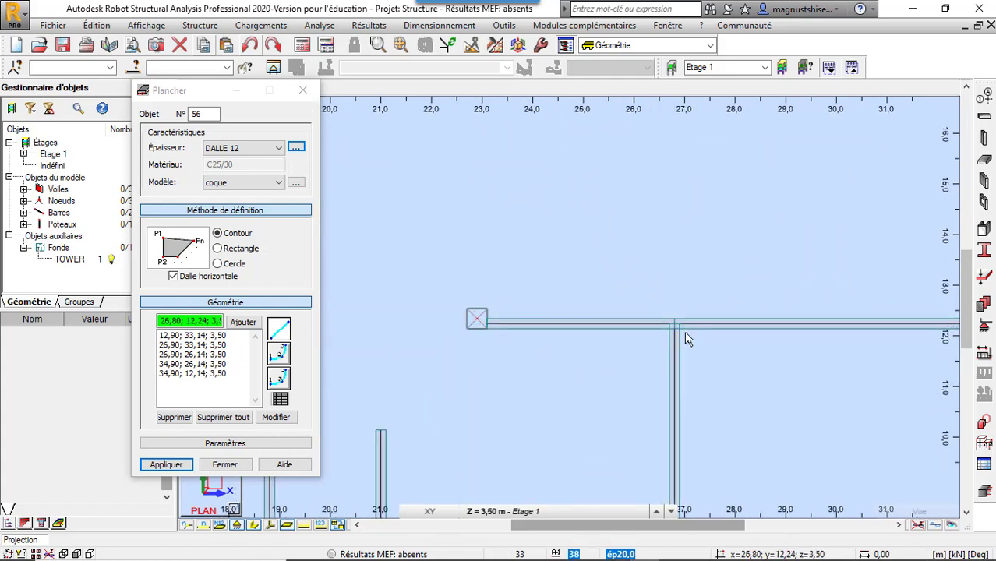
scroll(686, 337, "up", 2)
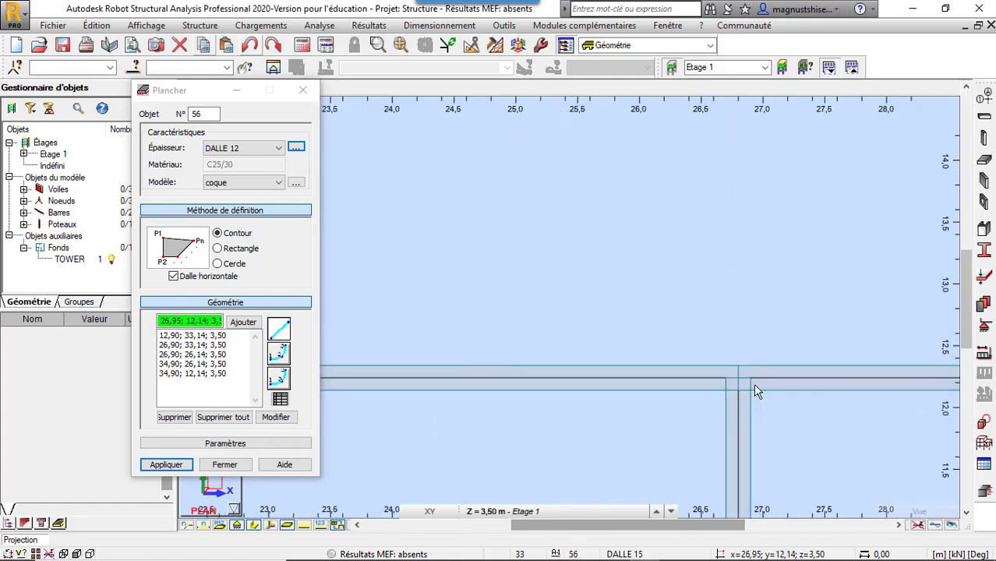
- Add contour corners 26,90; 12,14, 26,90; 5,14, 12,90; 5,14 and 12,90; 12,14
left_click(749, 390)
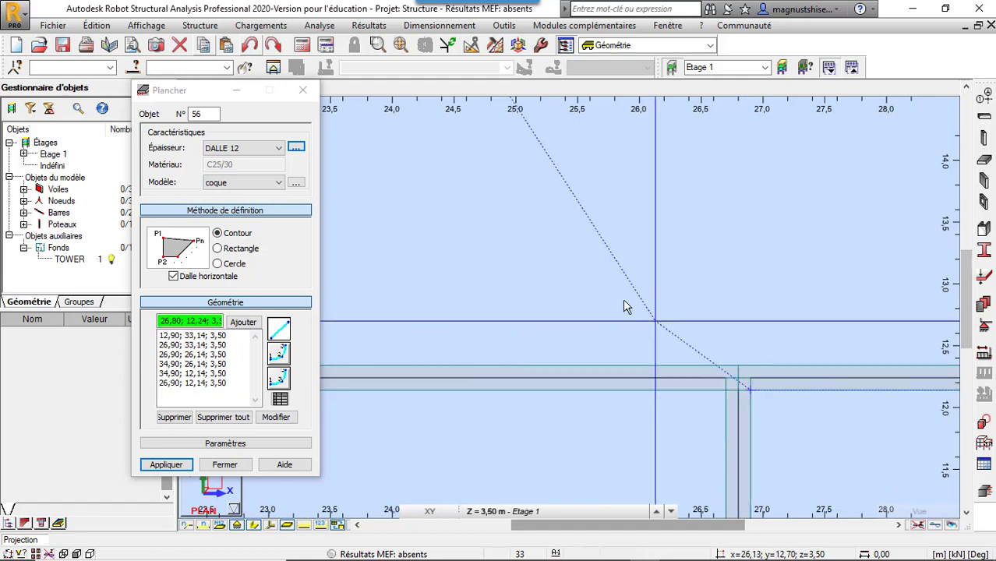
scroll(590, 296, "down", 5)
scroll(590, 296, "up", 1)
scroll(577, 304, "up", 1)
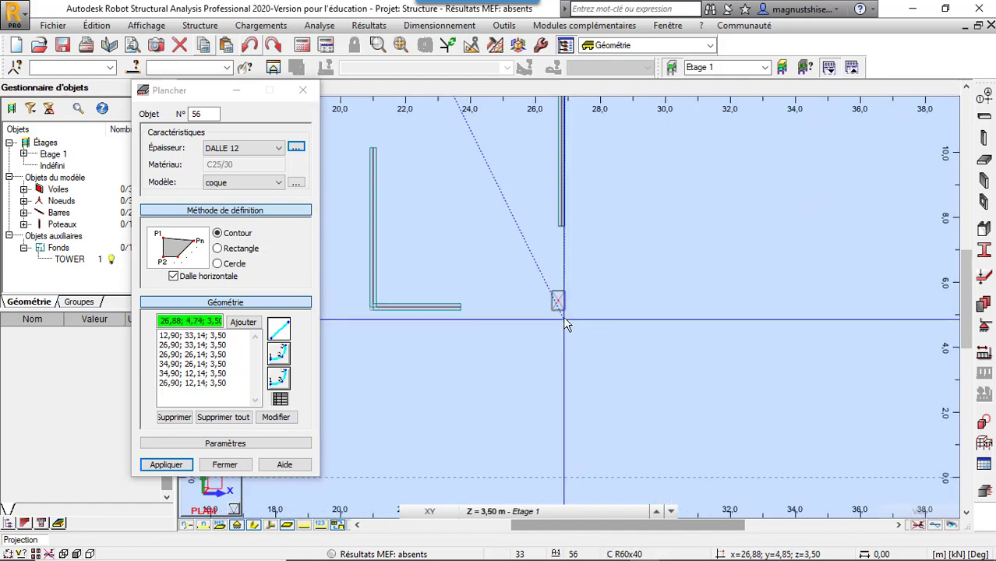
scroll(565, 307, "up", 2)
left_click(569, 310)
scroll(775, 337, "down", 2)
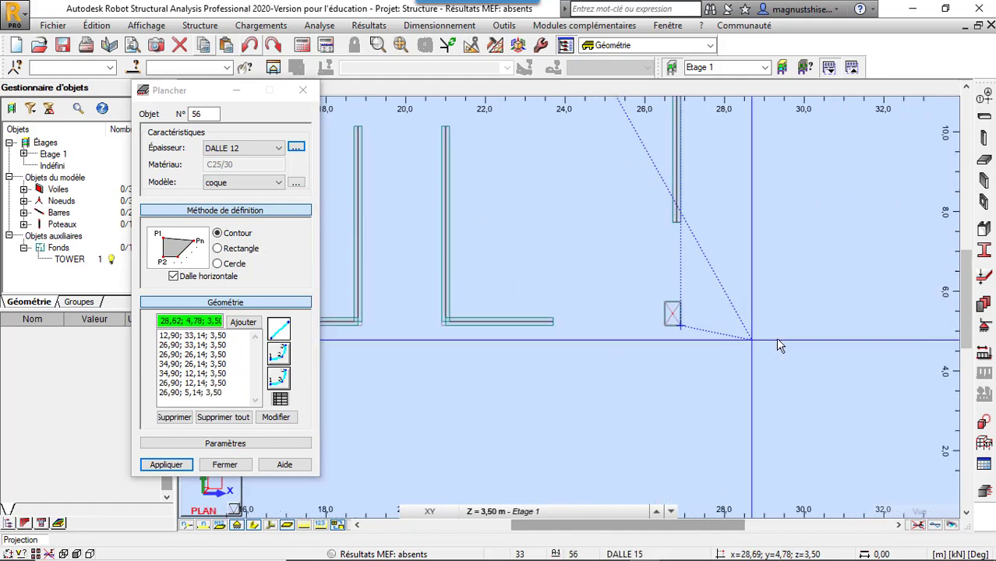
scroll(771, 347, "down", 2)
scroll(468, 340, "up", 2)
scroll(511, 344, "up", 1)
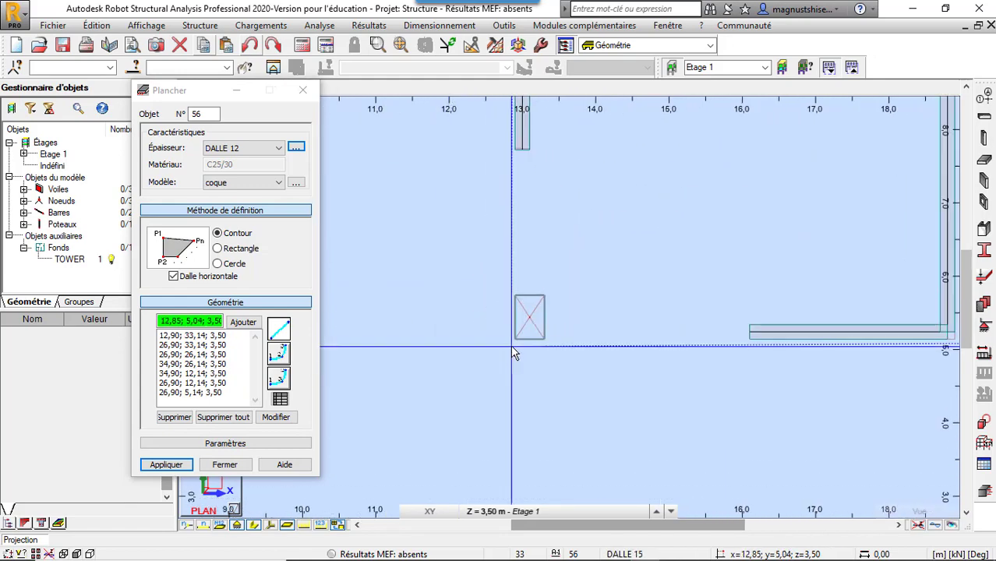
scroll(510, 343, "up", 1)
scroll(519, 337, "up", 1)
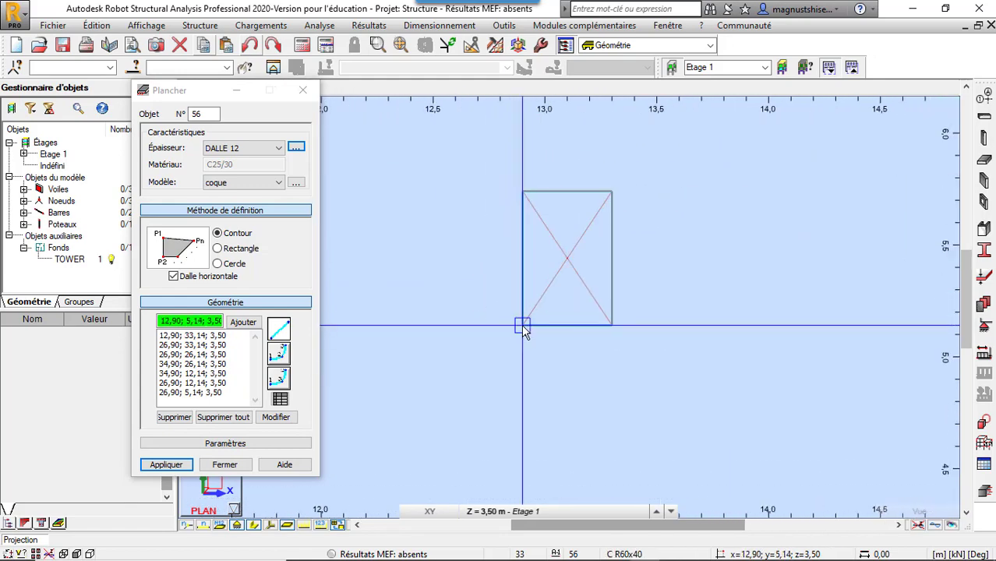
left_click(522, 326)
scroll(557, 397, "down", 2)
scroll(563, 413, "down", 1)
scroll(559, 390, "down", 2)
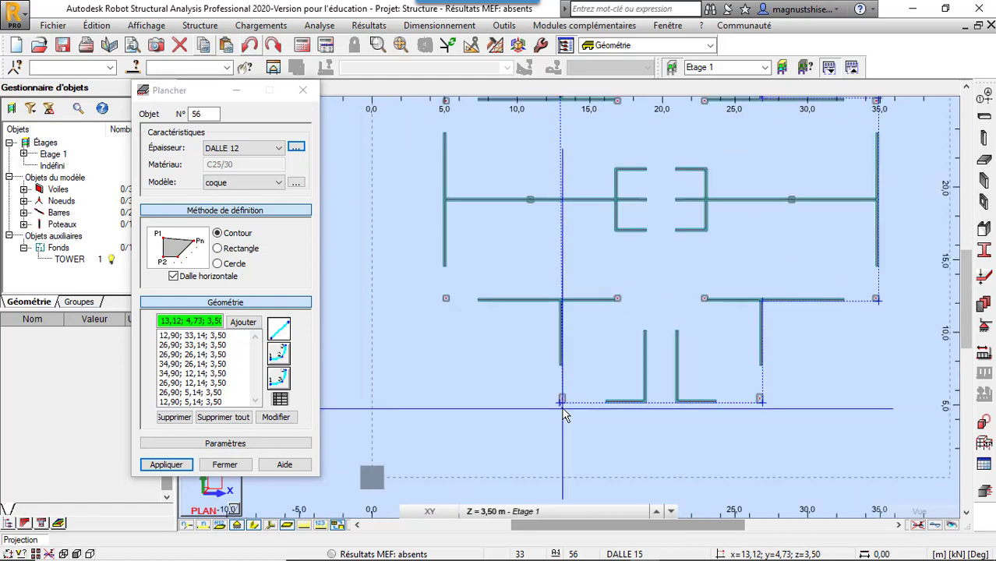
scroll(554, 368, "down", 2)
scroll(556, 358, "up", 2)
scroll(556, 357, "up", 2)
scroll(569, 374, "up", 2)
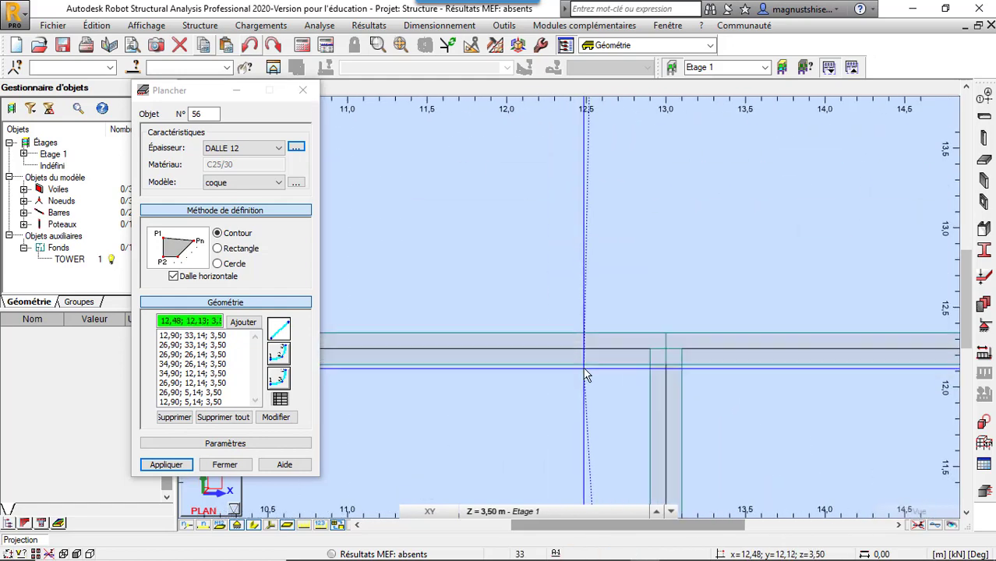
scroll(624, 389, "up", 1)
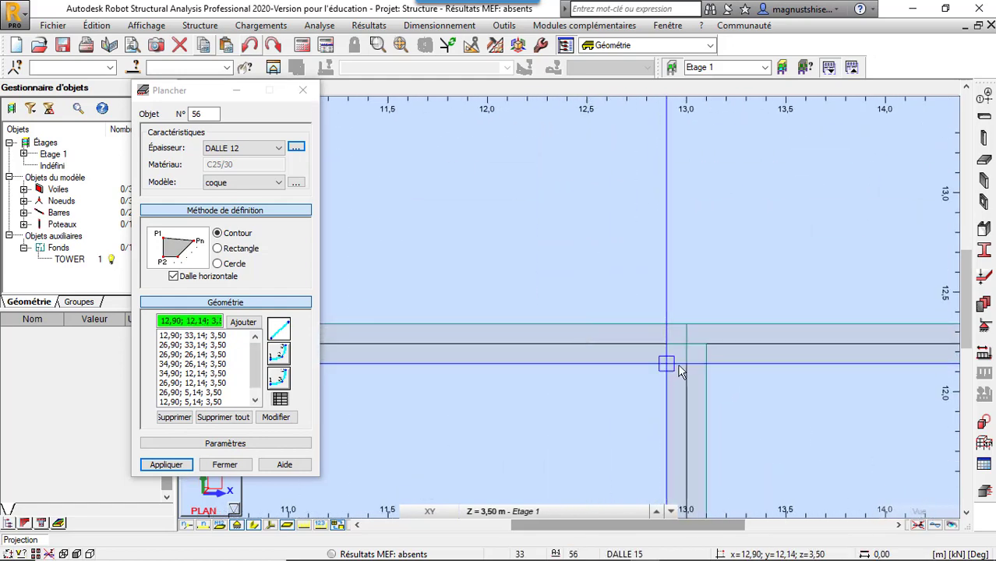
left_click(680, 372)
scroll(817, 369, "down", 3)
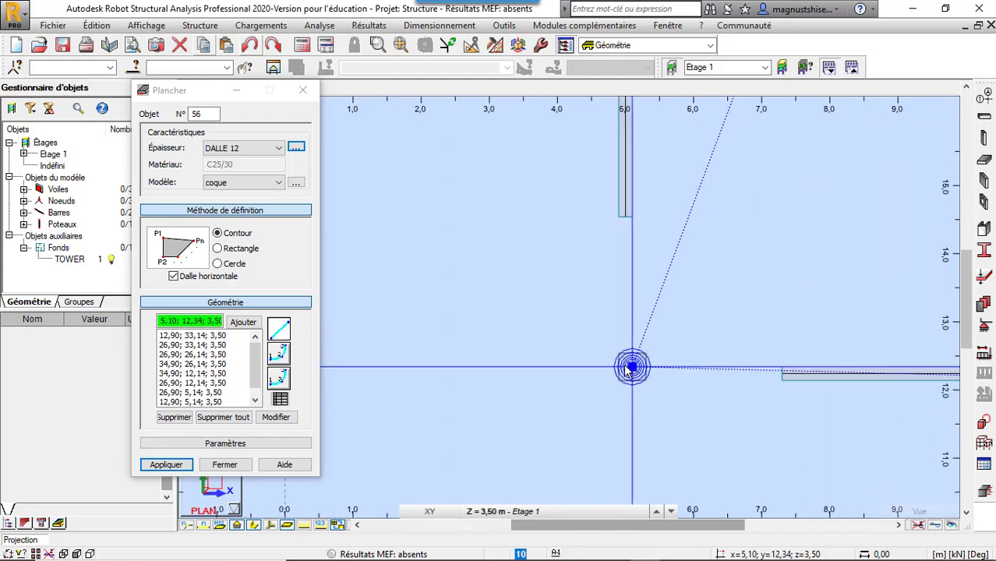
scroll(633, 364, "up", 2)
scroll(610, 396, "up", 2)
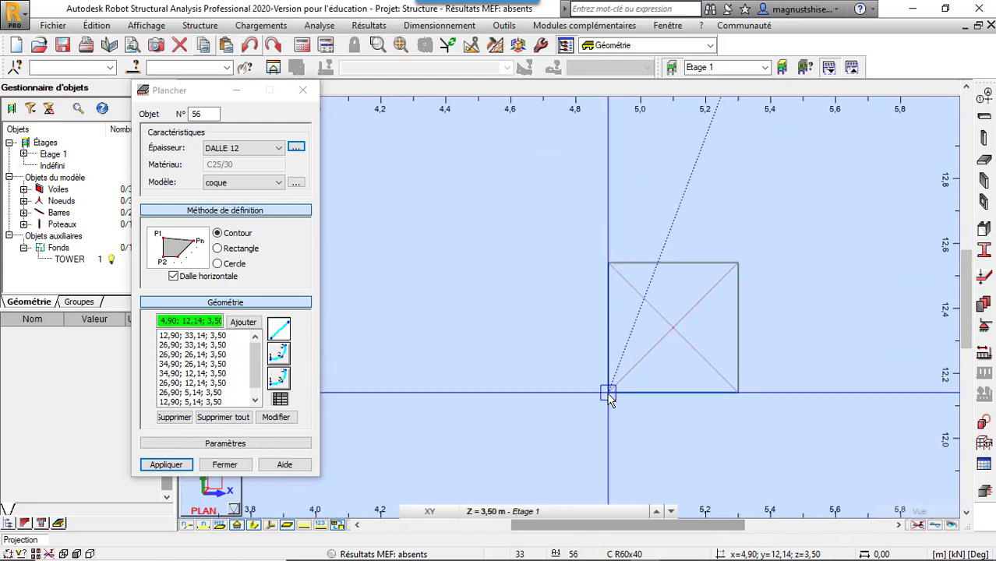
scroll(615, 439, "down", 5)
scroll(615, 444, "down", 3)
scroll(615, 450, "down", 1)
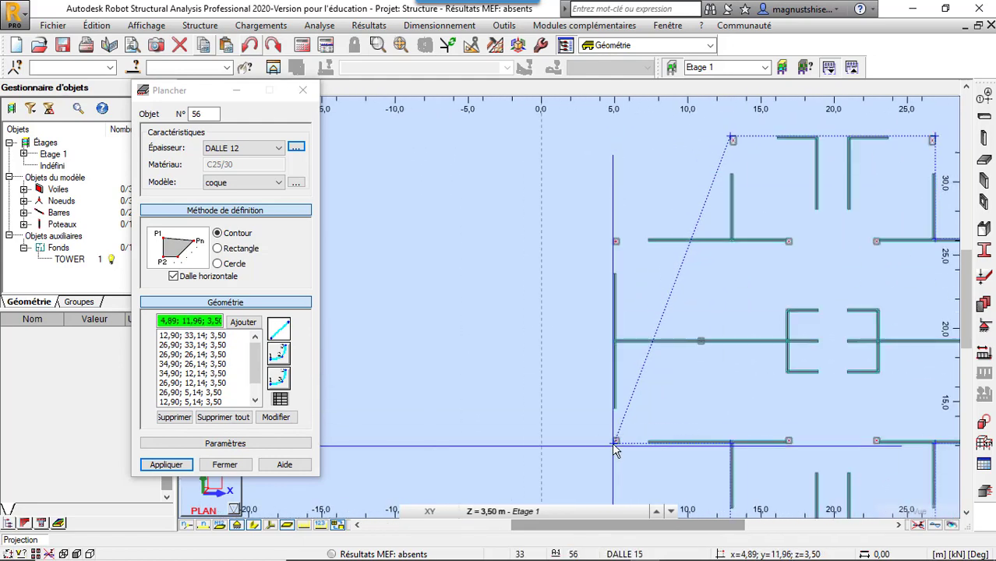
scroll(614, 451, "up", 3)
scroll(597, 234, "up", 3)
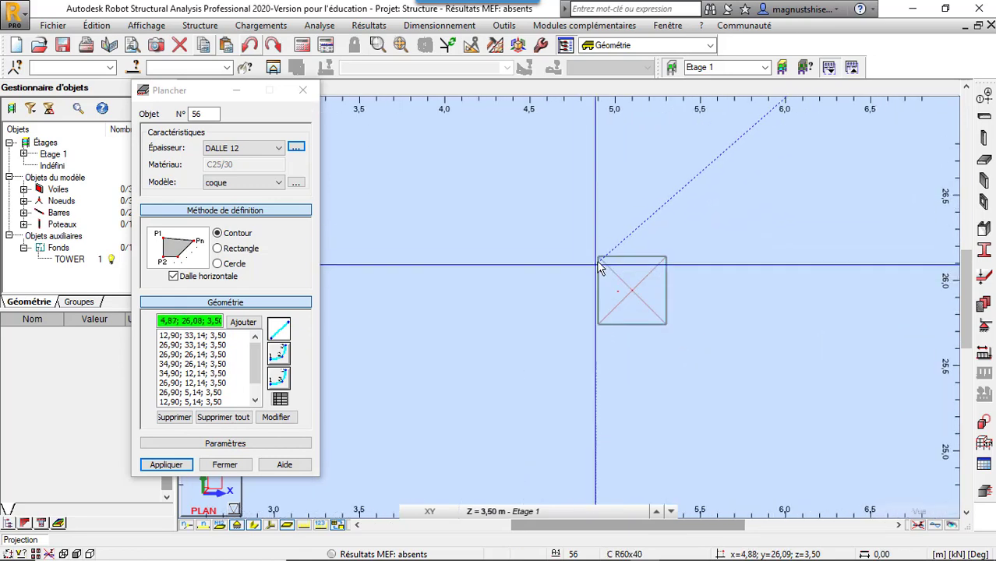
scroll(599, 268, "up", 2)
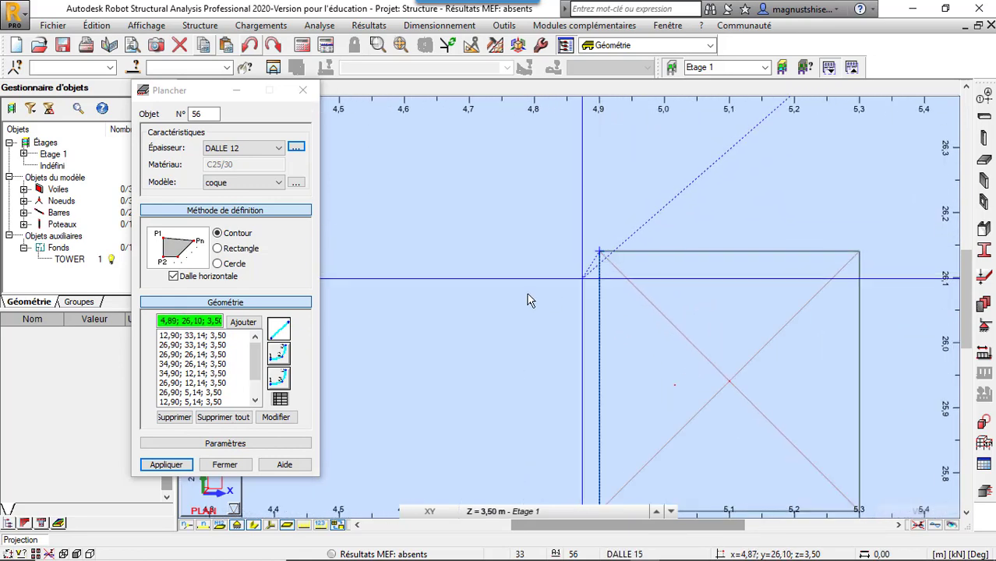
scroll(529, 301, "down", 2)
scroll(478, 289, "down", 2)
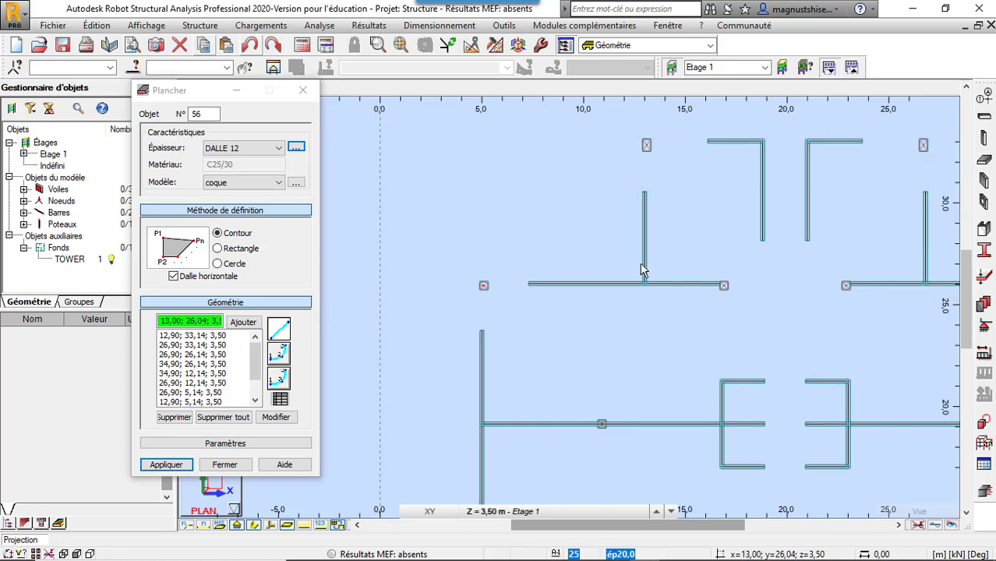
scroll(632, 263, "up", 3)
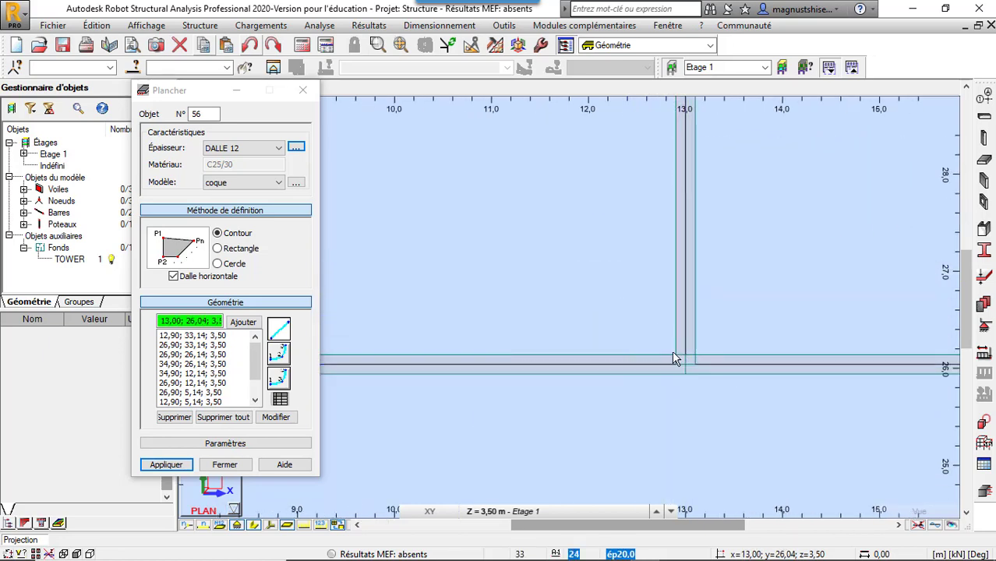
scroll(678, 362, "up", 3)
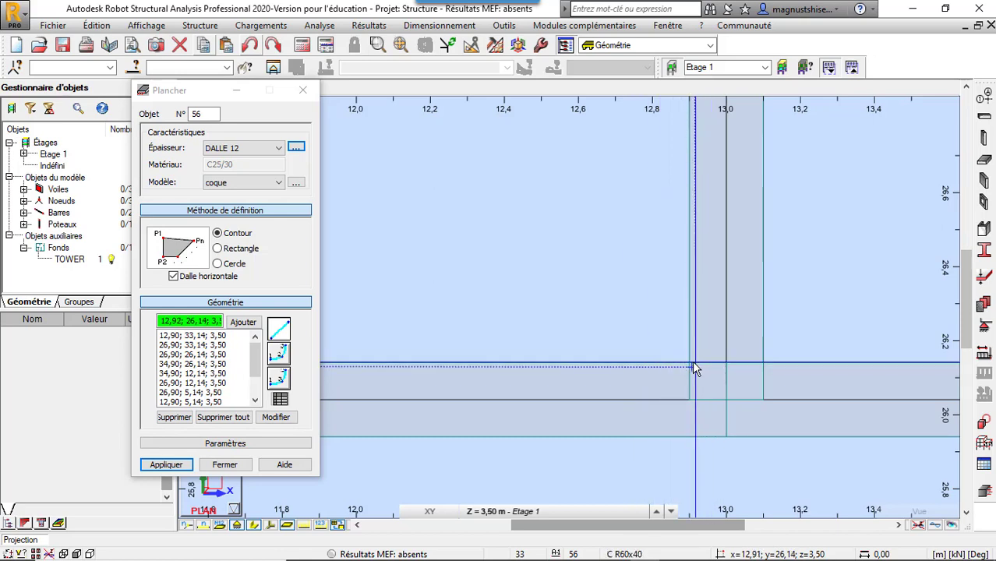
scroll(696, 378, "down", 2)
scroll(696, 379, "down", 4)
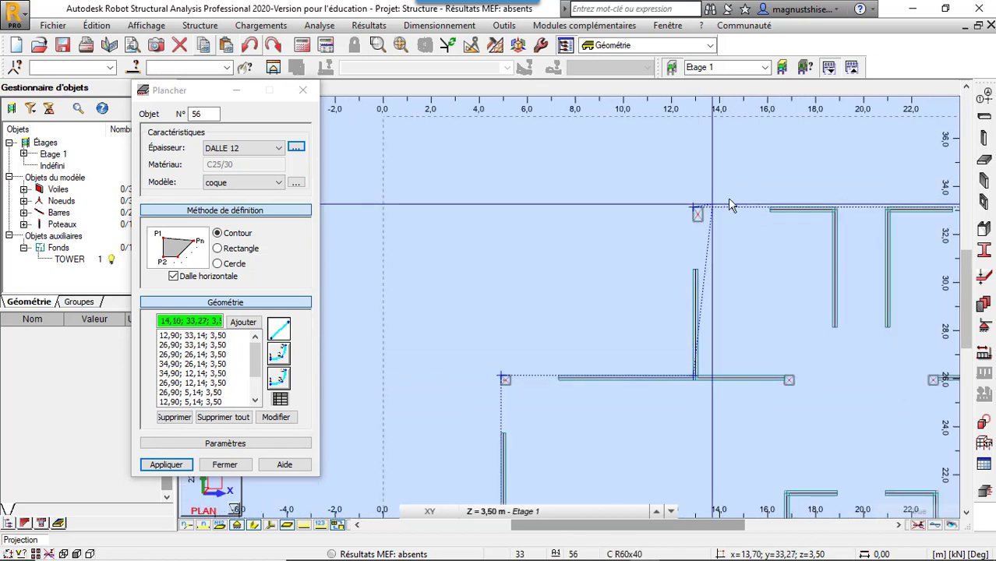
scroll(695, 212, "up", 2)
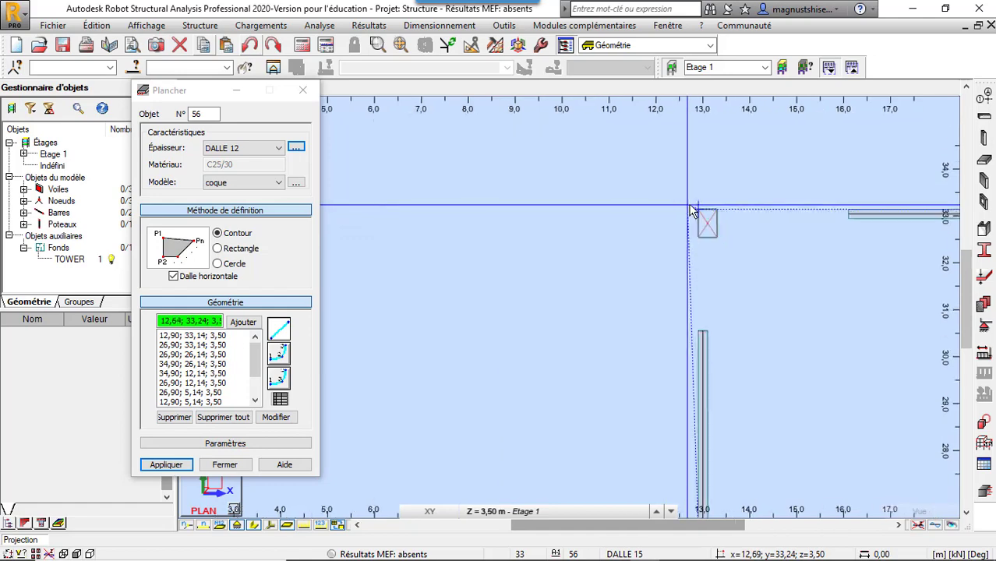
scroll(705, 215, "up", 2)
scroll(714, 218, "up", 2)
scroll(710, 224, "up", 1)
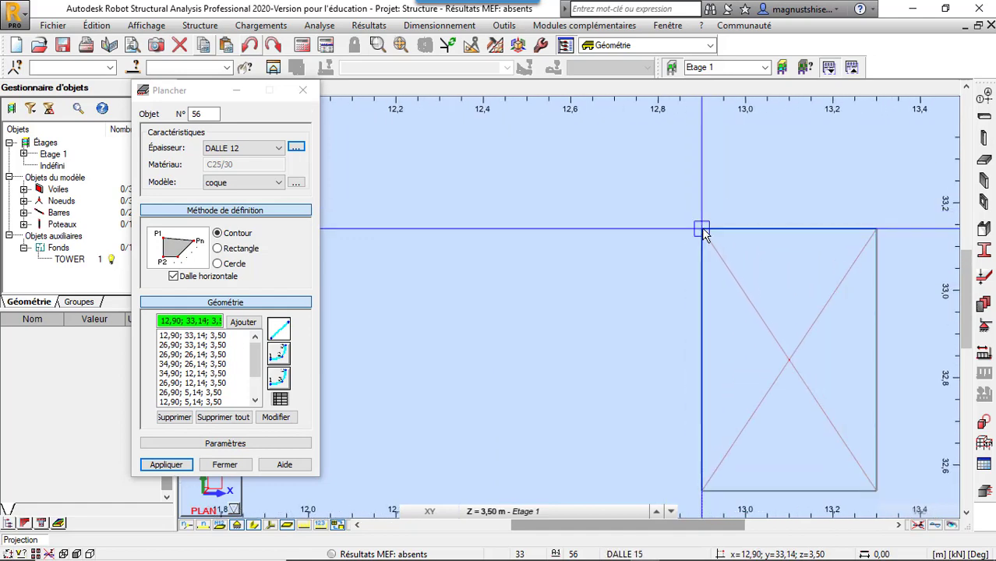
- Close the slab outline at its starting corner and finish the floor slab
left_click(703, 231)
scroll(604, 184, "down", 2)
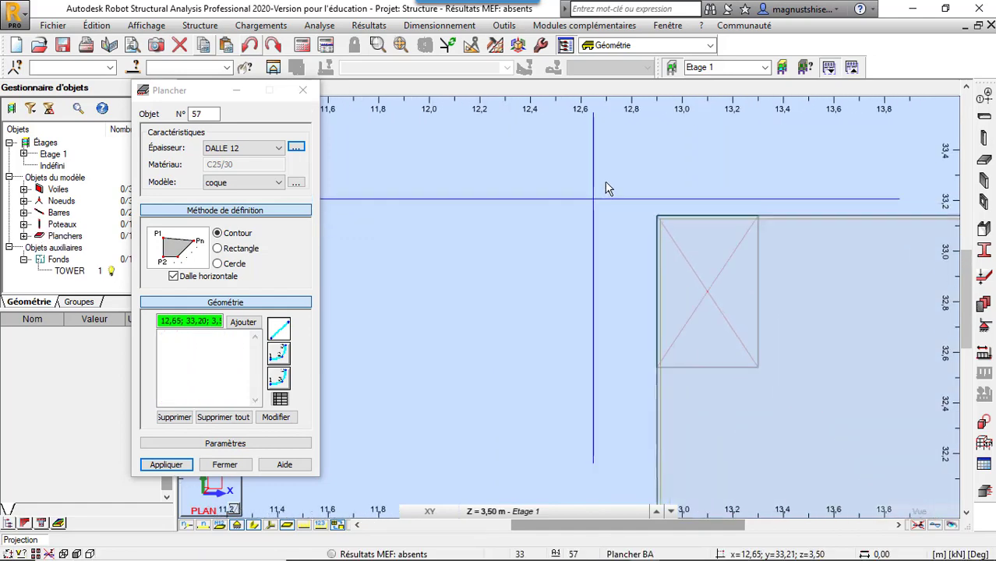
scroll(610, 187, "down", 2)
scroll(604, 164, "down", 2)
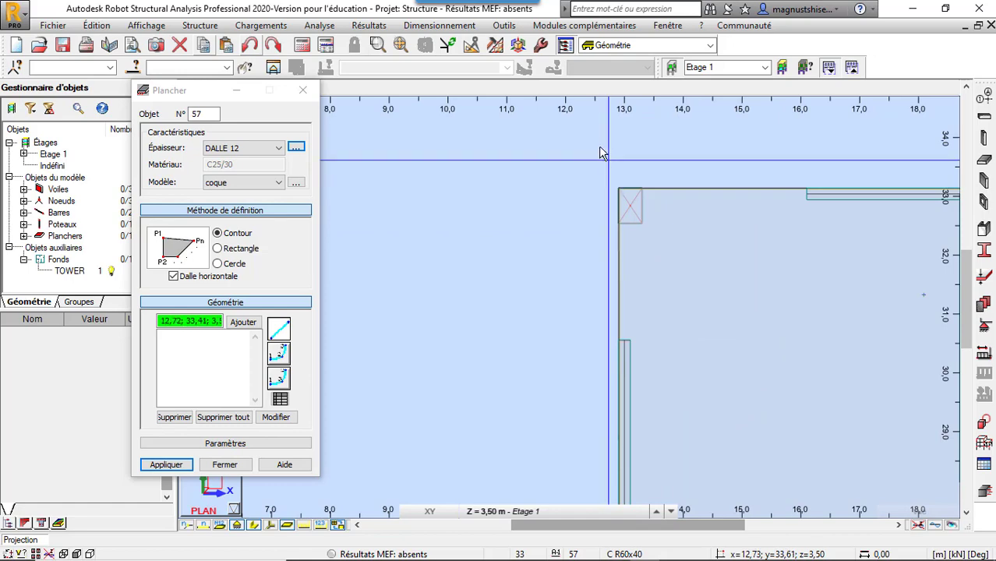
scroll(600, 179, "down", 2)
left_click(303, 90)
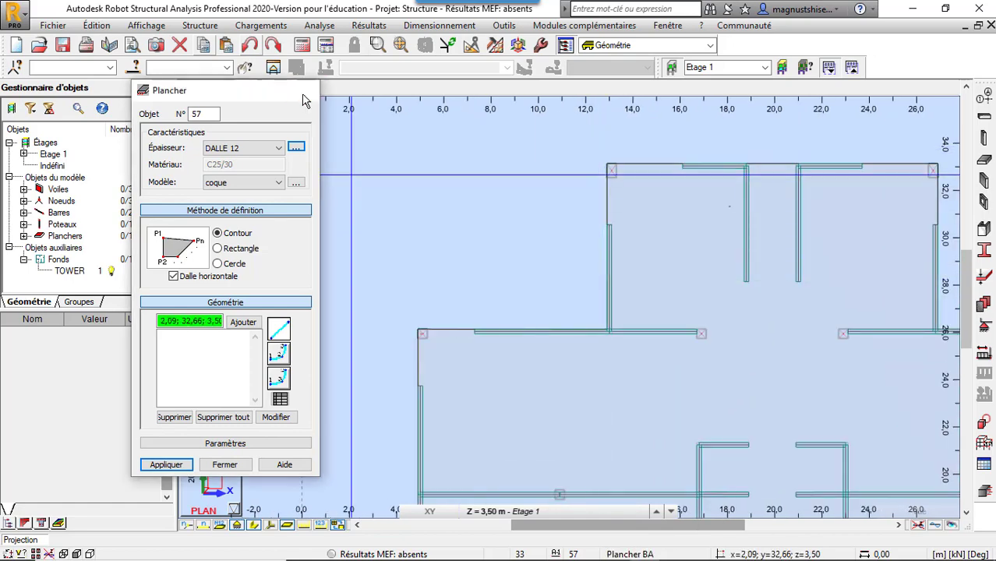
scroll(600, 334, "up", 3)
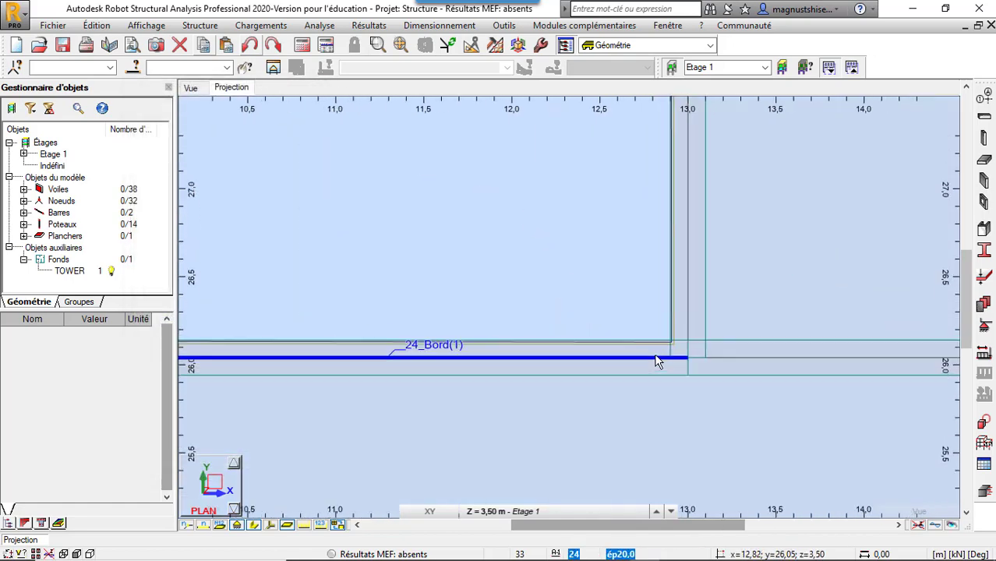
scroll(702, 347, "up", 5)
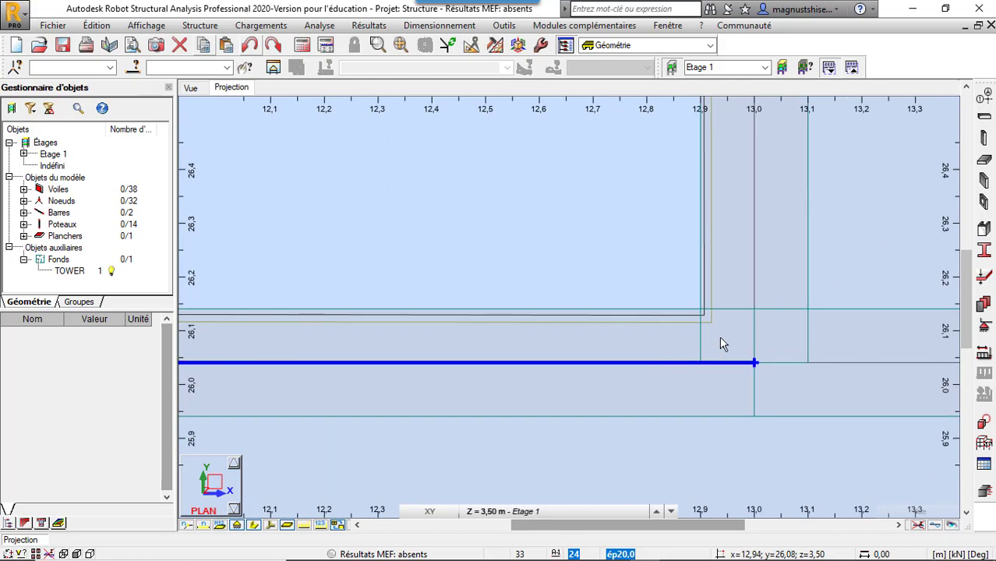
- Inspect the new slab Plancher_56's properties: 616,00 m² at z 3,50
left_click(711, 297)
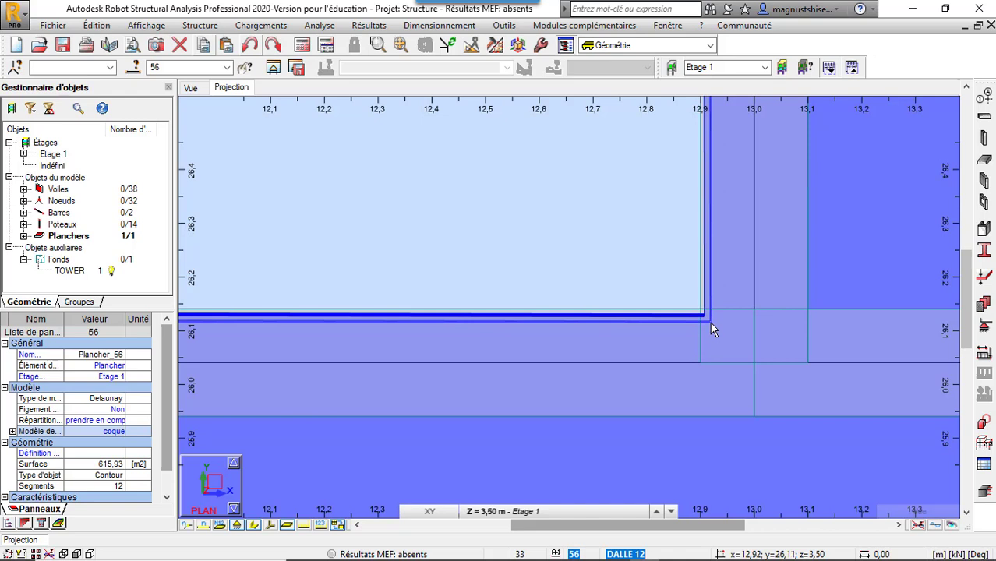
scroll(707, 321, "up", 2)
scroll(720, 331, "up", 1)
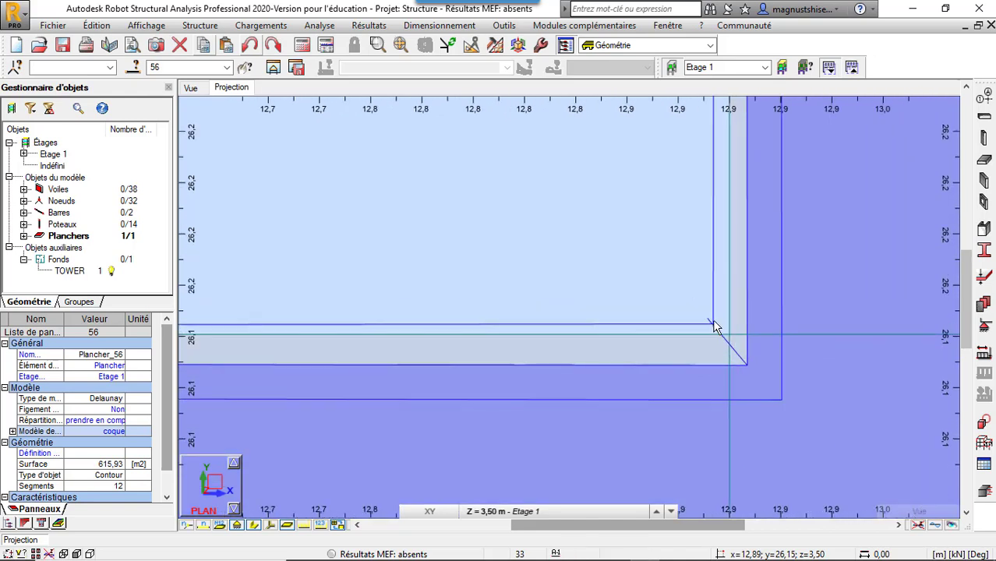
scroll(737, 342, "up", 2)
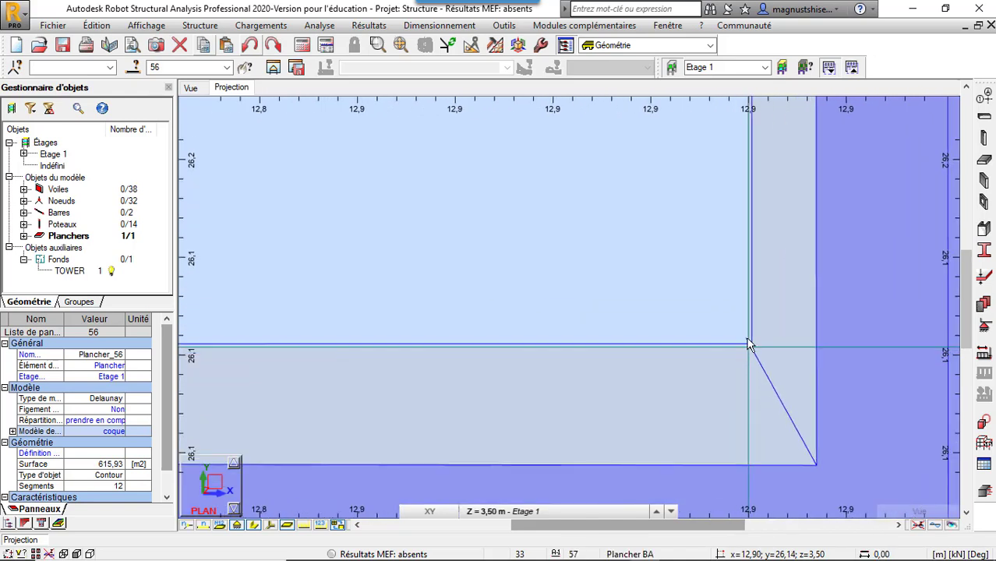
scroll(744, 347, "up", 1)
scroll(748, 349, "up", 1)
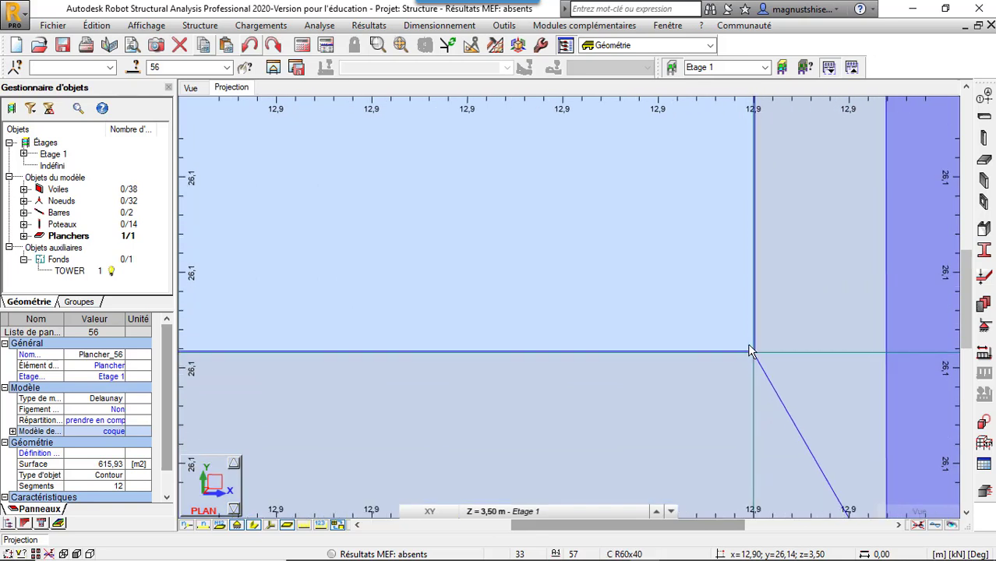
scroll(750, 352, "up", 1)
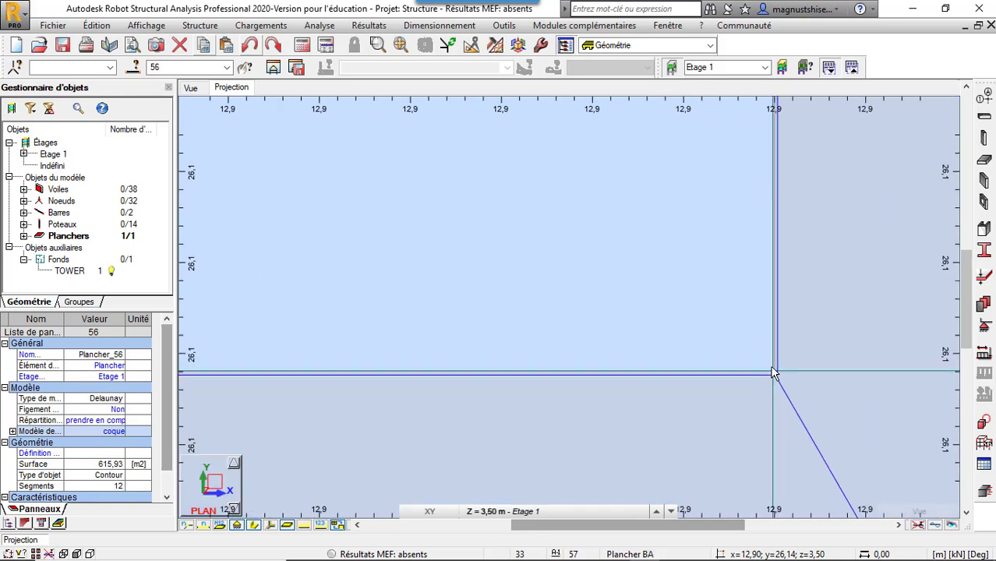
scroll(770, 371, "down", 3)
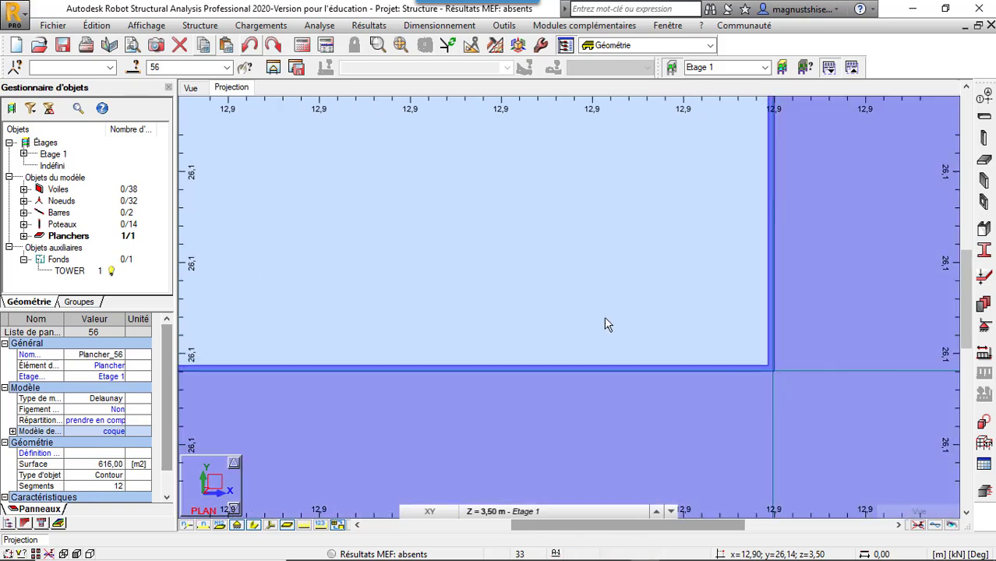
scroll(551, 204, "down", 2)
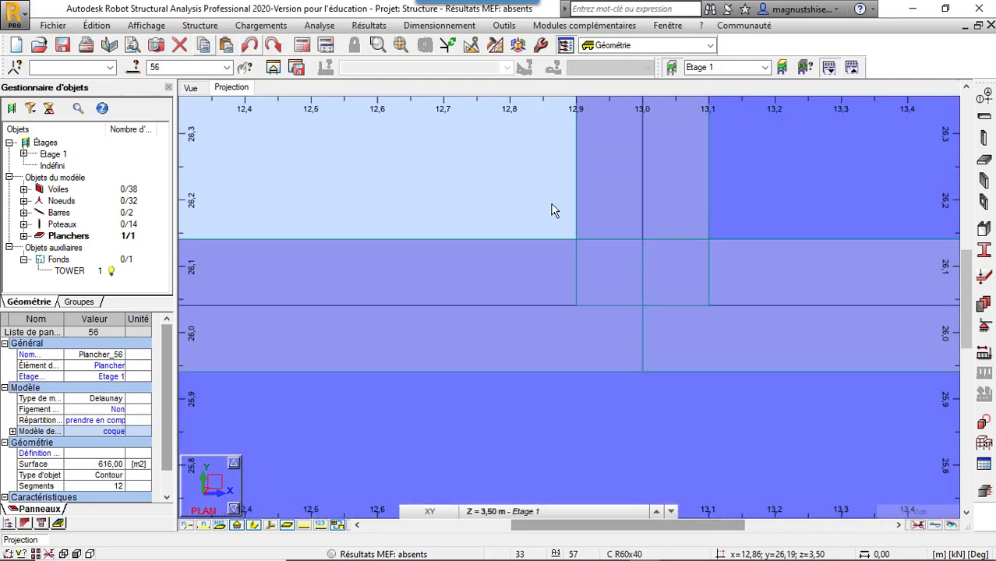
scroll(551, 204, "down", 2)
scroll(551, 205, "down", 3)
scroll(561, 200, "down", 3)
scroll(566, 193, "down", 3)
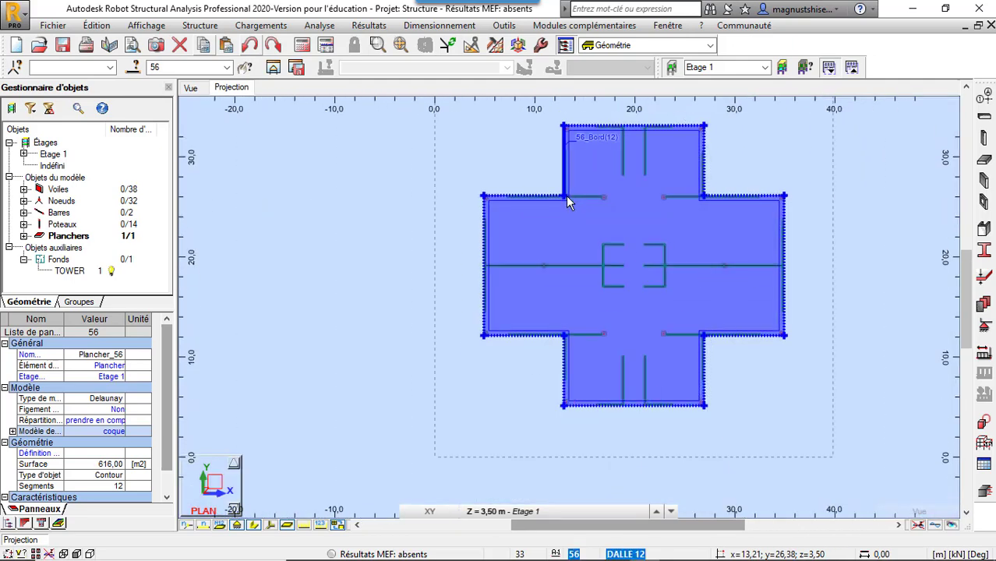
left_click(764, 175)
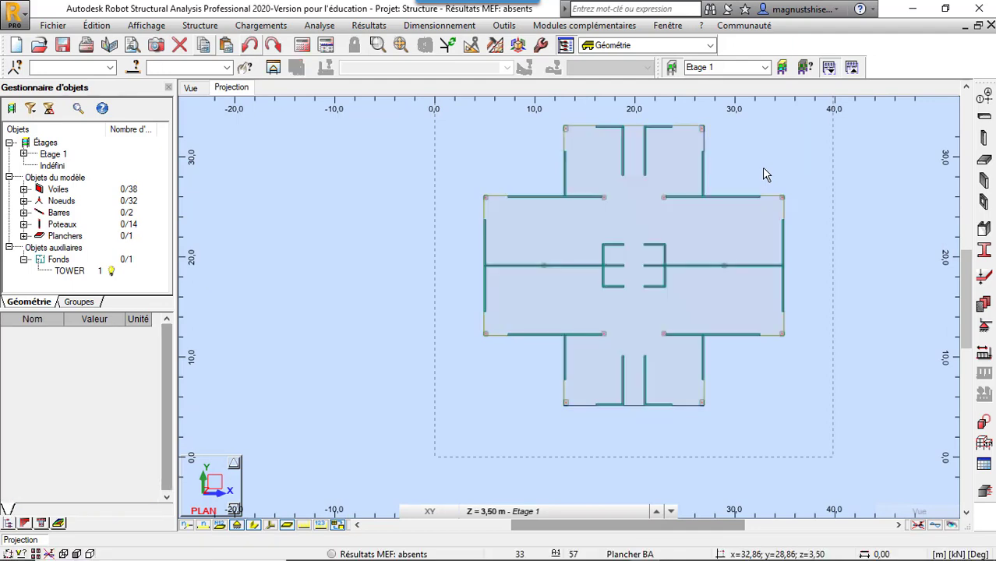
- Set up a 2 × 2 m rectangular opening referenced to the slab's 12,90; 12,14 corner node
scroll(658, 263, "up", 2)
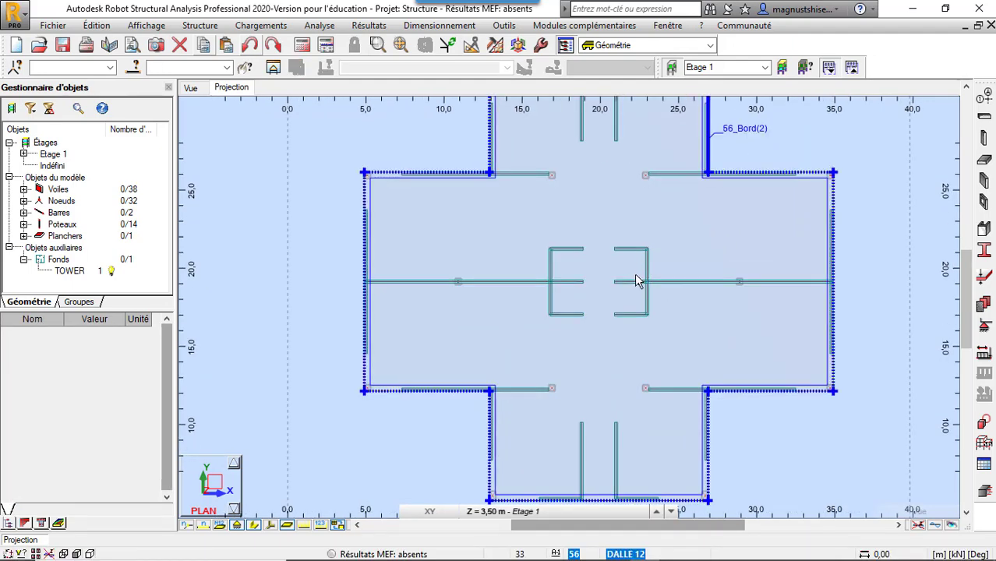
left_click(982, 204)
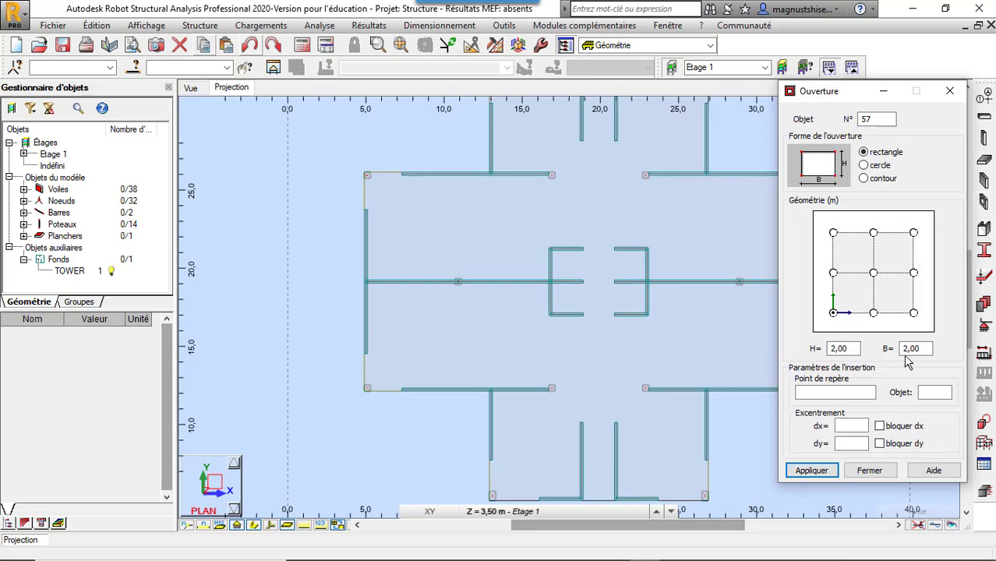
left_click(834, 392)
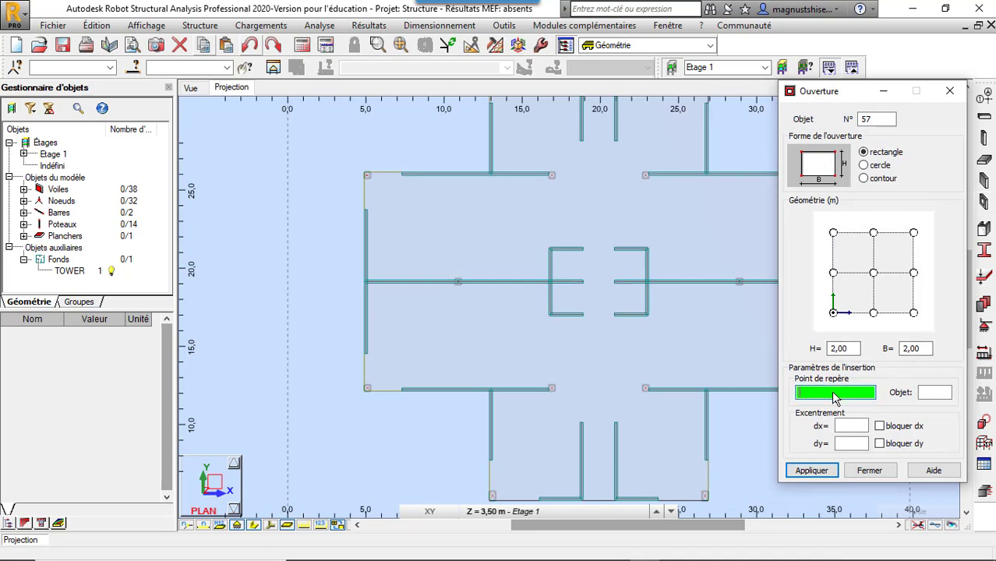
left_click(547, 389)
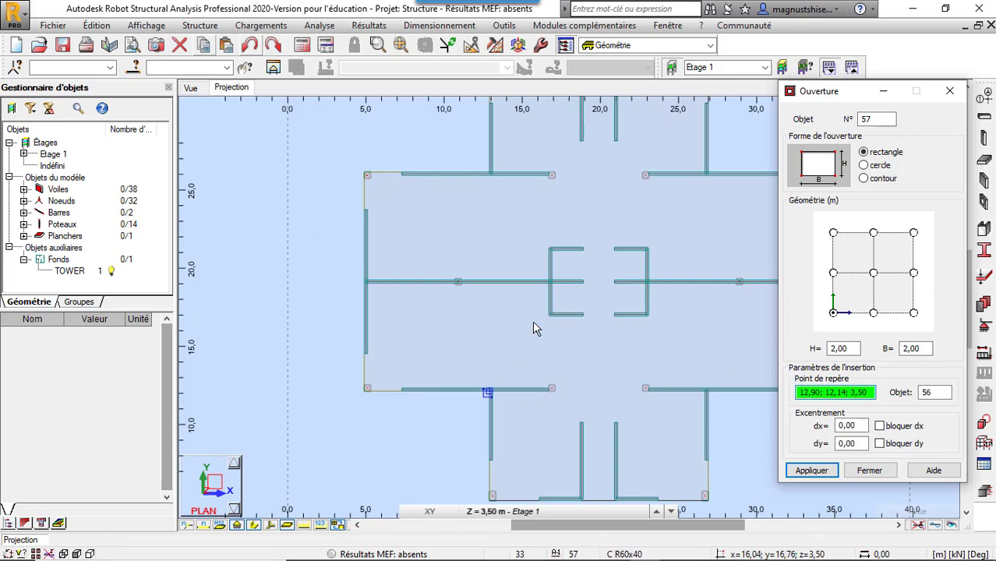
scroll(536, 323, "up", 2)
scroll(537, 323, "up", 2)
scroll(536, 324, "down", 3)
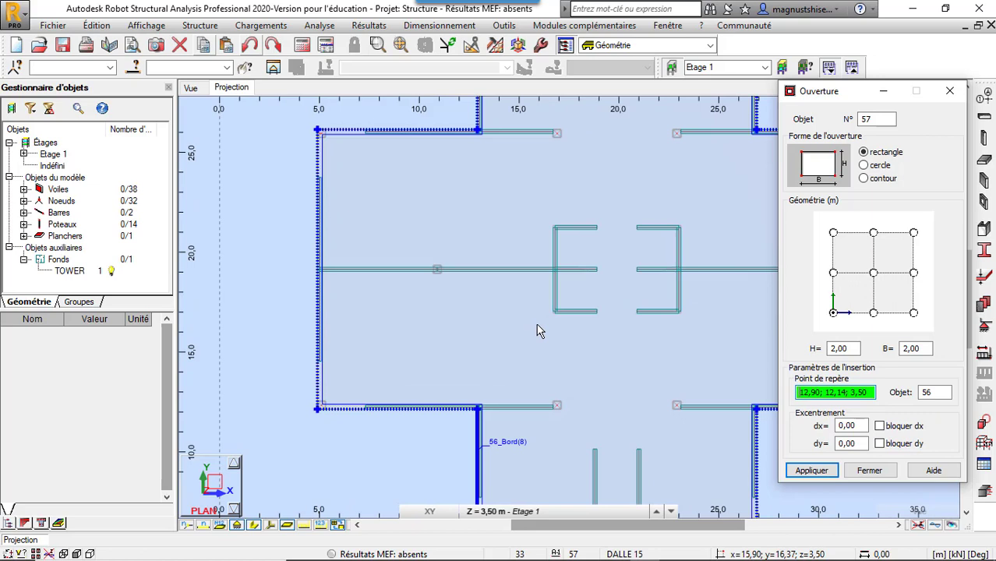
left_click(514, 373)
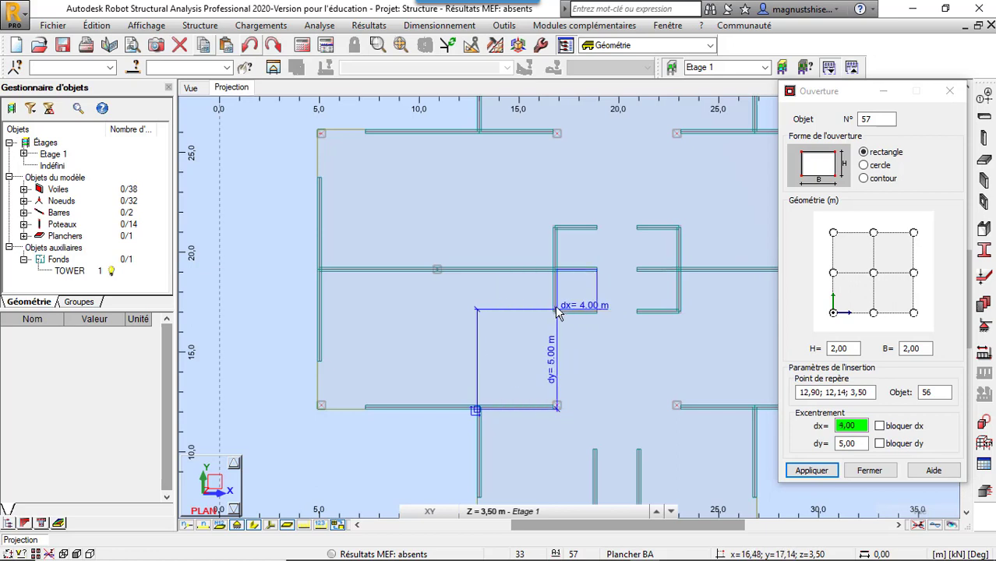
- Place five 2 × 2 m openings beside the left and right core walls
scroll(559, 310, "up", 3)
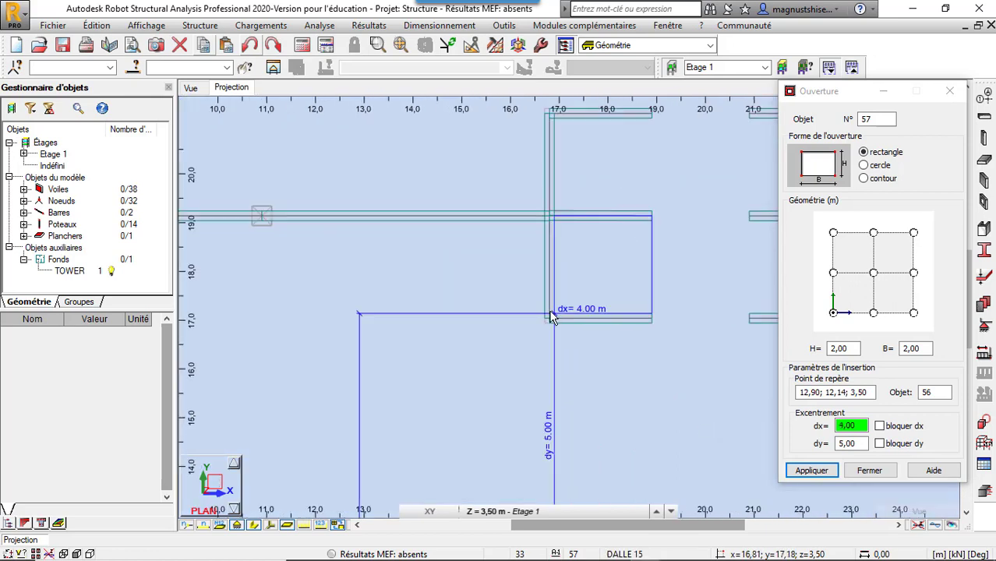
left_click(551, 317)
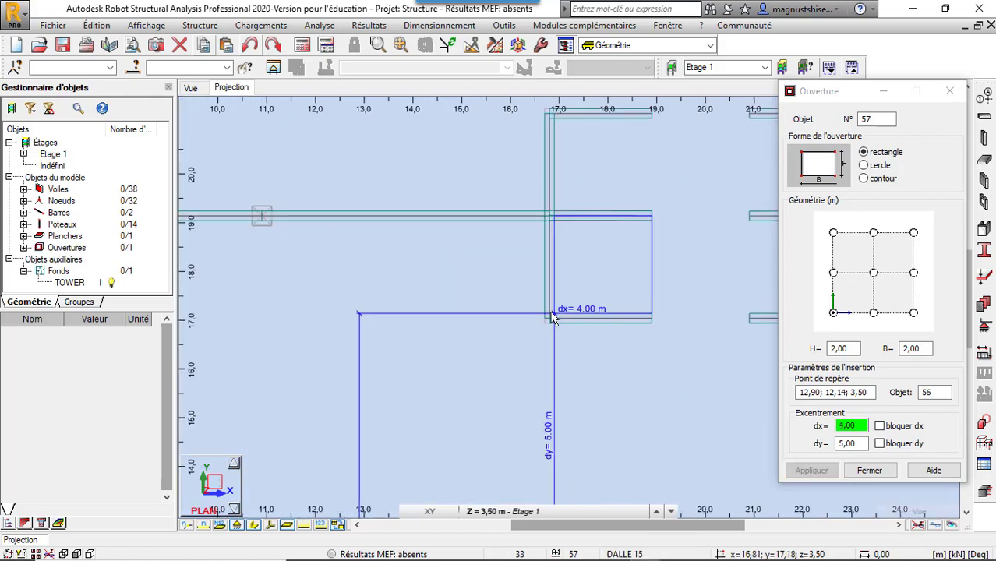
left_click(549, 214)
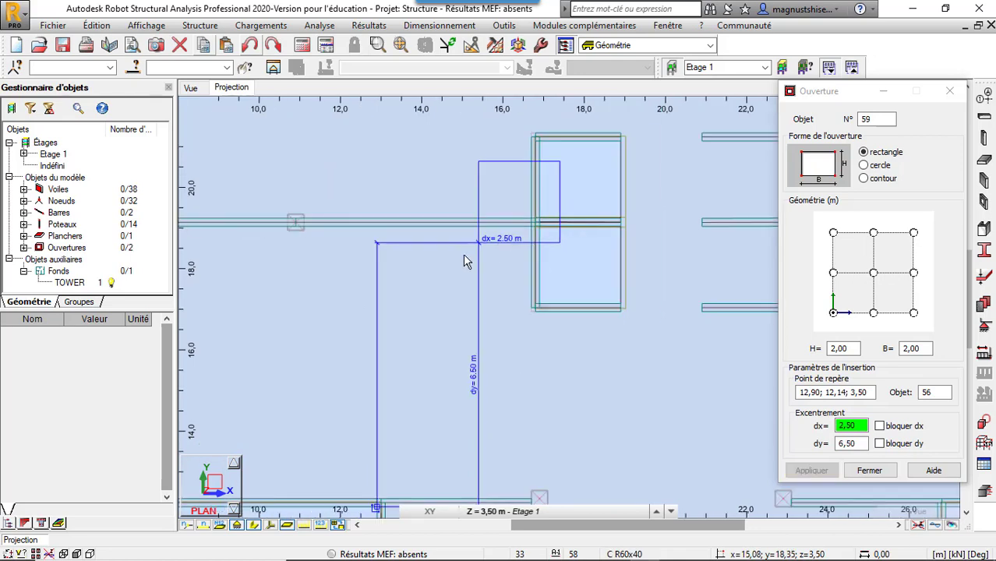
scroll(467, 238, "down", 2)
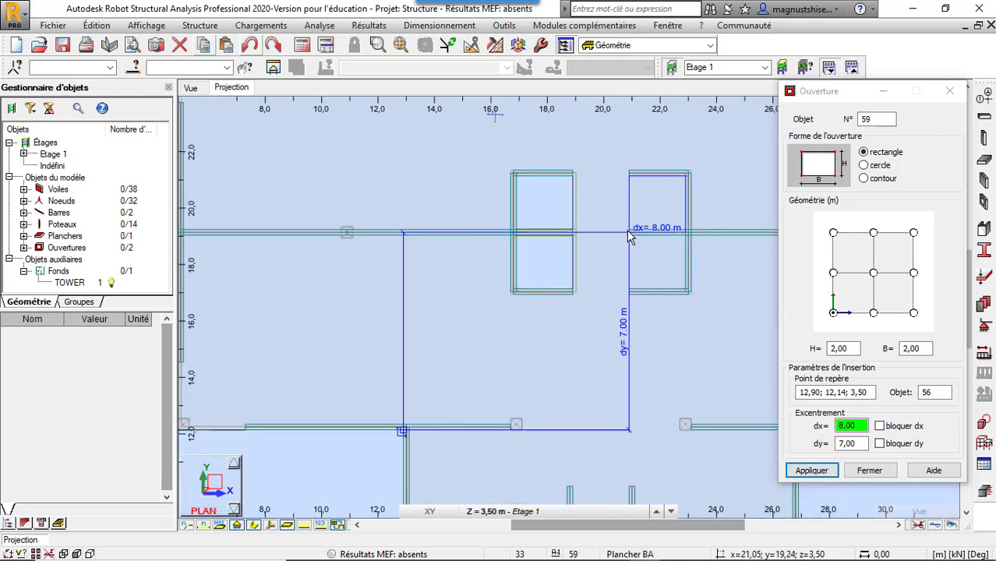
left_click(629, 233)
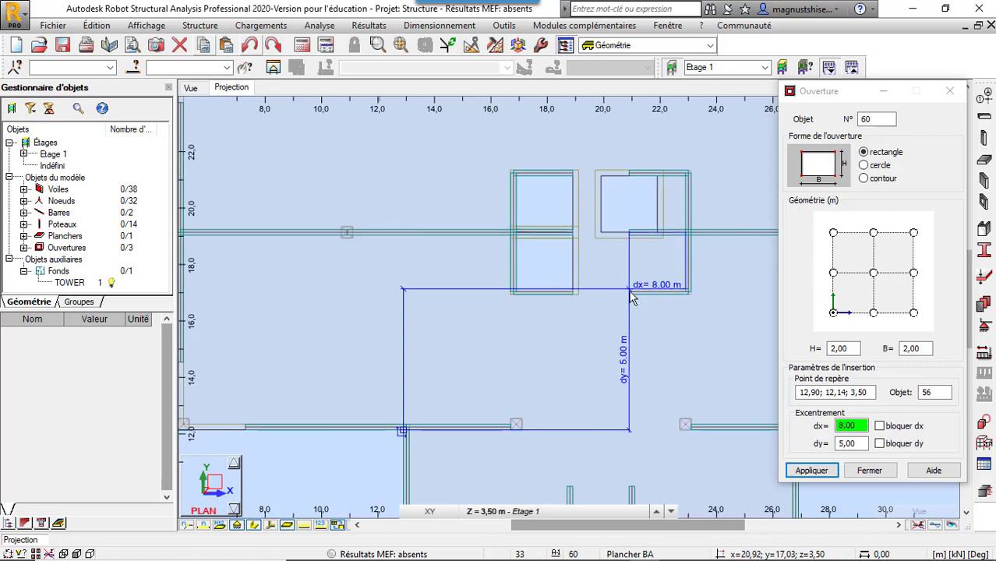
left_click(631, 297)
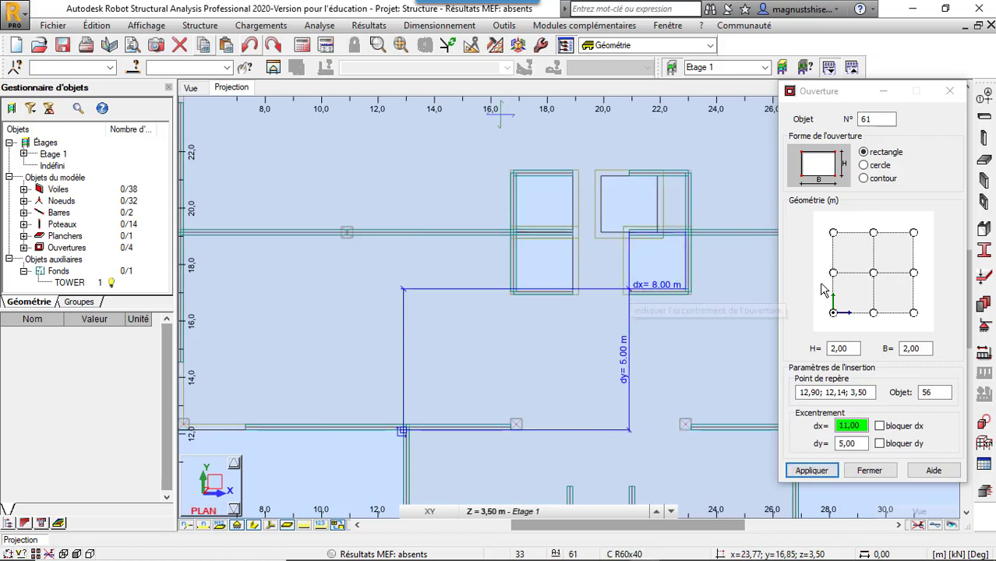
left_click(635, 237)
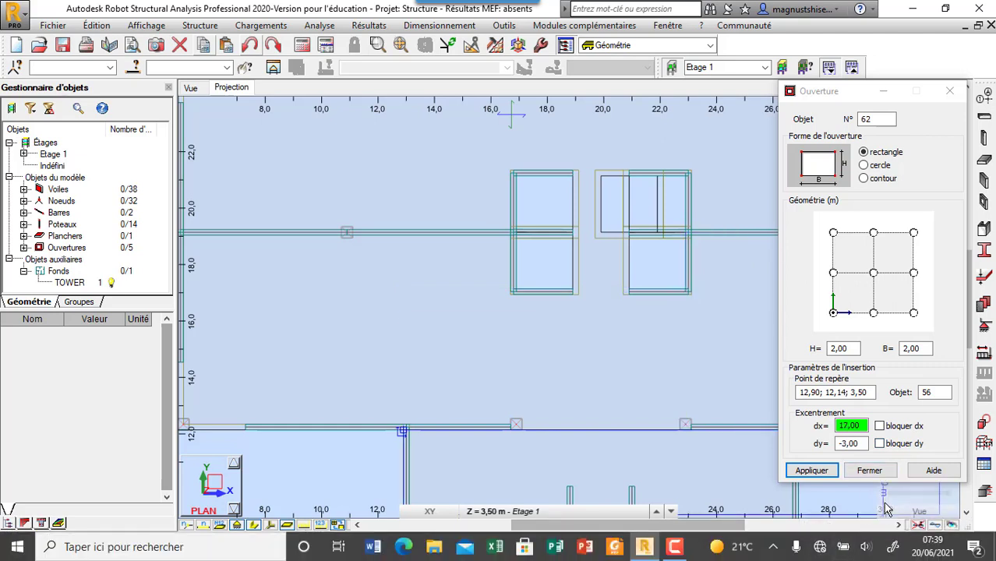
left_click(869, 470)
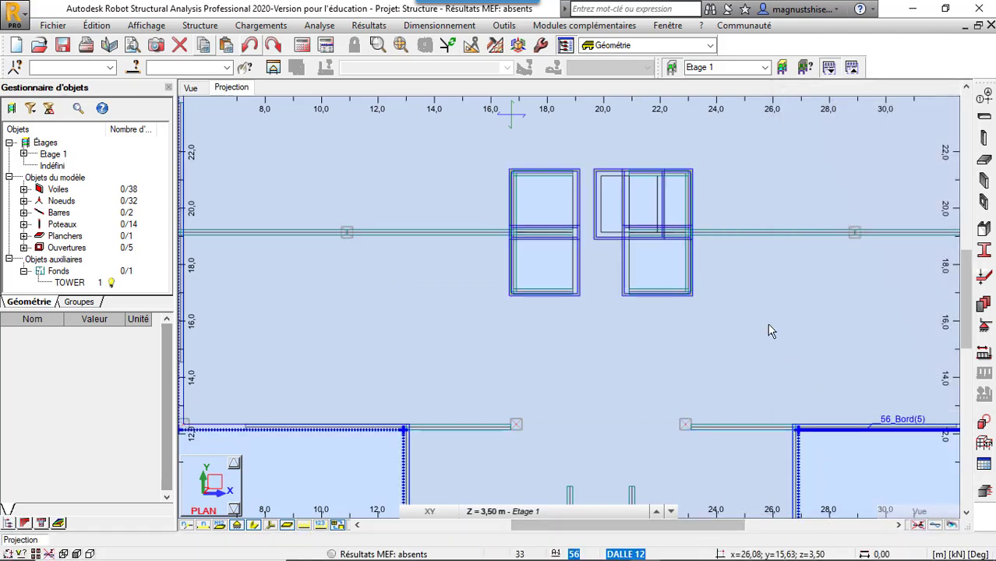
- Delete the misplaced opening 59 at 19,90; 19,14 and zoom out to view the floor
left_click(601, 197)
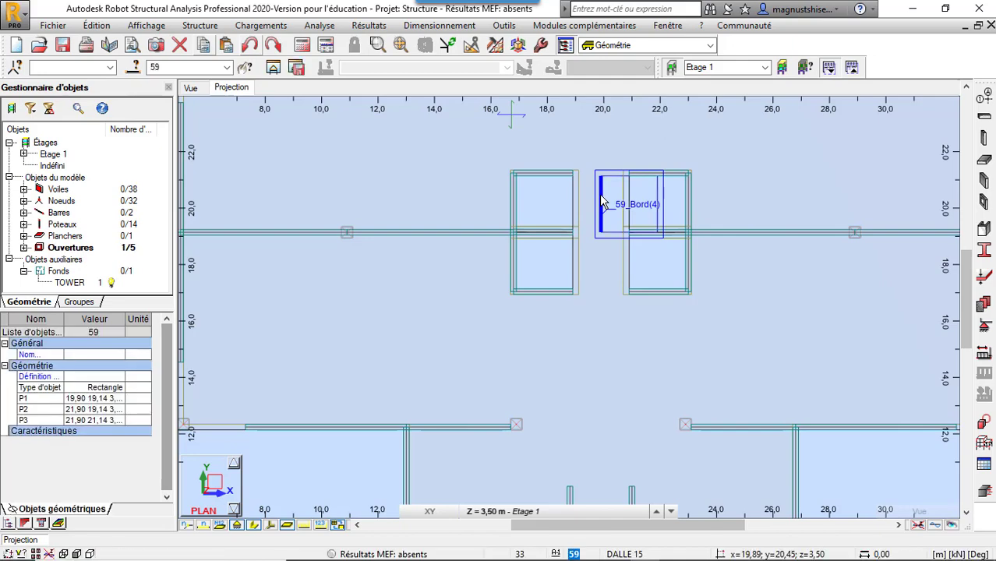
key("Delete")
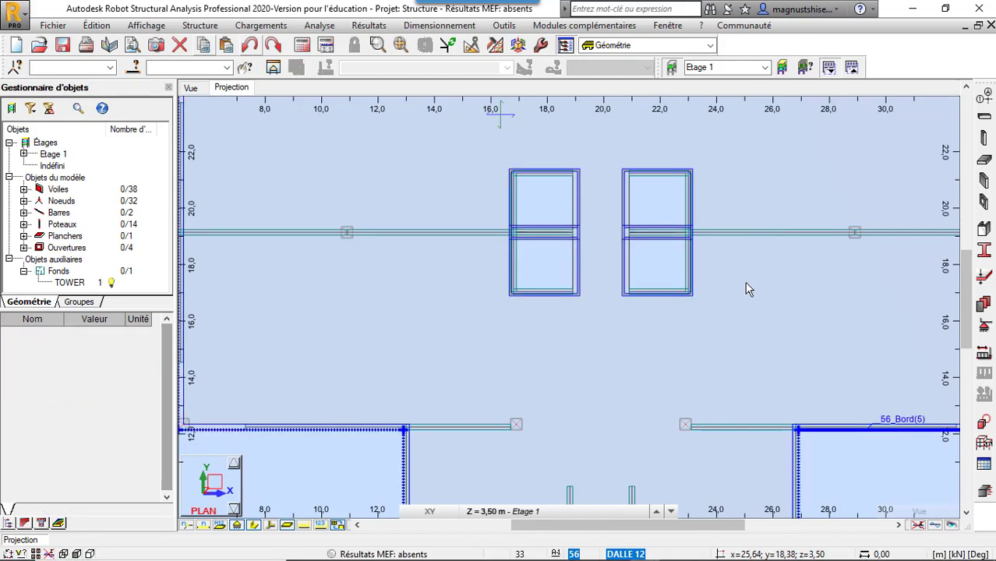
scroll(706, 327, "down", 5)
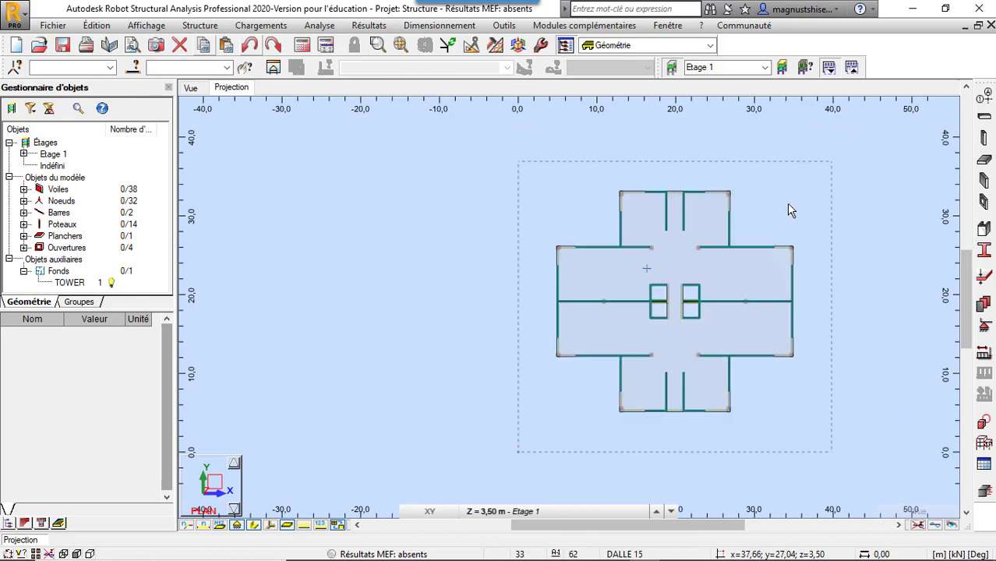
- Copy Etage 1 upward 7 times at 3,50 m height, keeping the Etage naming
left_click(51, 155)
right_click(52, 156)
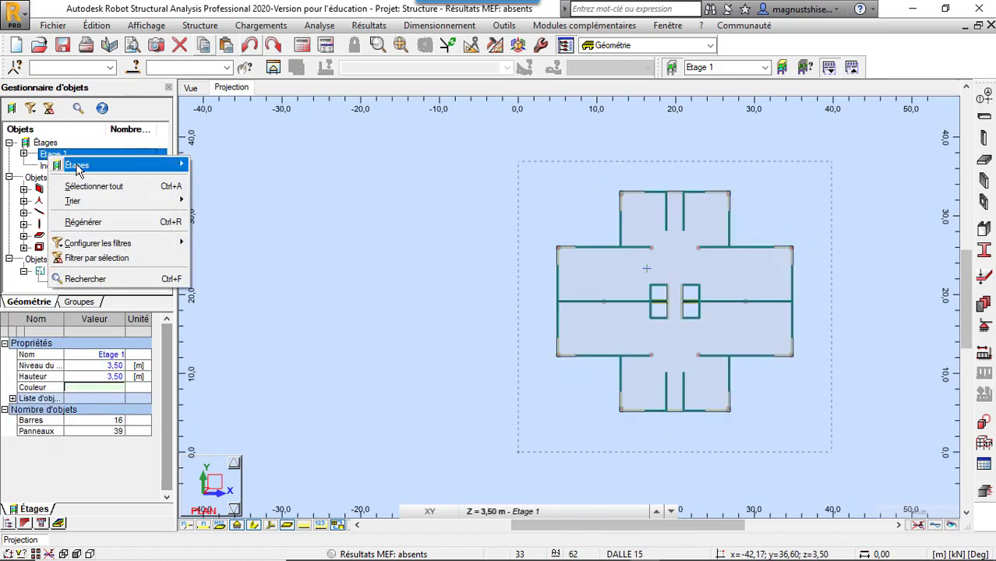
mouse_move(77, 165)
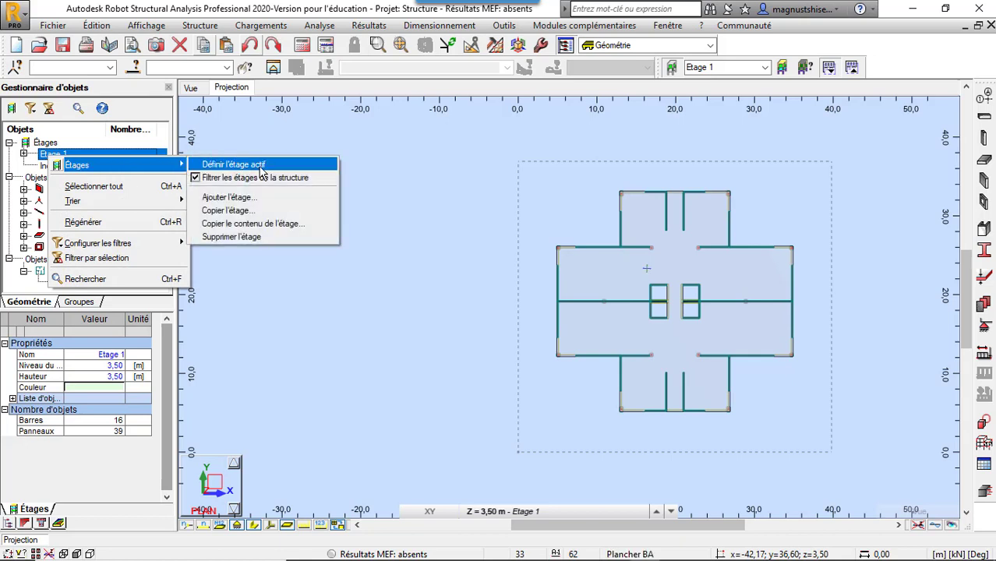
left_click(267, 213)
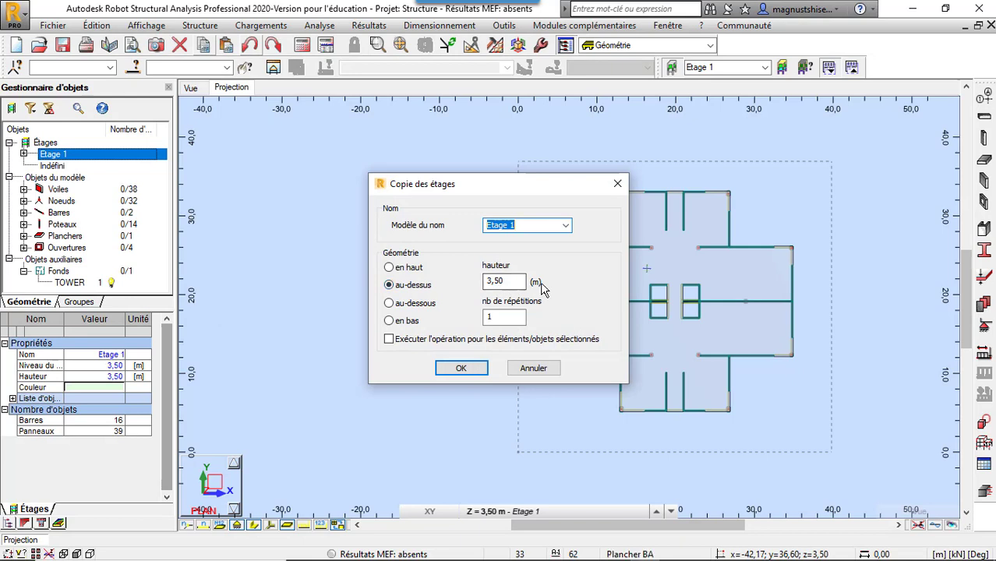
left_click(498, 320)
type("7")
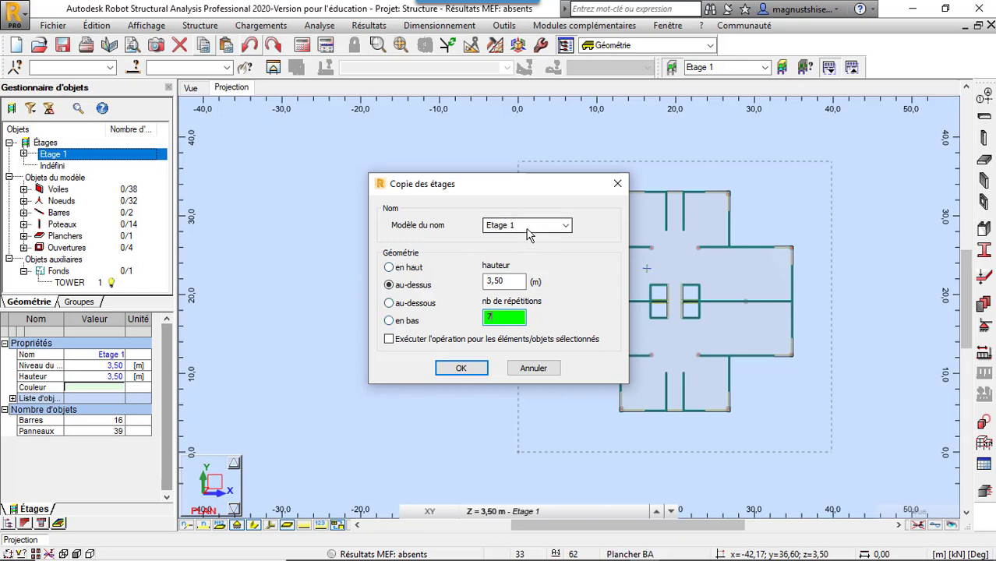
left_click(565, 226)
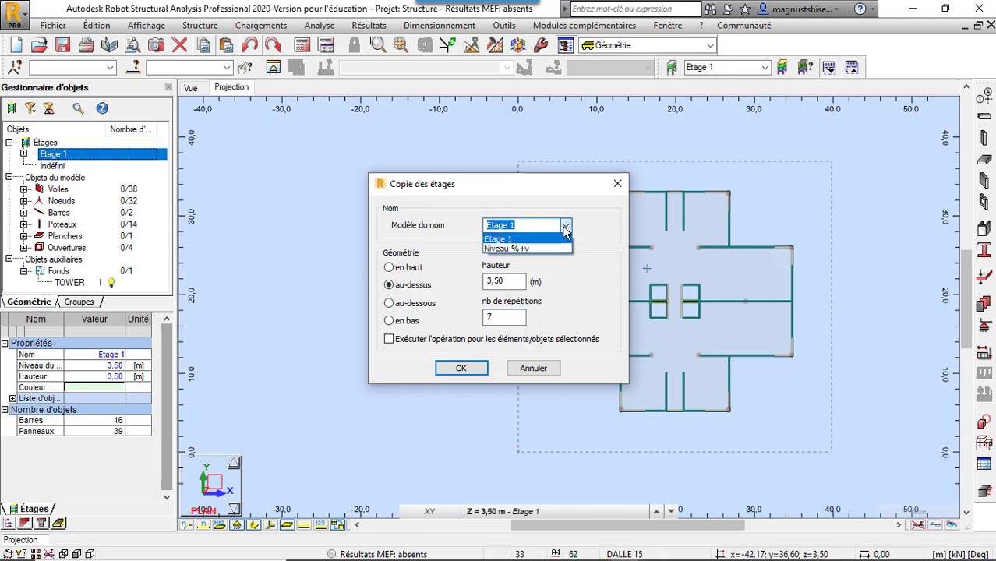
left_click(564, 225)
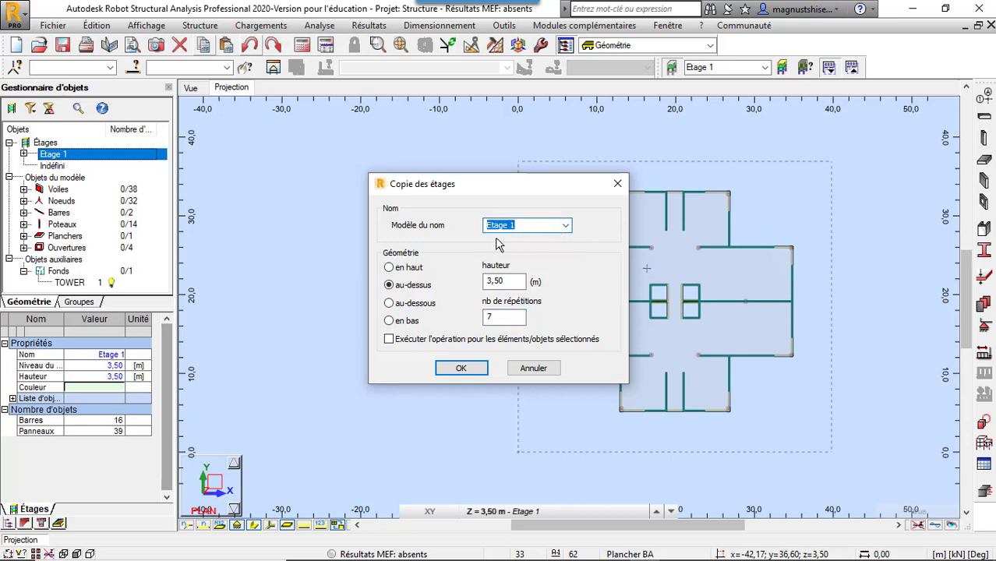
left_click(461, 370)
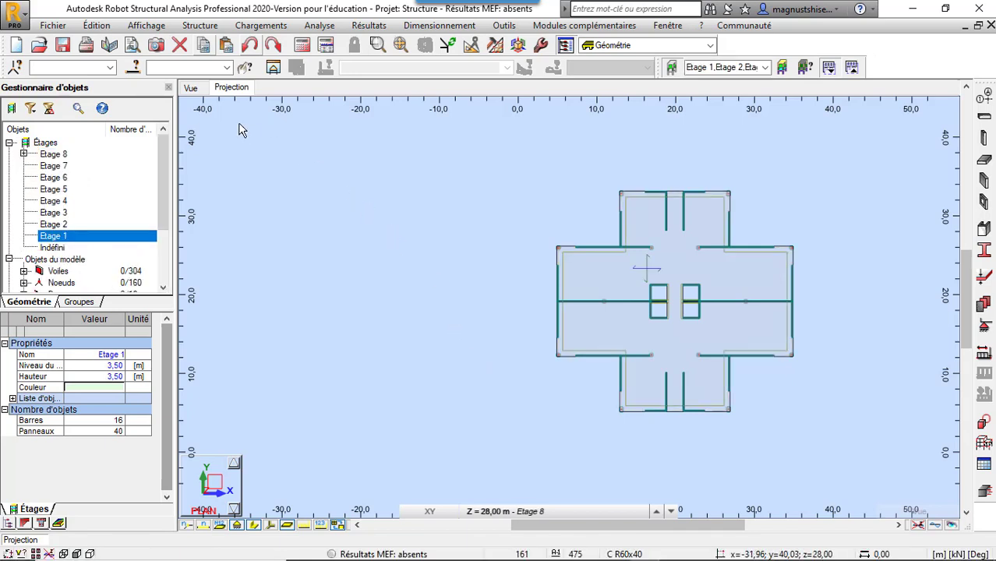
- Show all eight storeys of the tower in 3D and rotate the view to another corner
left_click(192, 88)
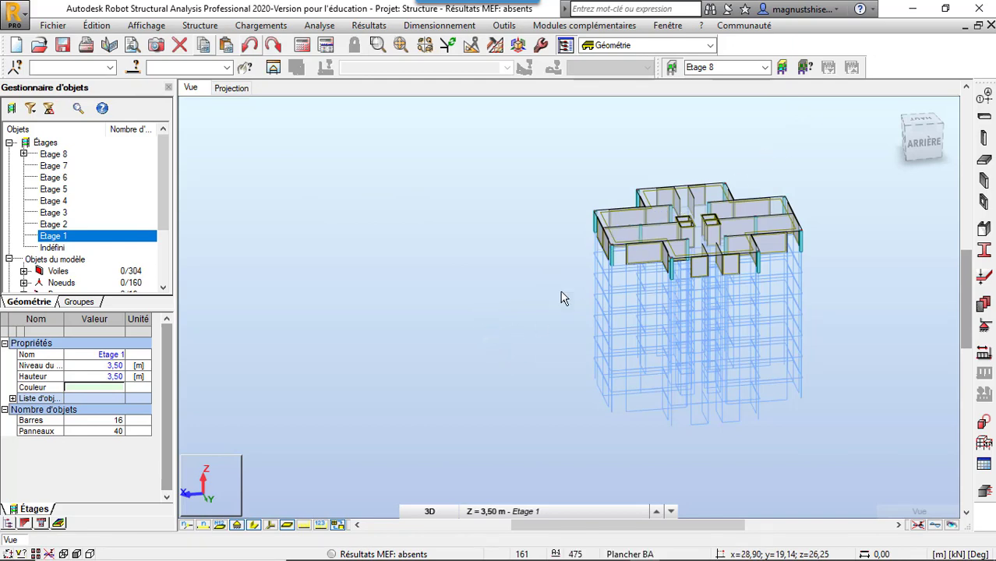
left_click(673, 67)
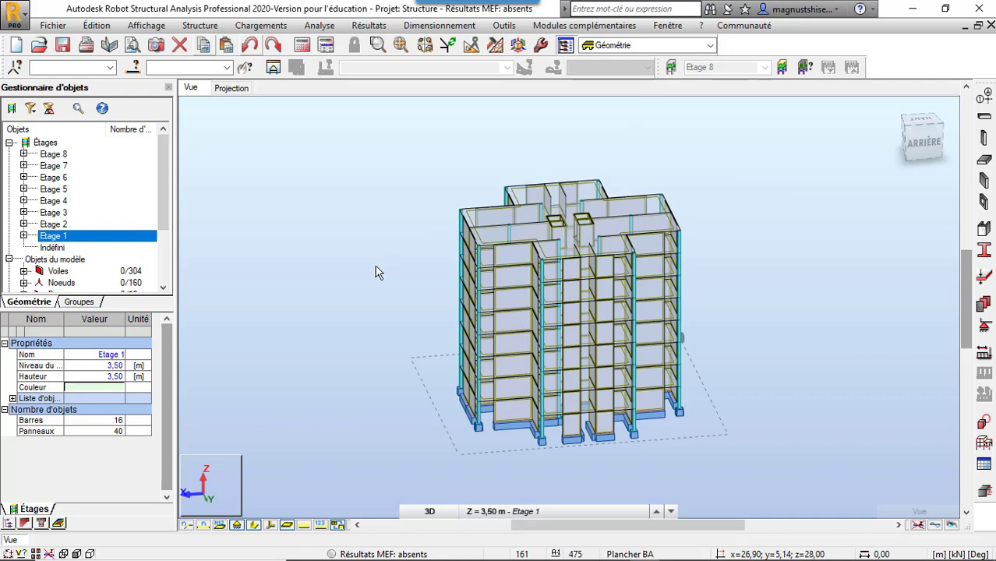
right_click(295, 195)
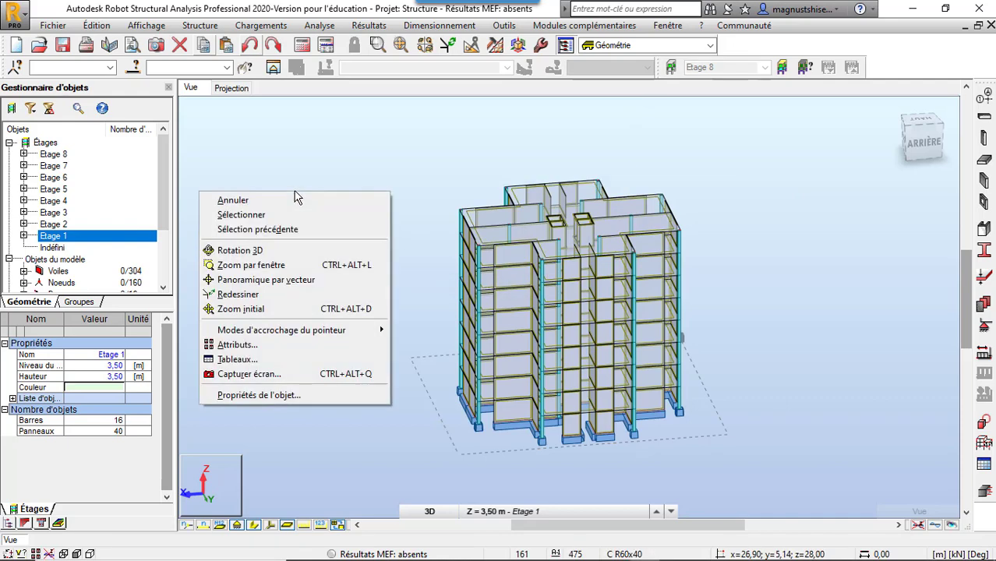
left_click(300, 249)
mouse_move(309, 228)
left_mouse_down()
mouse_move(398, 201)
mouse_move(586, 235)
mouse_move(446, 244)
mouse_move(549, 271)
left_mouse_up()
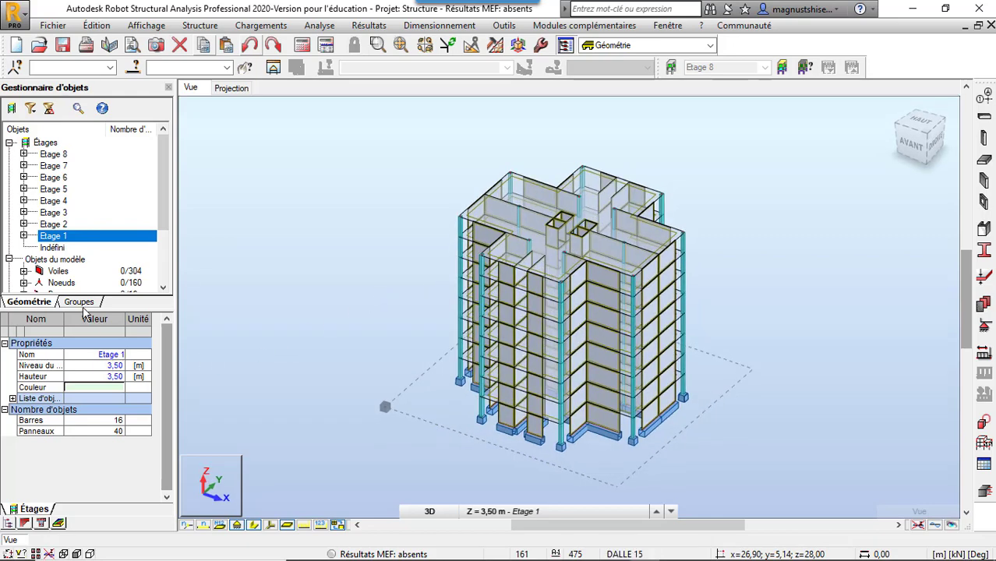
scroll(163, 285, "down", 3)
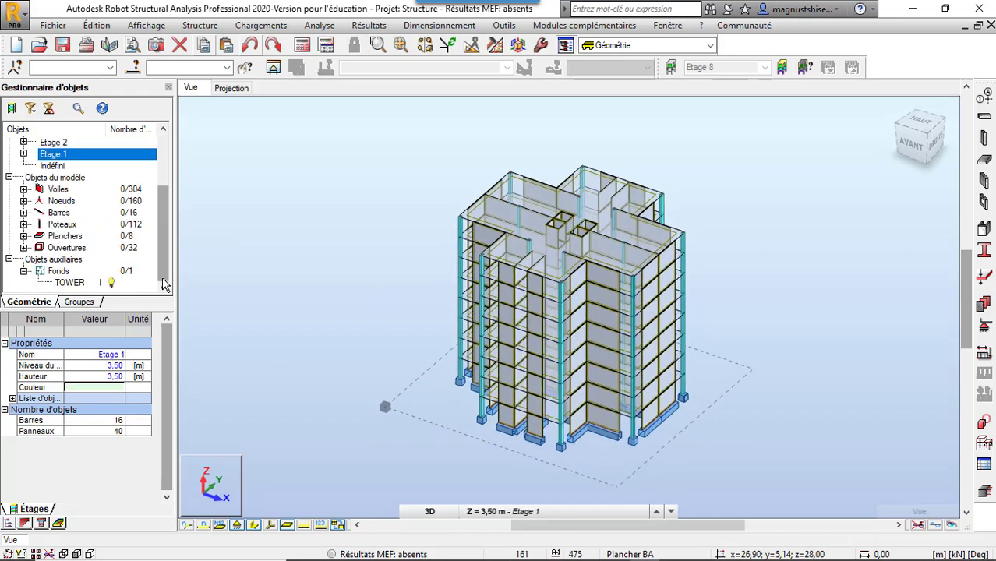
- Set Activé to non for the TOWER background drawing under Fonds
left_click(78, 283)
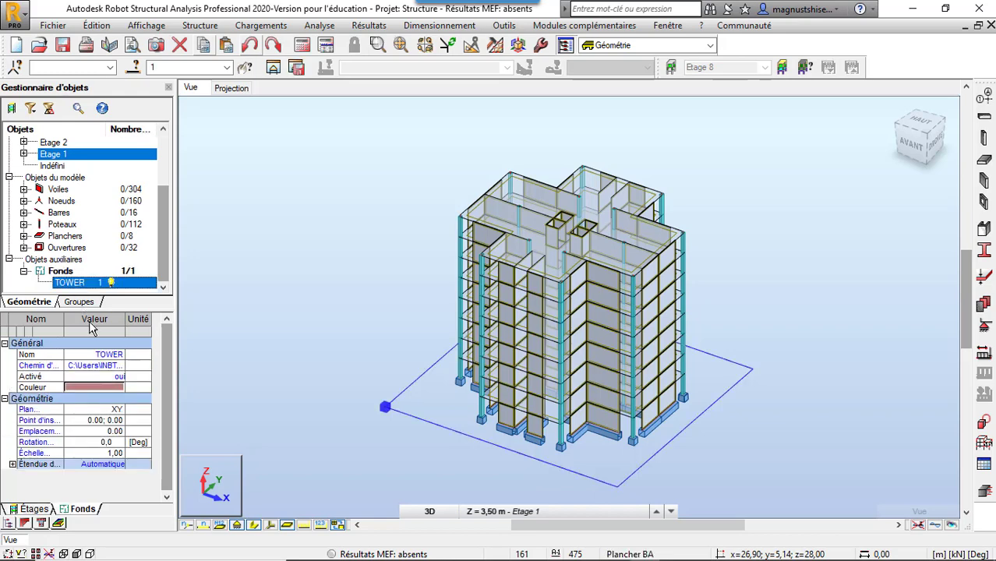
left_click(117, 377)
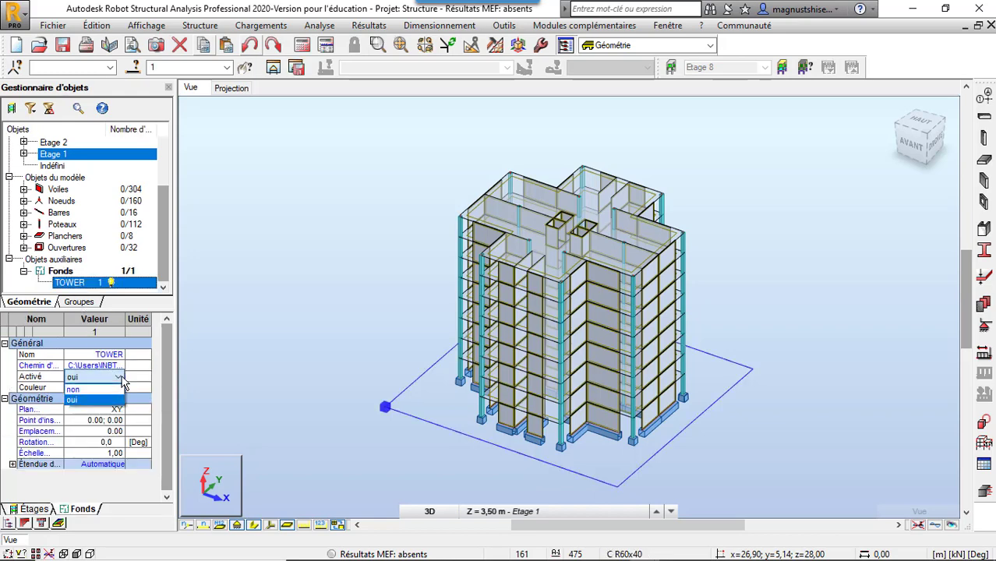
left_click(106, 389)
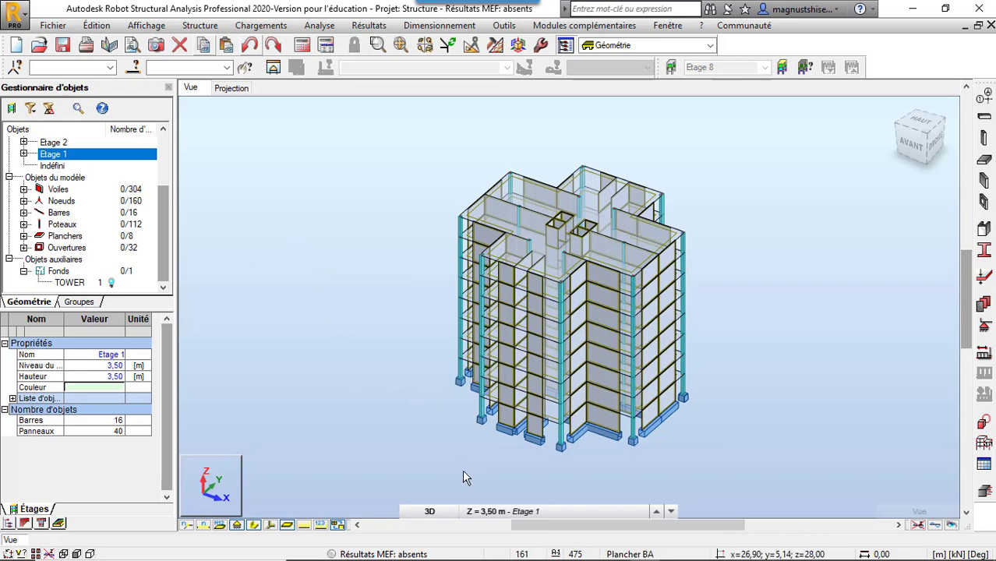
mouse_move(499, 557)
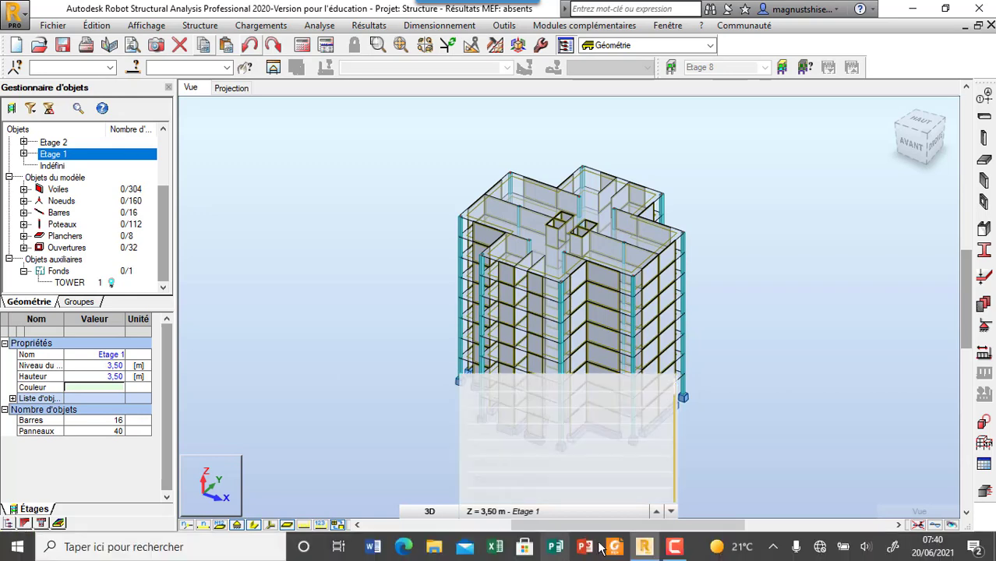
left_click(665, 547)
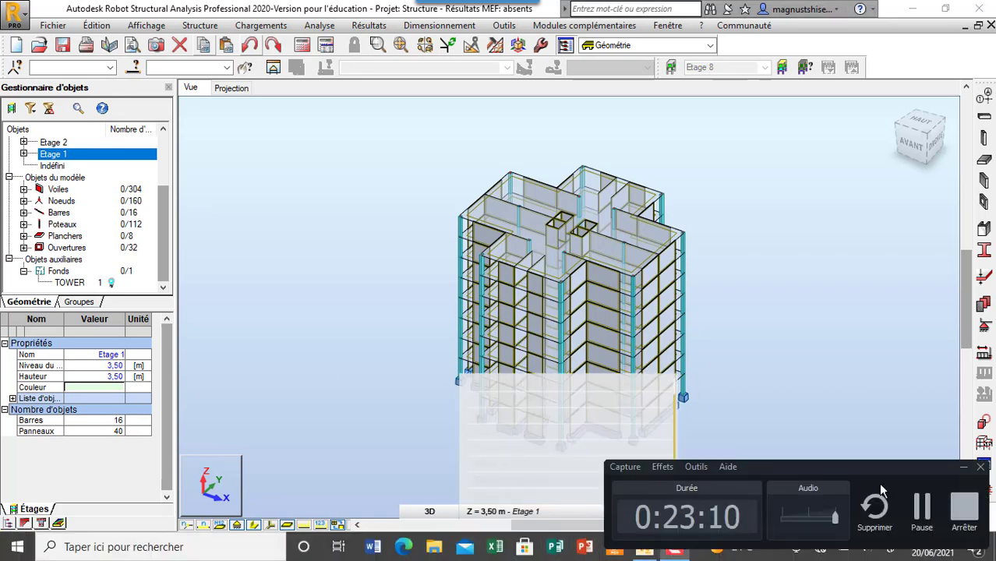